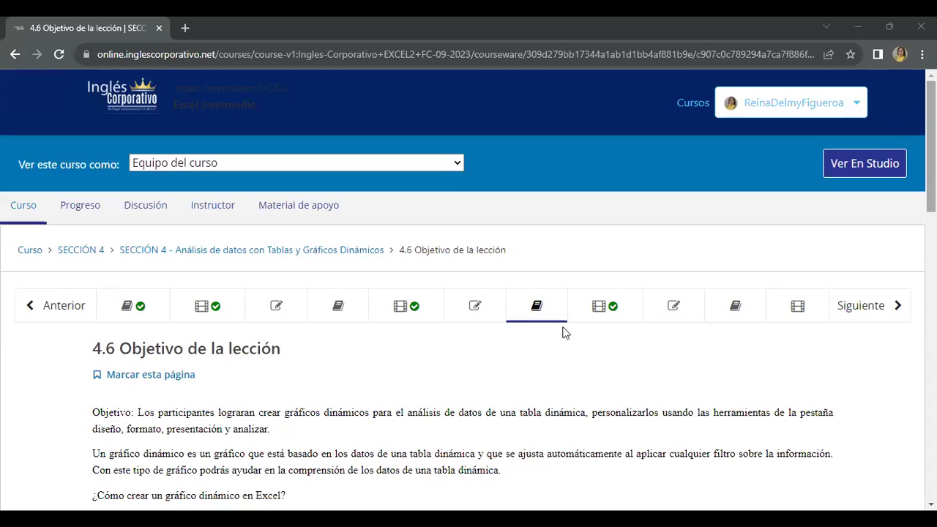
Scroll through the current lesson and advance to lesson 4.7 Gráficos Dinámicos
scroll(563, 334, down, 2)
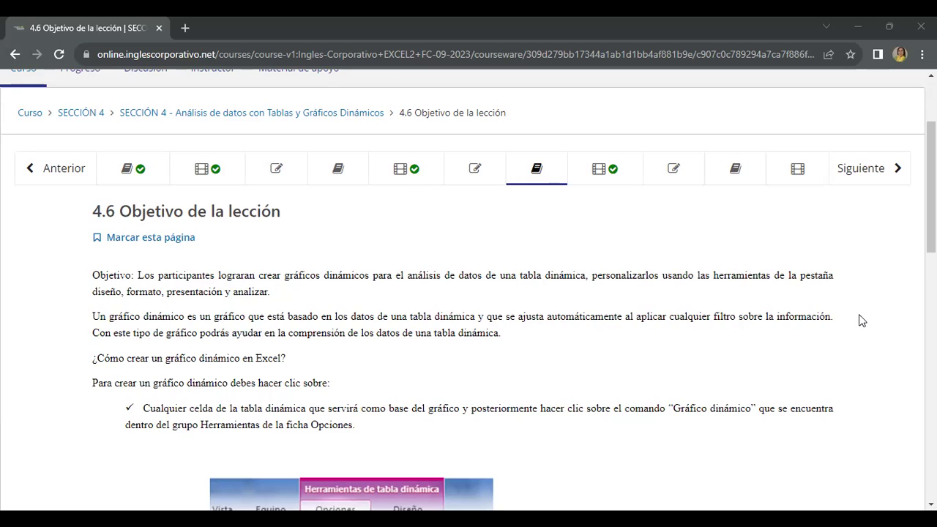
scroll(598, 311, down, 1)
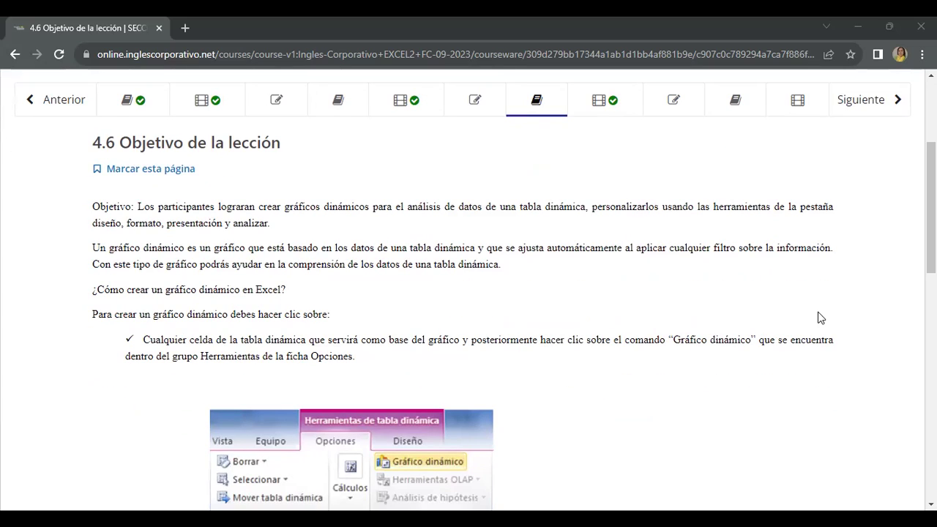
scroll(732, 339, down, 1)
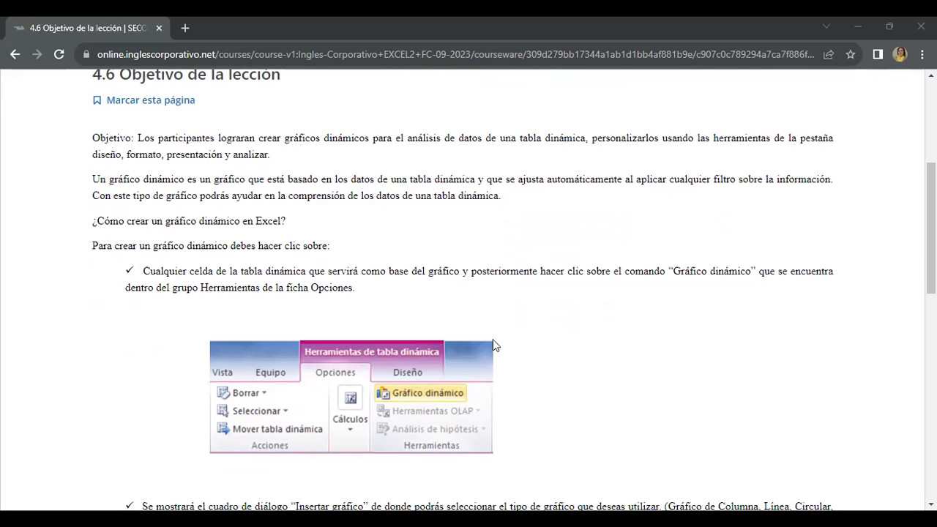
scroll(495, 341, down, 1)
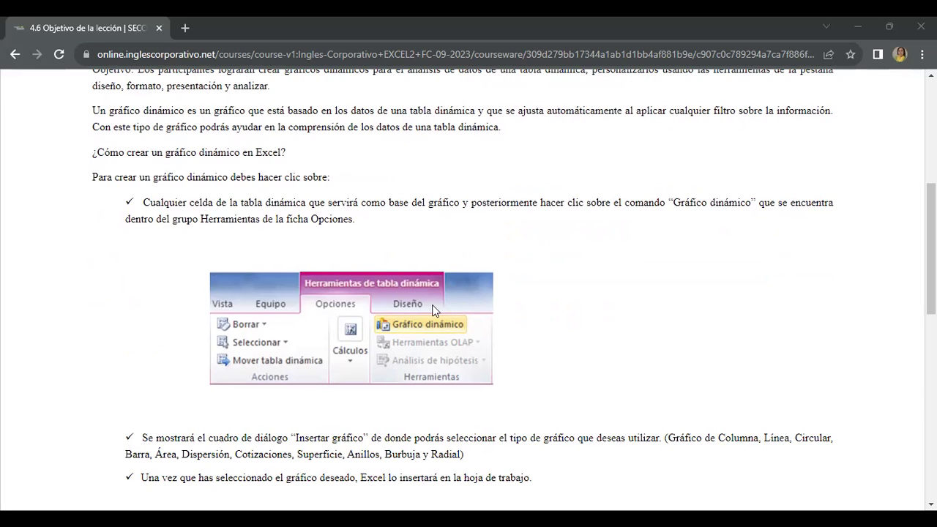
scroll(637, 383, down, 2)
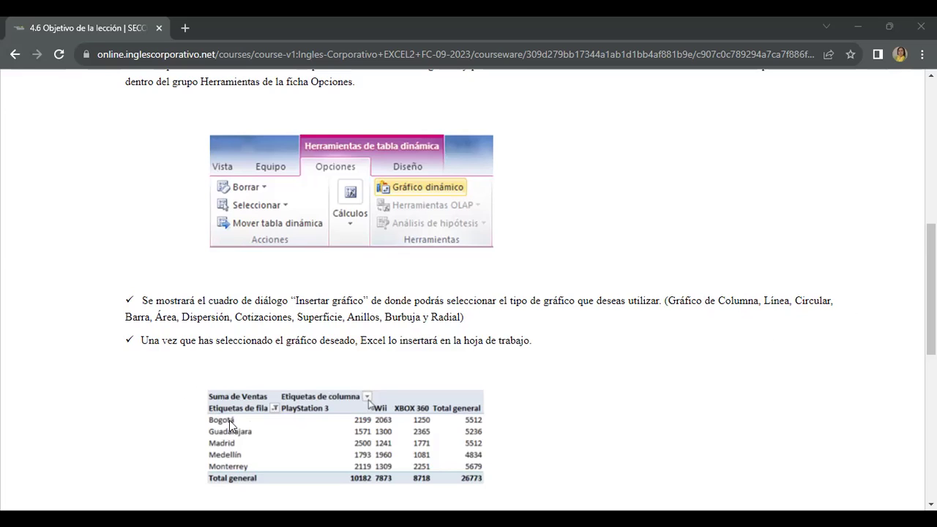
scroll(225, 404, down, 1)
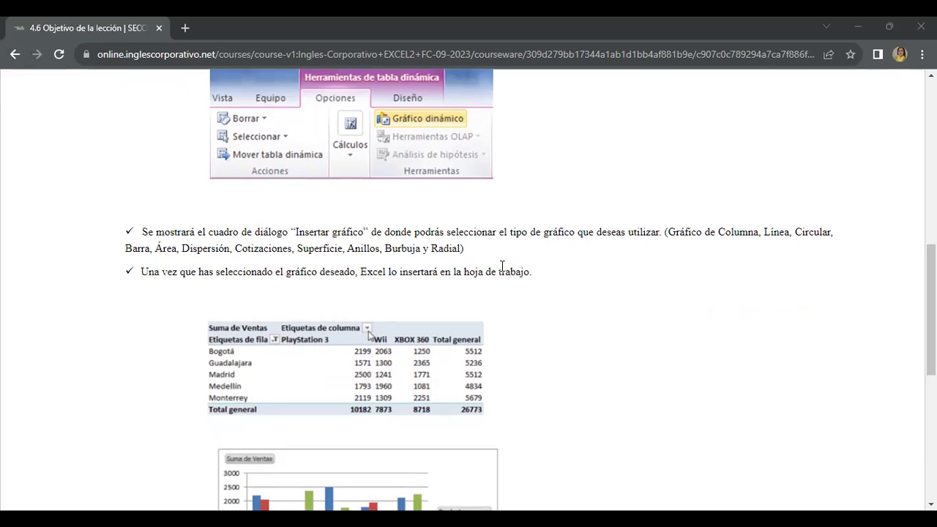
scroll(578, 344, down, 1)
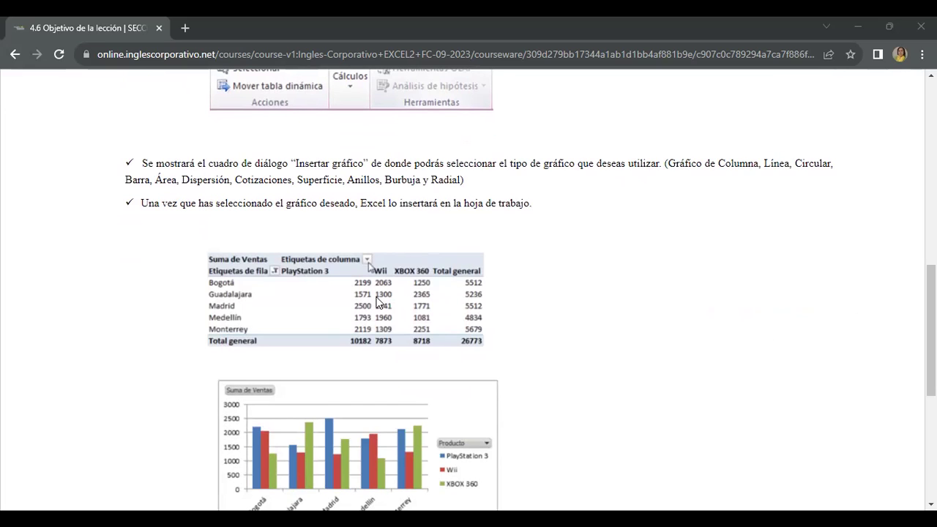
scroll(377, 302, down, 2)
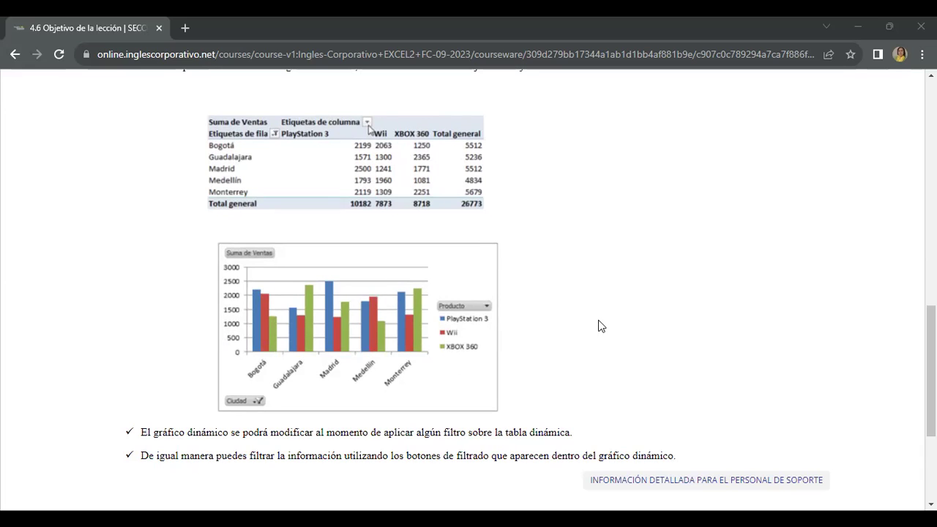
scroll(598, 326, down, 1)
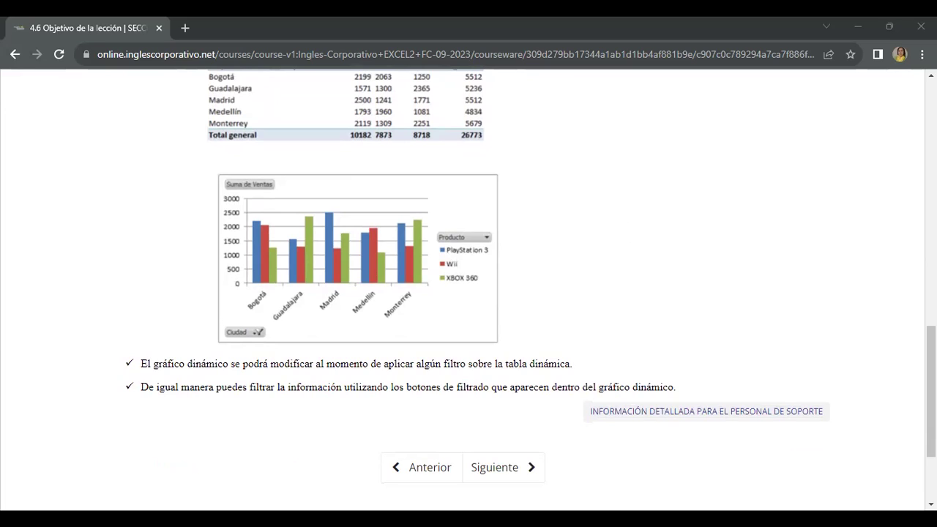
click(496, 469)
Scroll down lesson 4.7 to reach the Gráficos Dinamicos practice file
scroll(512, 315, down, 2)
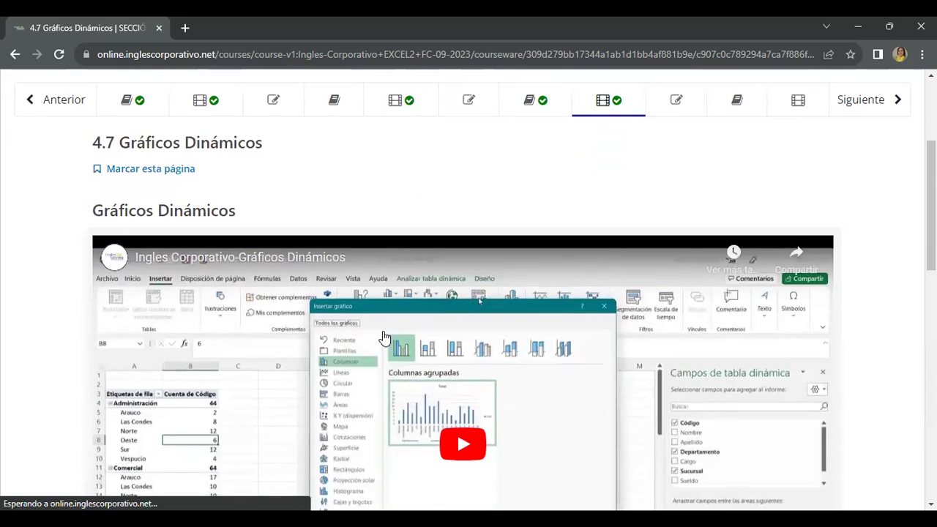
scroll(444, 322, down, 2)
scroll(445, 322, down, 2)
scroll(445, 319, down, 1)
scroll(445, 319, down, 2)
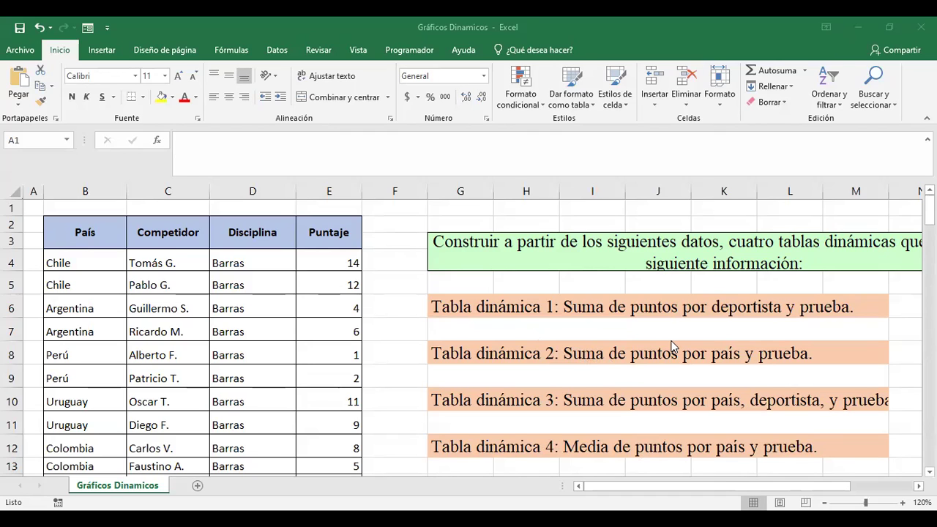
From Insertar > Gráfico dinámico, bring up Crear gráfico dinámico for the B2:E143 data
scroll(669, 342, down, 1)
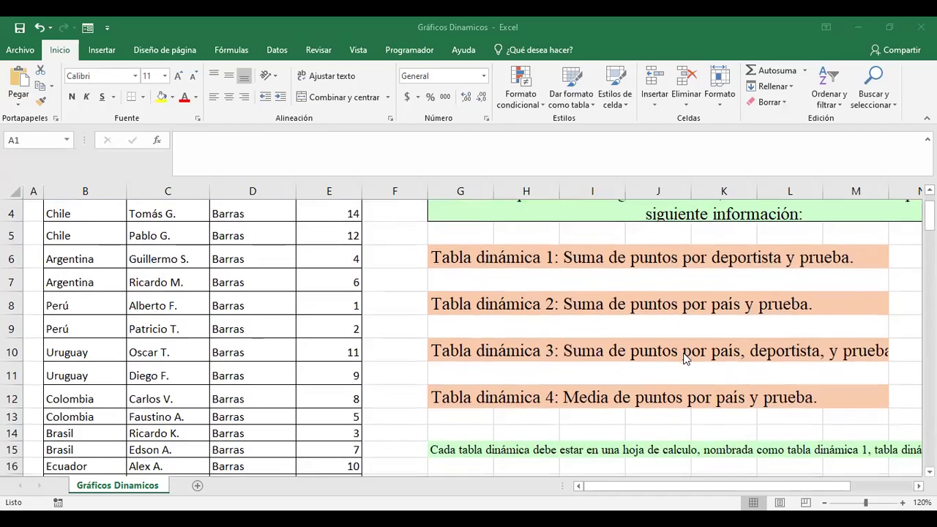
scroll(685, 355, down, 1)
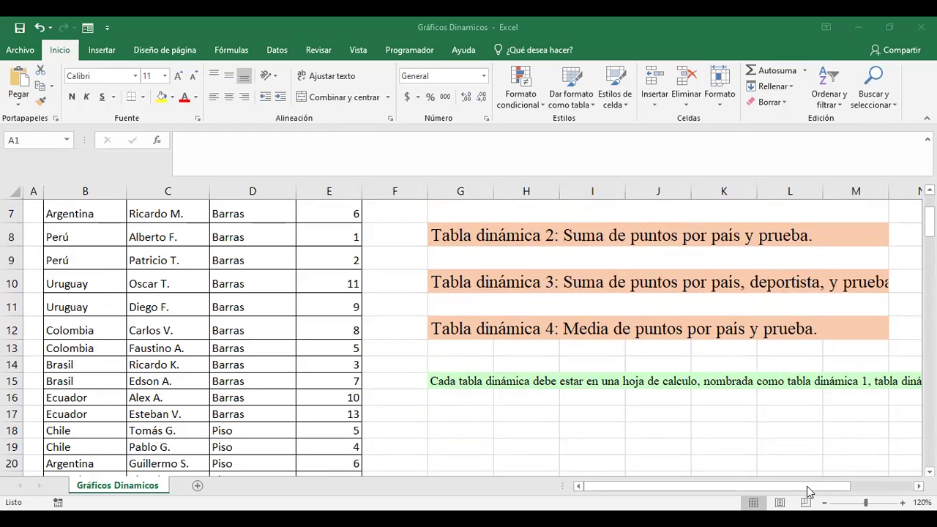
mouse_move(807, 486)
mouse_down()
mouse_move(832, 488)
mouse_move(586, 491)
mouse_up()
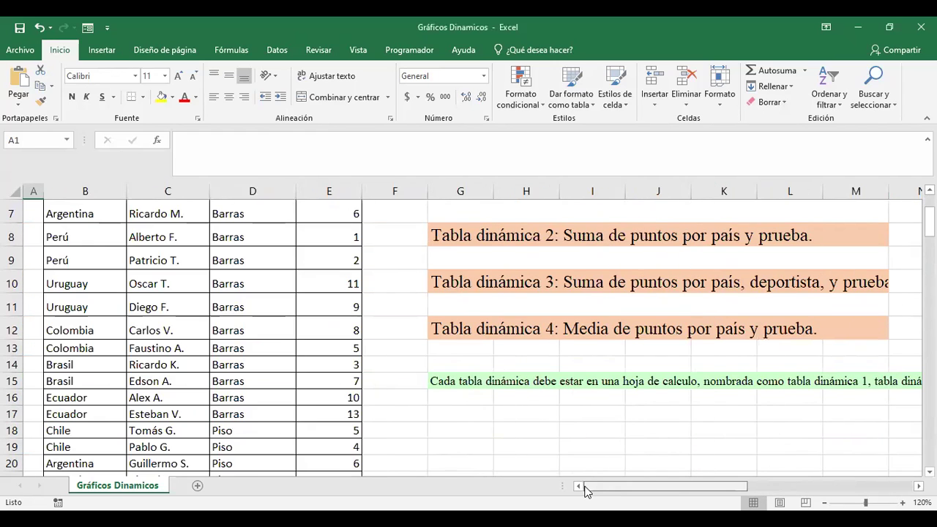
scroll(318, 354, up, 2)
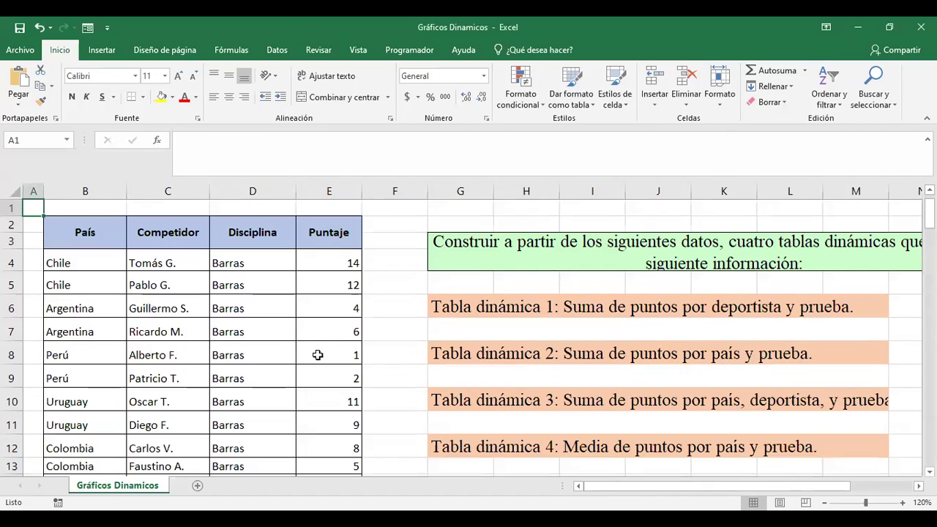
click(115, 51)
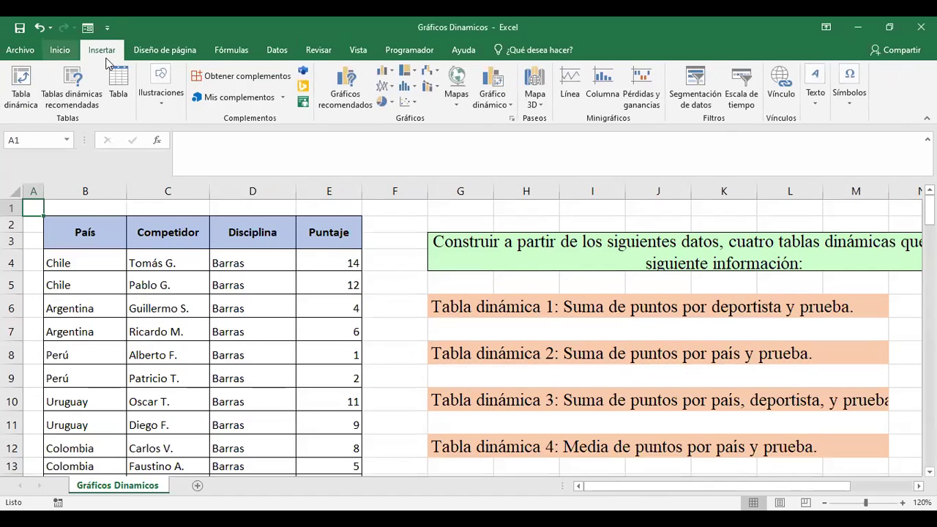
click(498, 85)
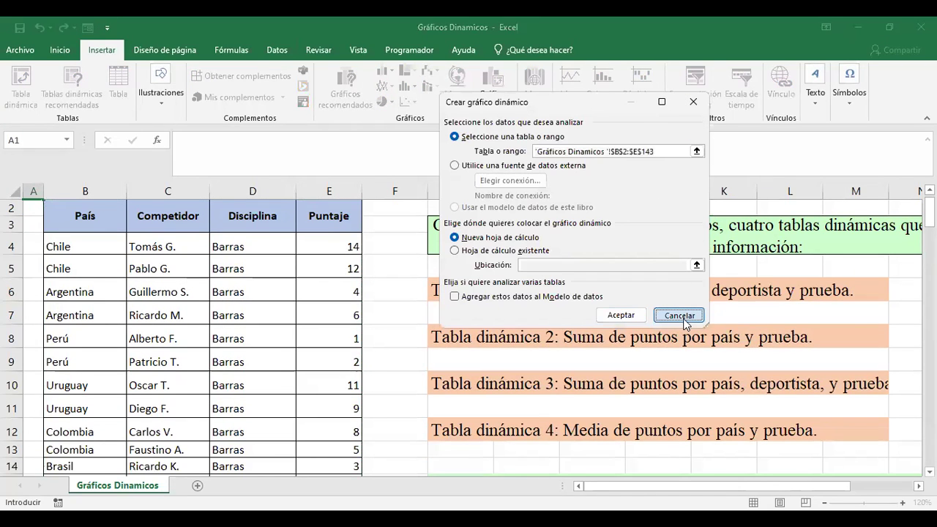
click(680, 316)
click(495, 103)
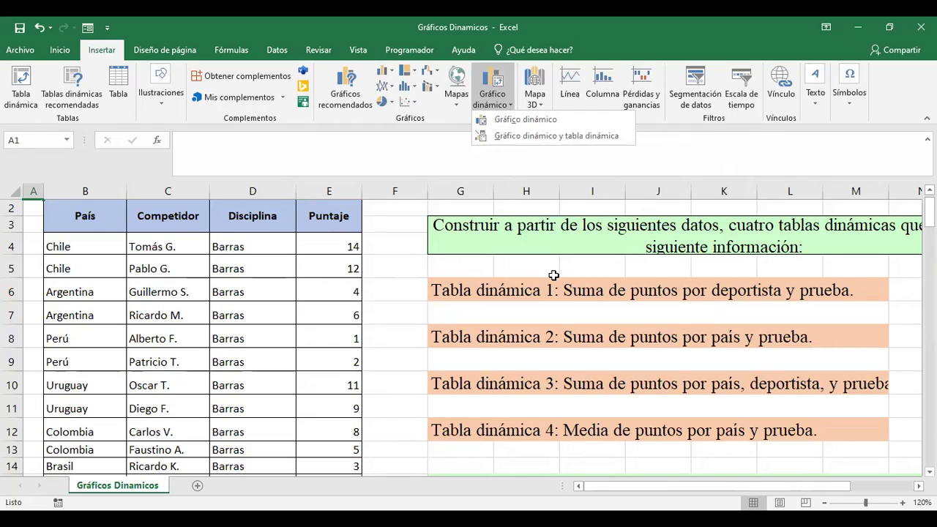
scroll(403, 256, up, 1)
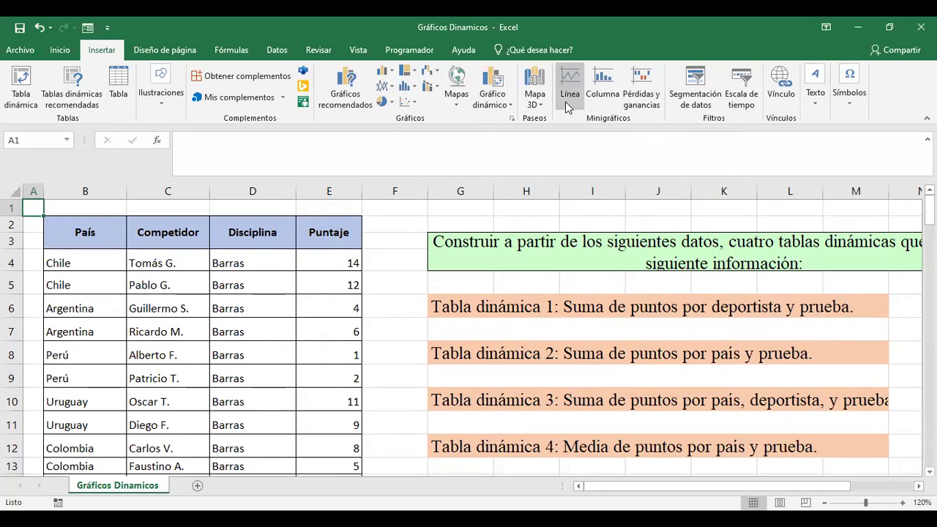
click(493, 79)
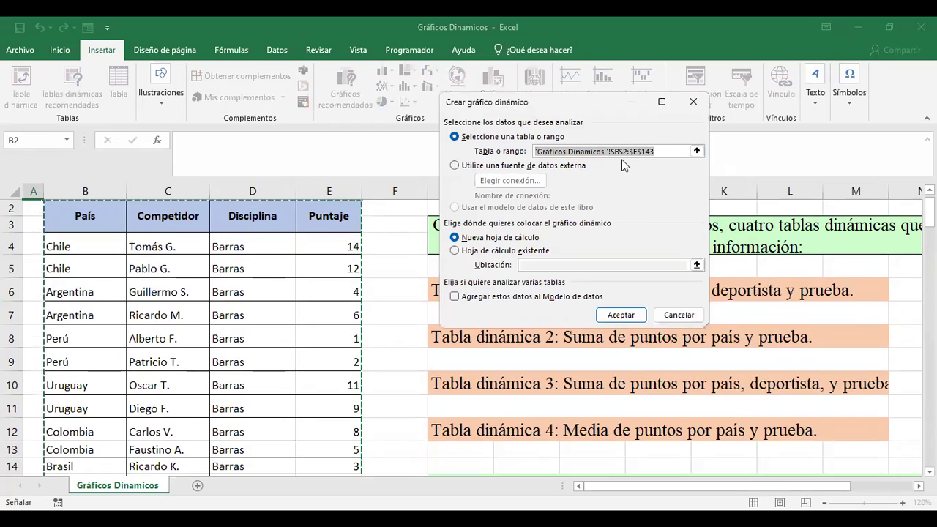
Accept range B2:E143 and create the pivot chart on a new worksheet, Hoja1
scroll(289, 310, down, 3)
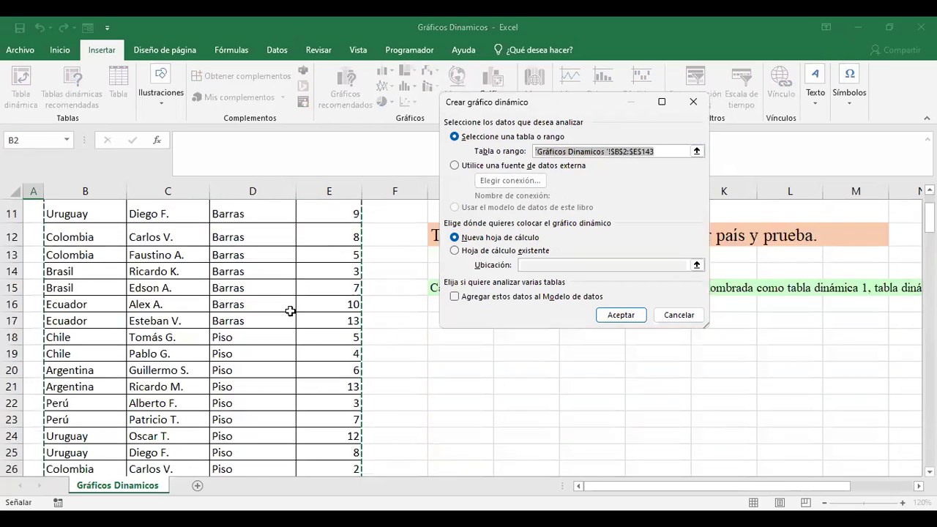
scroll(309, 303, down, 13)
scroll(319, 299, down, 7)
scroll(319, 298, down, 7)
scroll(330, 312, down, 16)
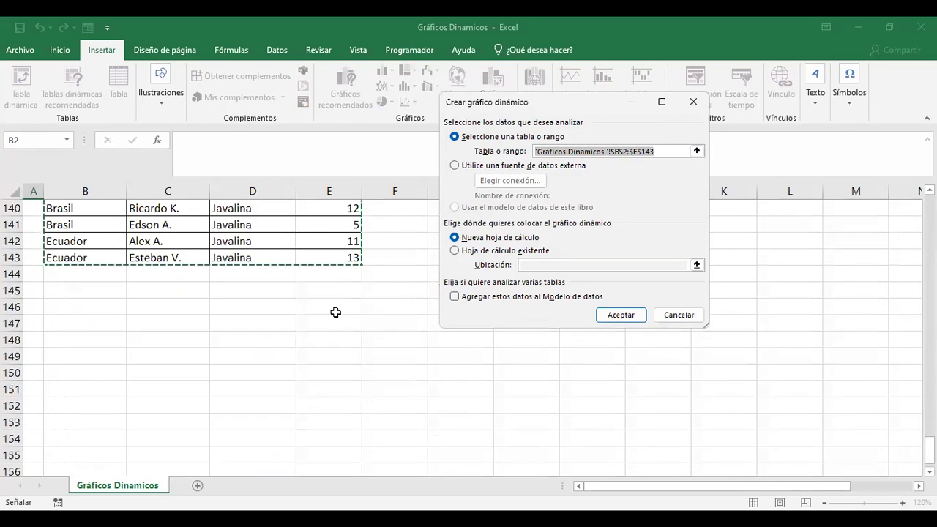
scroll(336, 307, up, 7)
scroll(338, 307, up, 9)
scroll(338, 308, up, 18)
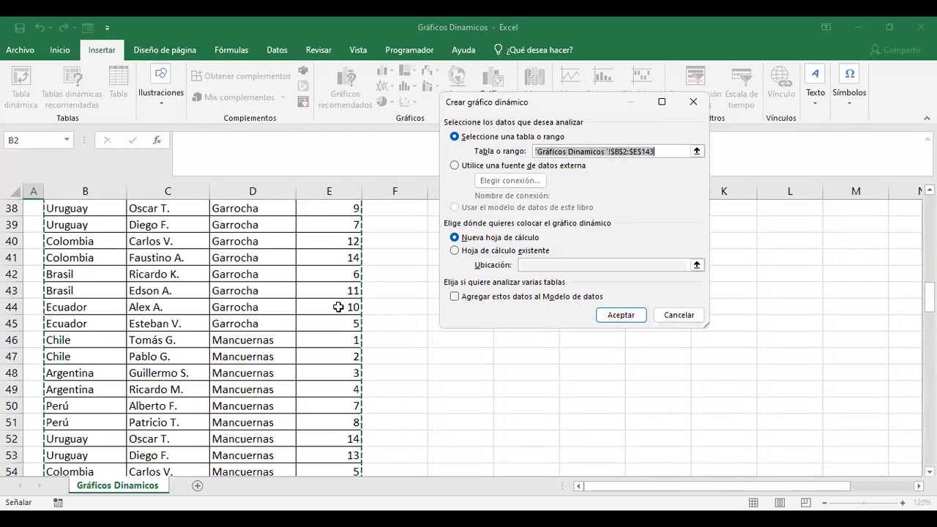
scroll(338, 307, up, 9)
scroll(338, 307, up, 4)
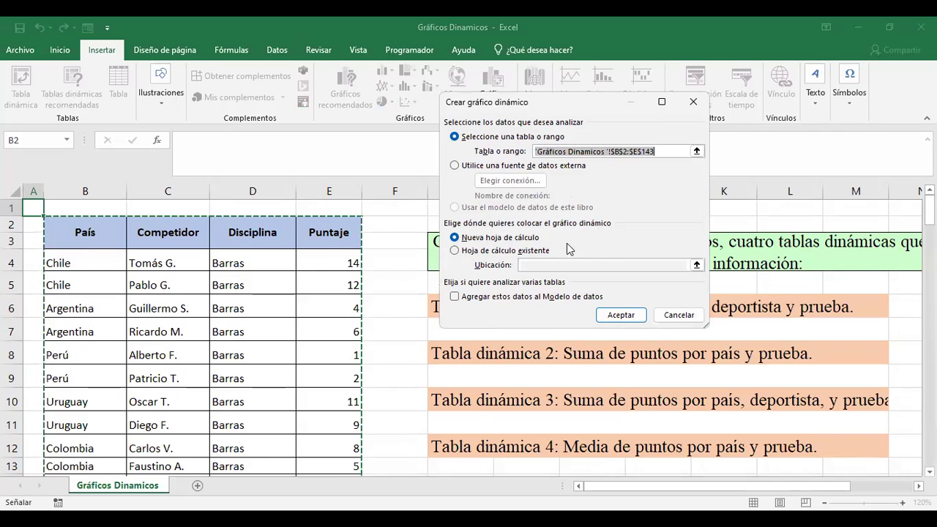
click(621, 317)
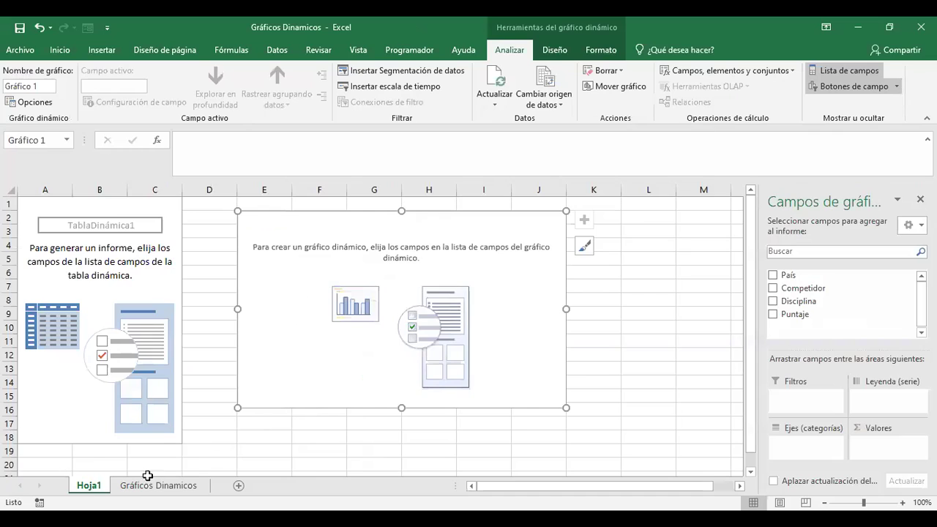
Chart Suma de Puntaje by Competidor, trying Disciplina briefly and then removing it
click(158, 486)
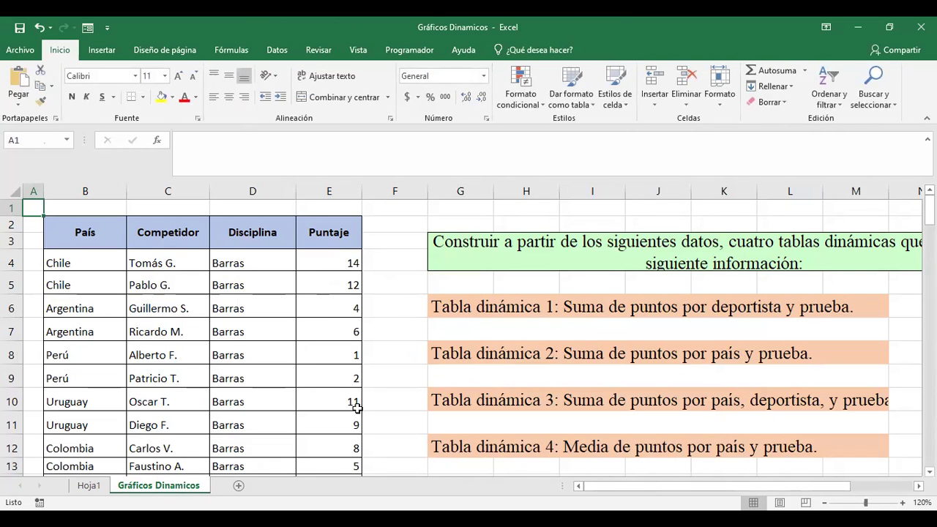
click(89, 486)
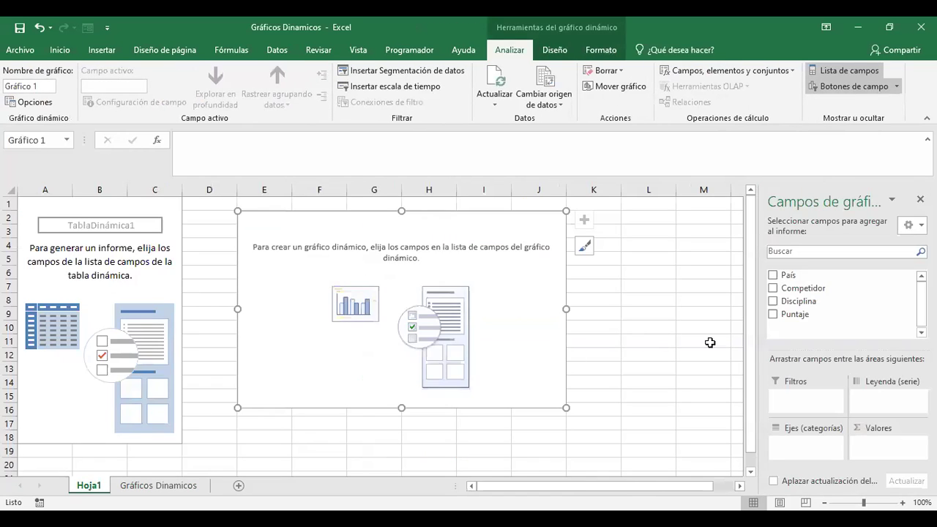
click(772, 316)
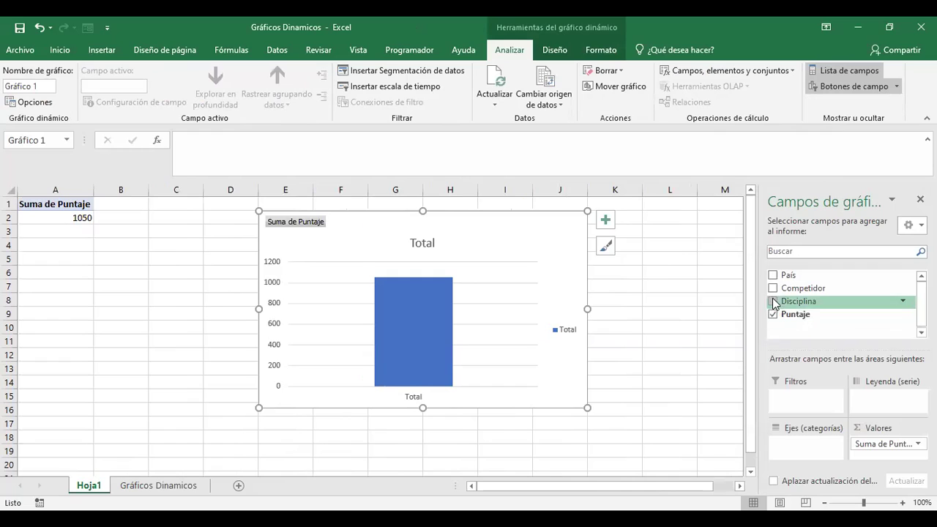
click(773, 290)
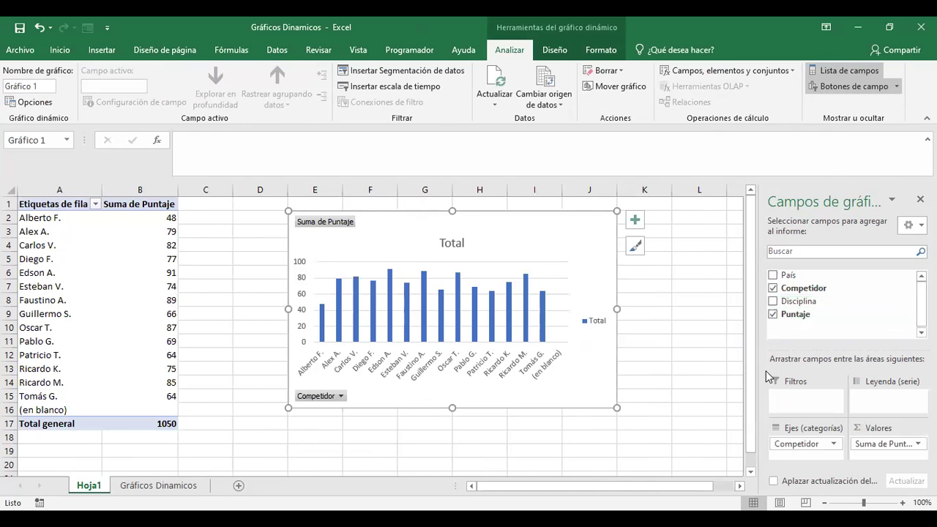
click(773, 303)
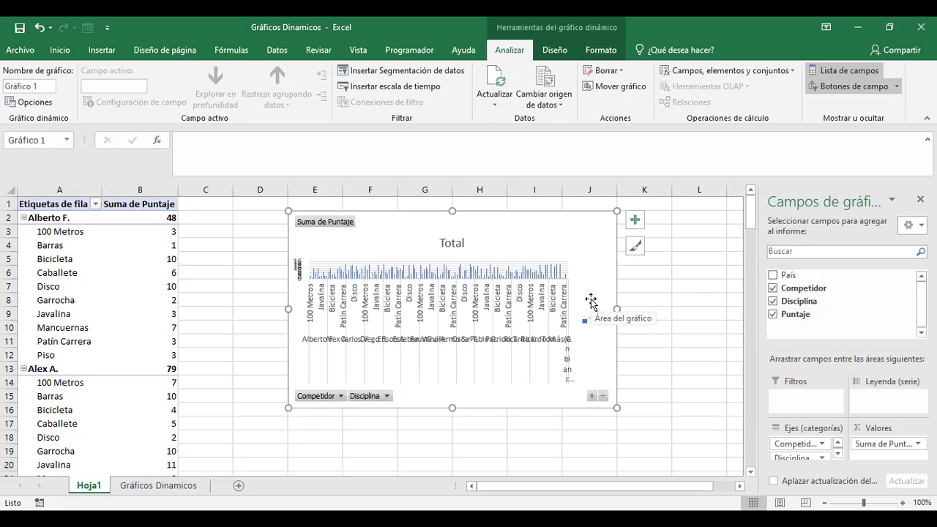
click(772, 301)
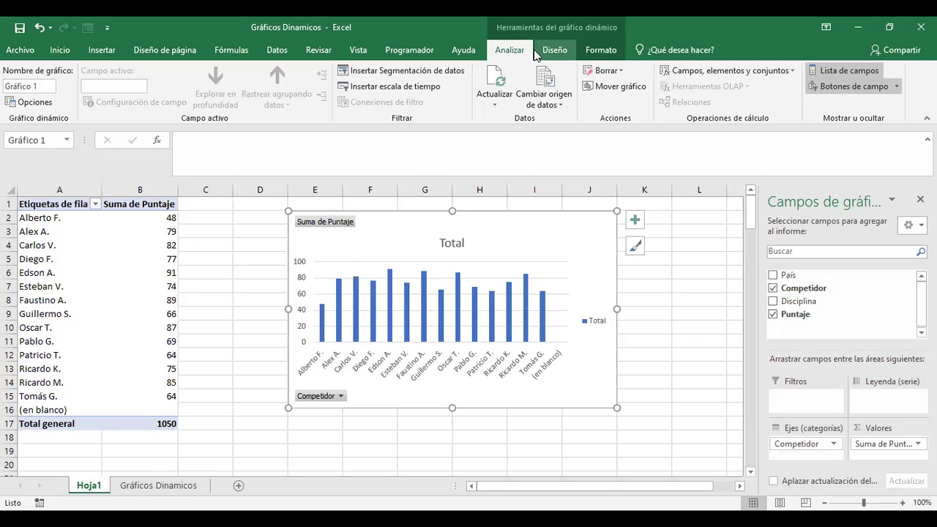
Browse the chart format, design and analysis tabs and the combination chart types, without changing anything
click(602, 52)
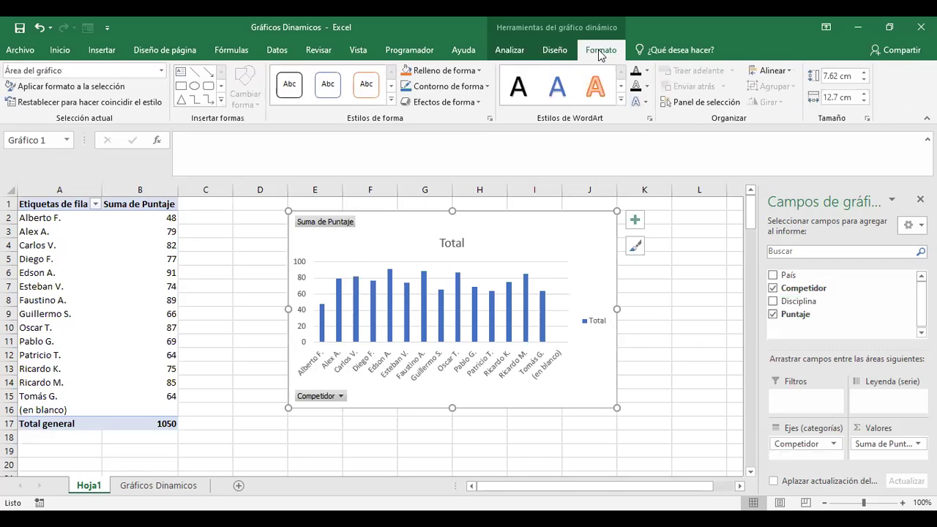
click(548, 51)
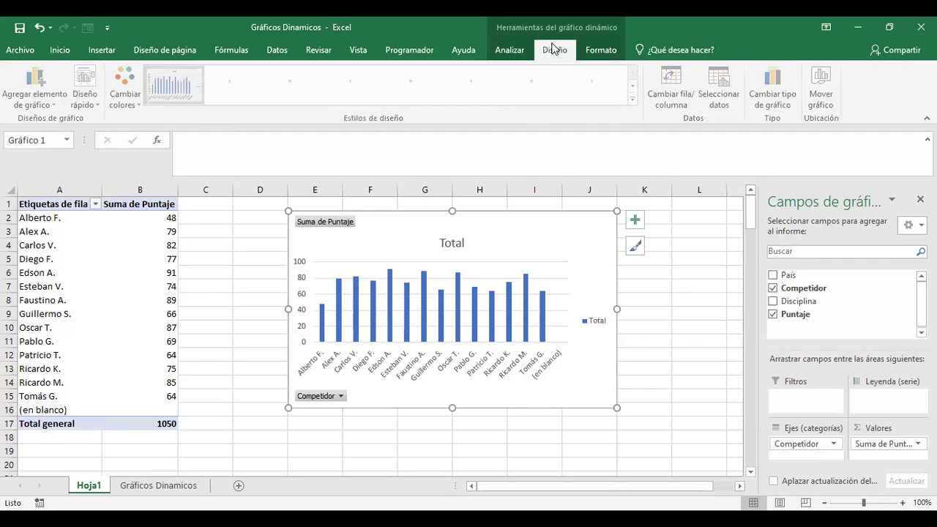
click(510, 53)
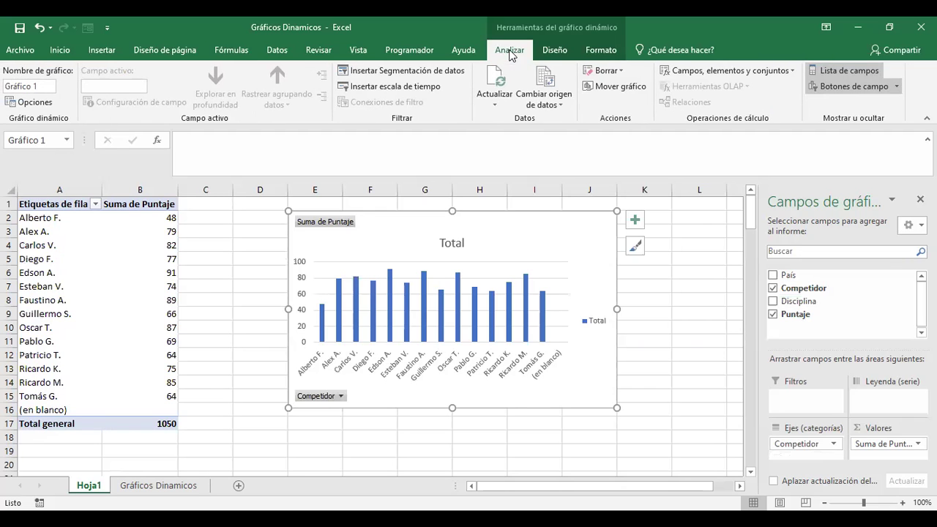
click(557, 53)
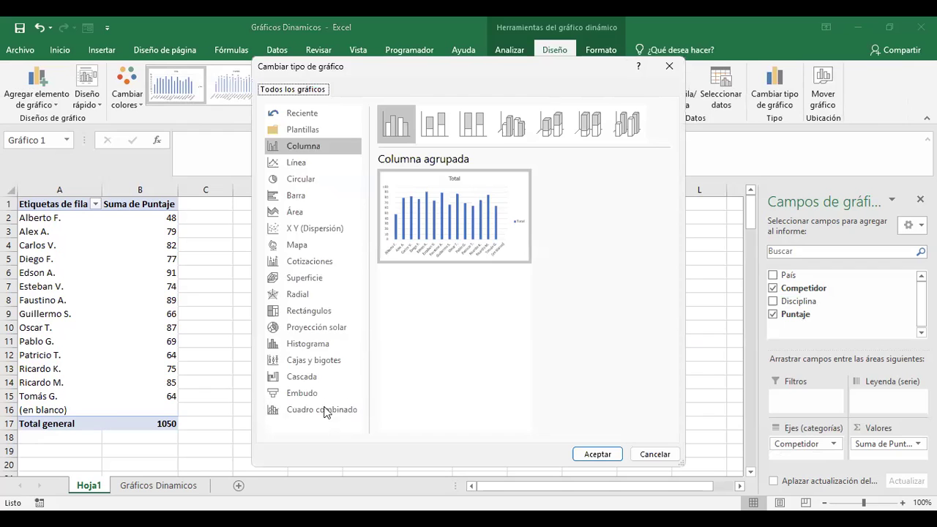
click(329, 409)
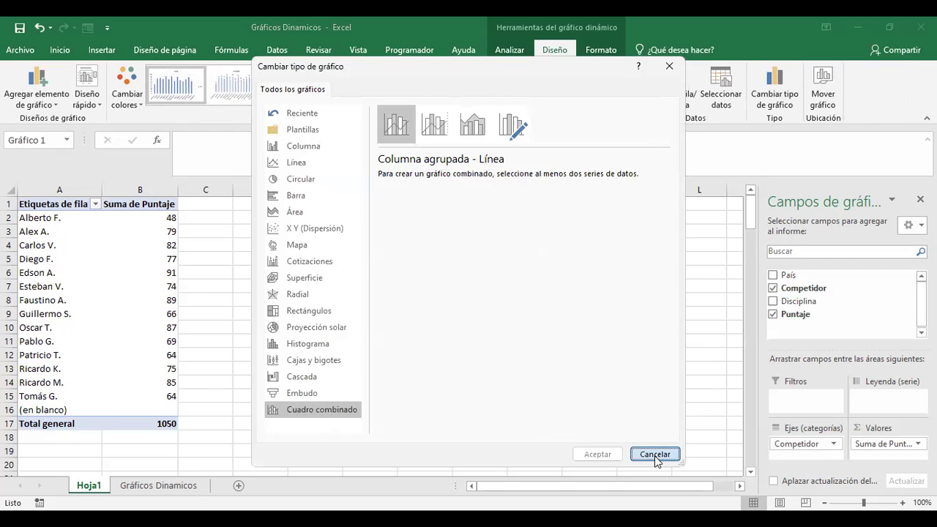
key(Escape)
Add Disciplina under Competidor and preview the combination chart layouts, including custom combination
click(774, 301)
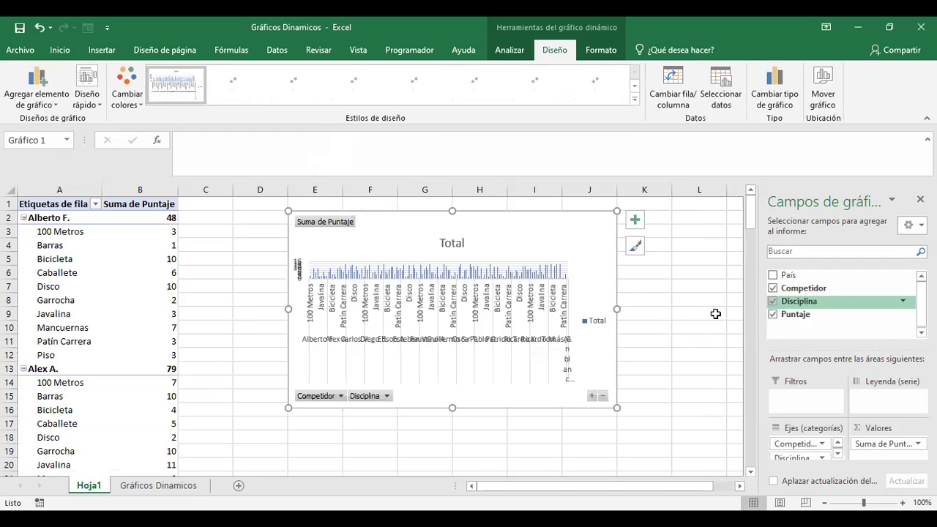
click(770, 99)
click(320, 410)
click(435, 126)
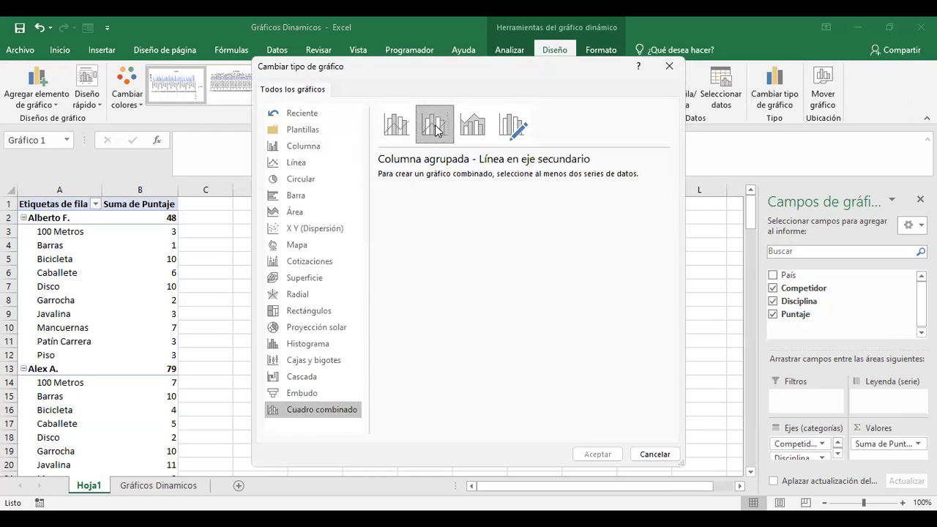
click(472, 125)
click(513, 124)
click(423, 132)
click(396, 124)
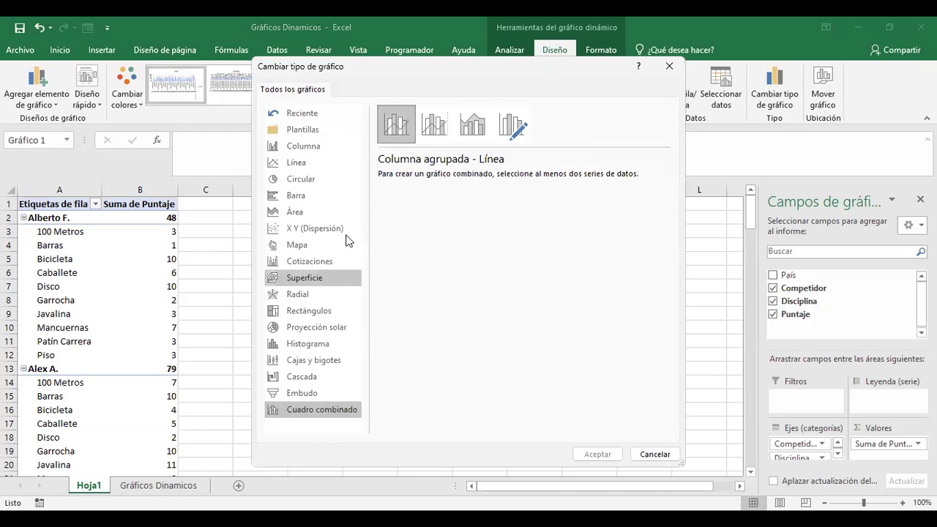
click(435, 124)
click(472, 124)
click(512, 126)
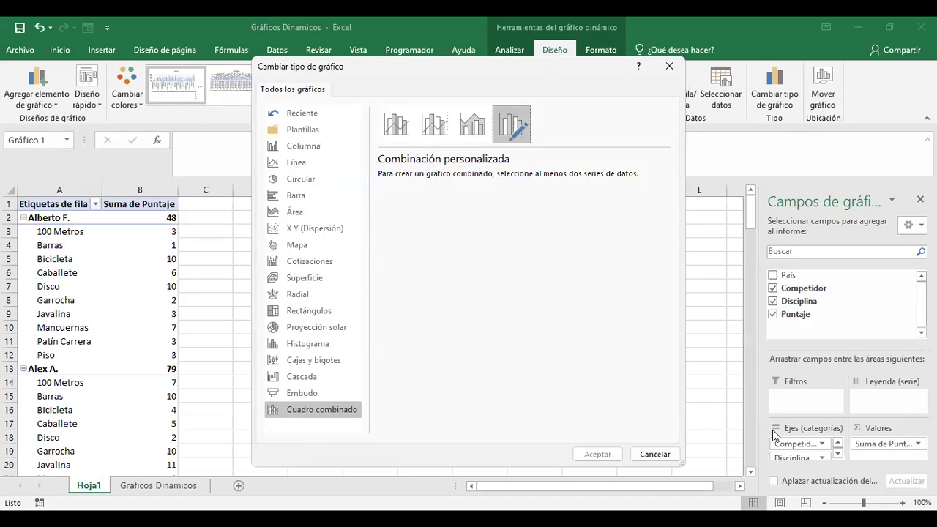
Drop Disciplina so Hoja1 shows competitor totals, then go to the Gráficos Dinamicos sheet
key(Escape)
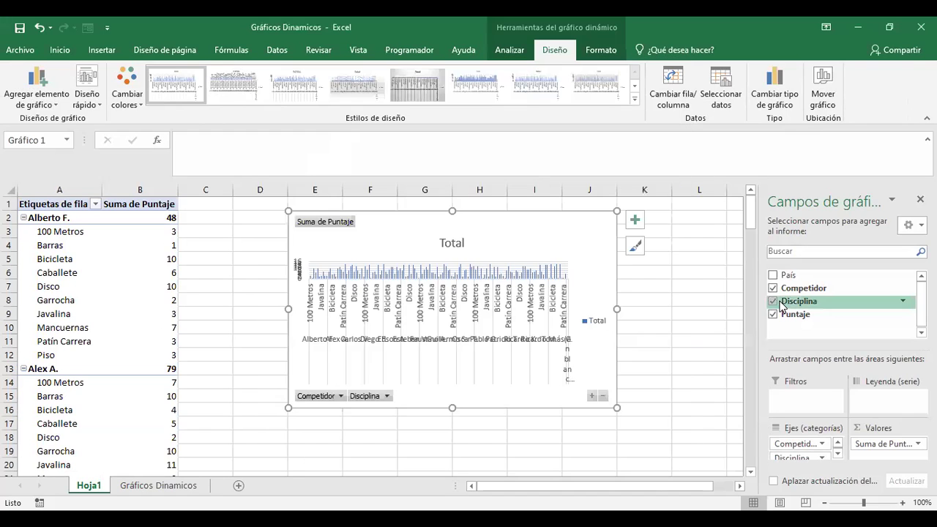
click(773, 301)
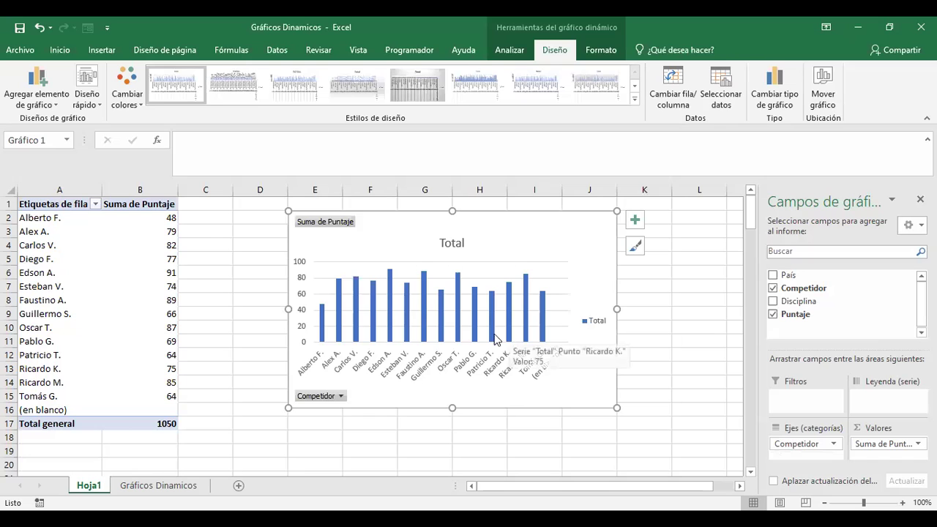
click(156, 486)
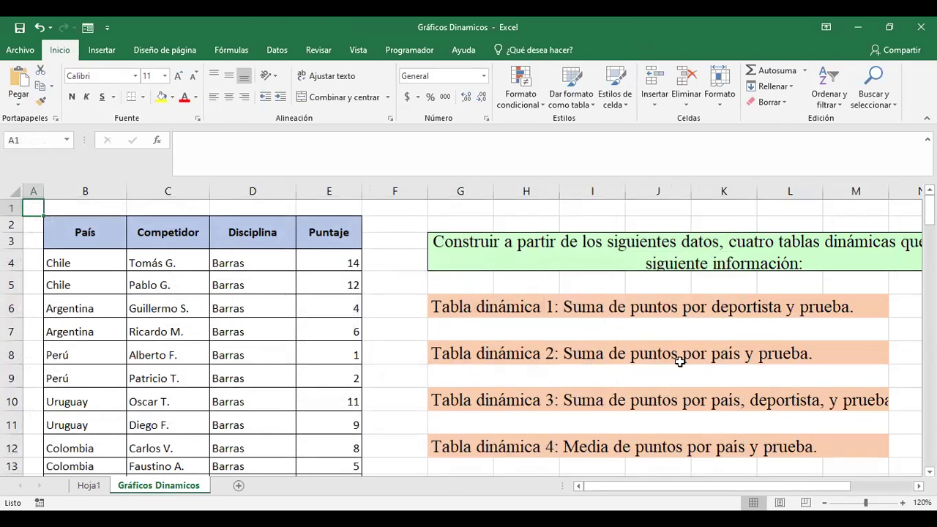
Select cell E6 inside the competition data and show the Insertar ribbon
click(322, 308)
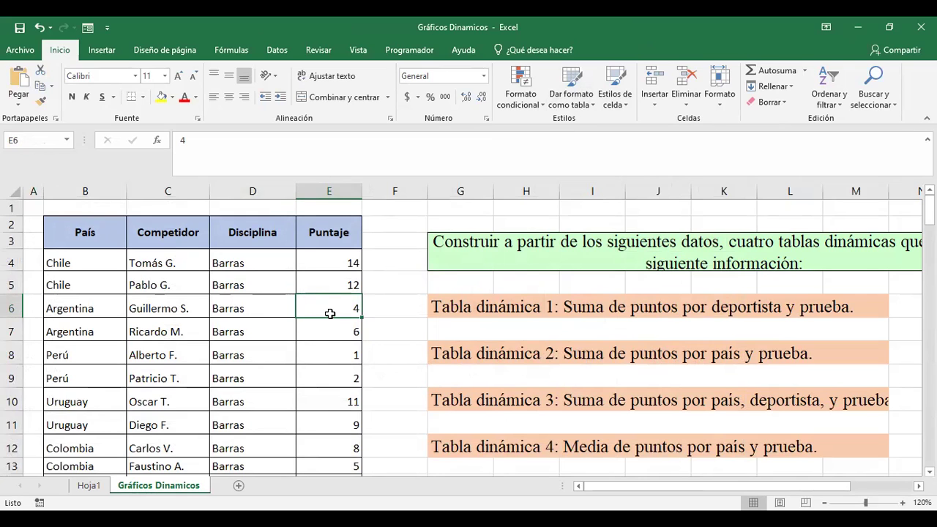
click(102, 49)
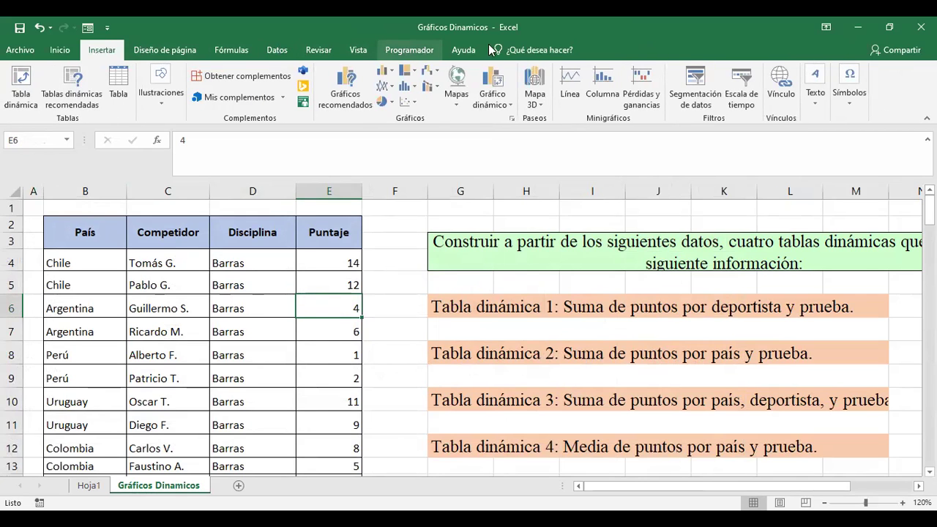
Create a second empty pivot chart on a new sheet and rename Hoja1 to TbD1
click(492, 79)
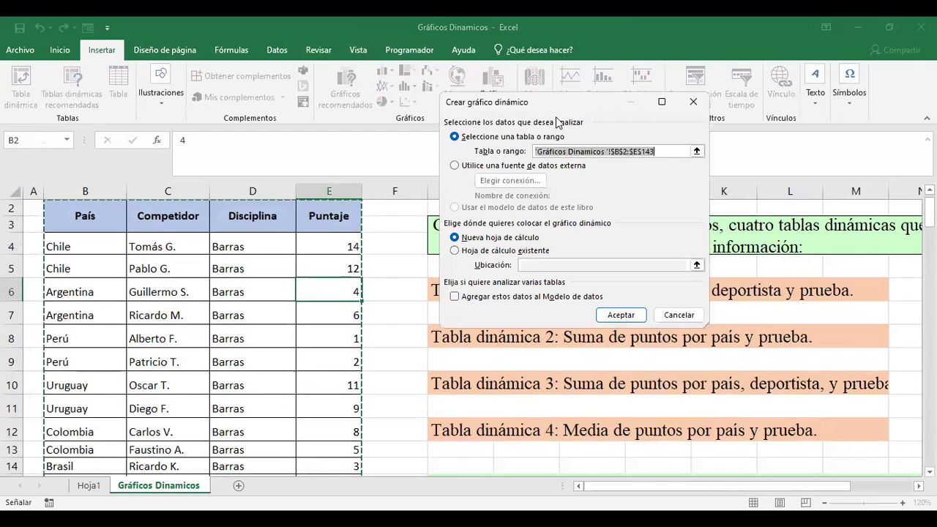
click(623, 317)
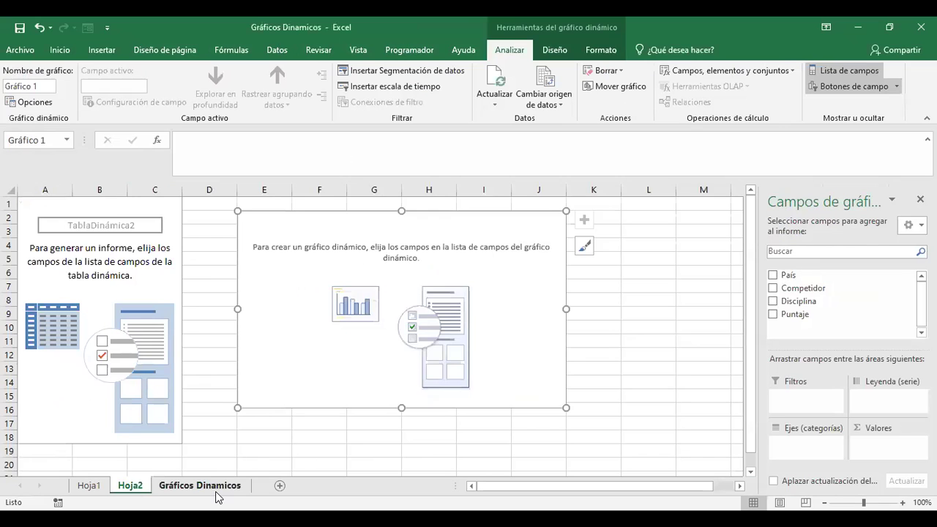
click(88, 487)
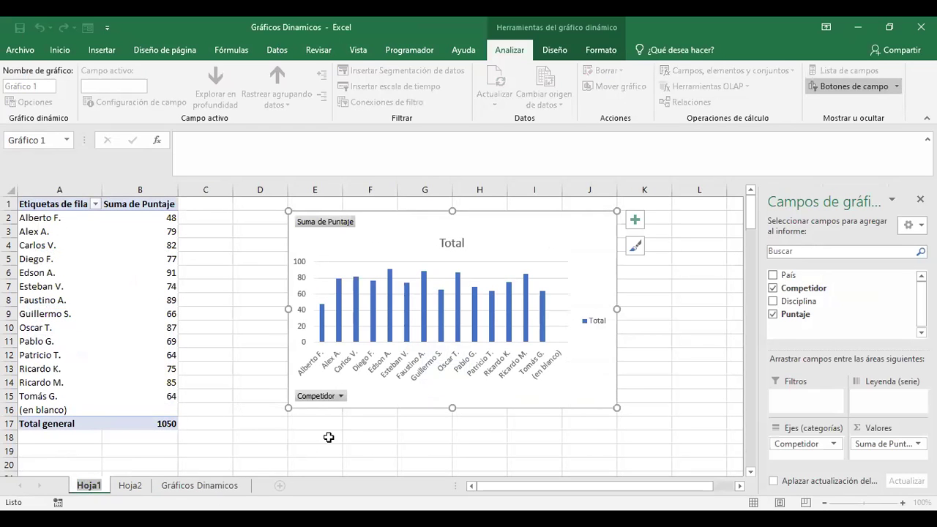
key(alt+h)
text(orT)
text(b)
text(D1)
key(Return)
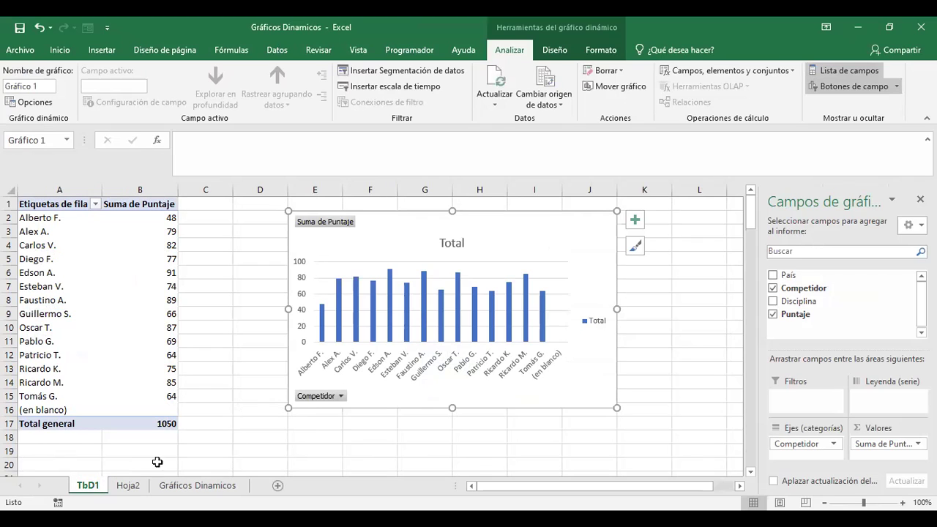
double_click(90, 488)
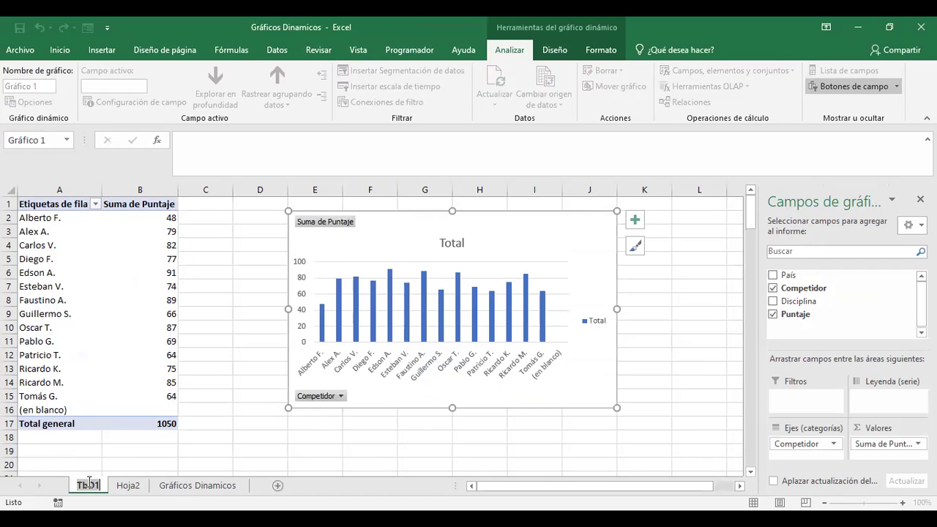
key(Return)
Rename the Hoja2 sheet to TbD2
double_click(129, 485)
key(ctrl+v)
key(BackSpace)
text(2)
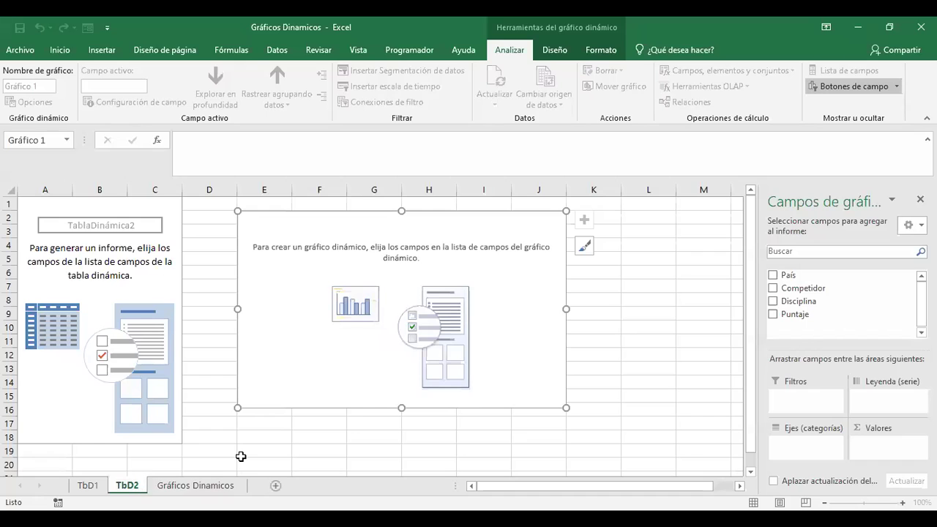
key(Return)
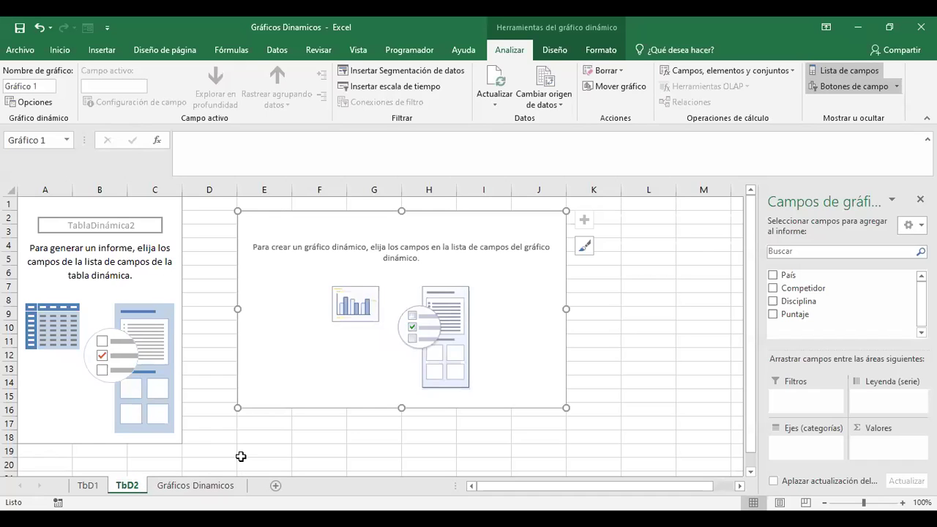
On TbD2, plot Suma de Puntaje by País, briefly adding then removing Disciplina
click(196, 486)
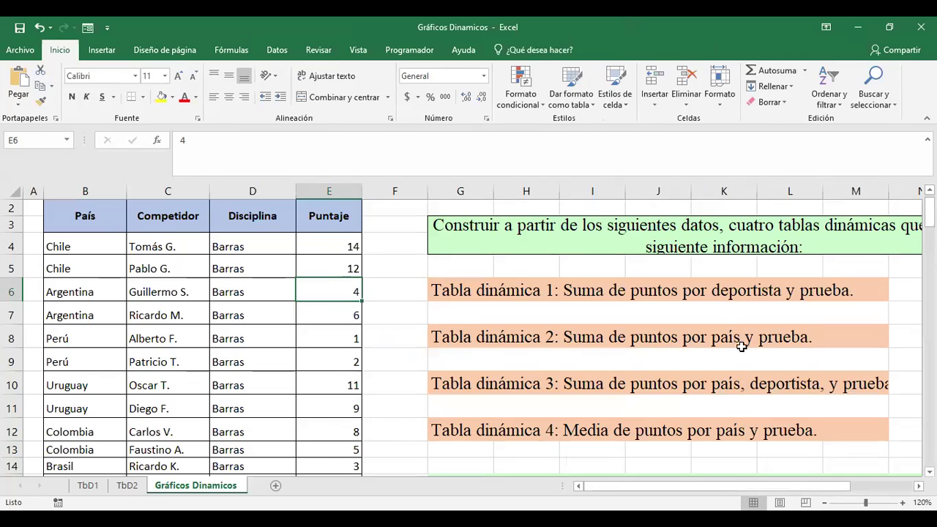
click(125, 486)
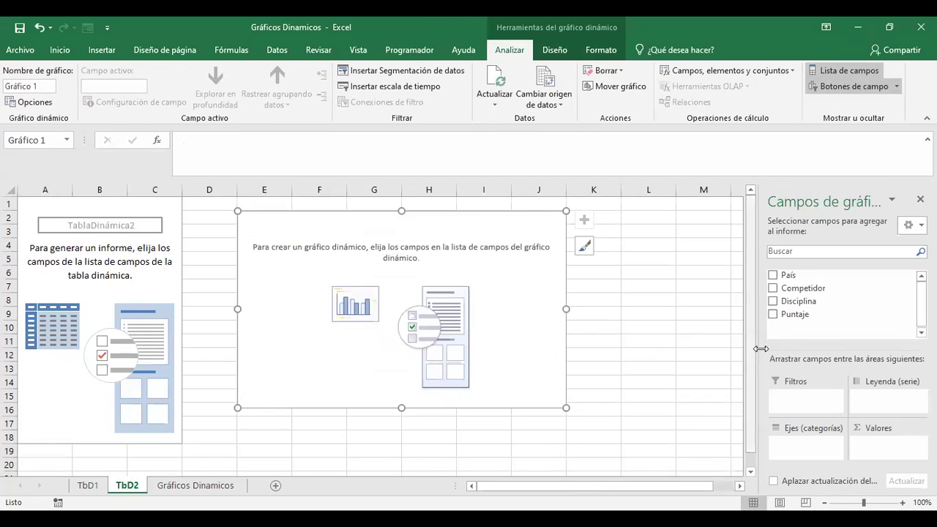
click(773, 314)
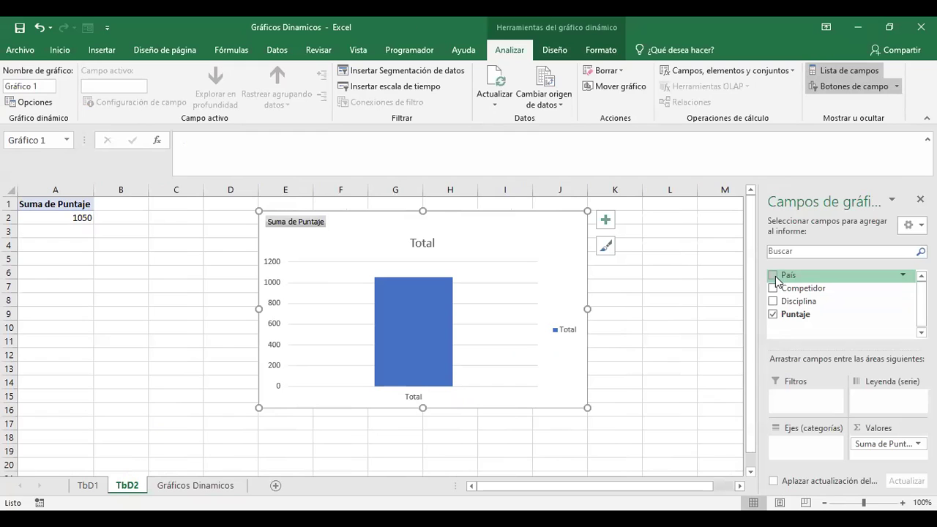
click(774, 275)
click(773, 301)
mouse_move(842, 301)
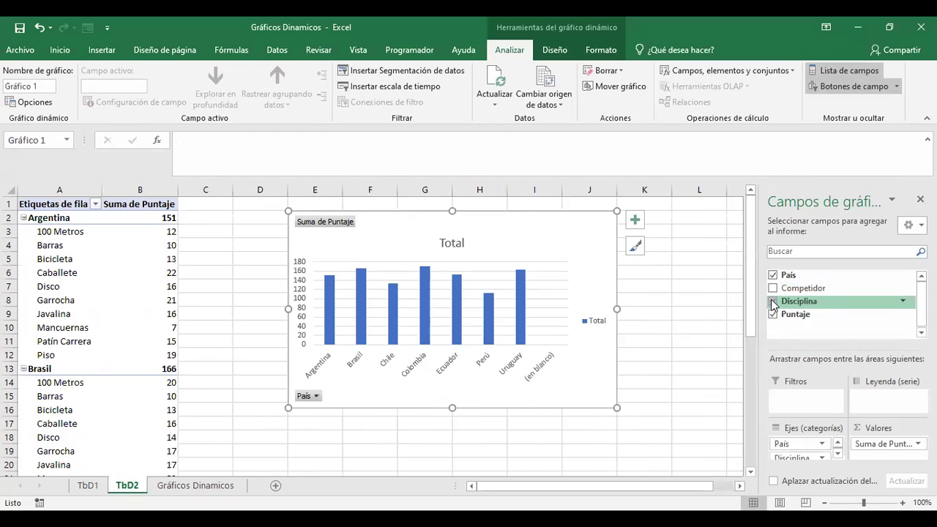
click(774, 301)
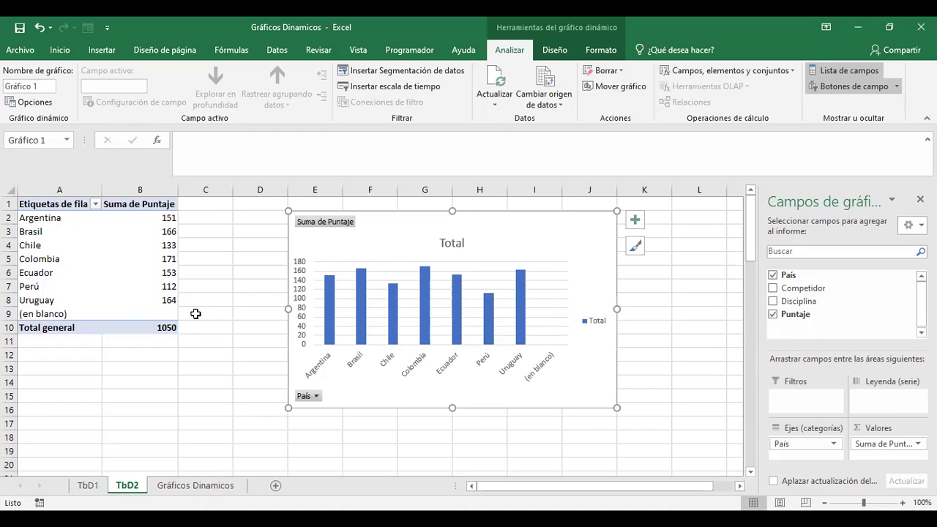
Select cells in the Gráficos Dinamicos data and insert a third pivot chart on new sheet Hoja3
click(211, 486)
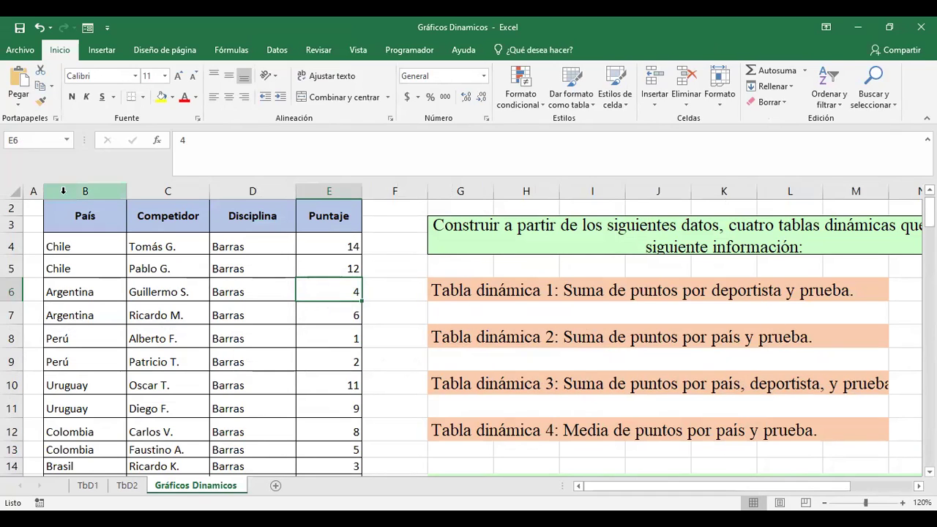
click(87, 191)
shift+click(221, 193)
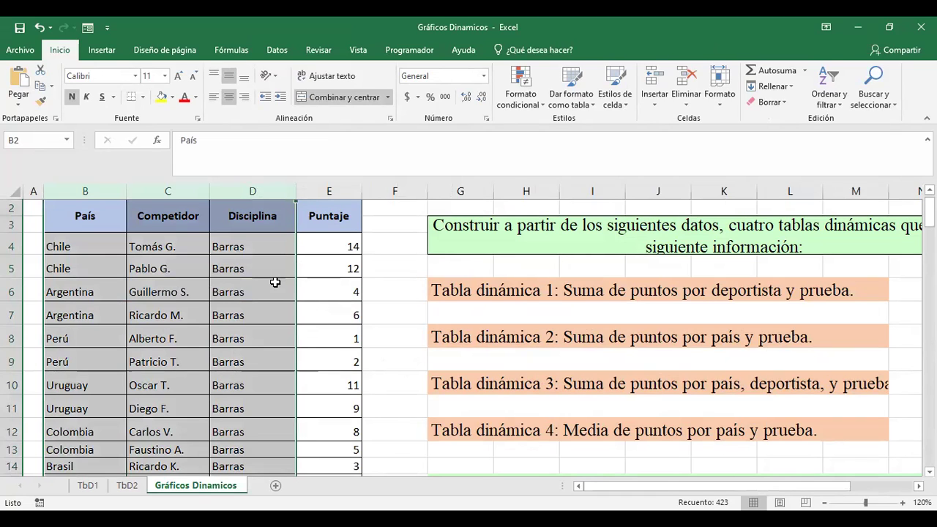
click(87, 242)
click(253, 242)
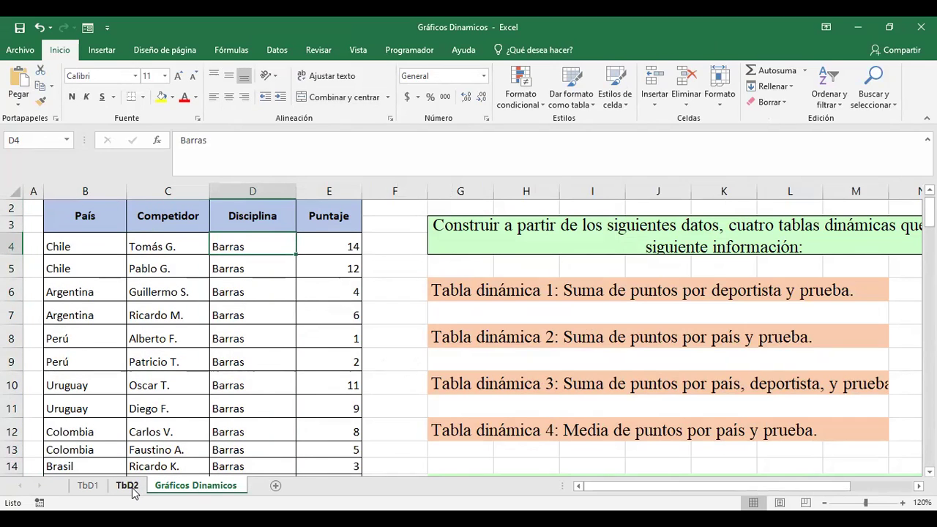
click(101, 49)
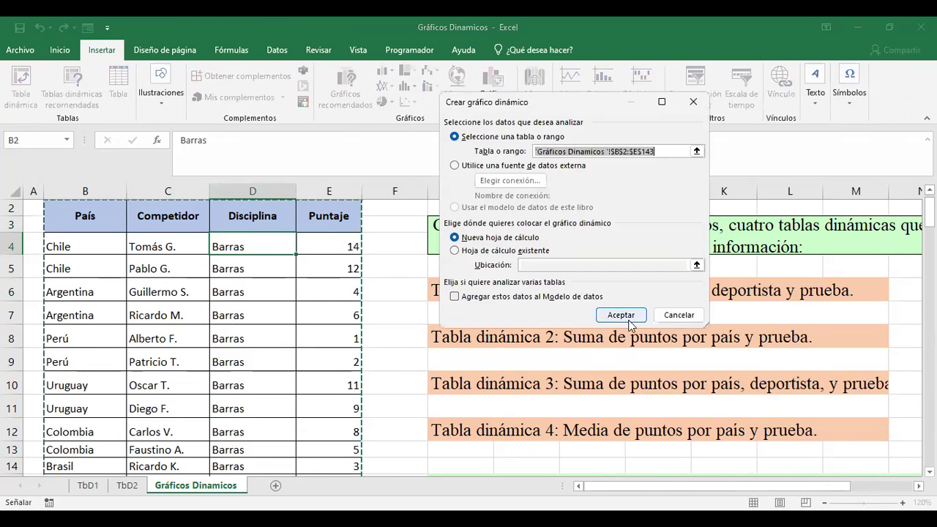
key(Return)
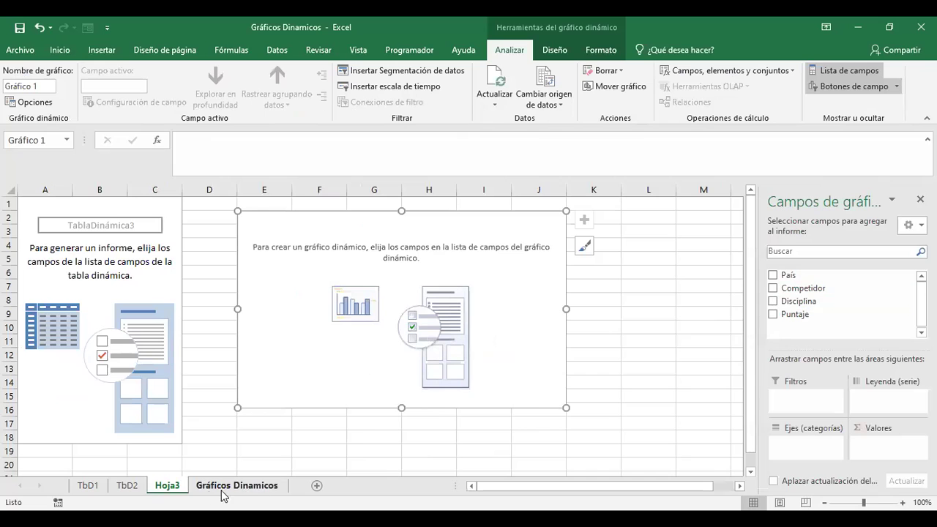
On Hoja3, select the empty pivot chart and add Disciplina as its categories
click(125, 486)
click(87, 487)
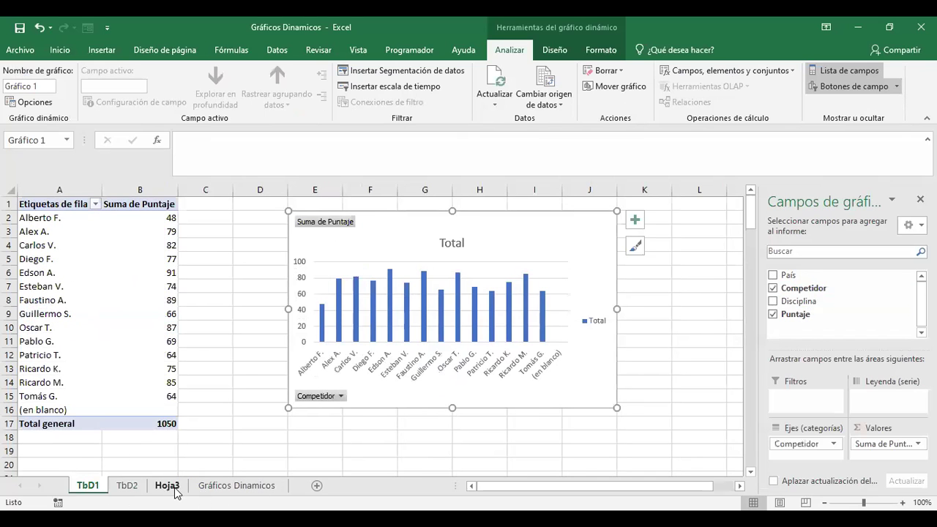
click(235, 486)
click(170, 486)
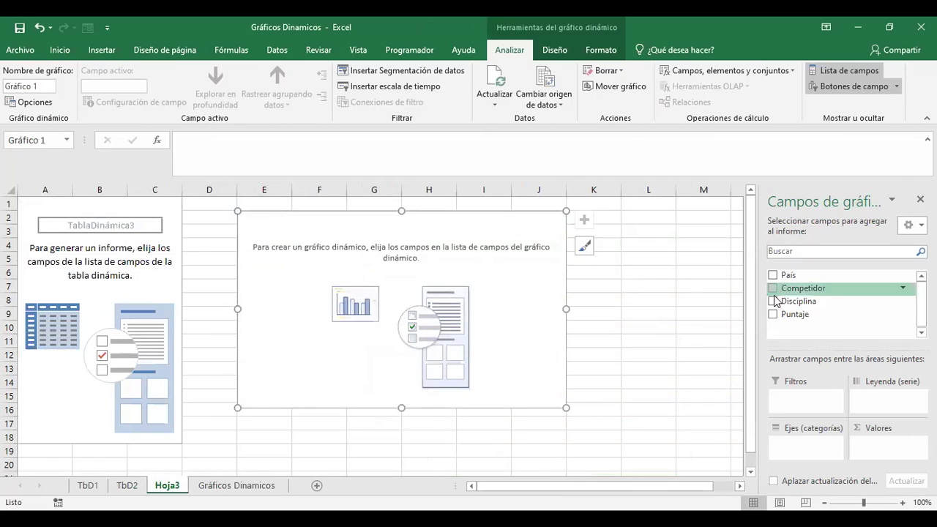
click(772, 300)
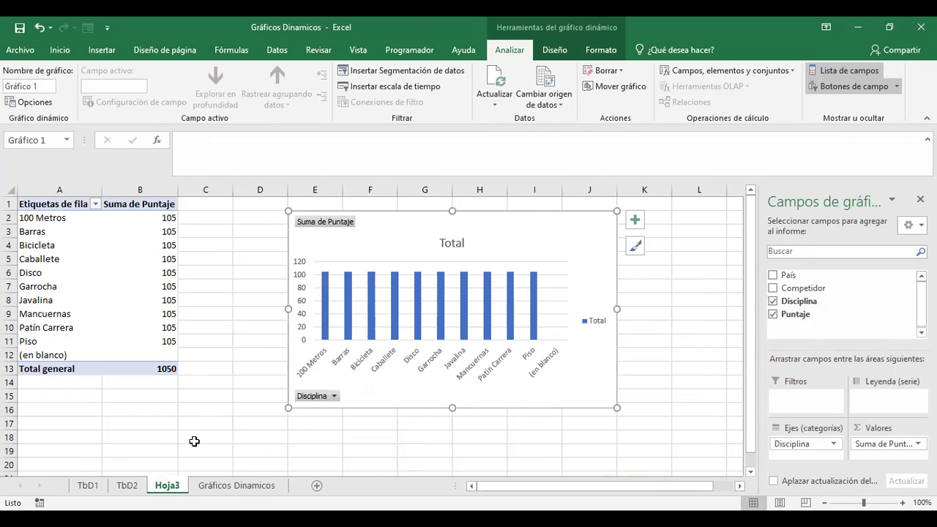
Review the source data on Gráficos Dinamicos, then return to the Hoja3 pivot chart
click(236, 486)
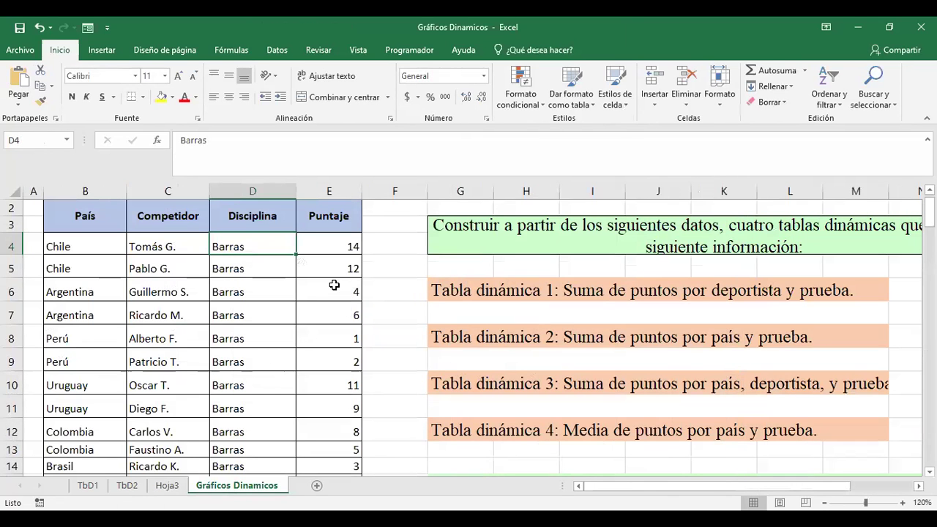
scroll(334, 285, down, 1)
scroll(334, 285, down, 1)
scroll(334, 287, down, 2)
scroll(335, 291, down, 1)
scroll(335, 291, down, 2)
scroll(337, 293, down, 3)
scroll(338, 296, down, 2)
scroll(341, 293, down, 3)
scroll(340, 293, down, 1)
click(178, 490)
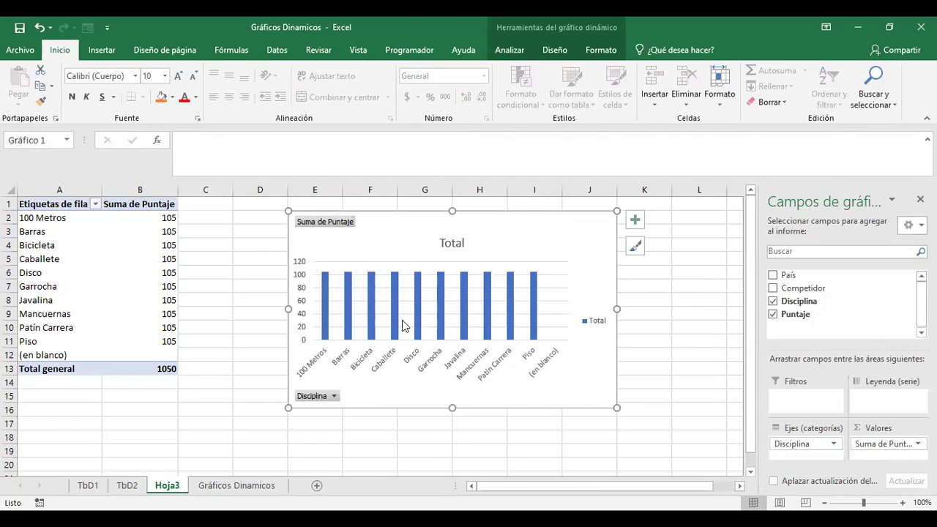
click(238, 486)
scroll(244, 358, down, 3)
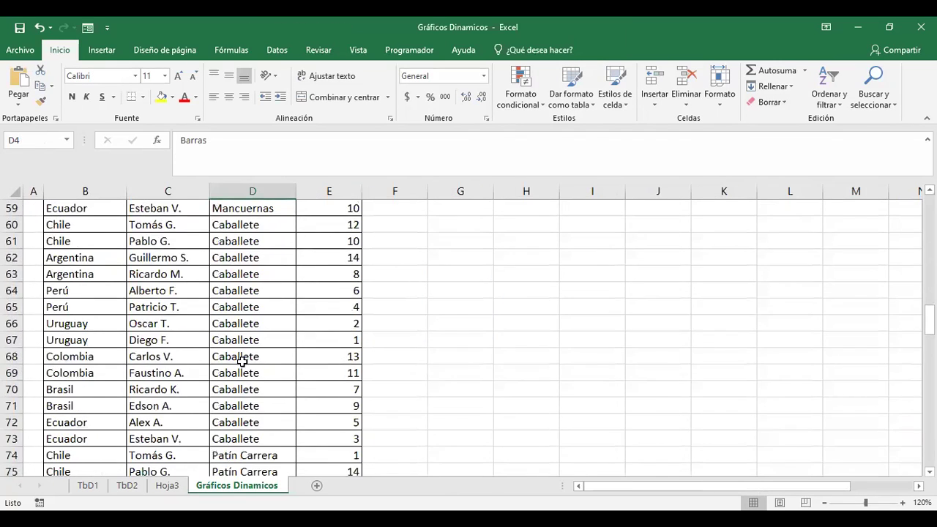
scroll(243, 359, down, 1)
scroll(243, 361, down, 4)
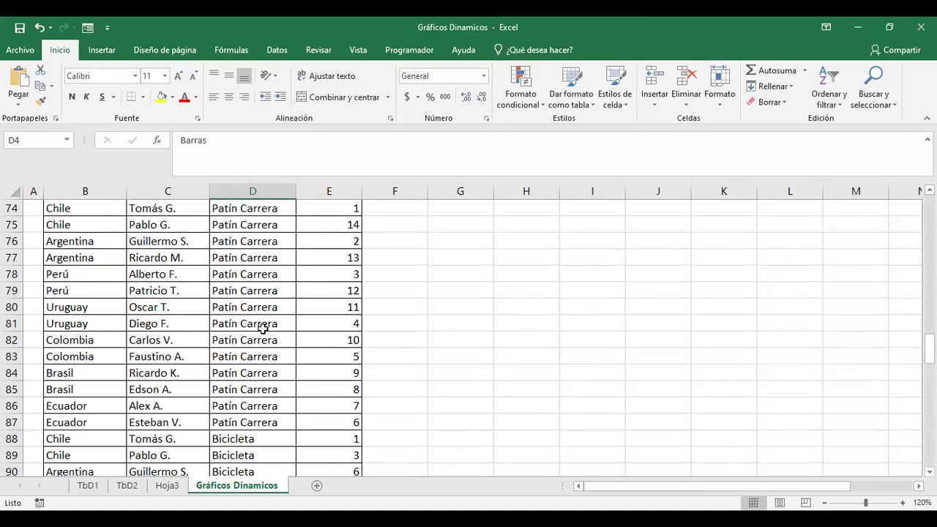
scroll(253, 348, down, 6)
scroll(259, 336, down, 6)
scroll(258, 339, down, 6)
scroll(257, 339, down, 3)
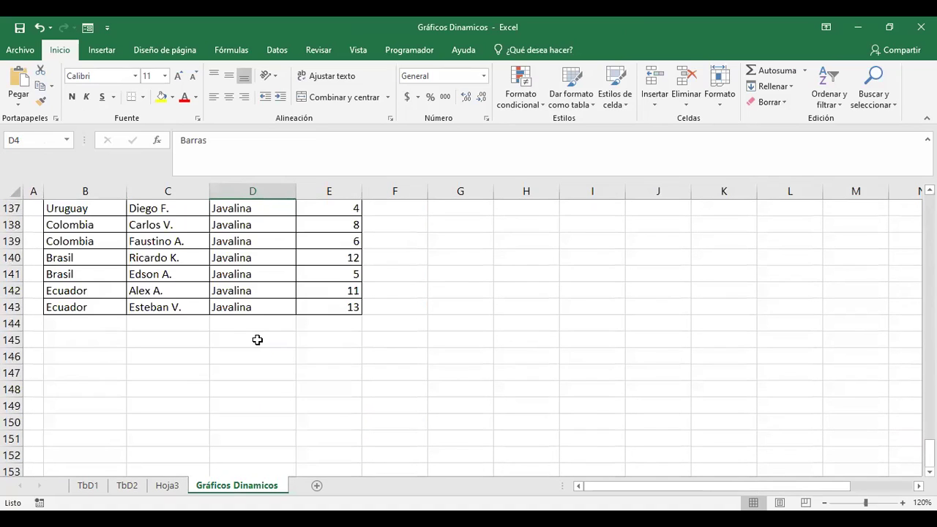
scroll(251, 328, up, 3)
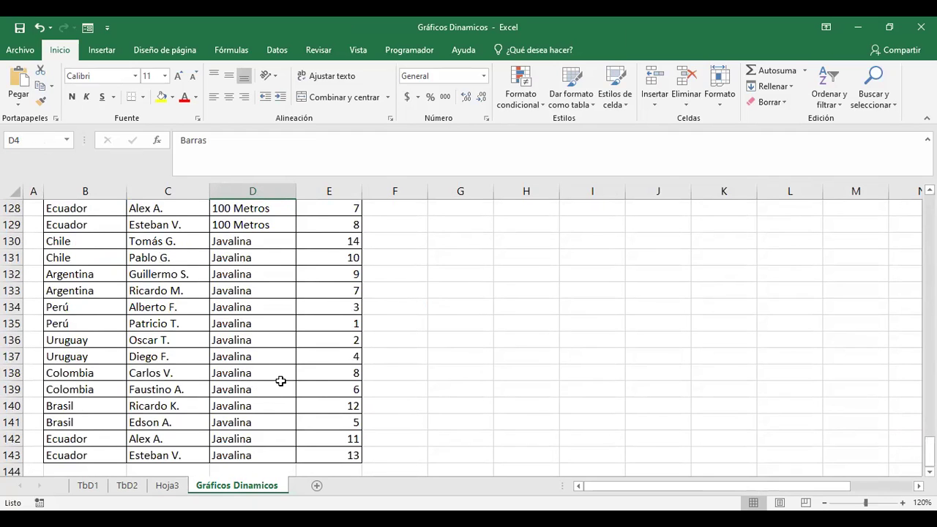
scroll(281, 381, up, 1)
scroll(281, 380, up, 1)
scroll(281, 381, down, 1)
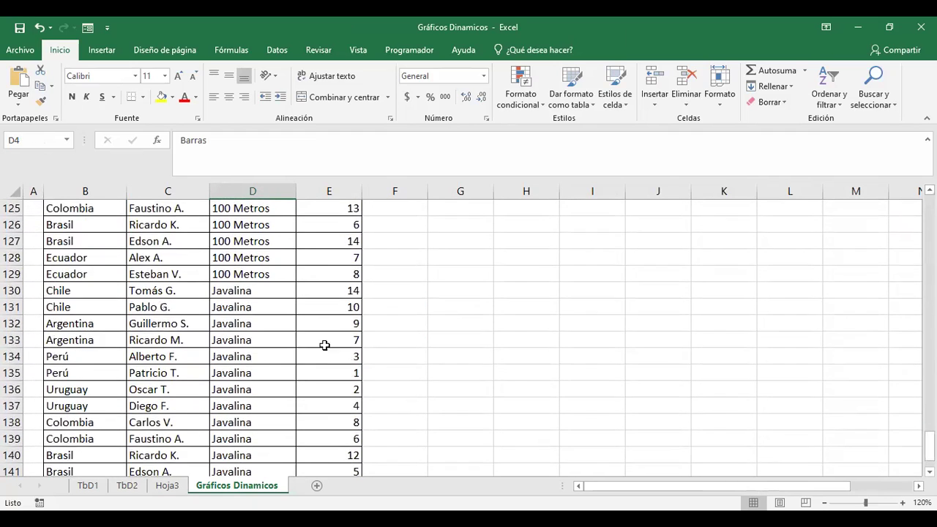
click(345, 290)
scroll(339, 388, down, 5)
scroll(335, 387, up, 3)
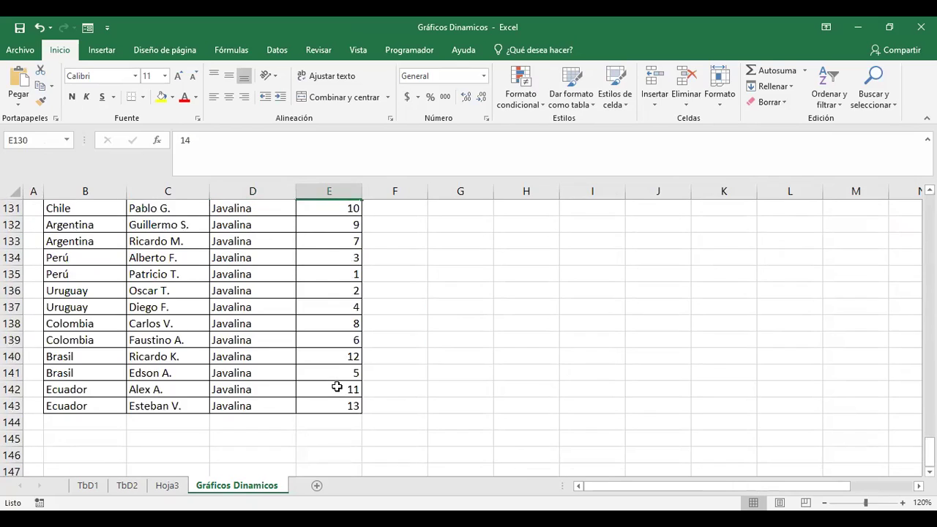
scroll(337, 387, up, 3)
scroll(329, 381, up, 9)
scroll(325, 375, up, 10)
scroll(311, 337, up, 12)
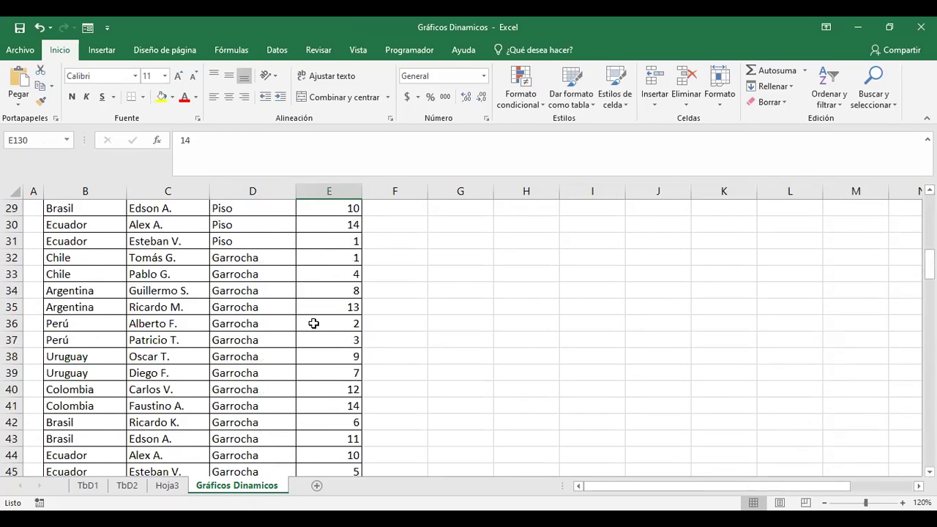
scroll(311, 326, up, 9)
click(168, 487)
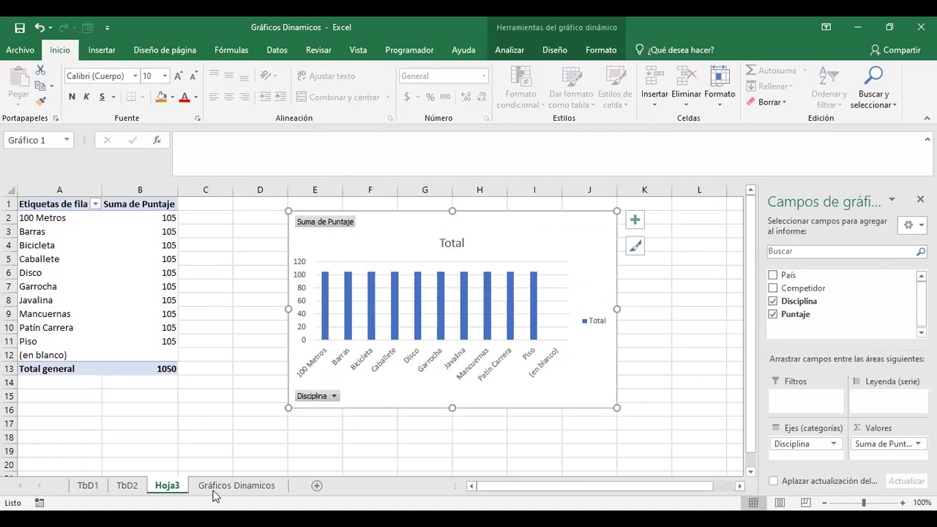
Rename the Hoja3 sheet to 'TbD3'
click(135, 489)
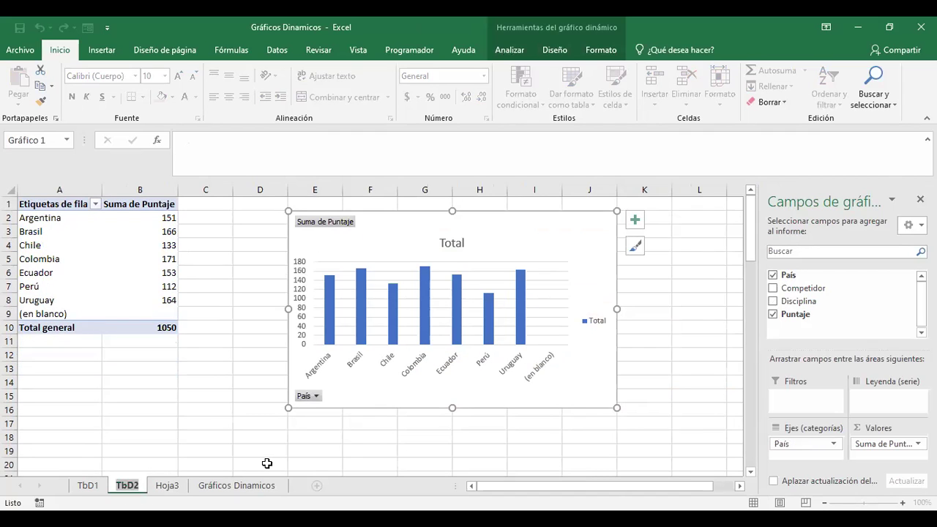
click(162, 488)
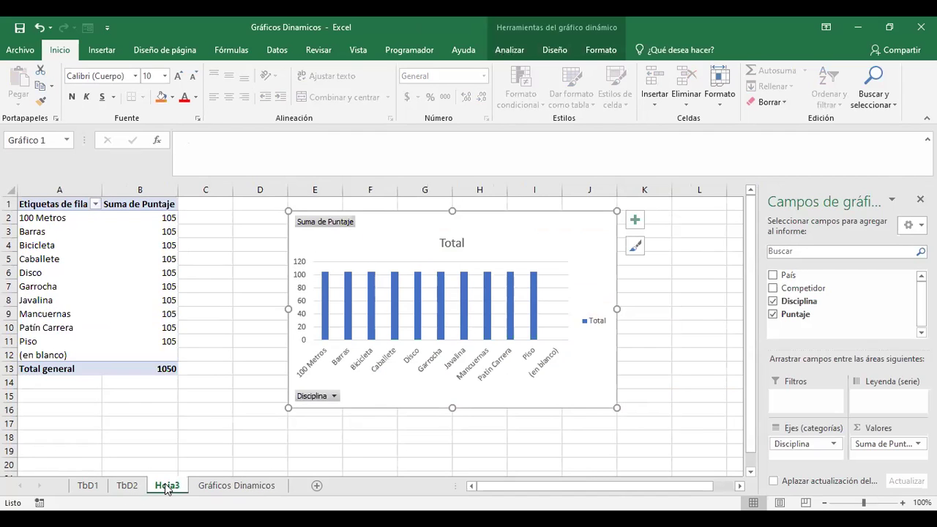
click(283, 489)
text(TbD3)
key(Return)
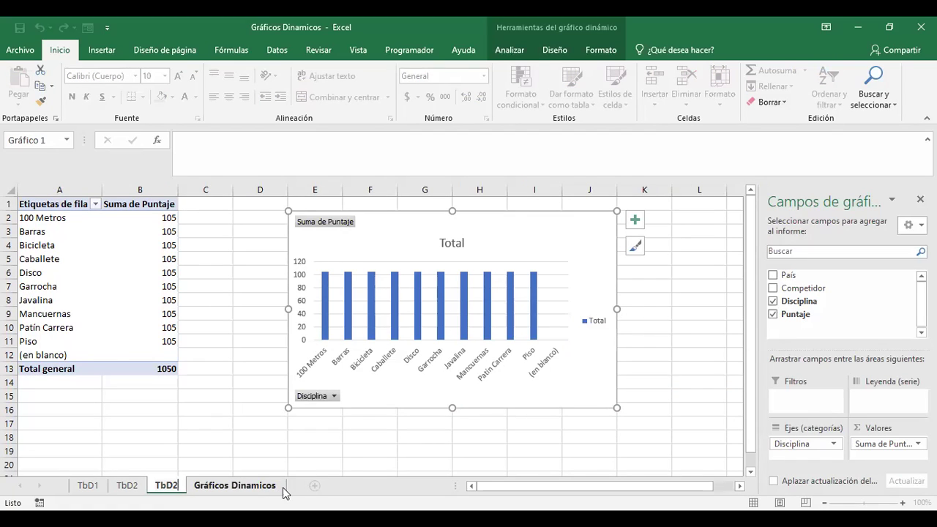
key(Return)
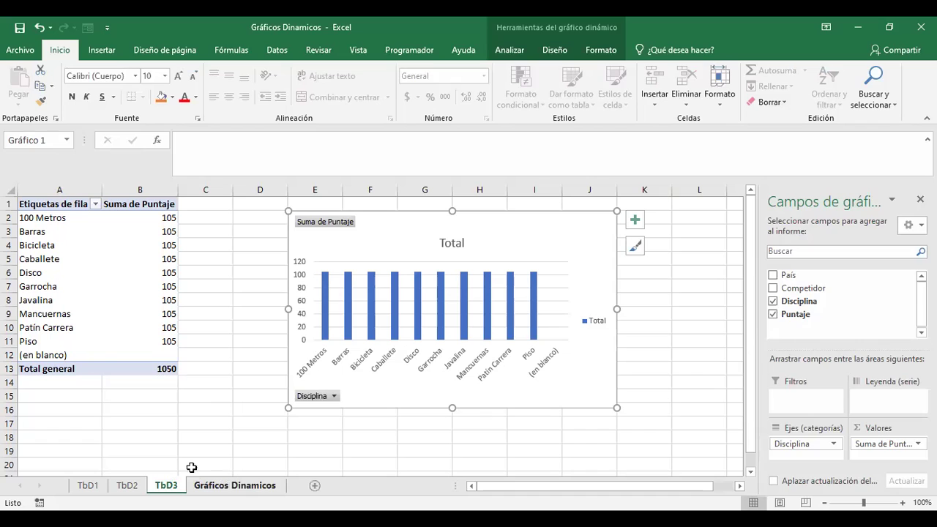
click(204, 399)
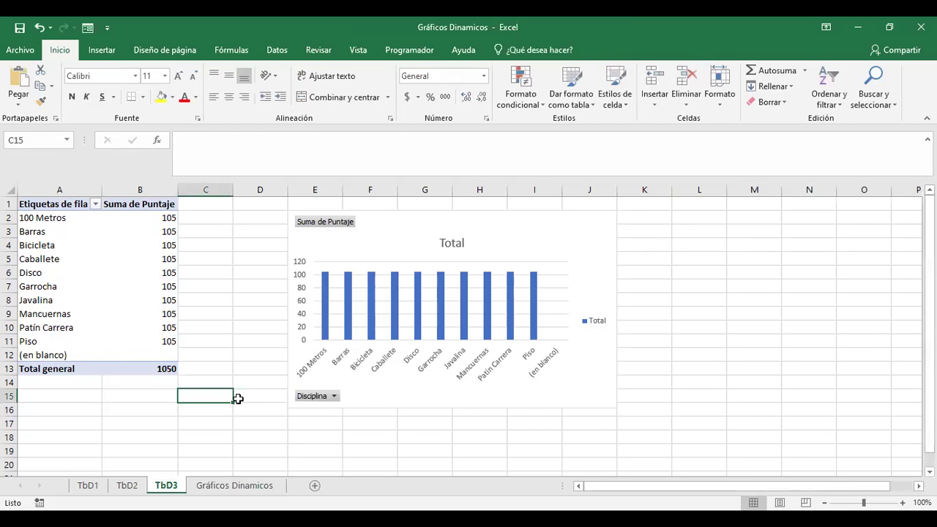
Check the source data, the TbD3 and TbD2 charts, ending on the TbD1 competitor chart
click(243, 490)
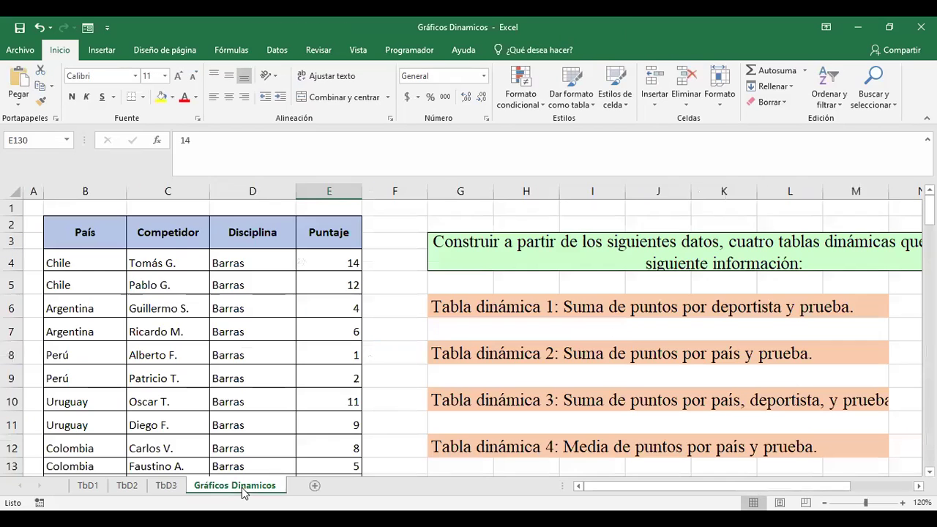
scroll(545, 382, down, 2)
scroll(545, 382, up, 2)
click(167, 486)
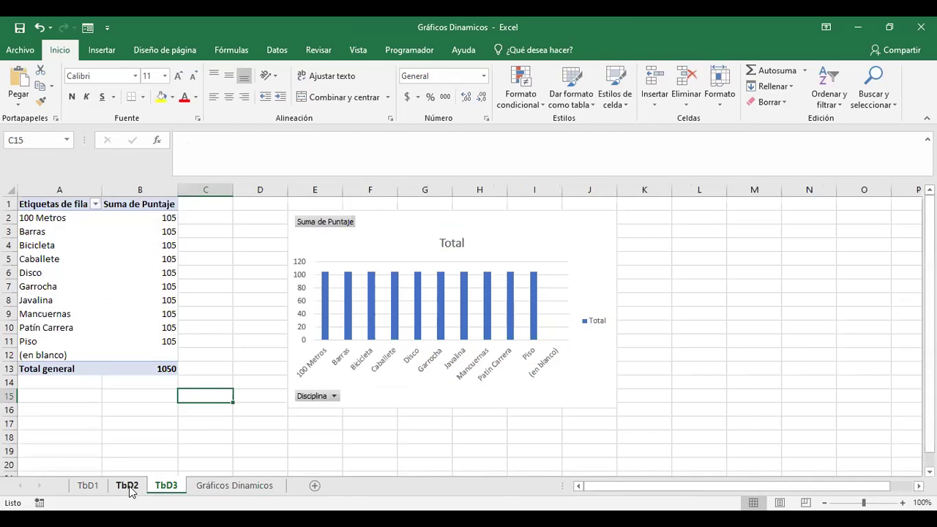
click(400, 219)
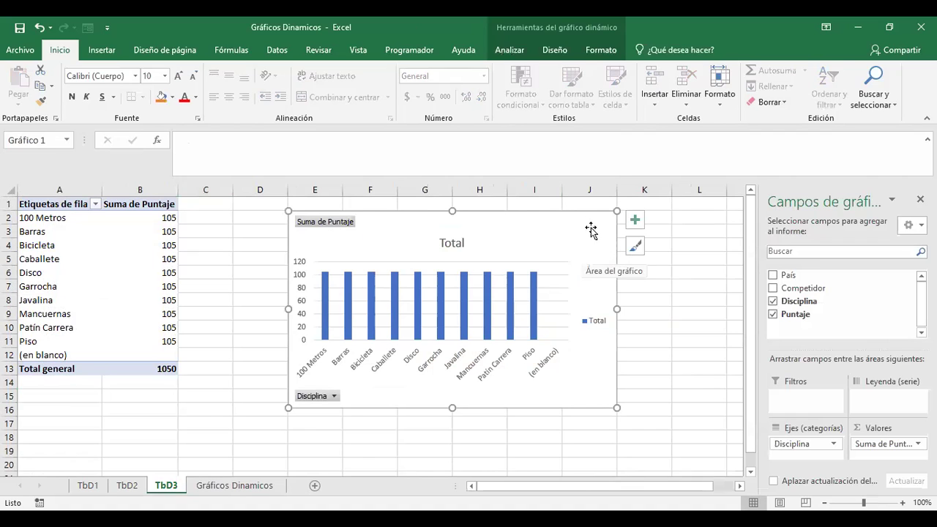
click(127, 486)
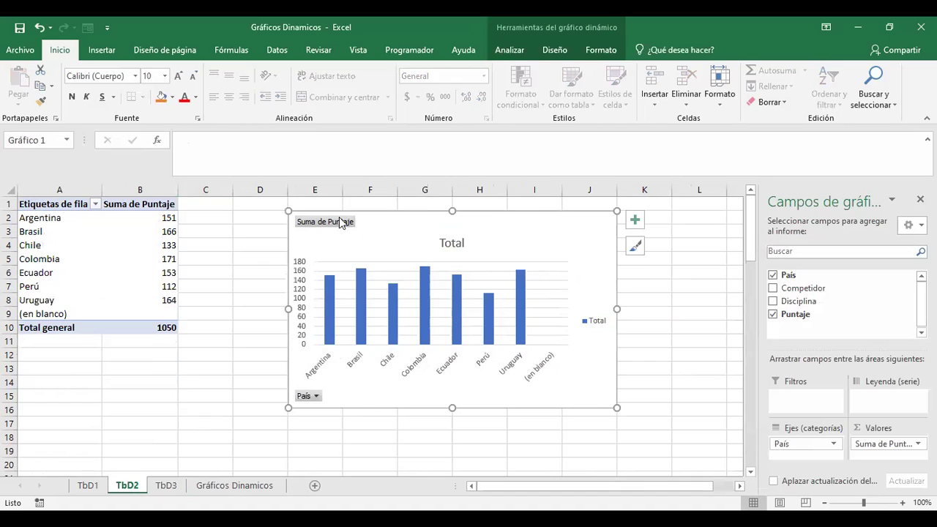
click(89, 484)
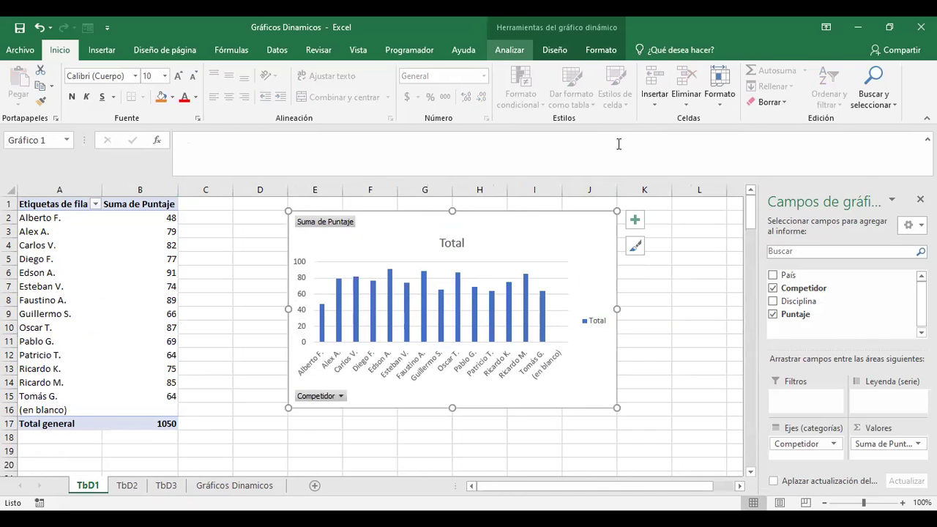
Select the TbD1 competitor pivot chart (Gráfico 1) and show its Analizar commands
click(711, 264)
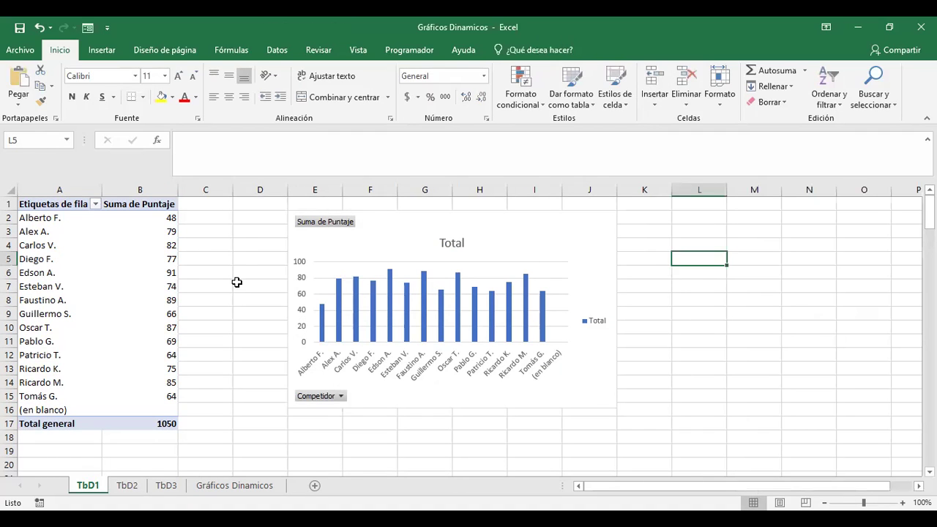
click(245, 283)
click(797, 284)
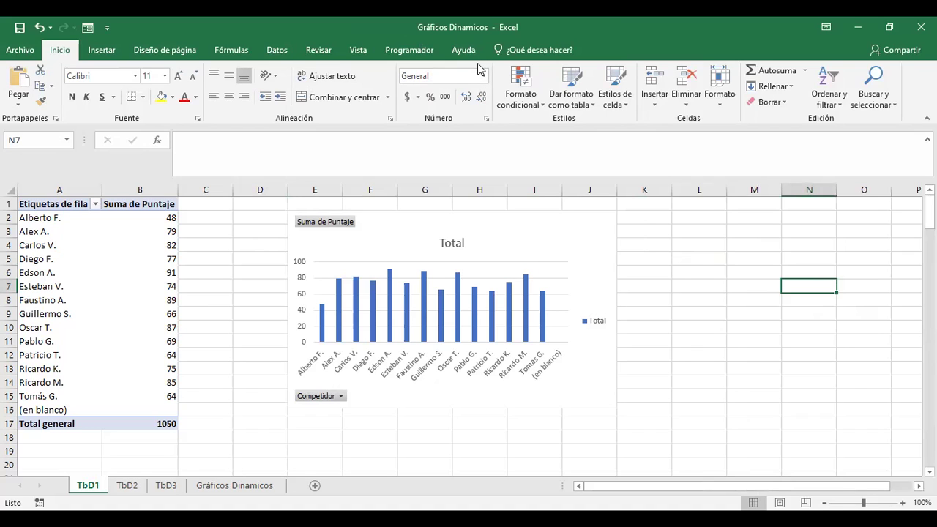
click(134, 256)
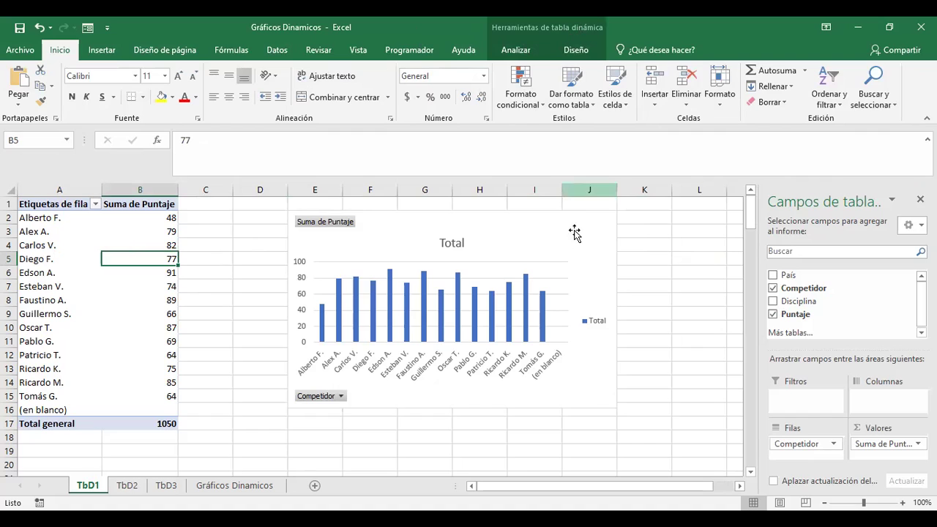
click(602, 231)
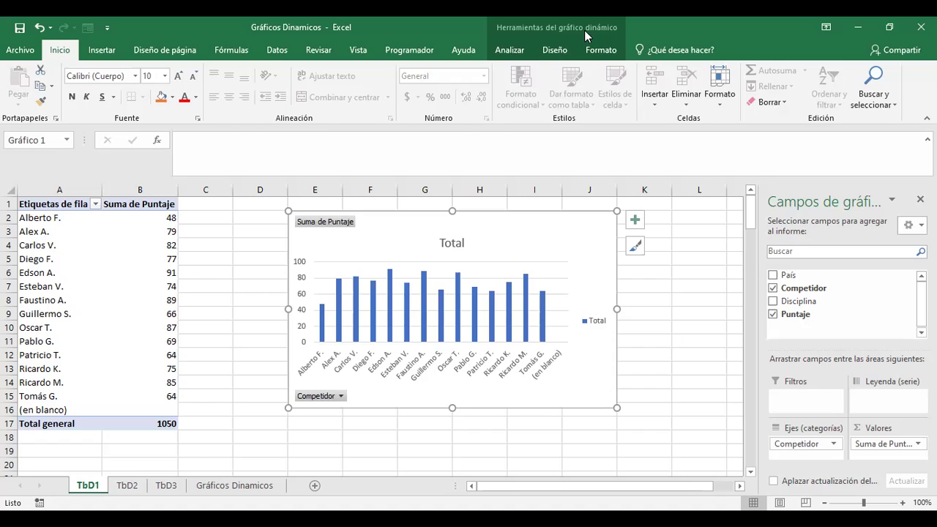
click(516, 51)
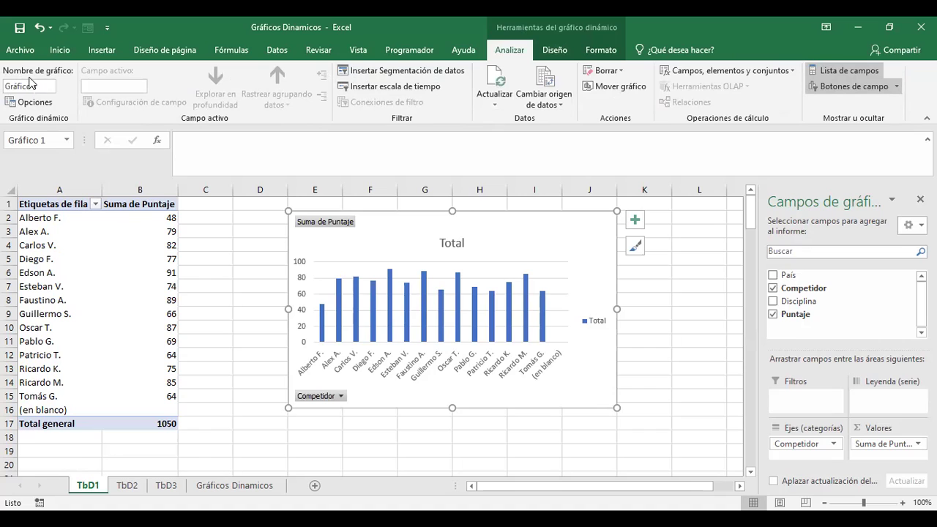
click(40, 108)
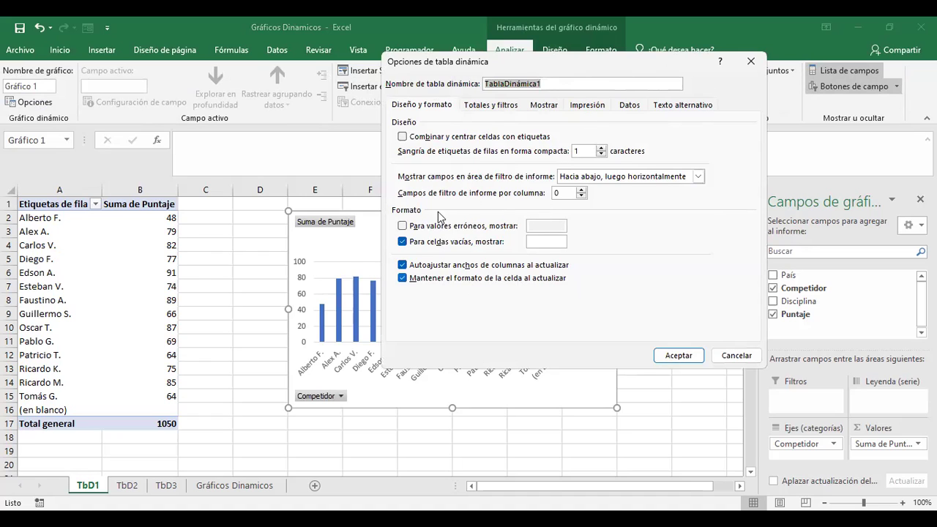
click(745, 358)
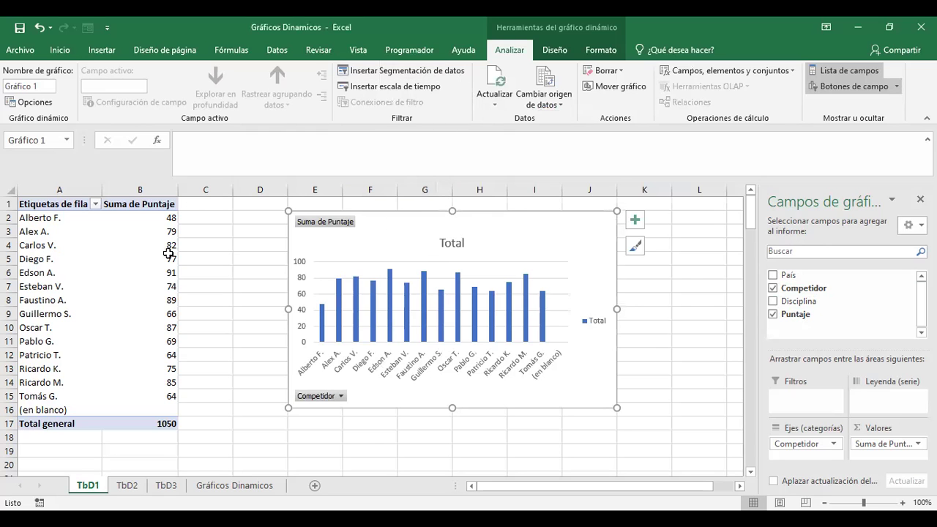
click(218, 486)
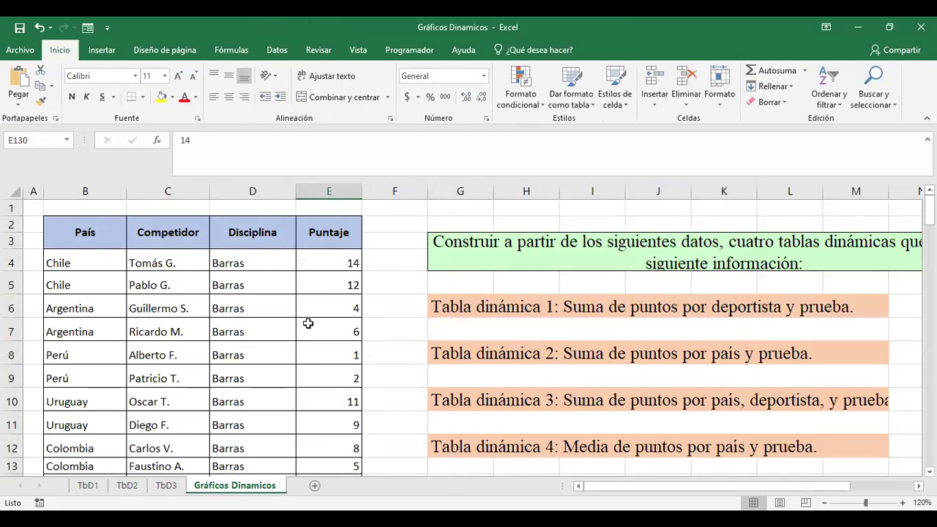
click(89, 486)
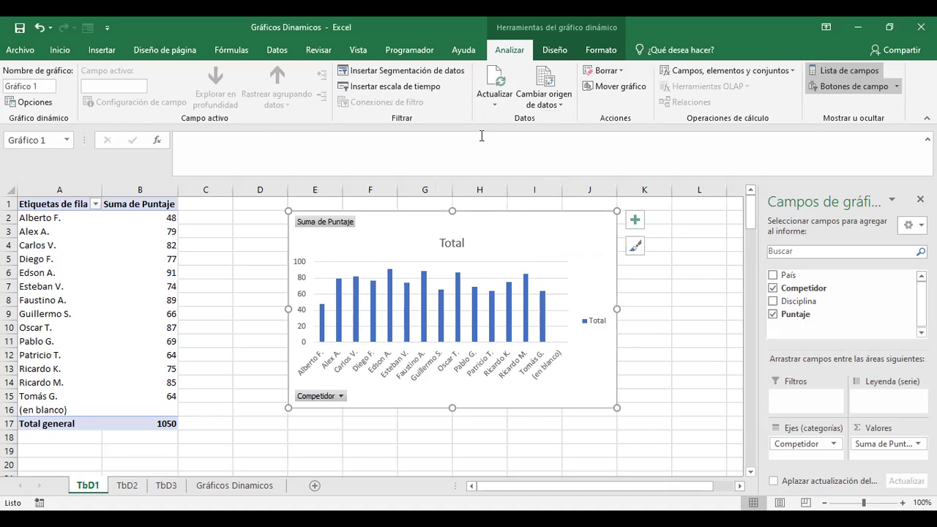
click(496, 108)
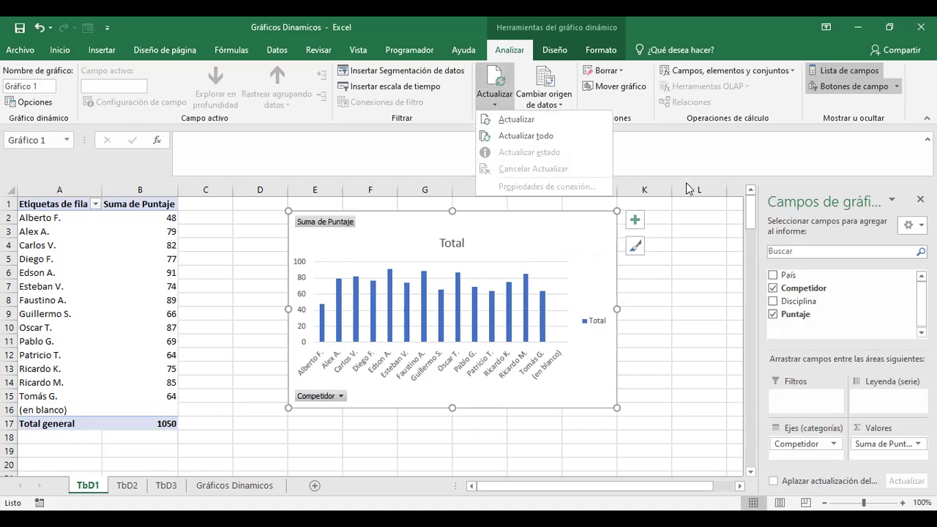
click(545, 138)
click(543, 102)
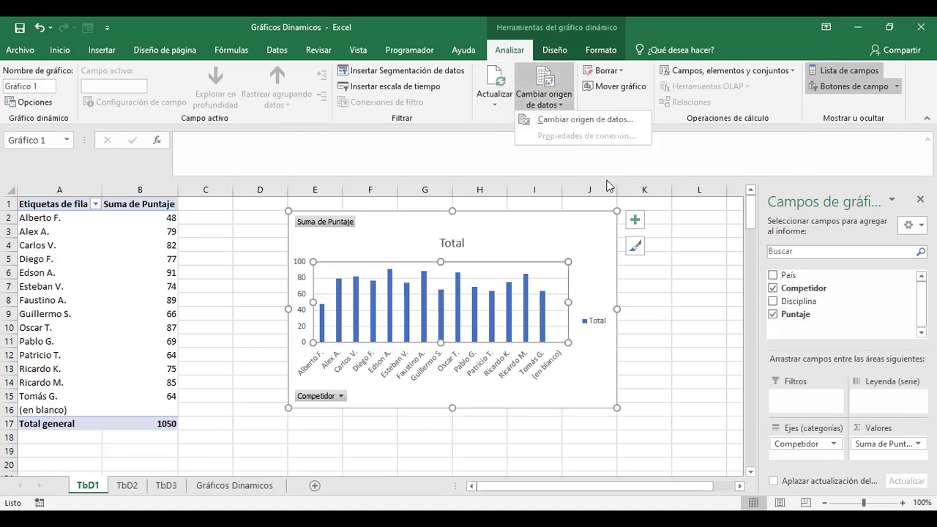
click(622, 69)
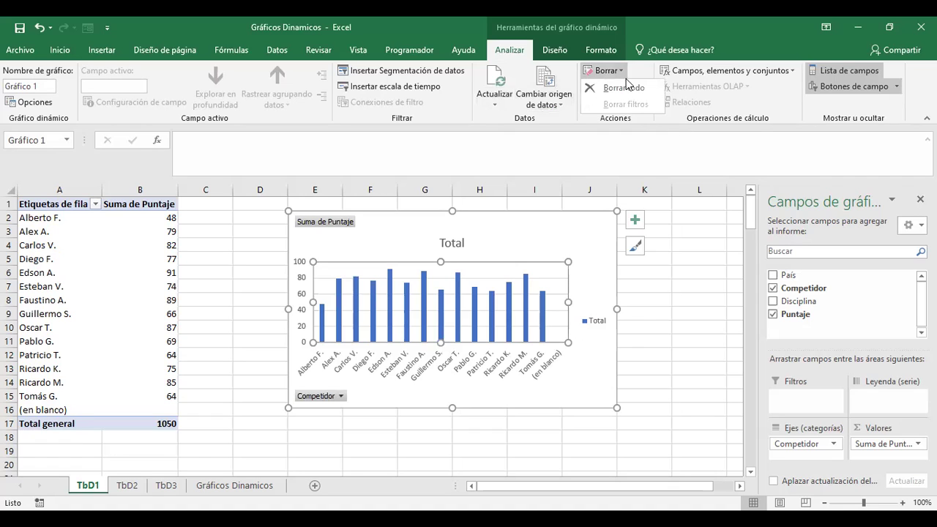
key(Escape)
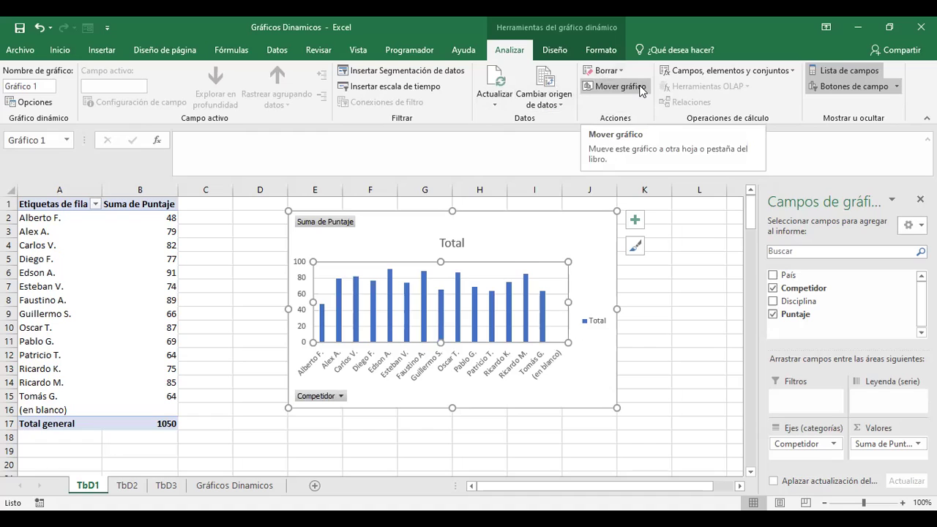
Use Mover gráfico to place the competitor chart on a new sheet named 'Informe'
click(626, 92)
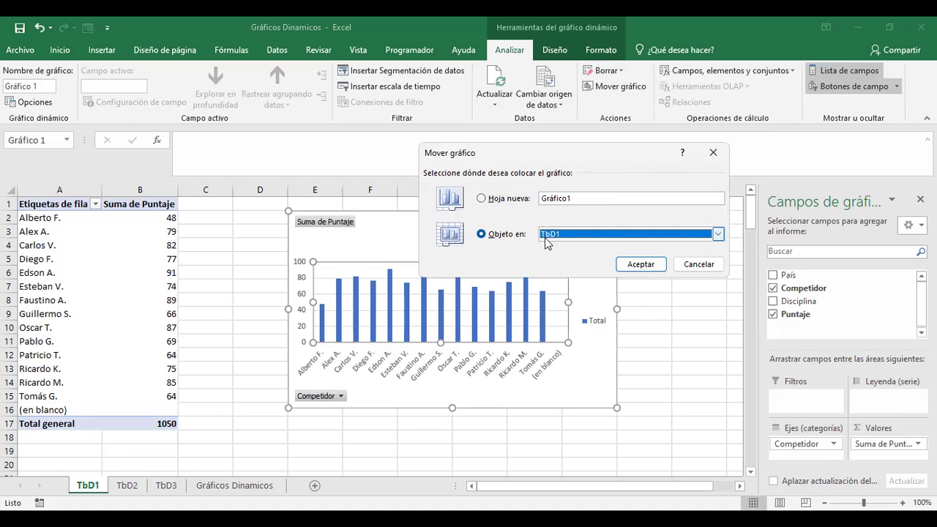
click(481, 198)
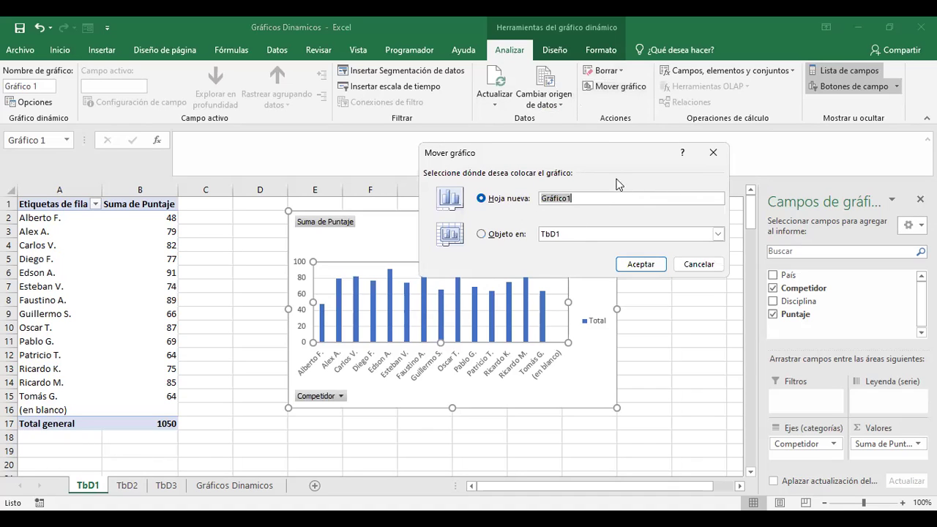
text(Informe)
click(640, 265)
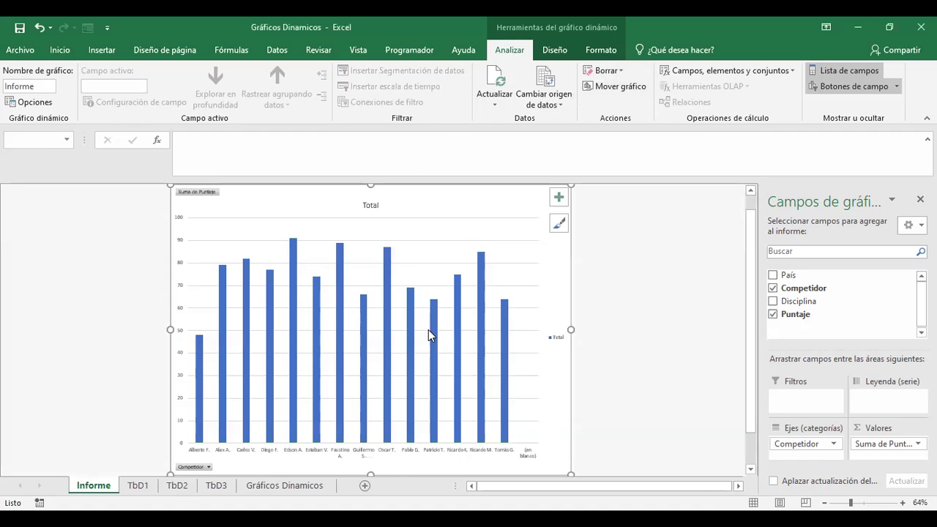
mouse_move(434, 344)
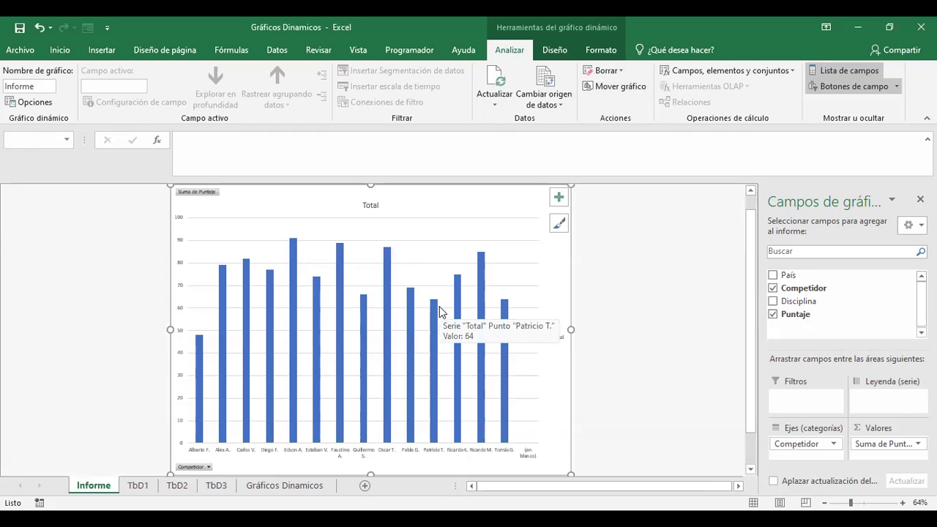
Insert a new worksheet, Hoja4, and paste a copy of the competitor chart
click(137, 485)
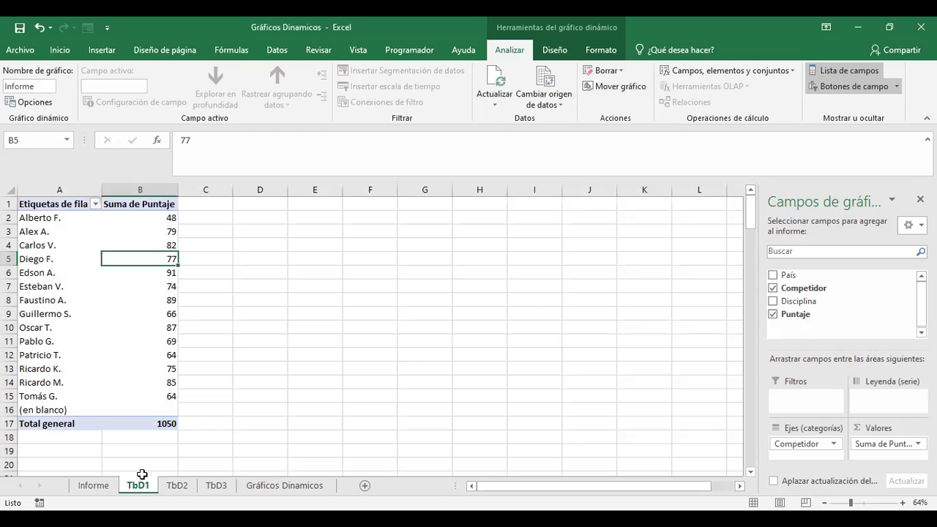
click(93, 484)
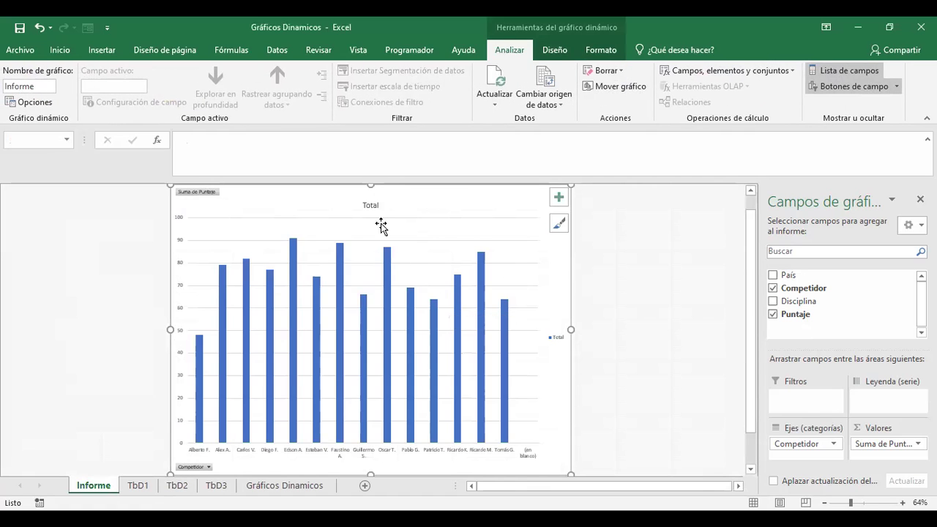
click(365, 486)
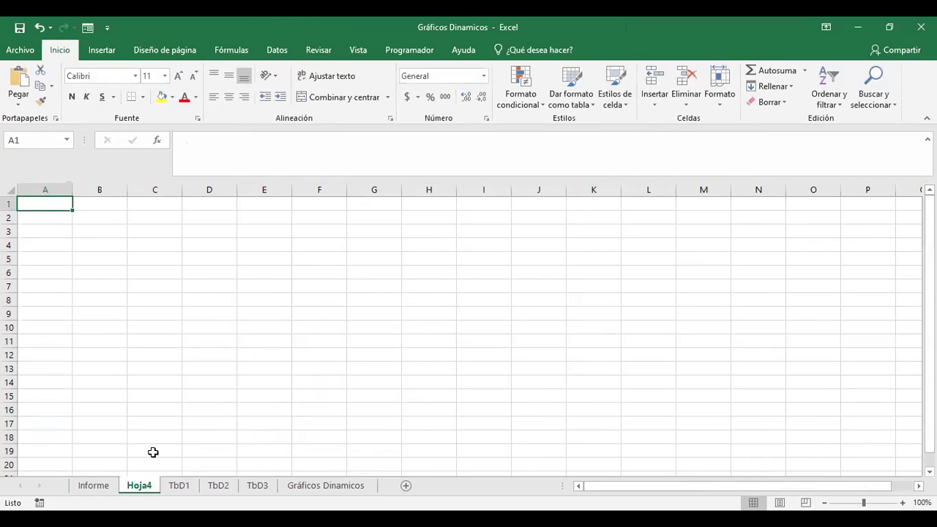
key(ctrl+v)
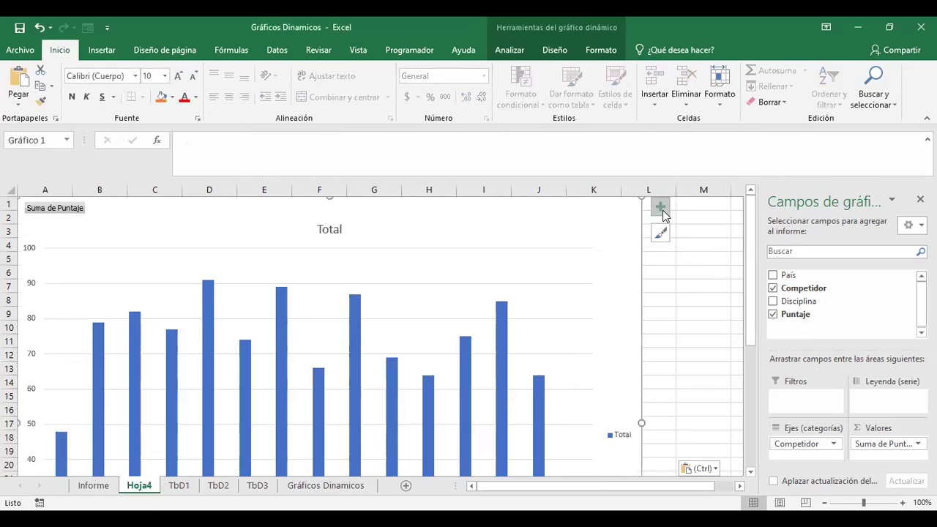
Shrink the pasted chart and move it down to sit around rows 6–17
scroll(667, 366, down, 4)
scroll(662, 384, down, 1)
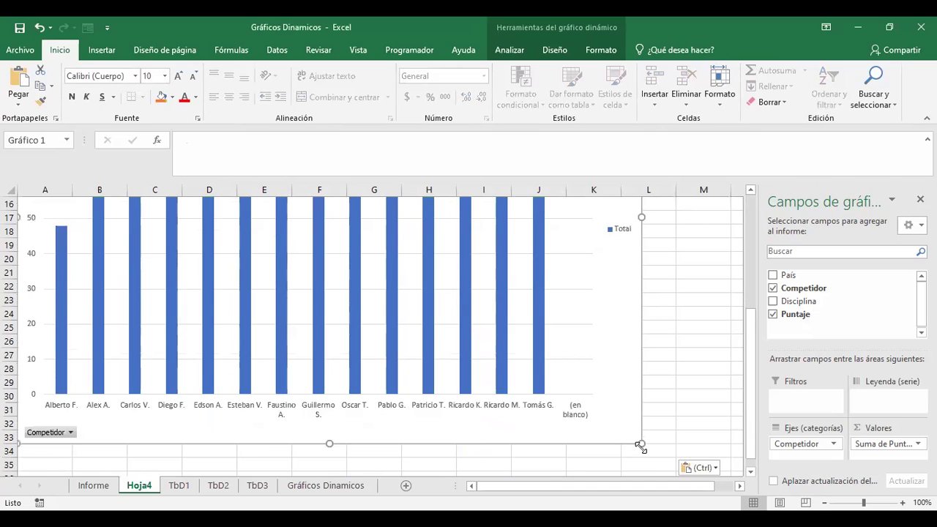
drag(640, 446, 315, 292)
scroll(380, 395, up, 4)
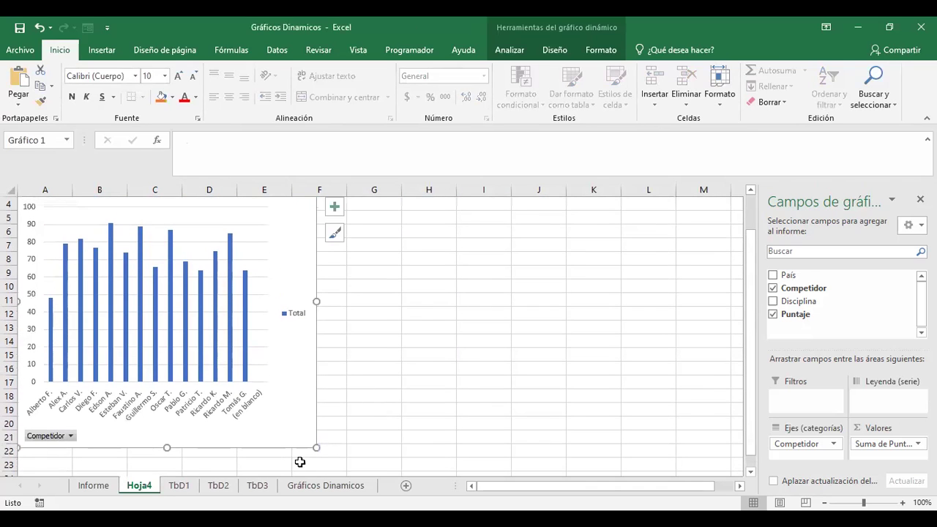
drag(315, 447, 299, 326)
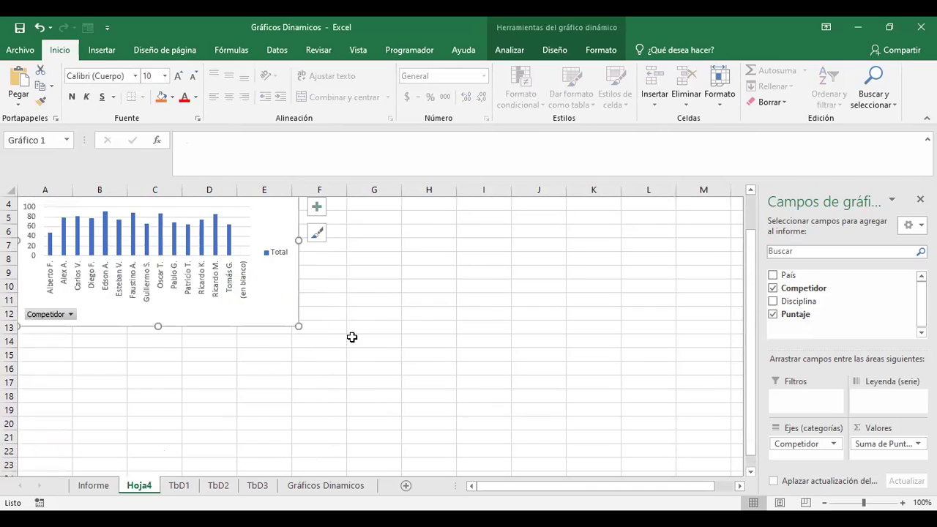
scroll(351, 337, up, 1)
drag(252, 200, 250, 286)
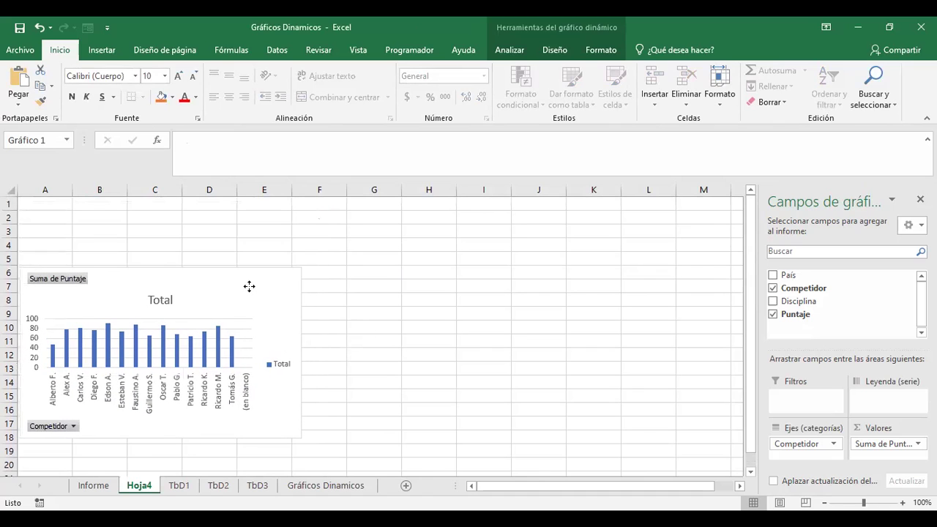
click(63, 202)
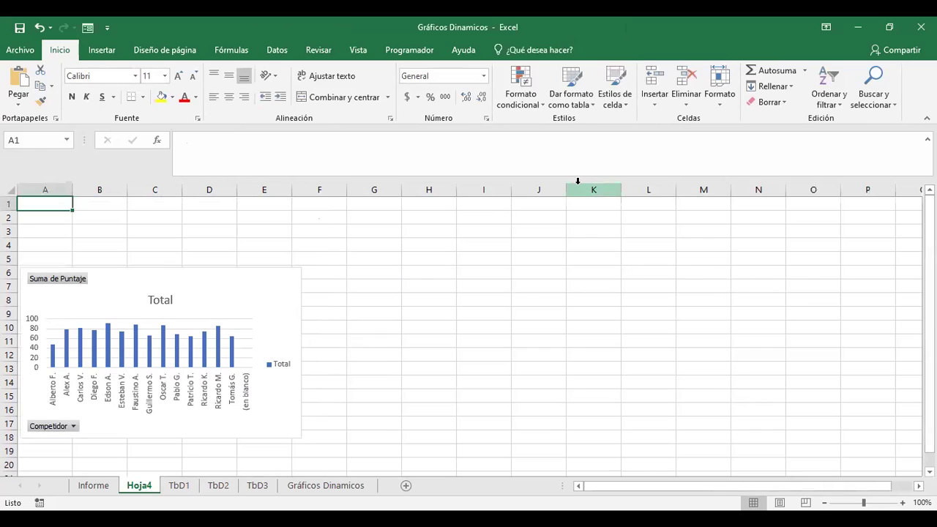
Enter 'INFORME FINAL DE COMPETENCIAS' in cell A1 of Hoja4
text(INFORME)
key(Tab)
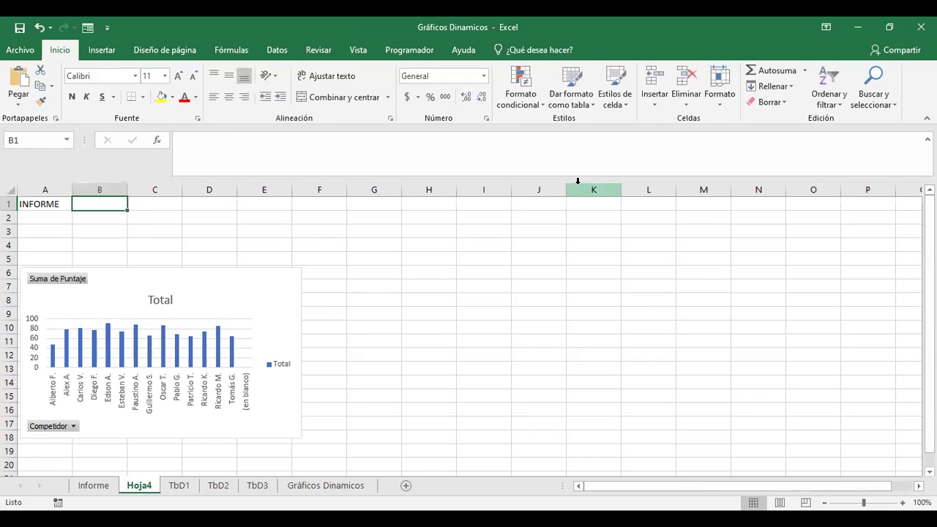
key(Left)
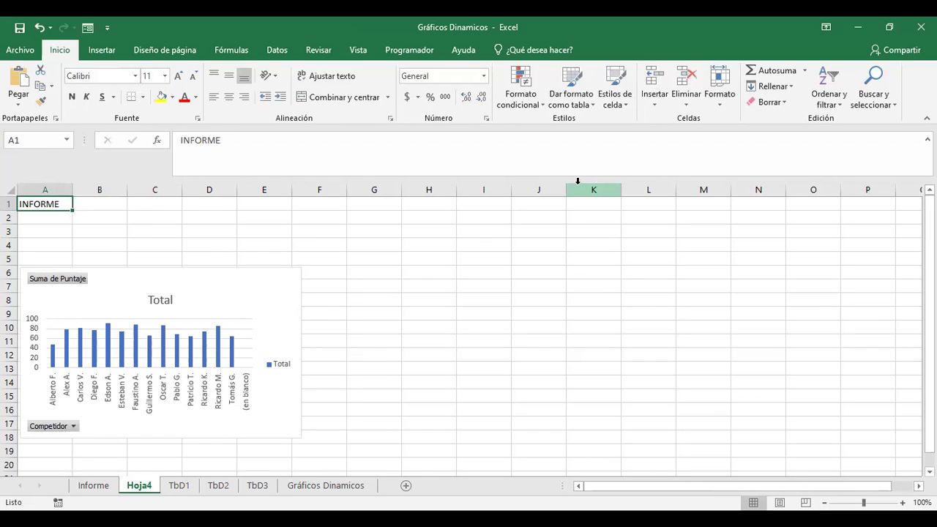
click(342, 488)
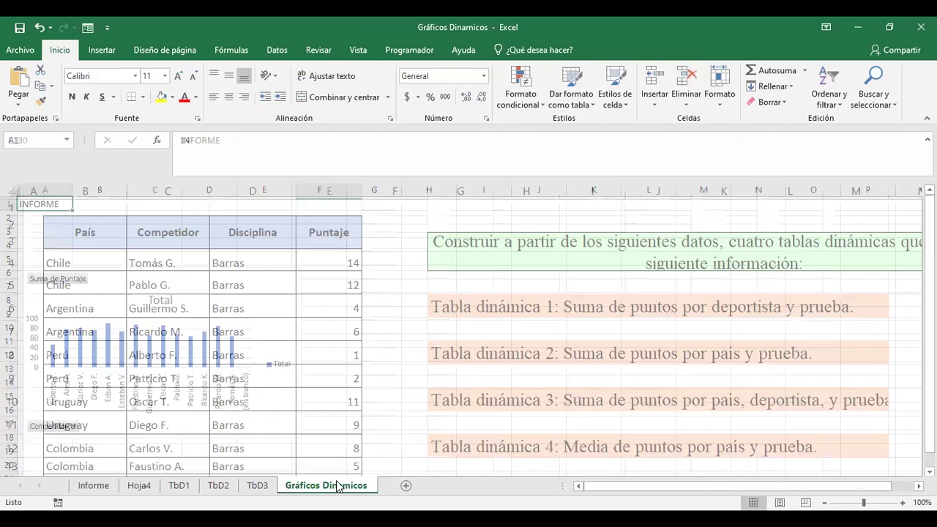
click(252, 233)
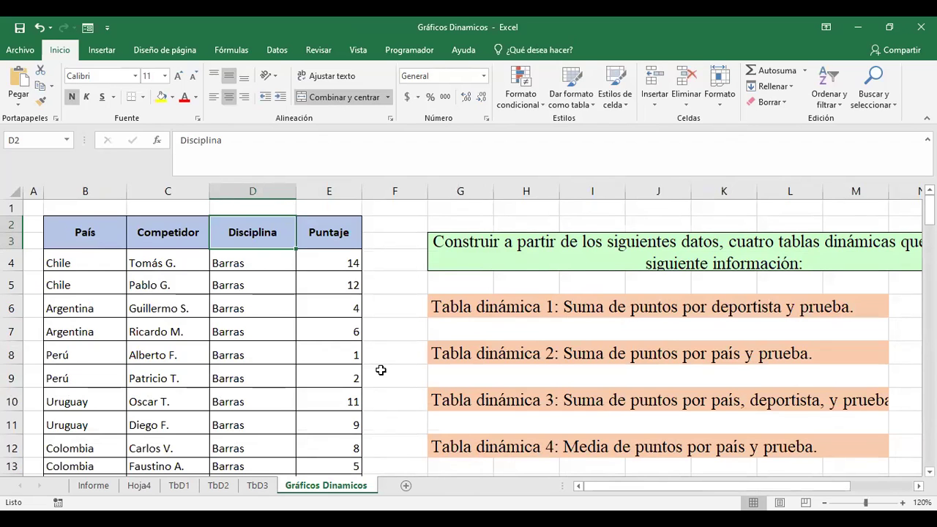
click(87, 486)
click(138, 486)
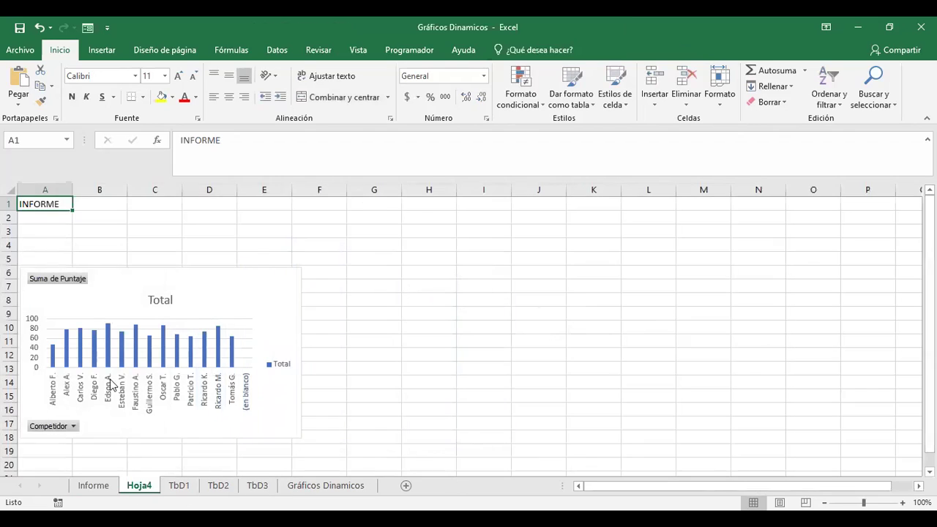
key(F2)
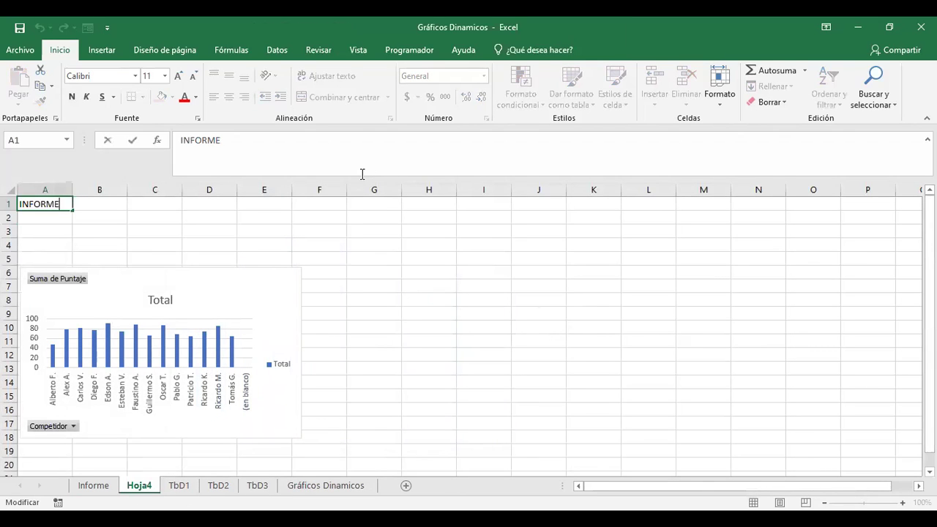
text(FINAL DE COMPETENCIAS)
key(Return)
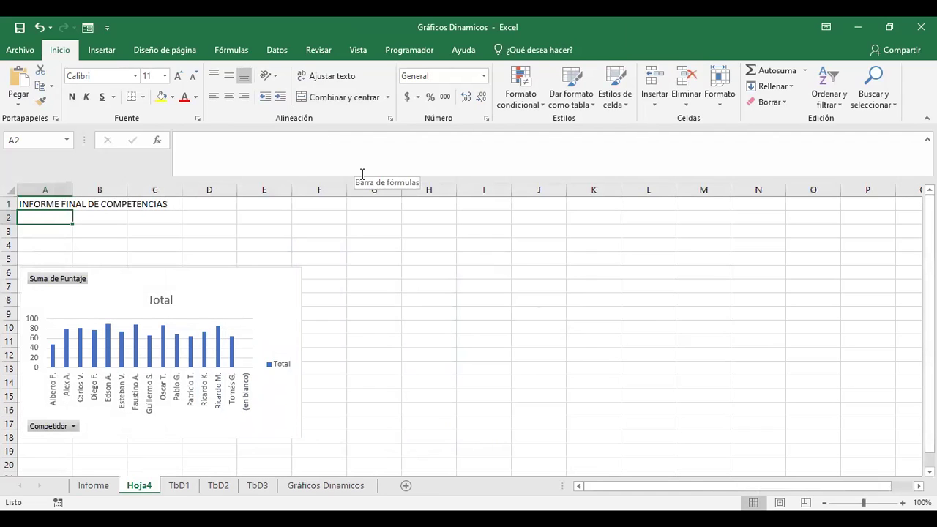
key(Up)
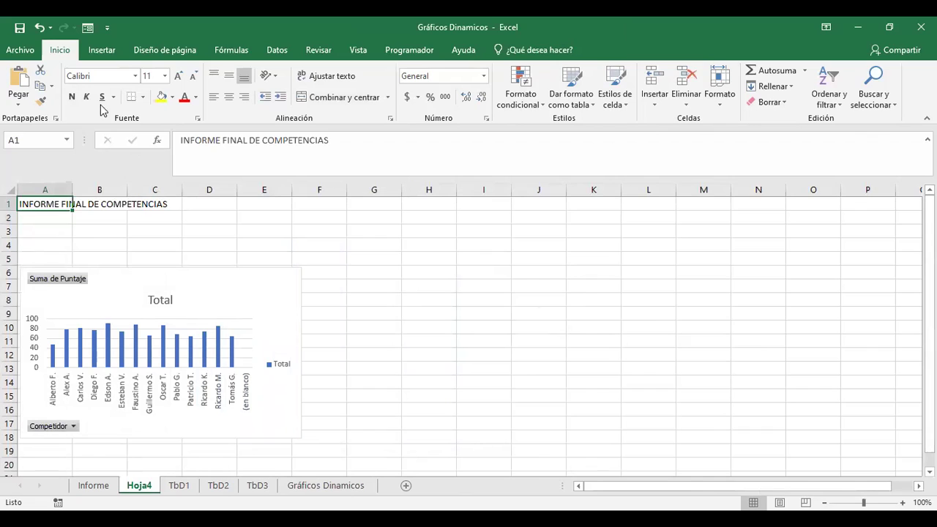
Format the title bold, size 14 Calibri, in green
click(72, 97)
click(178, 76)
click(178, 76)
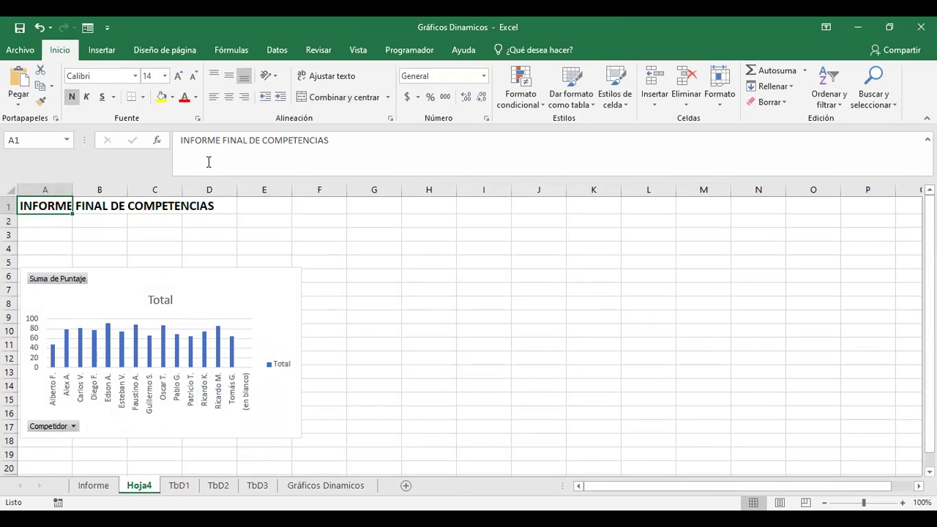
click(135, 77)
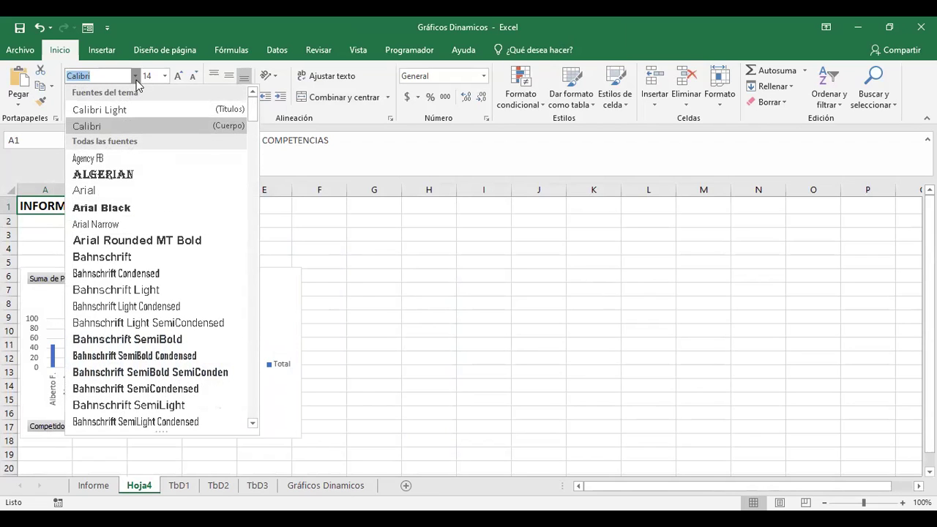
click(137, 77)
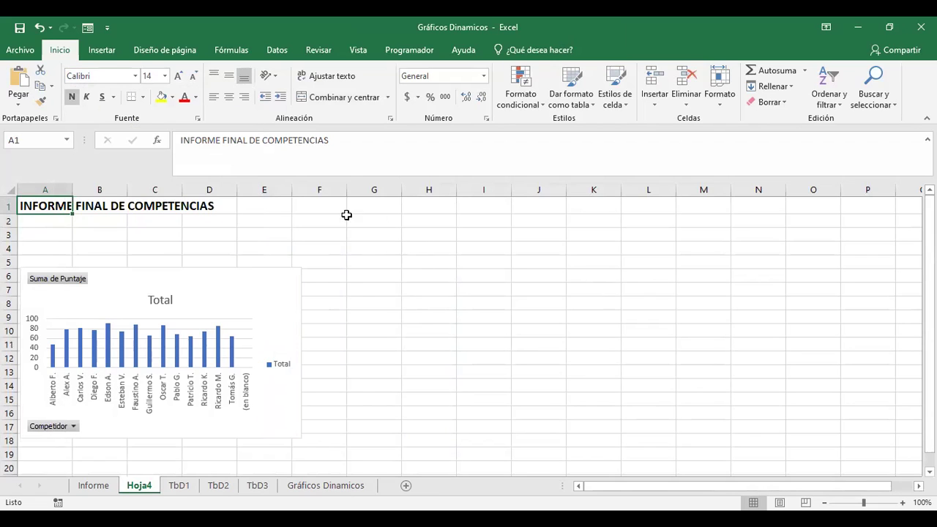
click(185, 96)
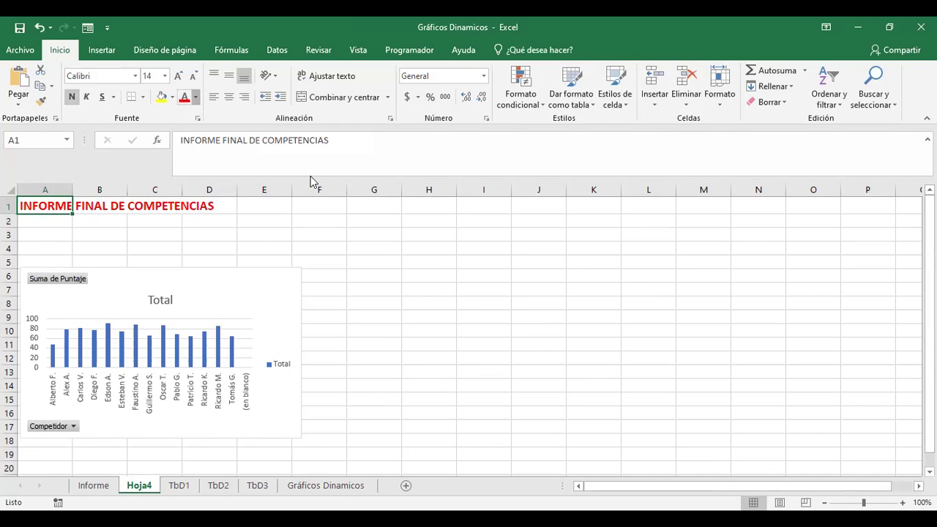
click(195, 97)
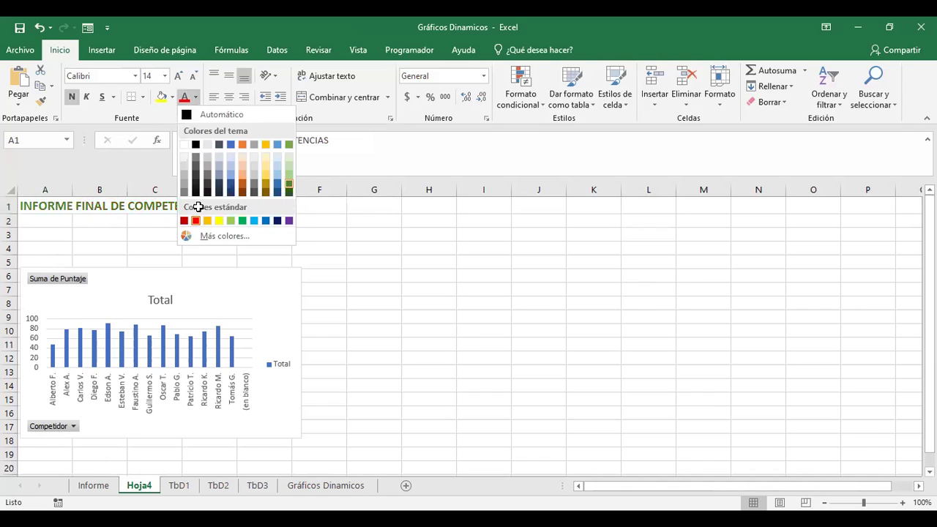
click(290, 186)
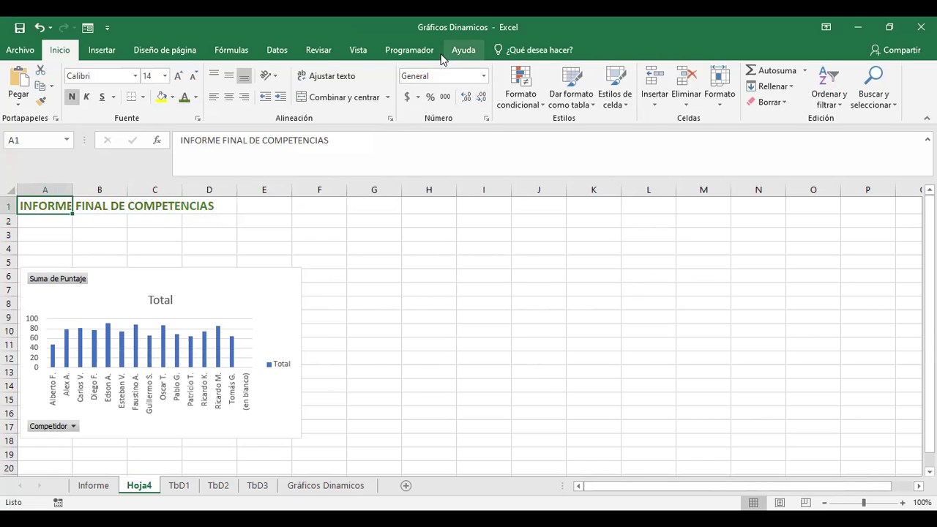
Uncheck Líneas de cuadrícula on the Vista tab, then select the chart's Total legend
click(358, 51)
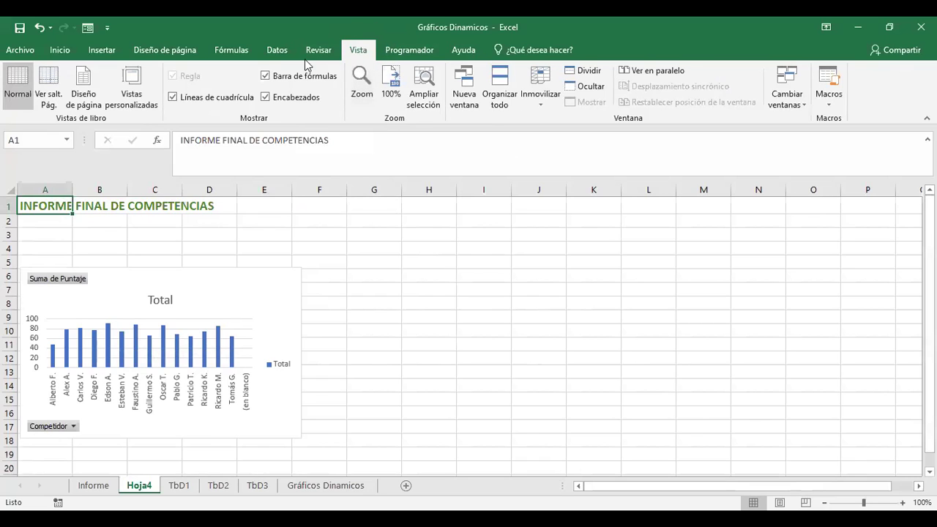
click(174, 98)
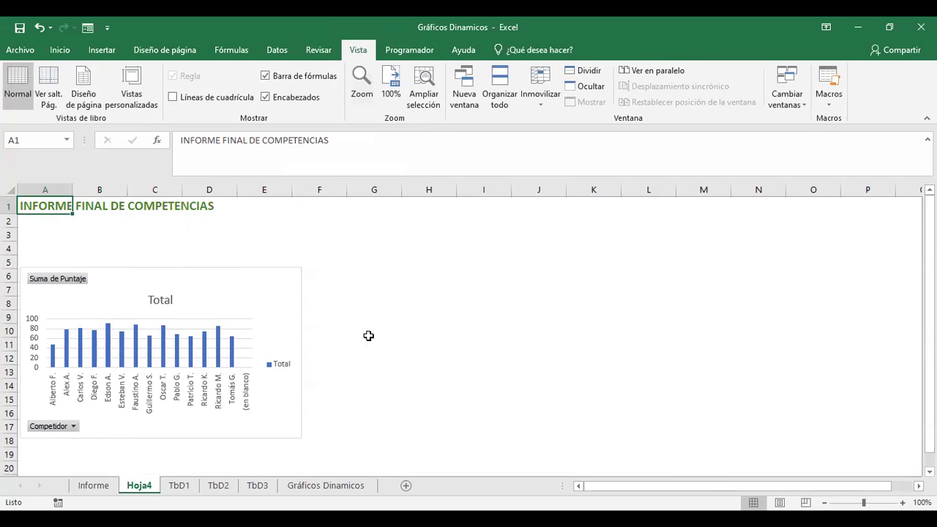
click(283, 366)
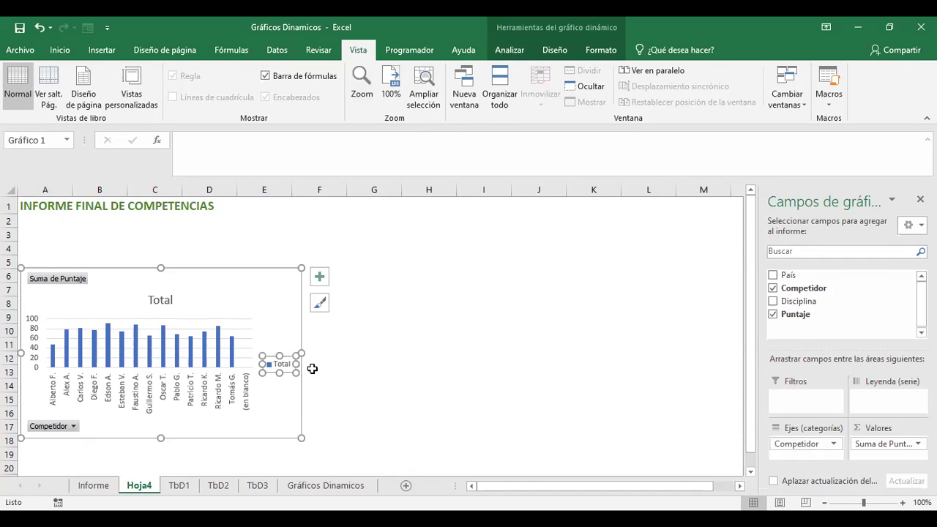
Delete the Total legend and replace the chart title with 'Puntajes por competidor'
key(Delete)
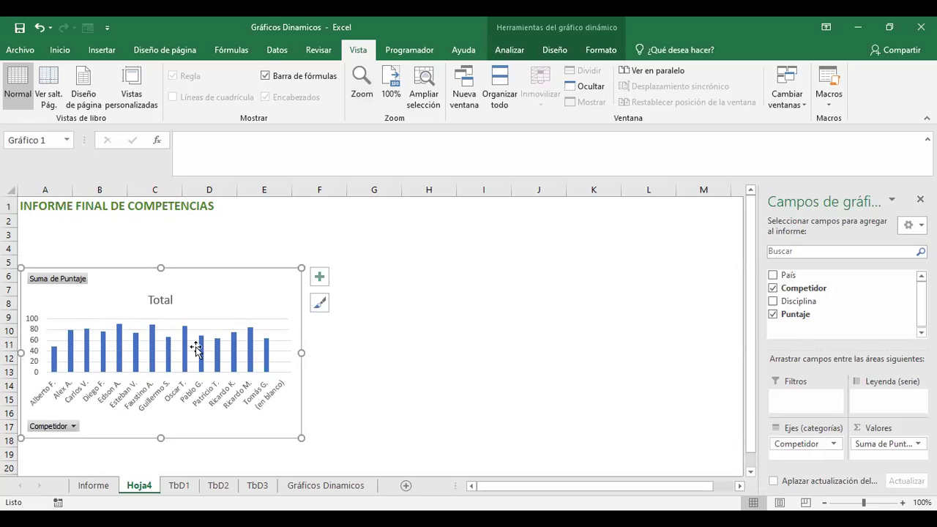
click(152, 300)
double_click(153, 300)
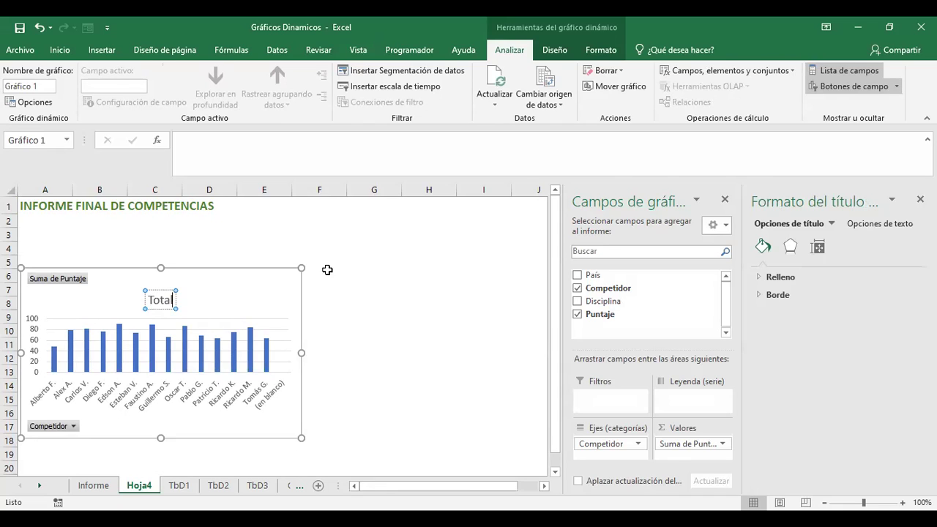
key(ctrl+a)
text(pUNTAJES)
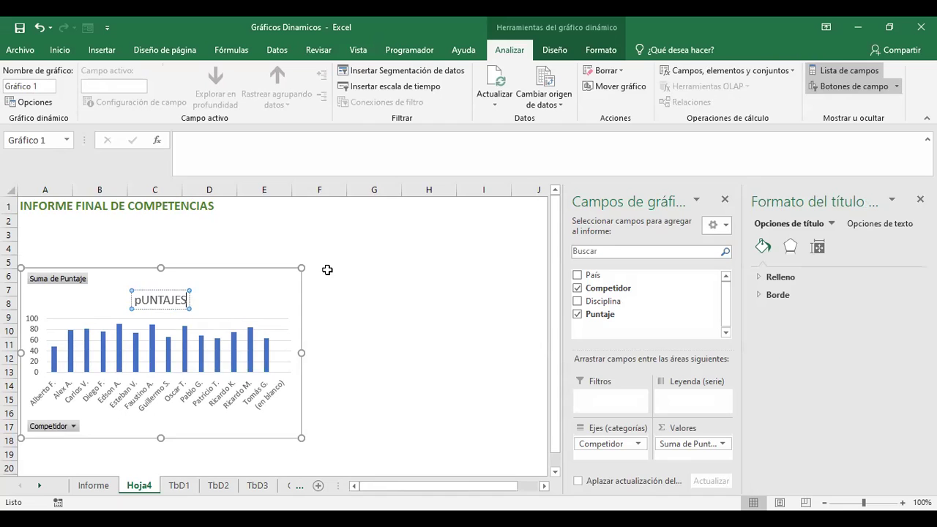
key(BackSpace)
key(BackSpace)
key(BackSpace)
text(Puntajes por competidor)
Review the chart area's Relleno and Borde options, then select the title and plot area
click(327, 270)
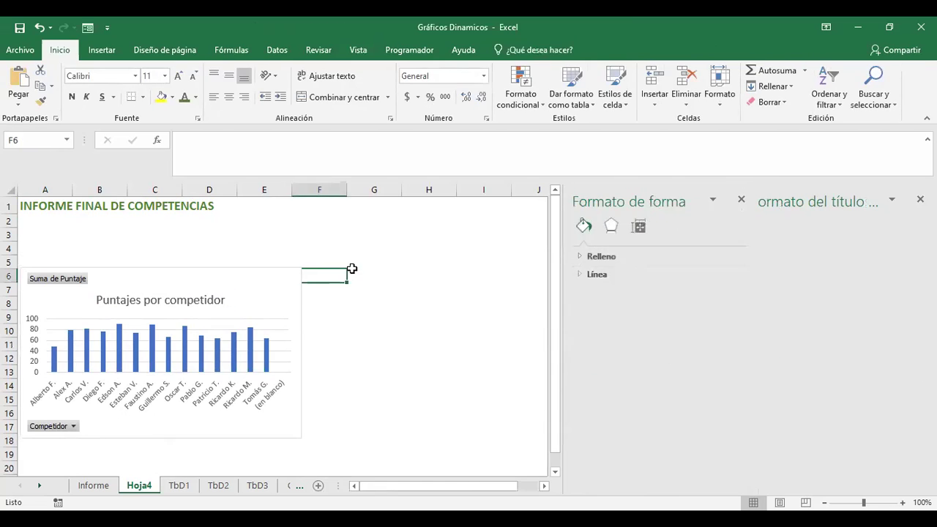
click(289, 293)
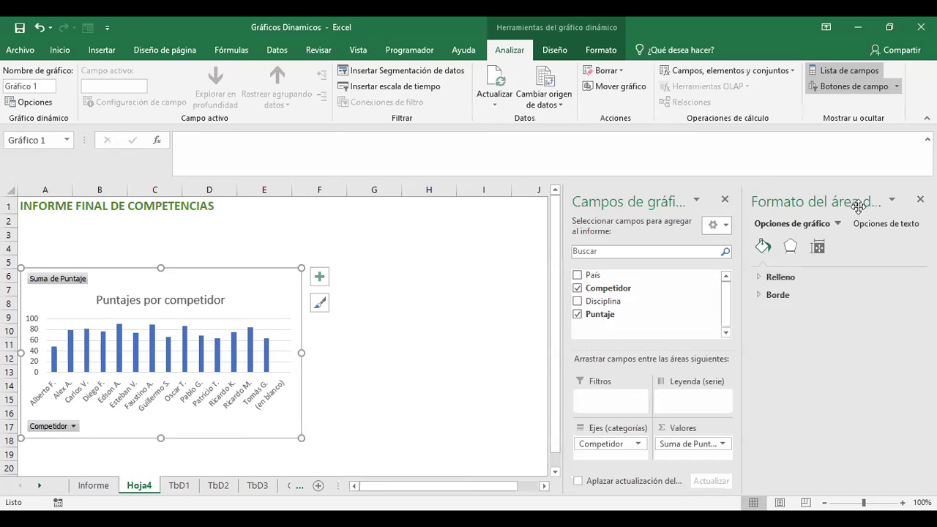
click(761, 278)
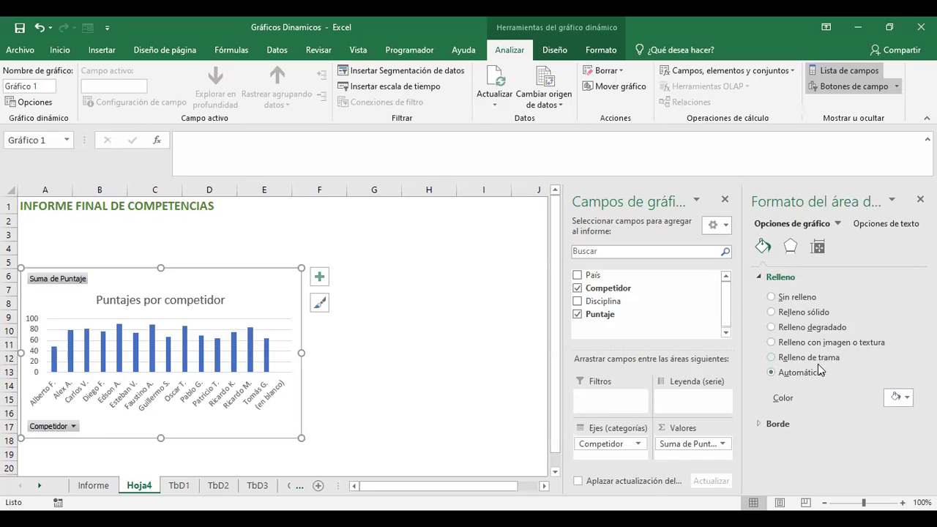
click(770, 425)
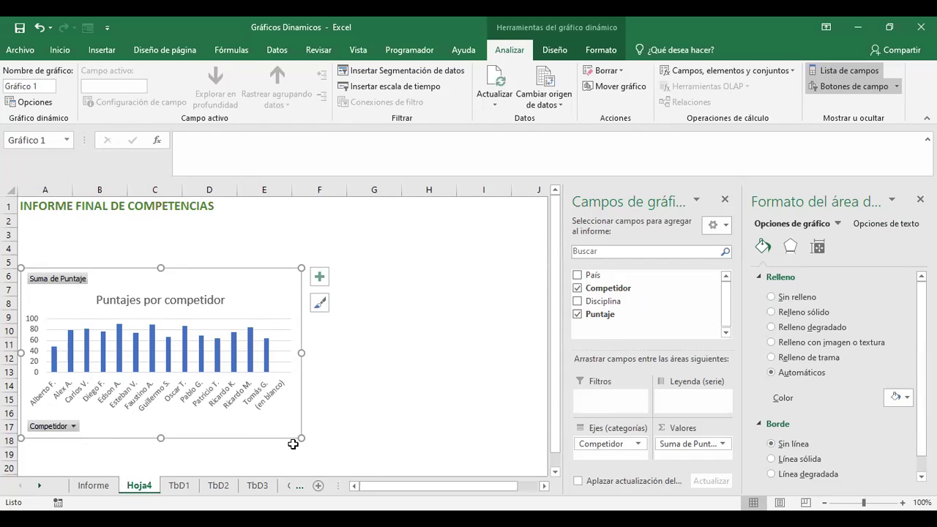
click(171, 300)
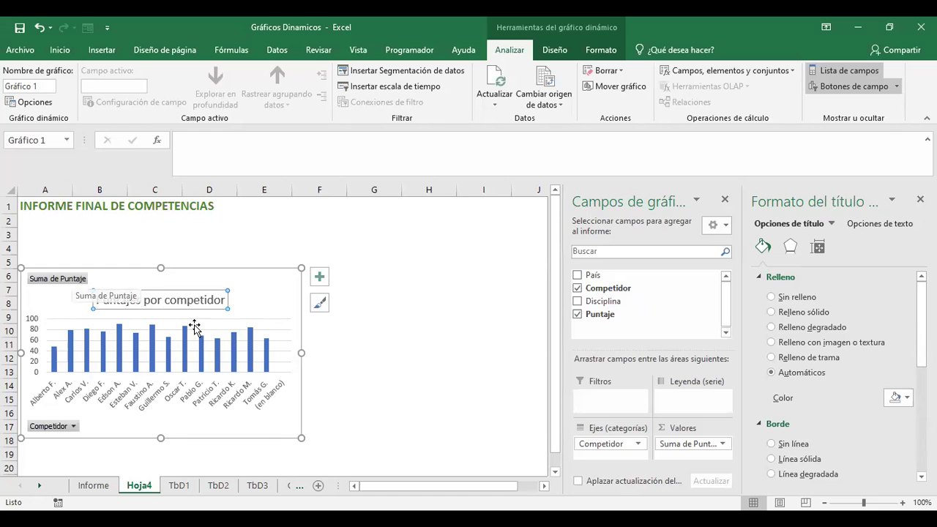
click(220, 350)
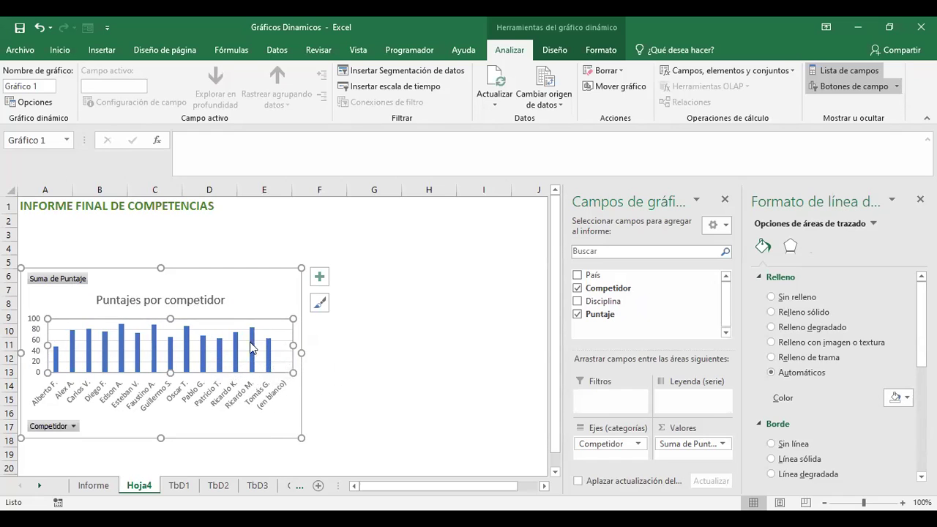
Uncheck Líneas de cuadrícula in the chart's Elementos de gráfico list
click(319, 282)
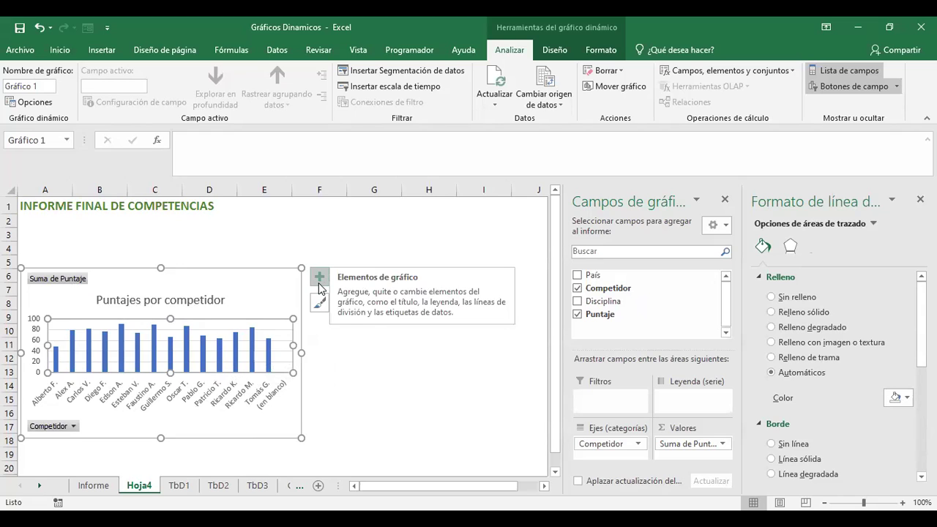
click(320, 286)
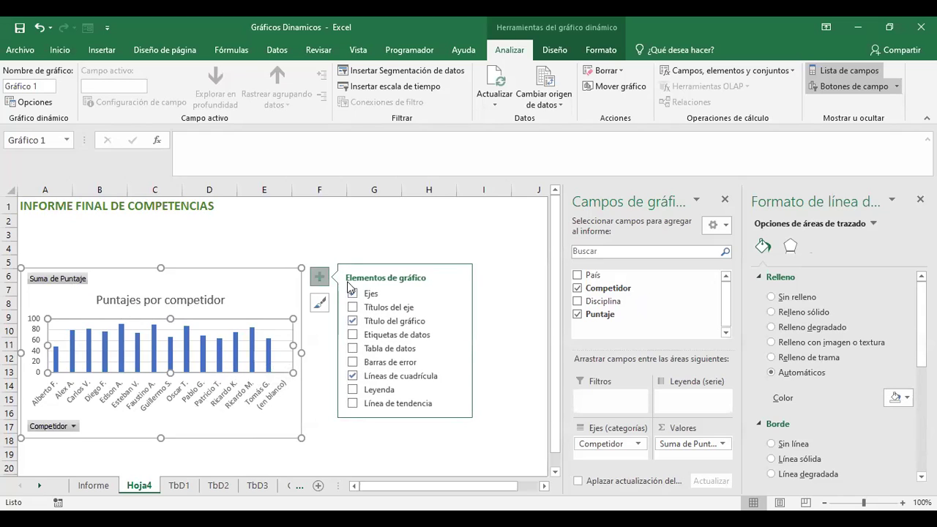
click(386, 377)
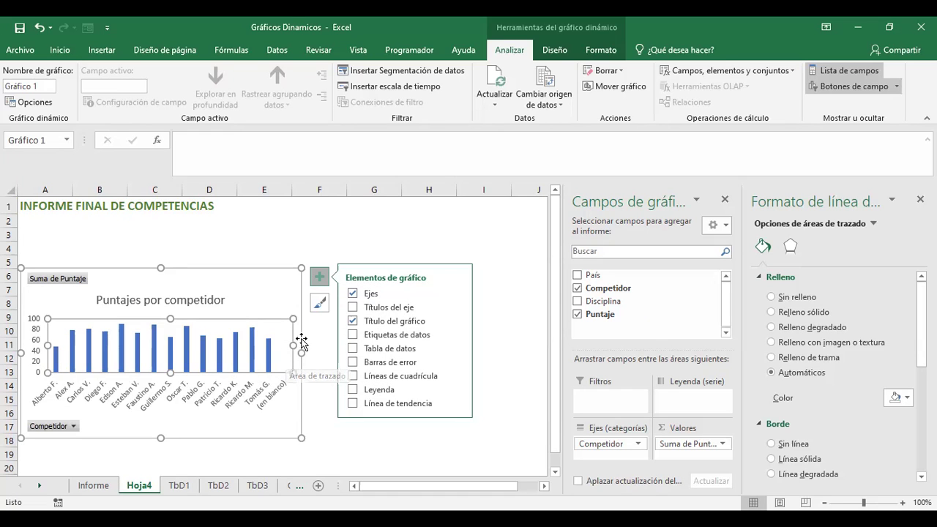
Apply the grey gradient chart style that shows each competitor's score on its bar
click(321, 304)
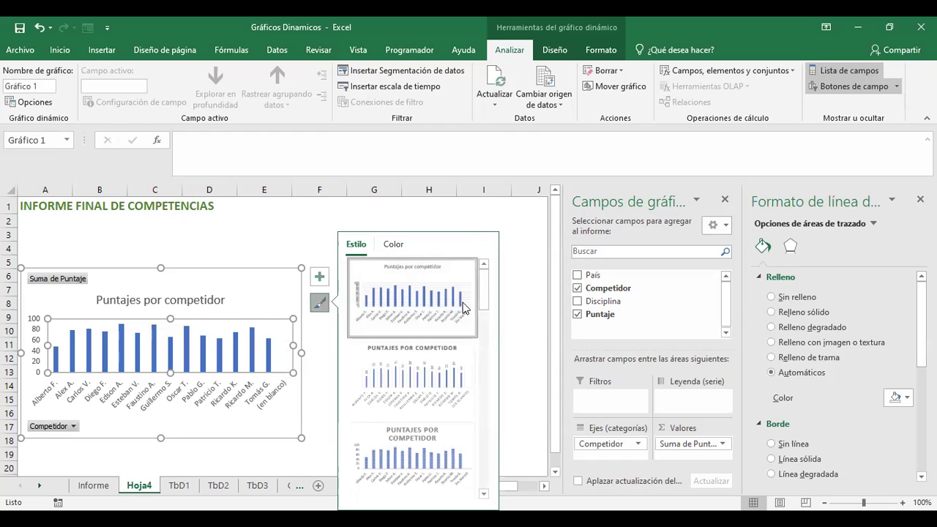
drag(484, 288, 485, 410)
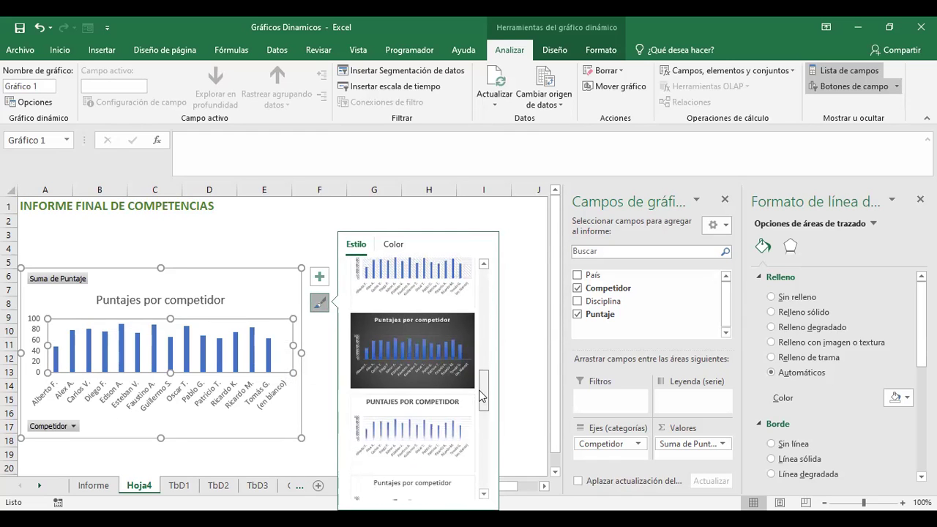
mouse_move(484, 411)
mouse_down()
mouse_move(485, 485)
mouse_move(515, 374)
mouse_up()
scroll(454, 381, up, 1)
click(443, 401)
drag(484, 393, 489, 353)
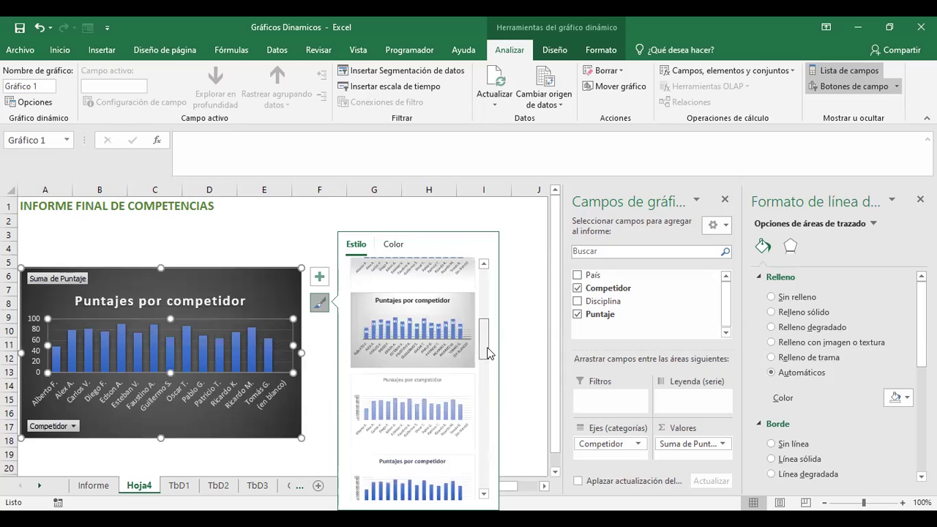
click(419, 347)
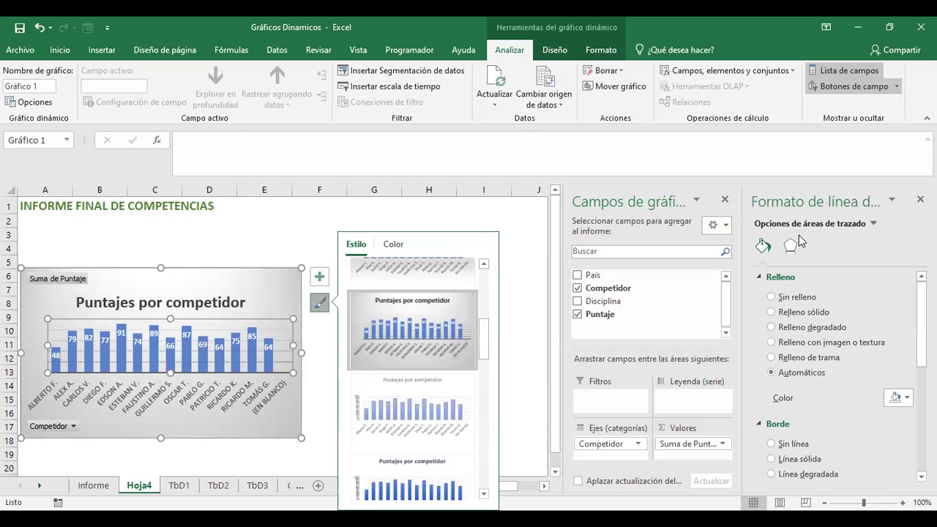
click(222, 346)
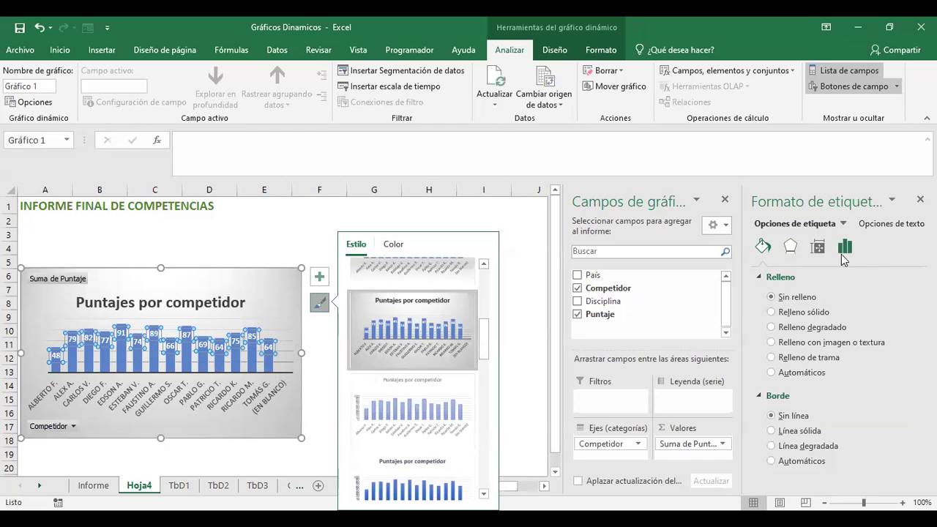
Open the Label Options settings for the competitor chart's data labels
click(794, 251)
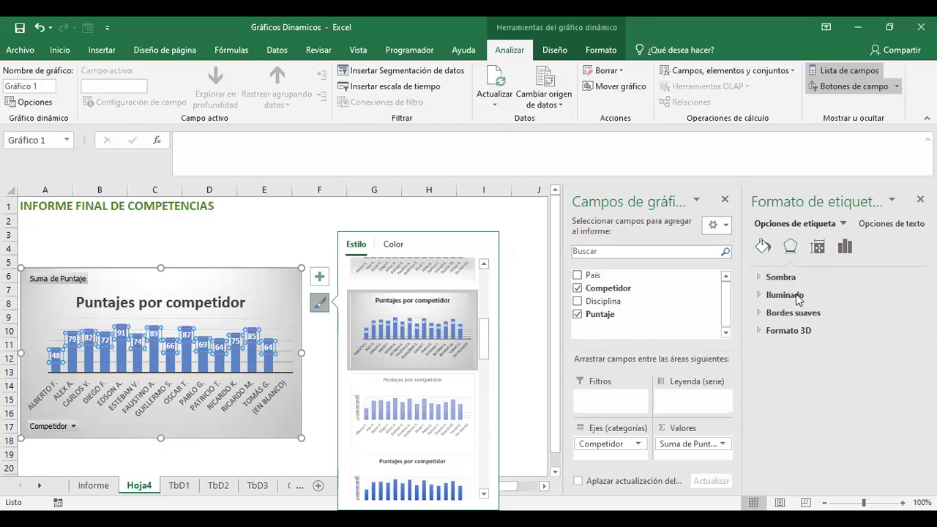
click(820, 251)
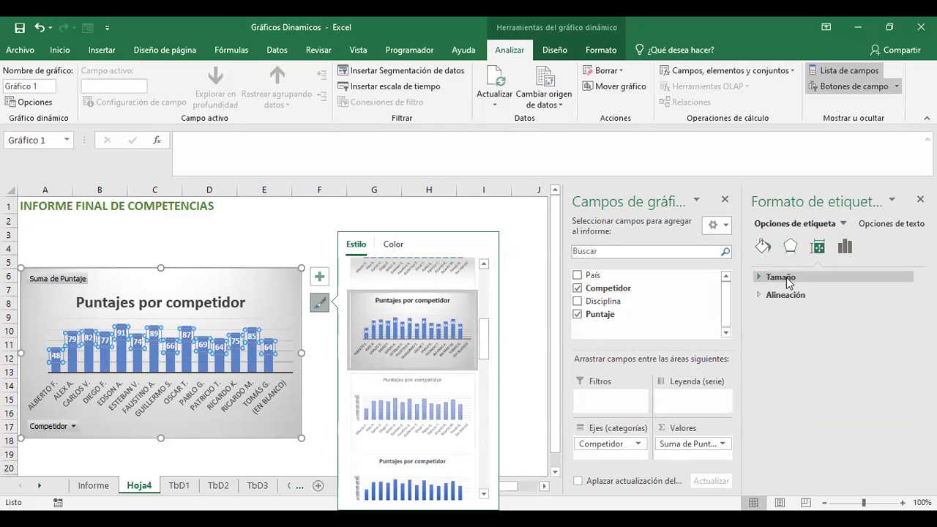
click(850, 249)
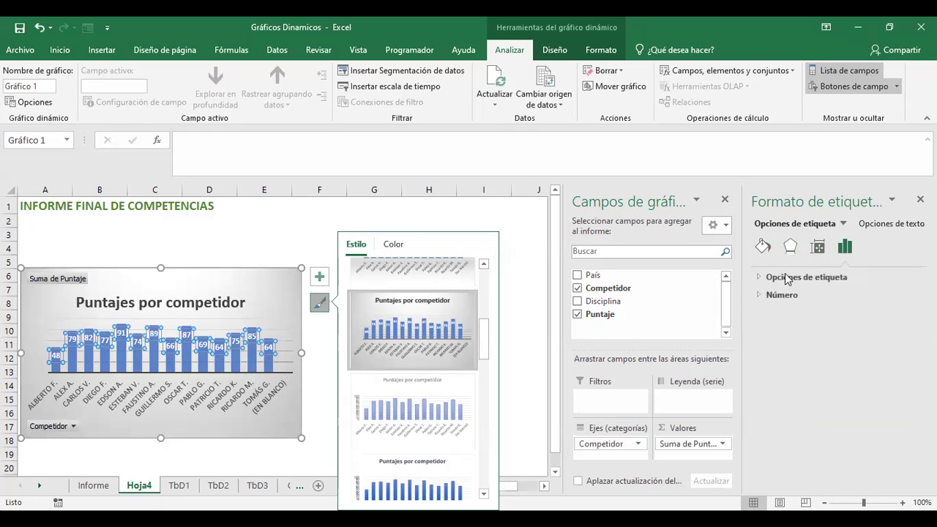
click(761, 279)
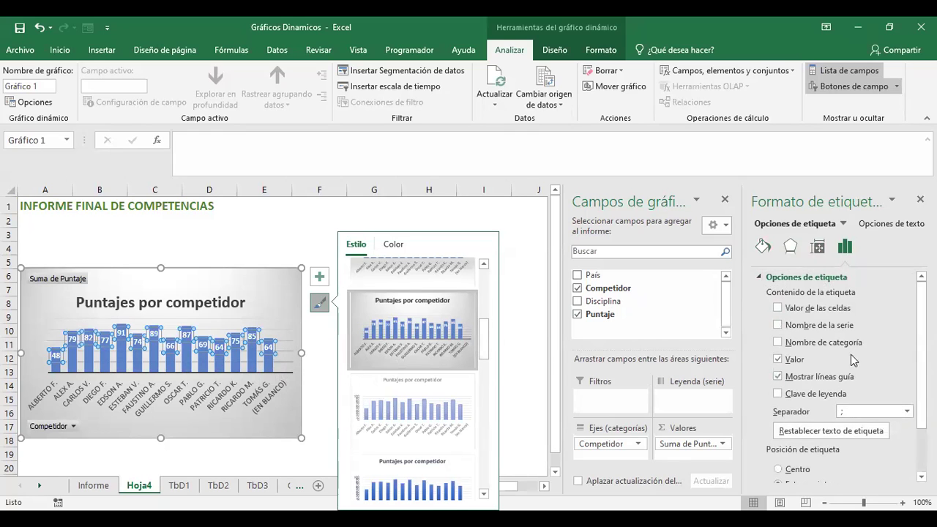
scroll(905, 344, down, 2)
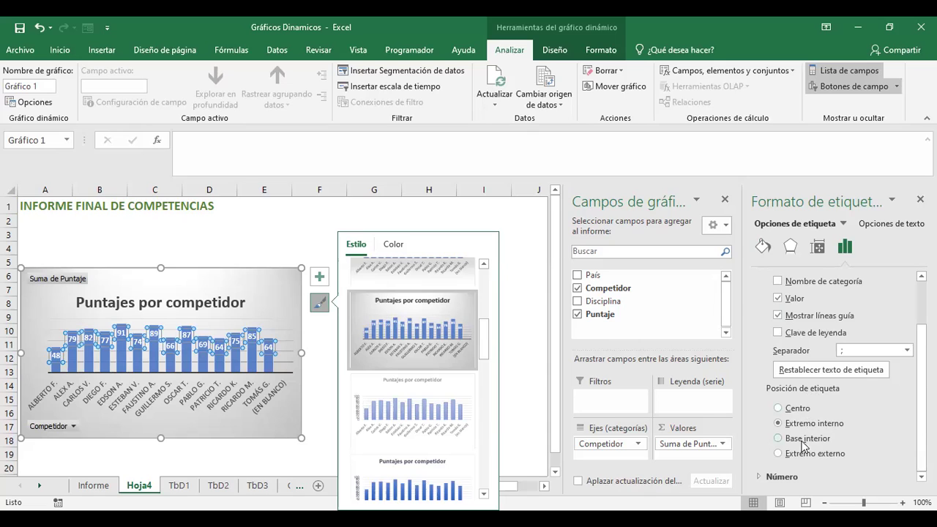
Try the label positions and settle on Extremo externo, just above each bar
click(778, 454)
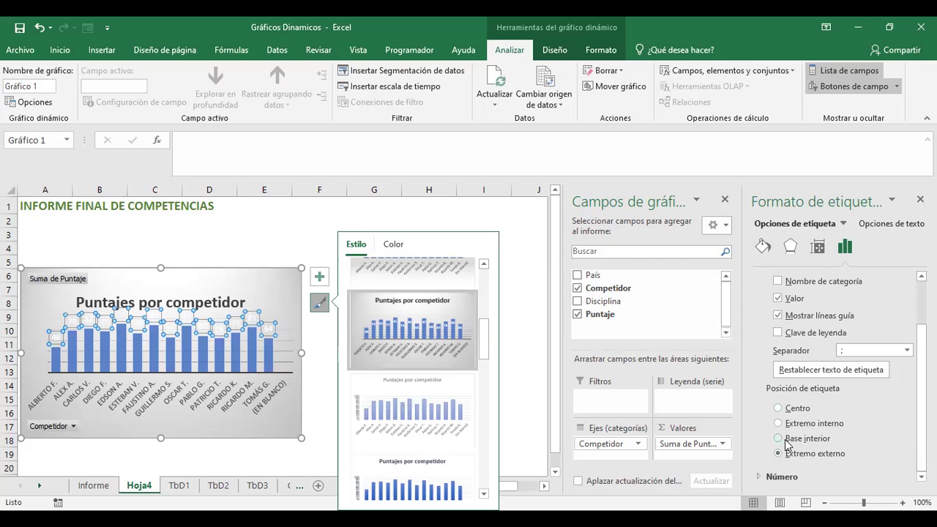
click(788, 440)
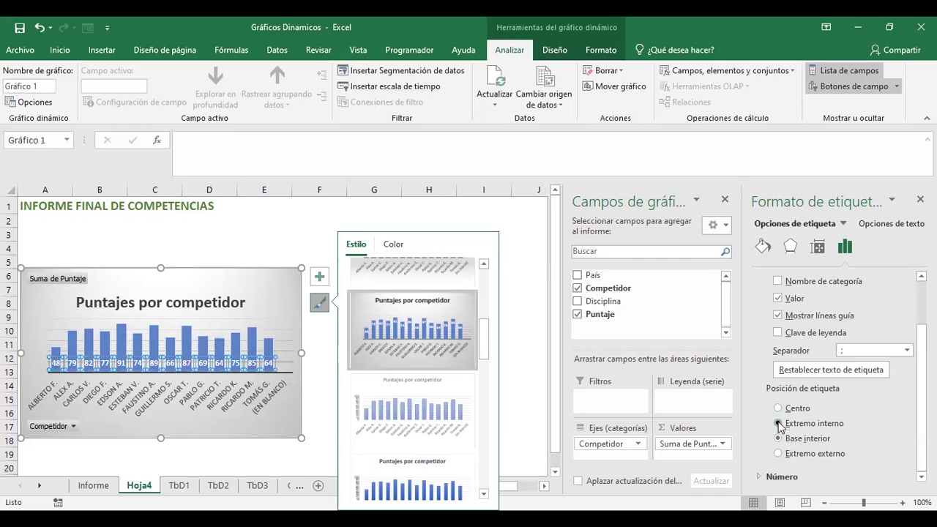
click(779, 423)
click(779, 408)
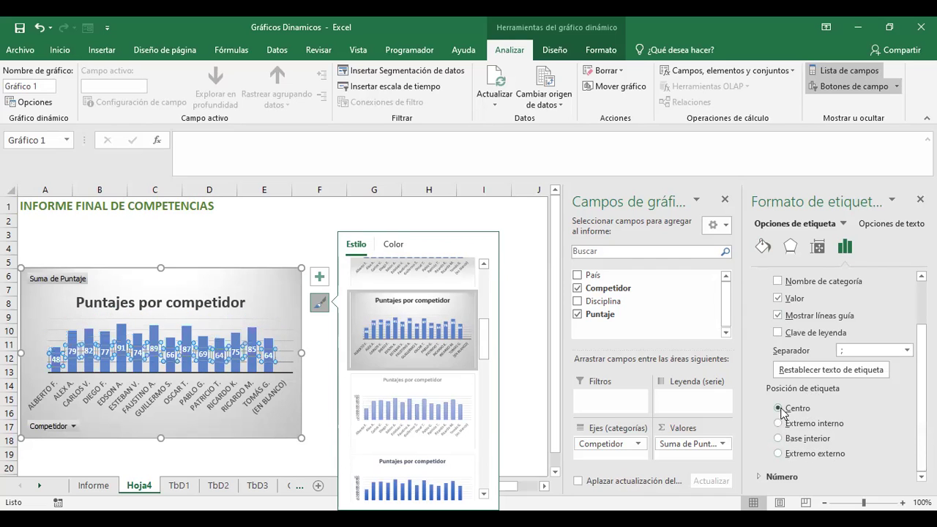
click(779, 454)
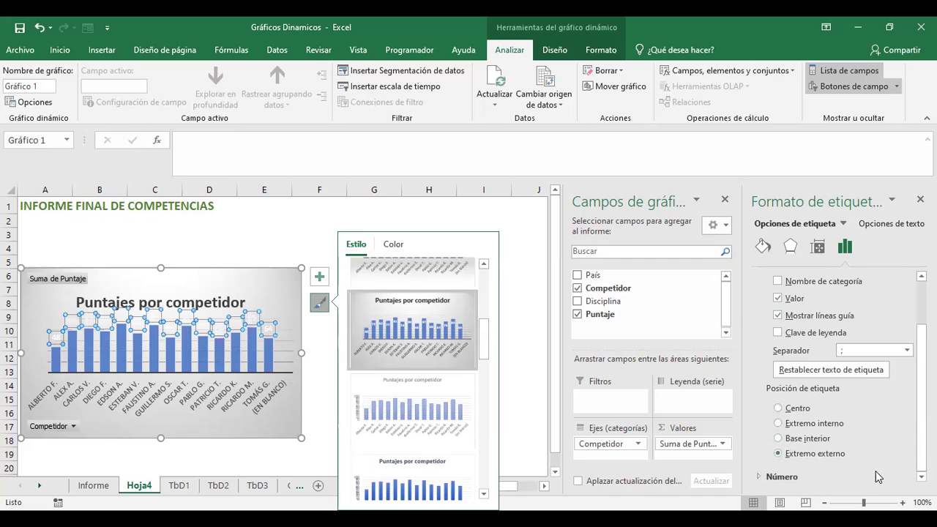
click(767, 476)
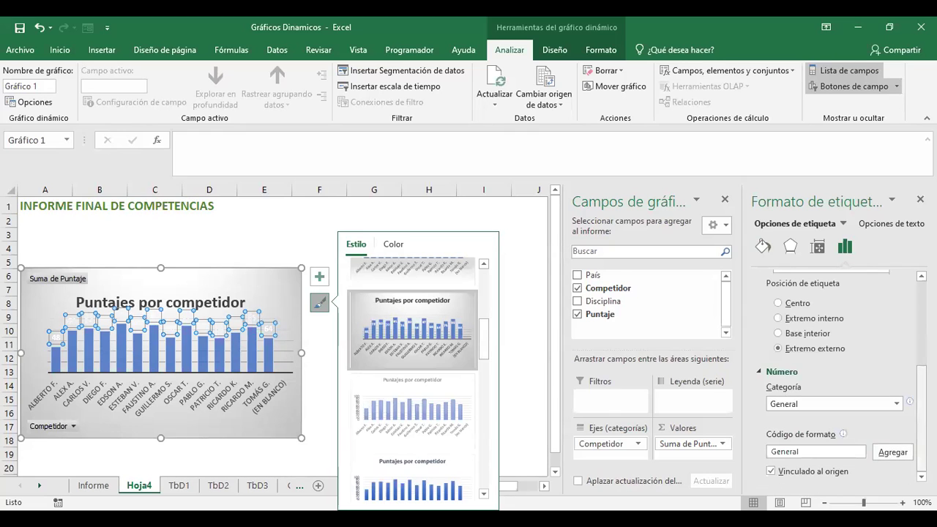
scroll(890, 452, up, 3)
scroll(842, 366, up, 2)
scroll(842, 366, up, 2)
scroll(842, 366, up, 2)
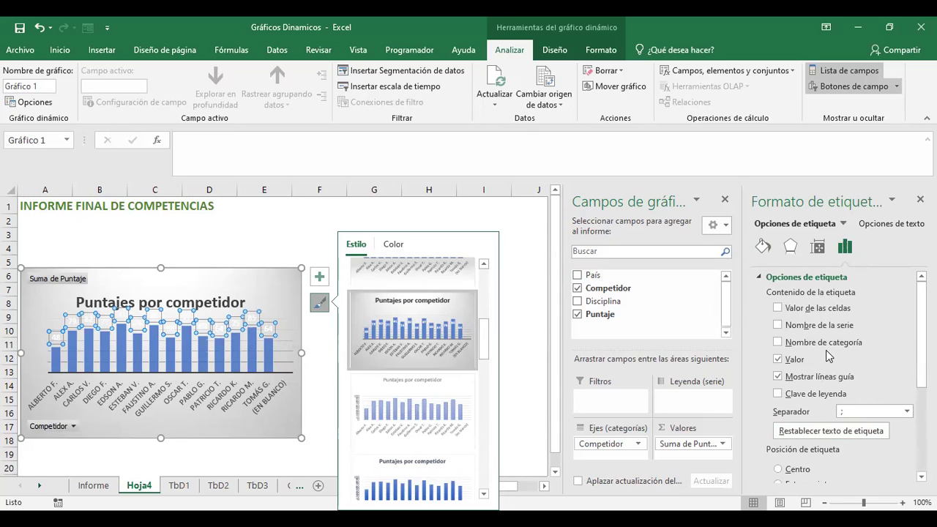
Give the data labels a solid border and solid fill, then select the competitor-name axis labels
click(763, 247)
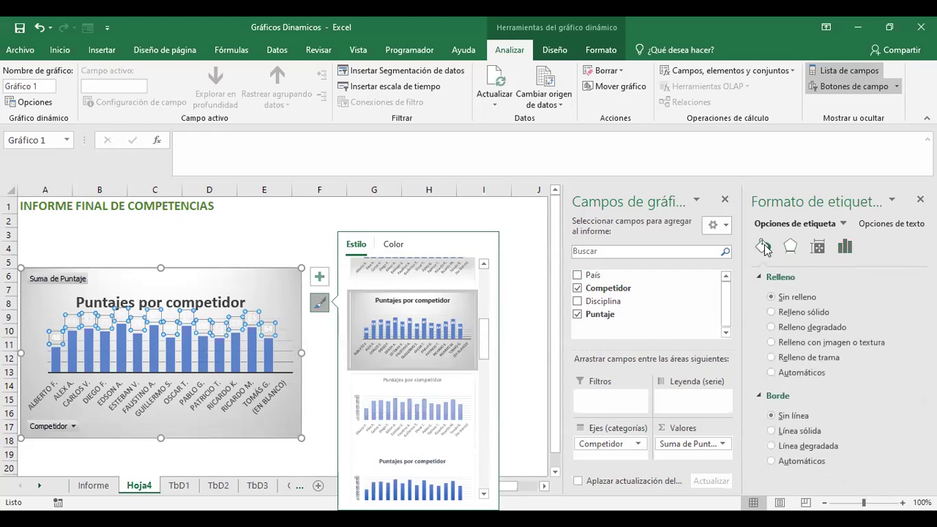
click(771, 430)
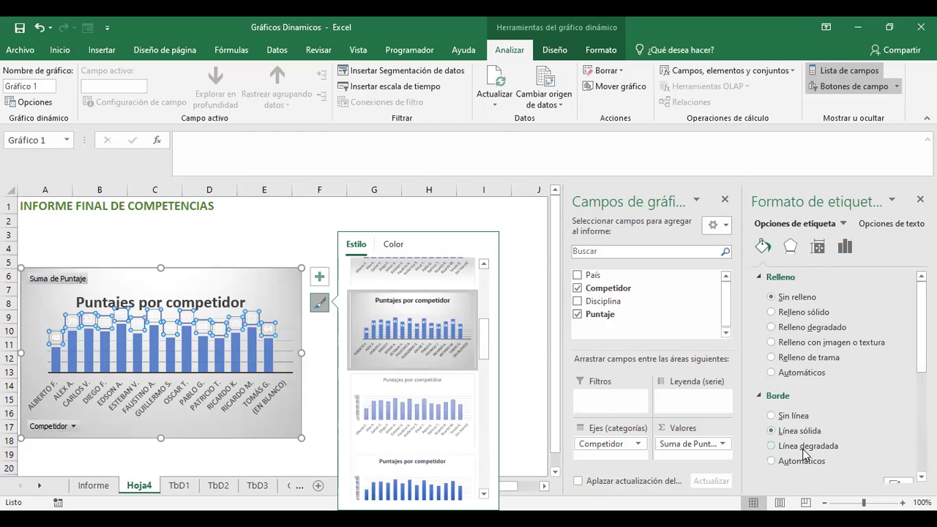
click(771, 312)
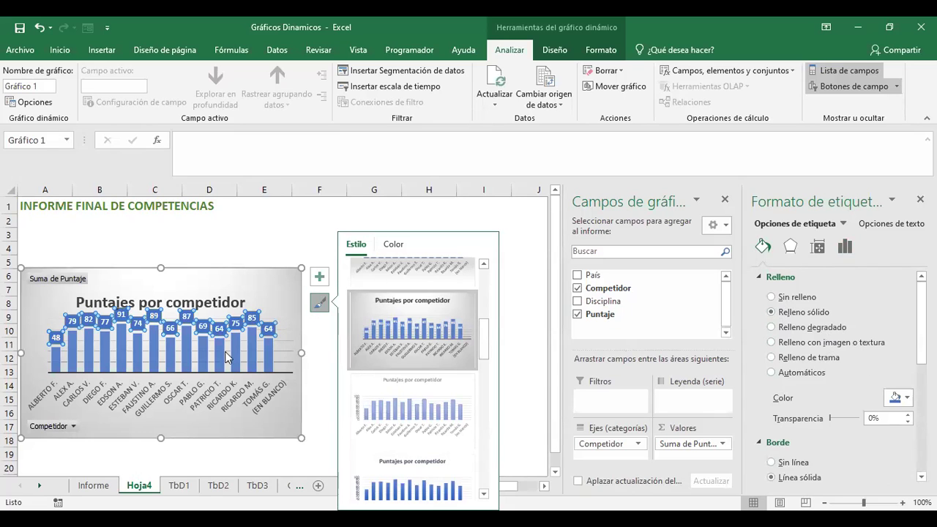
click(209, 410)
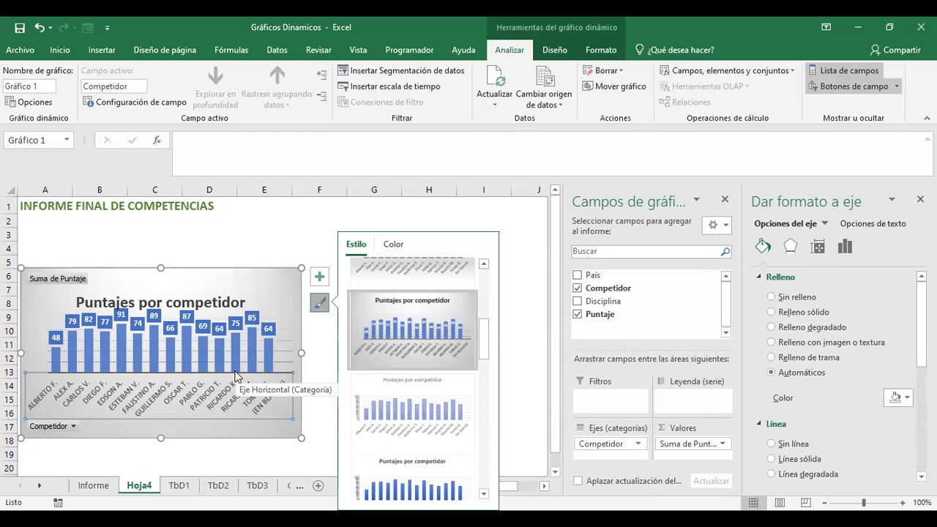
Apply the orange-led Multicolor palette to the competitor chart's bars
click(285, 348)
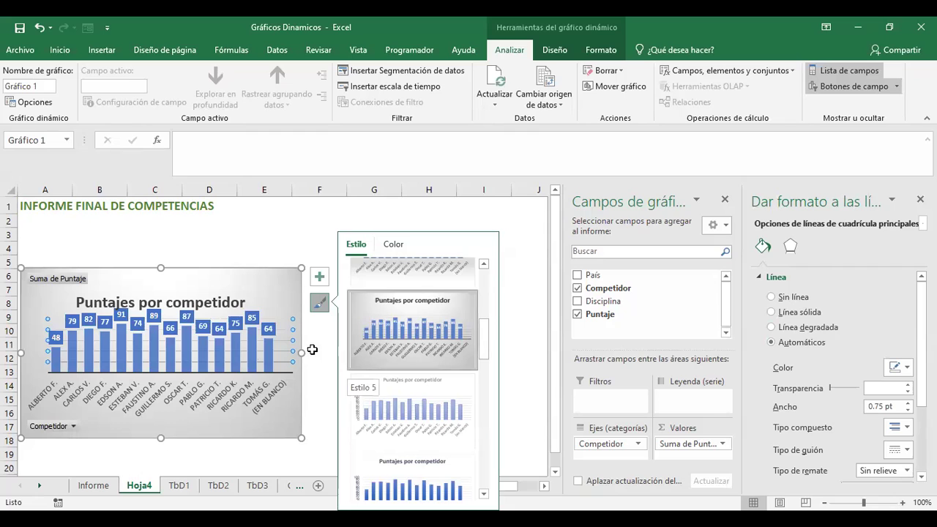
click(393, 244)
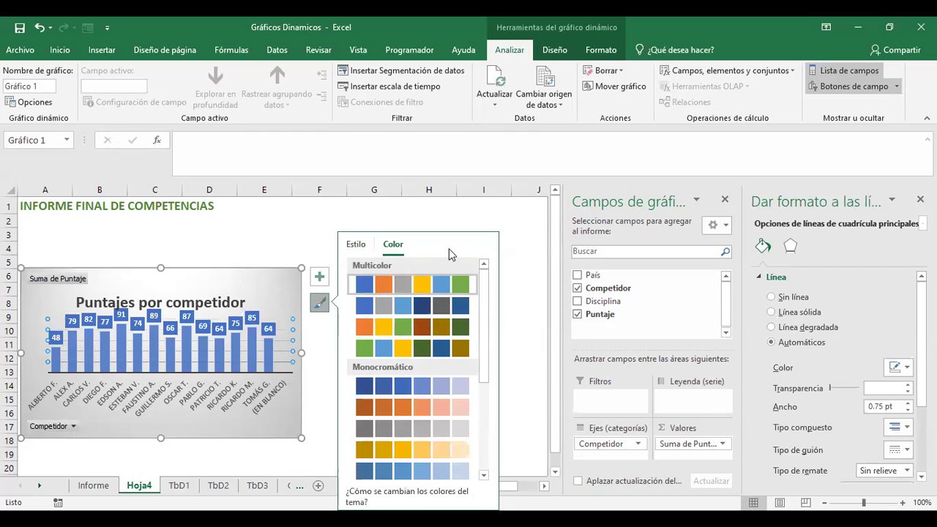
click(435, 330)
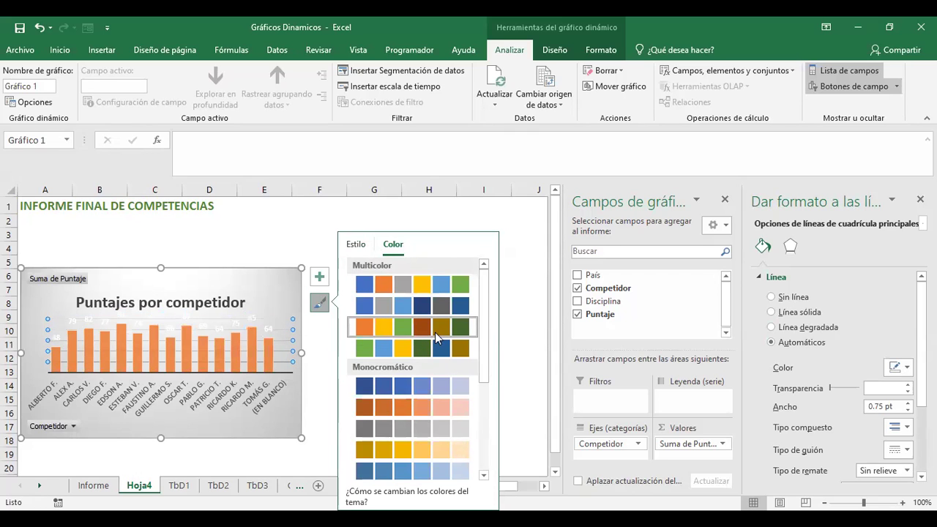
click(257, 233)
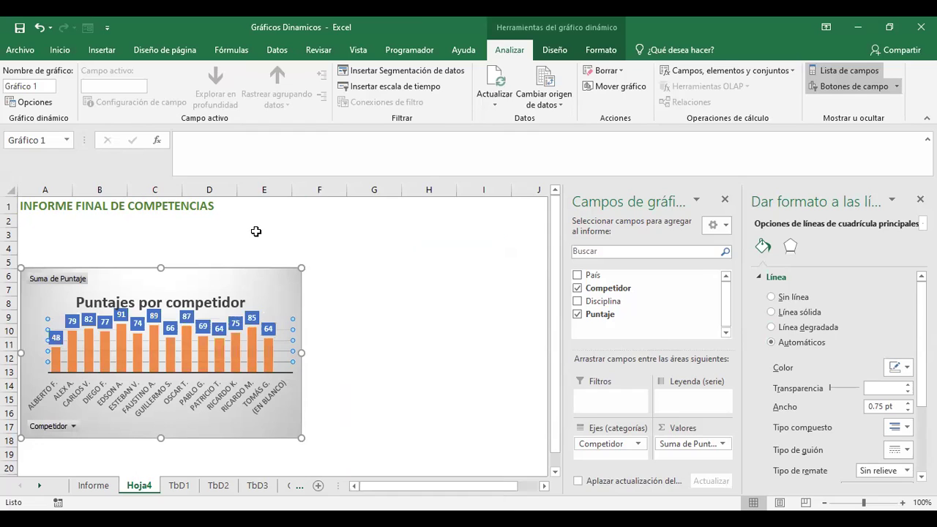
click(289, 351)
click(287, 352)
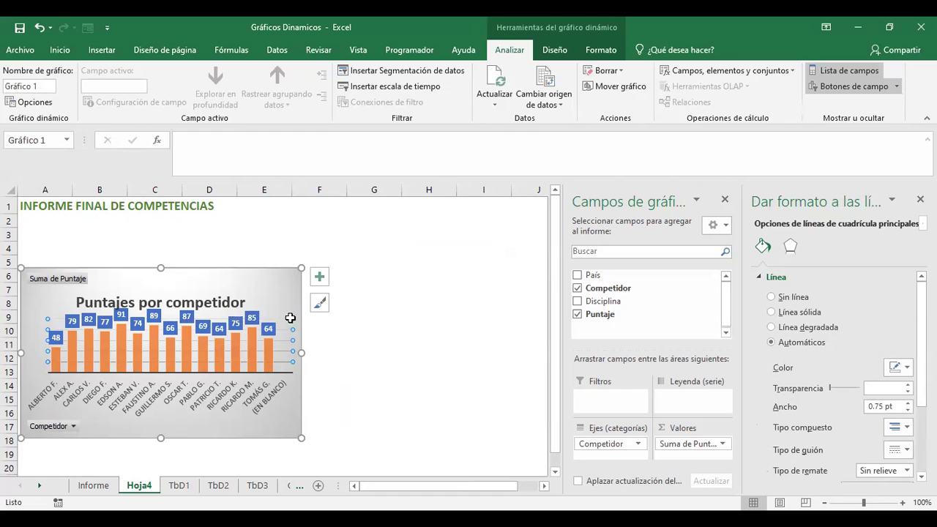
click(290, 358)
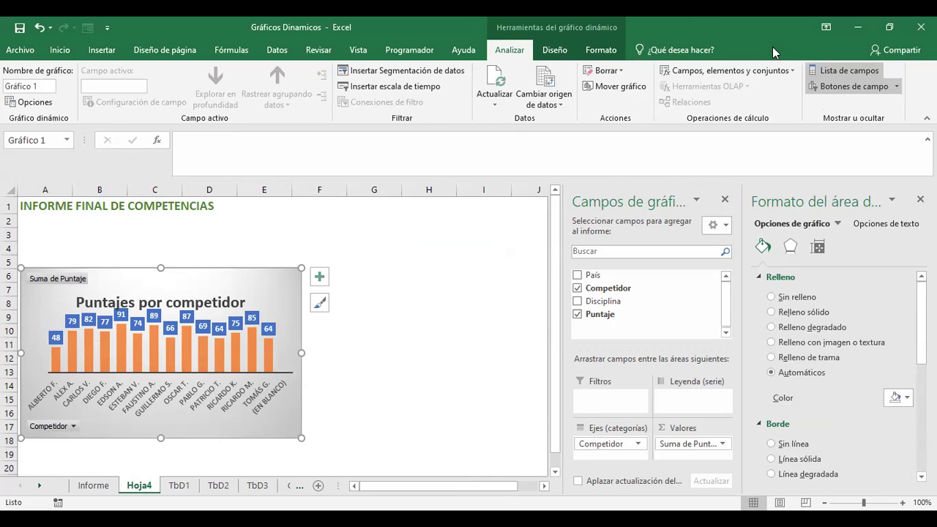
click(789, 71)
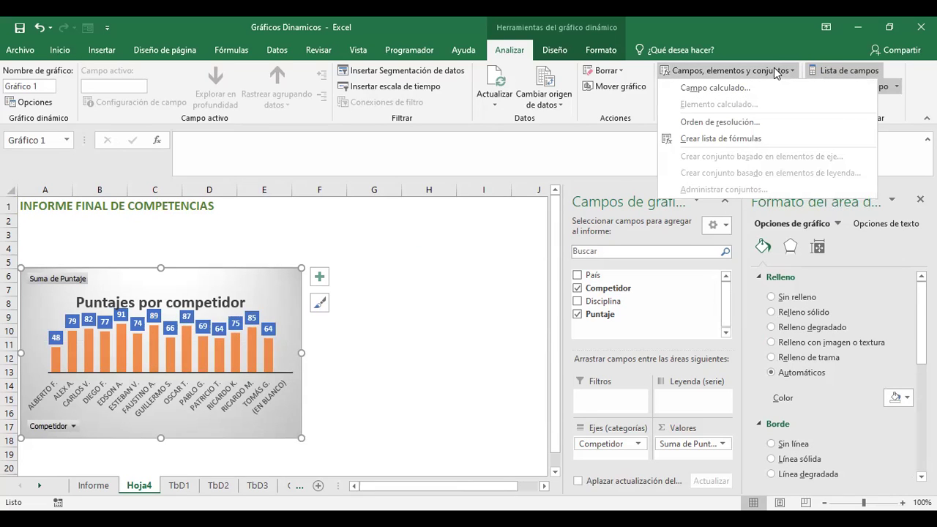
click(776, 70)
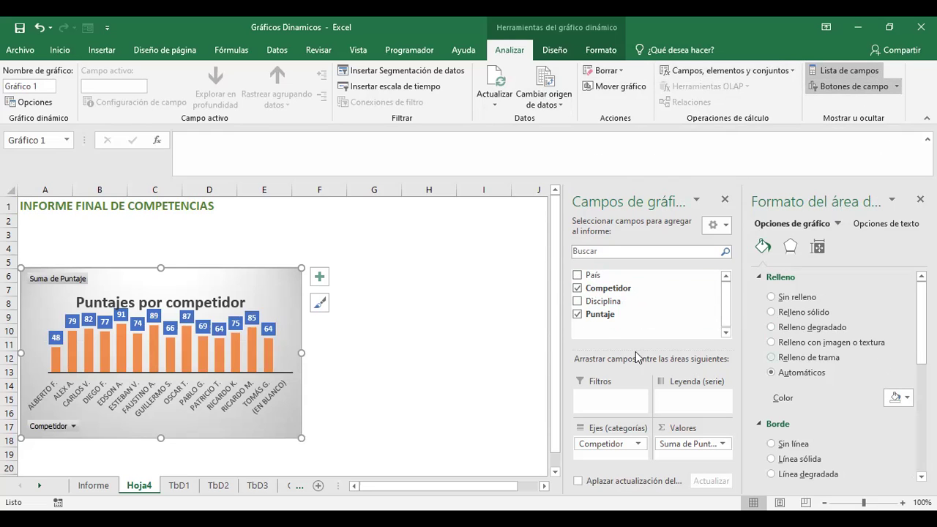
Close the format pane and field list, then hide all pivot field buttons on the chart
click(921, 199)
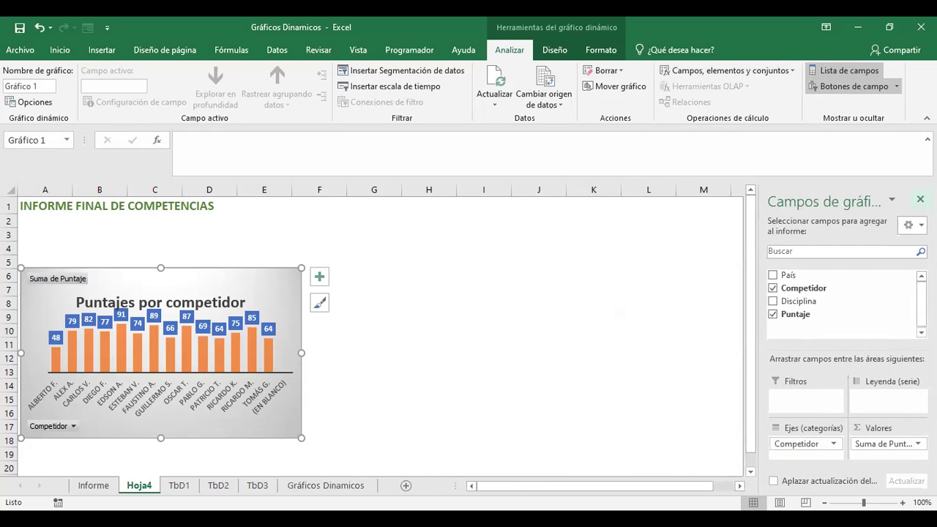
click(921, 200)
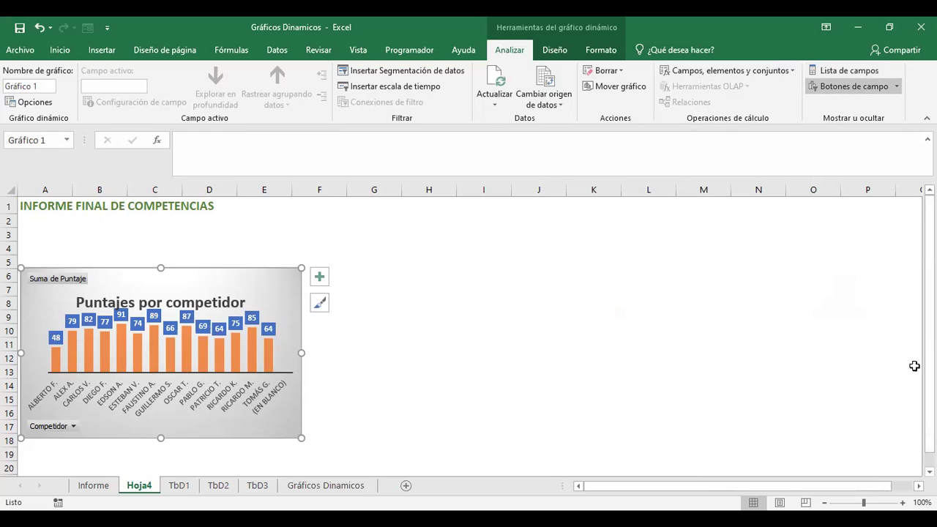
click(895, 87)
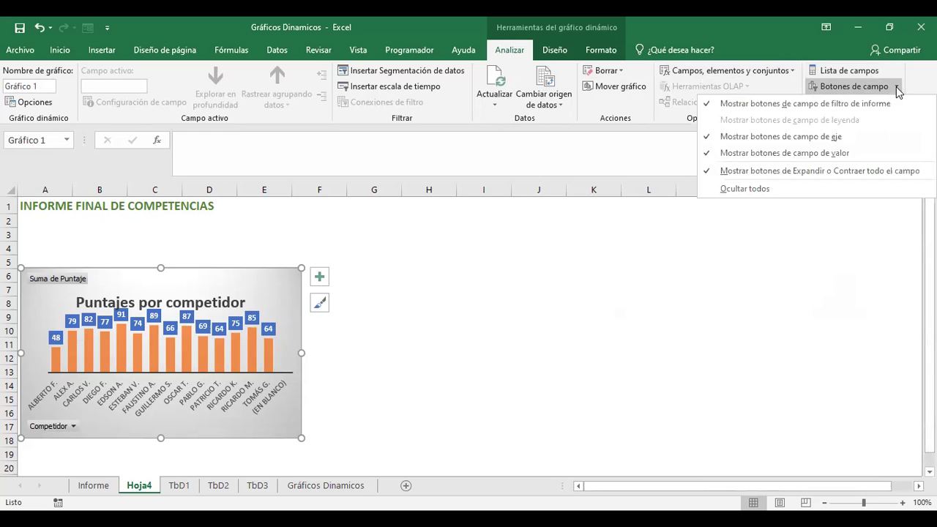
click(858, 107)
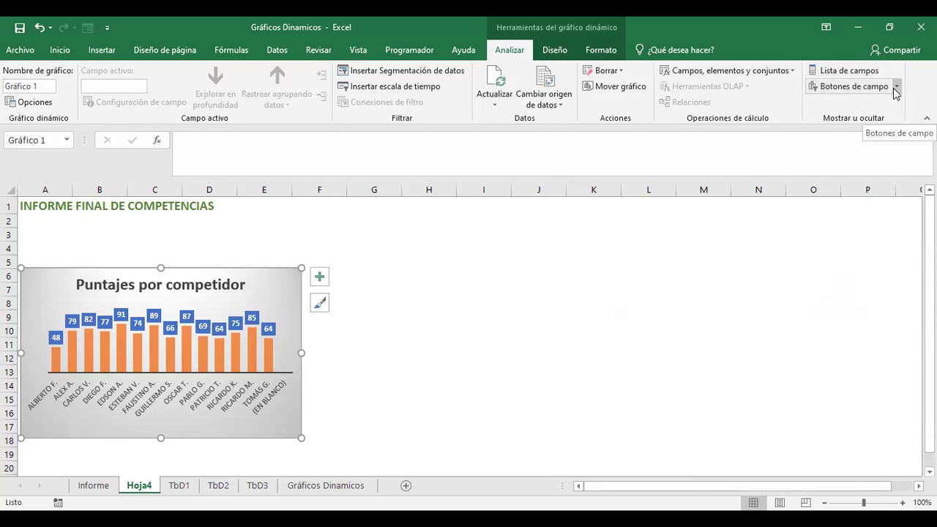
click(896, 87)
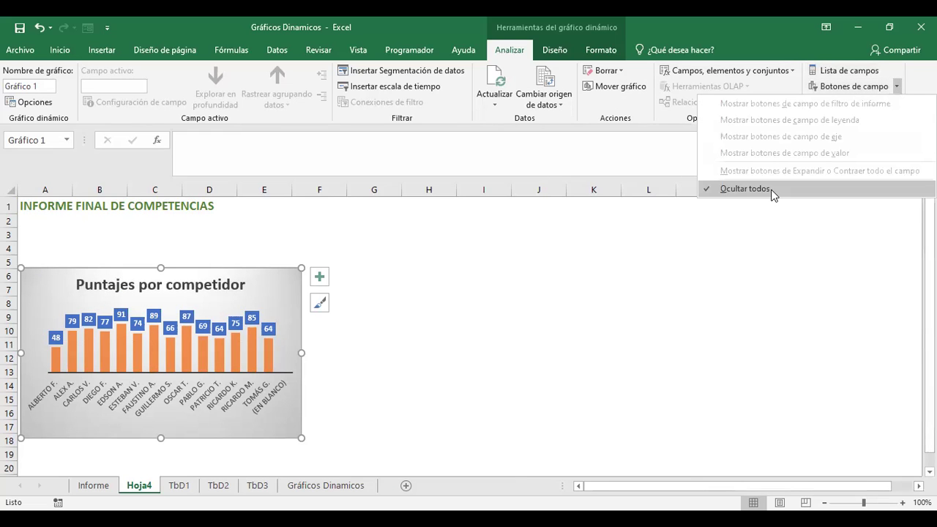
click(771, 188)
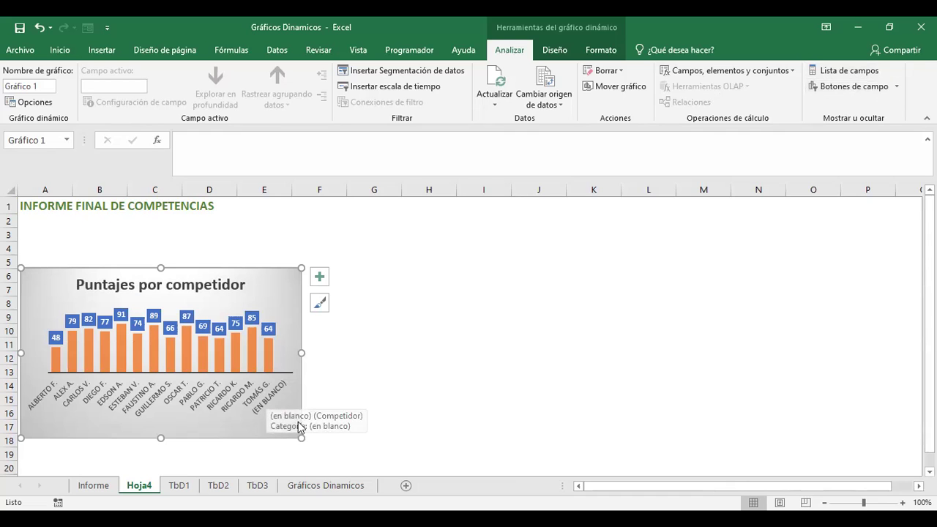
Enlarge the competitor chart to reach column F and row 20
drag(301, 438, 340, 463)
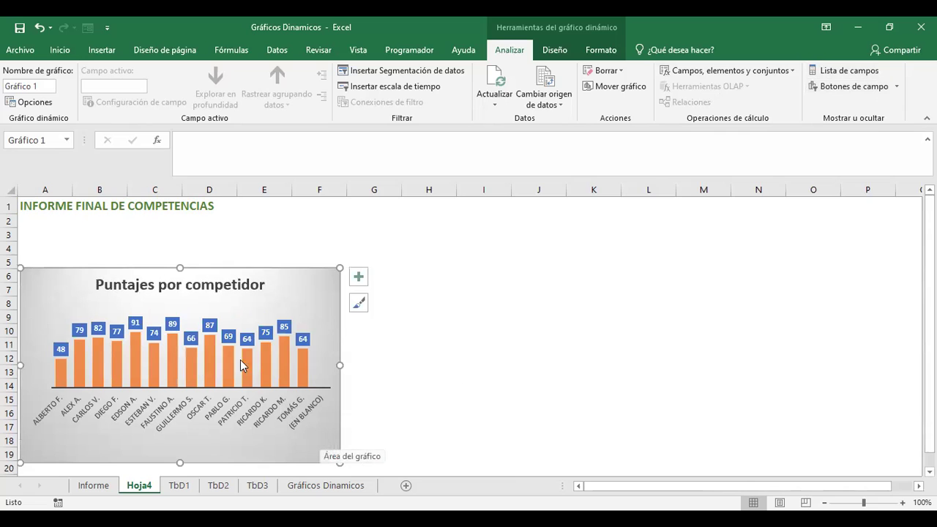
click(38, 203)
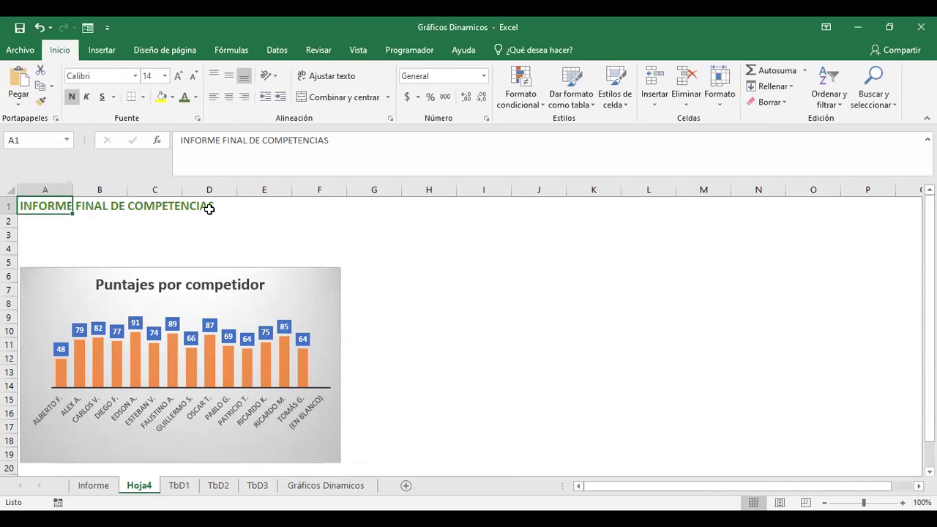
click(332, 289)
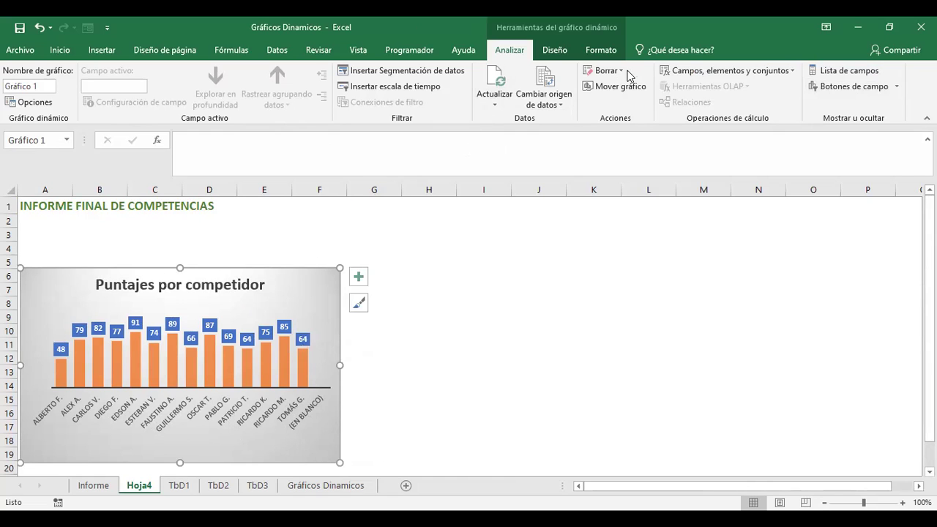
mouse_move(304, 415)
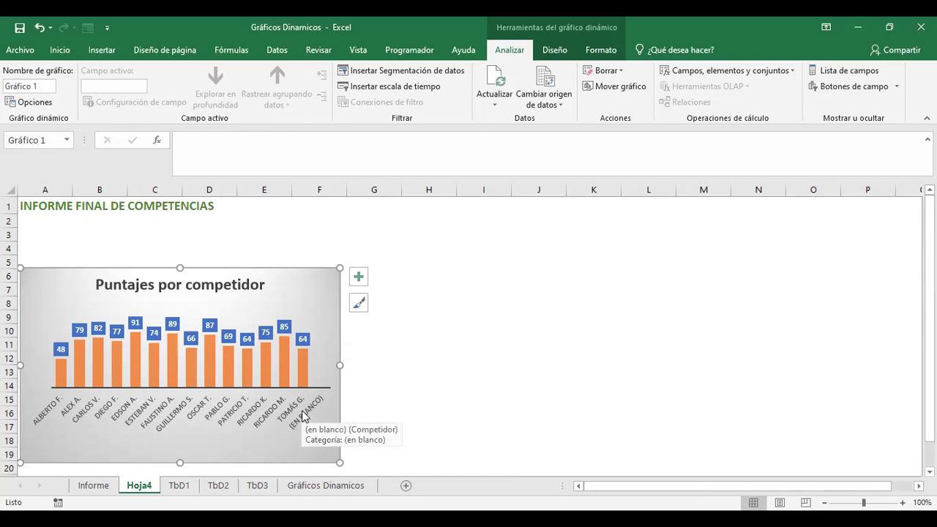
Open the full Format Axis options for the competitor-name axis through Chart Elements > Ejes
click(304, 415)
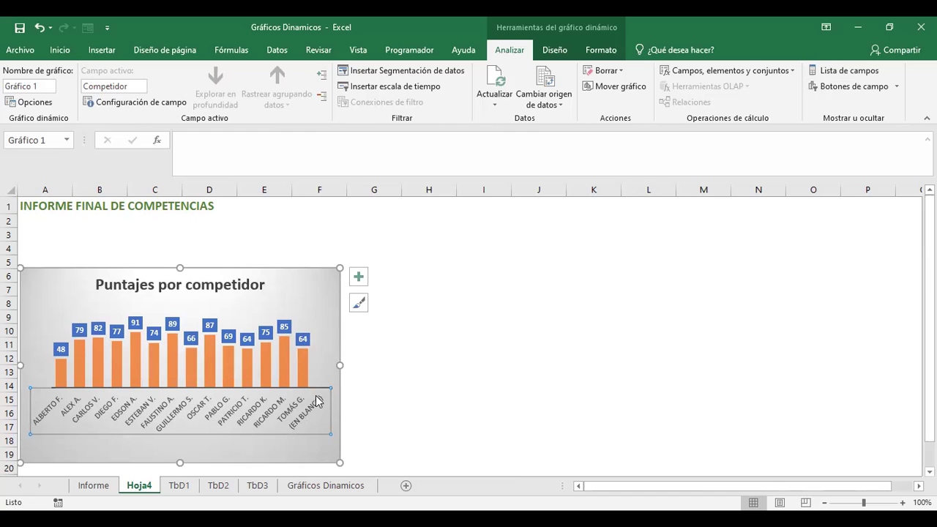
right_click(317, 399)
key(Escape)
click(359, 278)
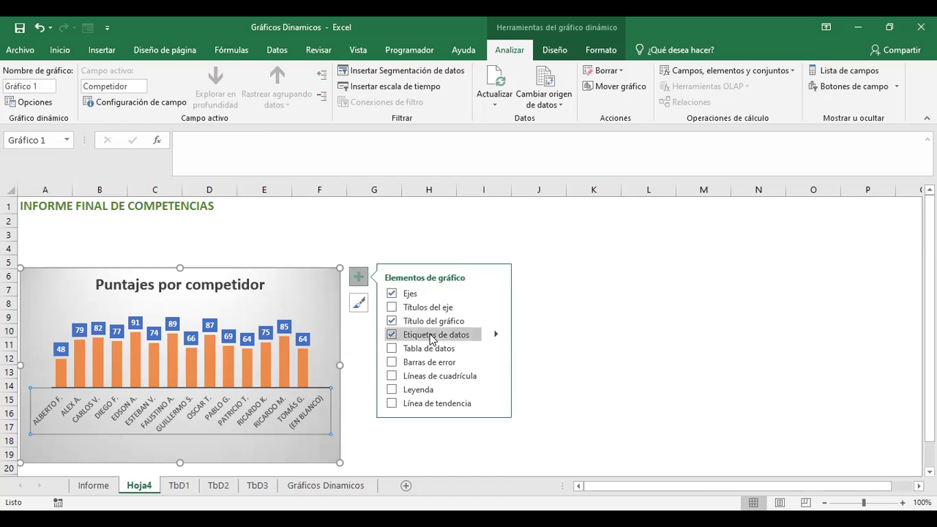
click(407, 293)
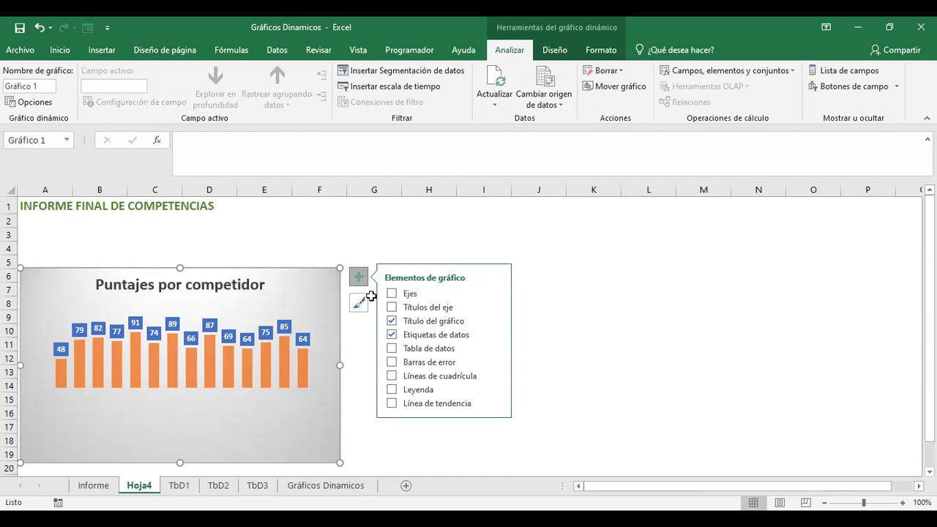
click(392, 294)
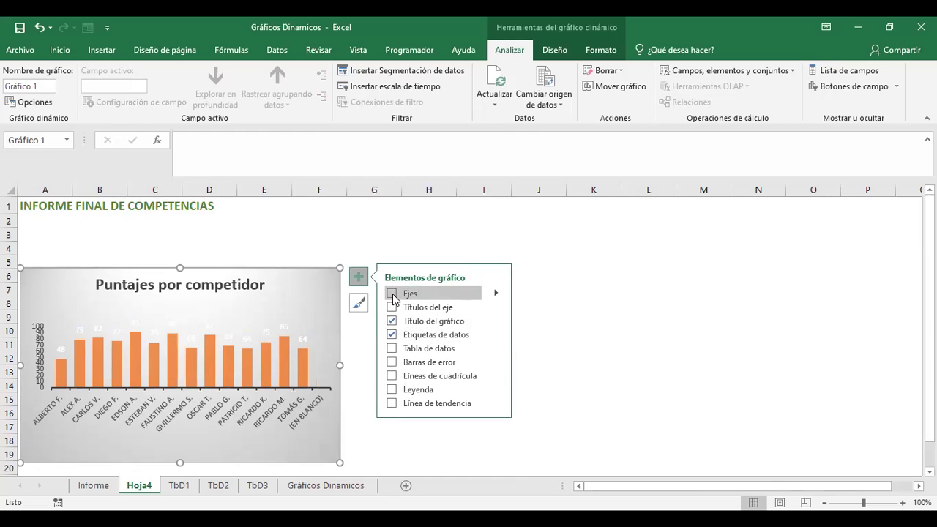
click(393, 294)
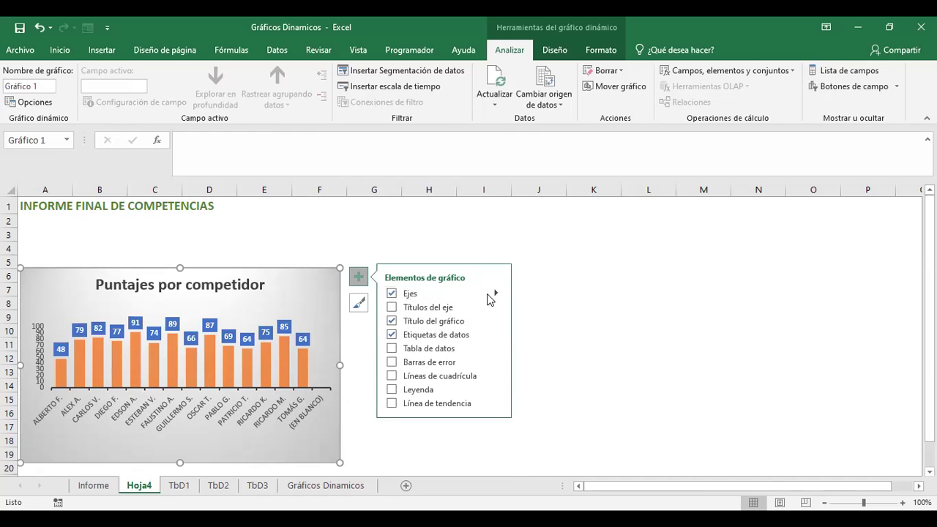
click(496, 292)
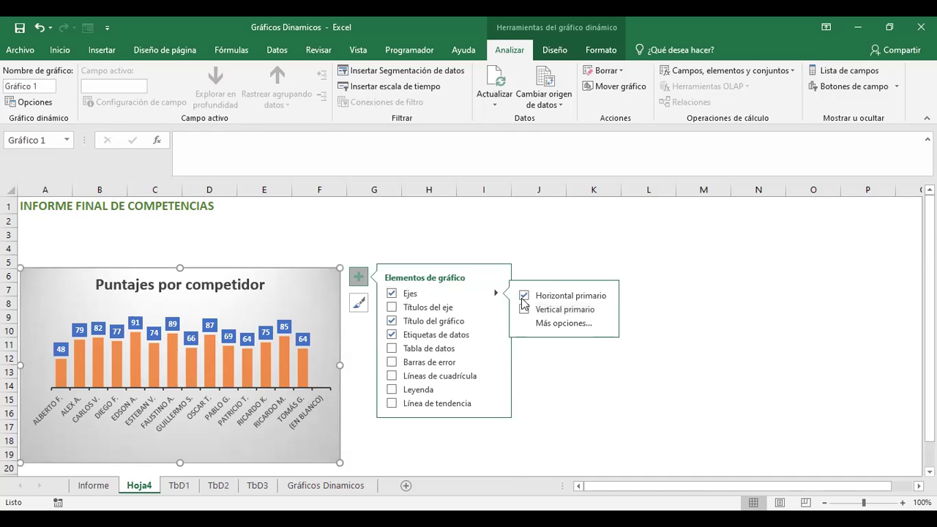
click(588, 325)
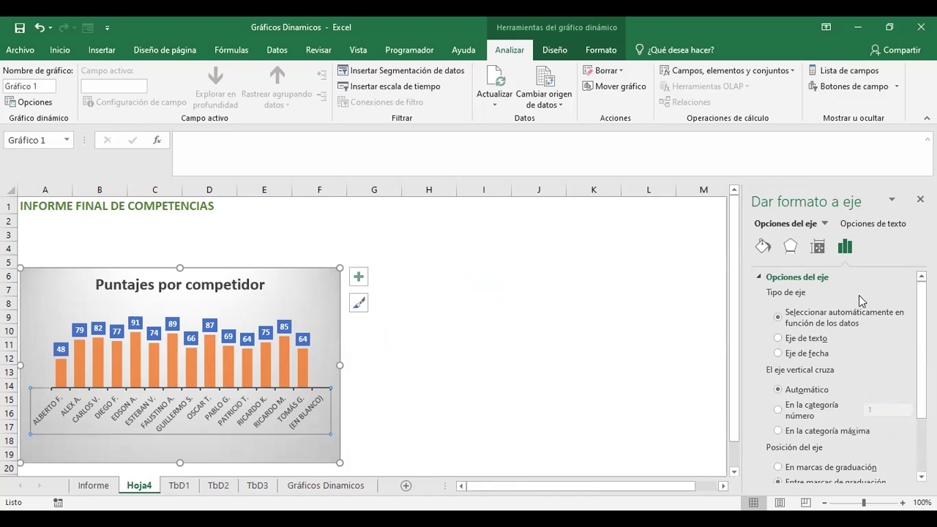
Review the axis pane's size and alignment, effects, and fill and line settings
scroll(839, 370, down, 2)
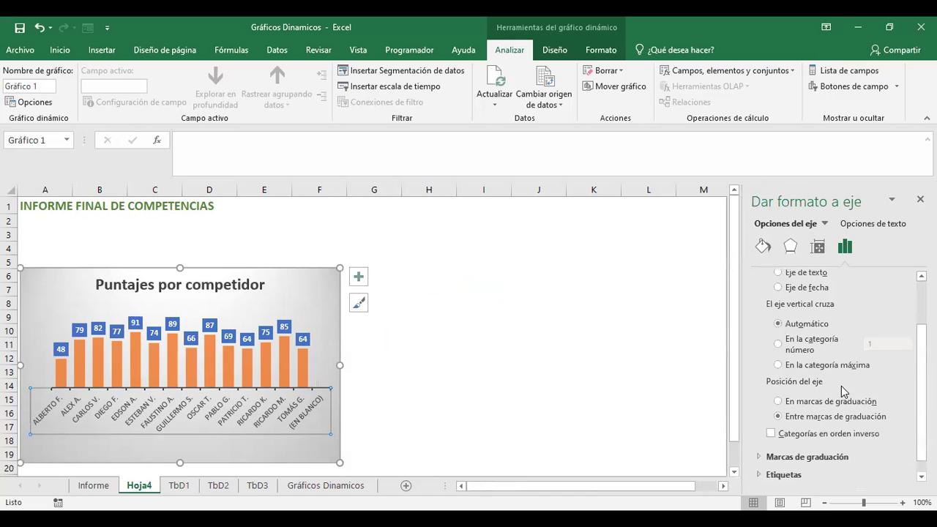
scroll(841, 388, down, 1)
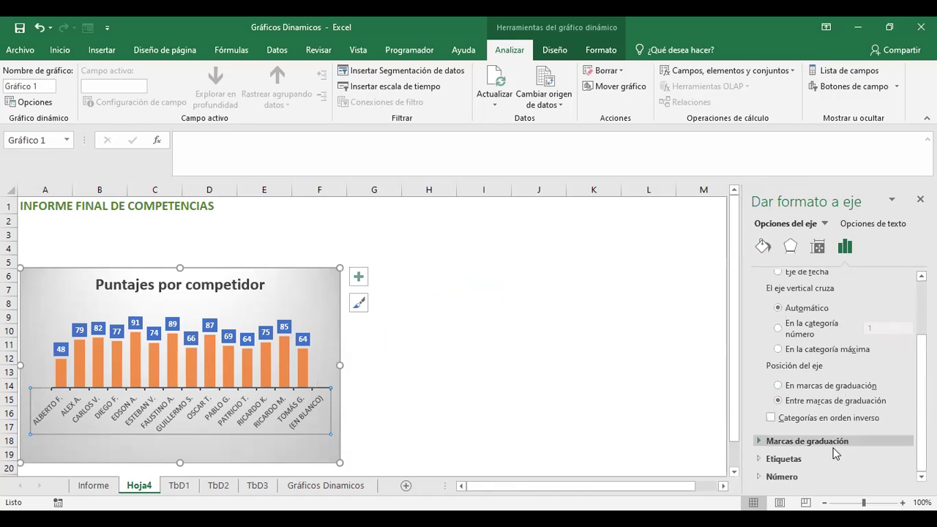
click(818, 249)
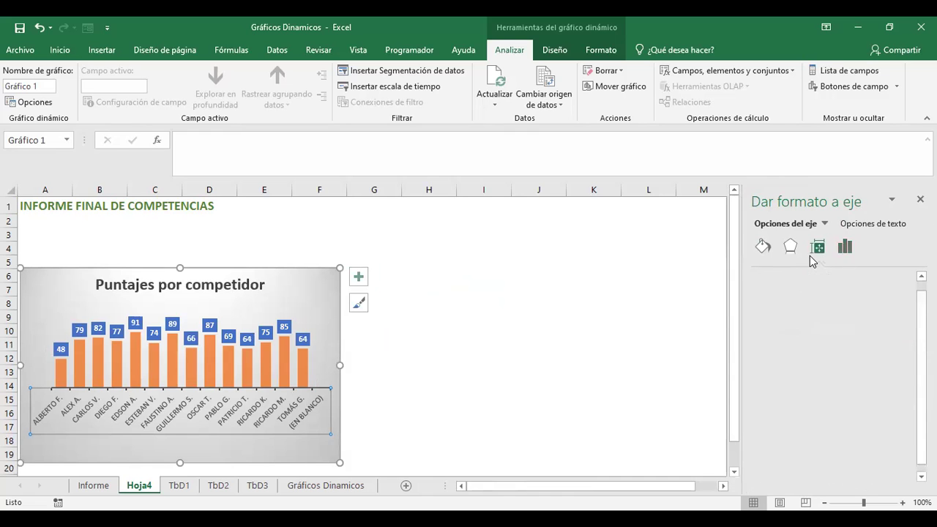
click(792, 248)
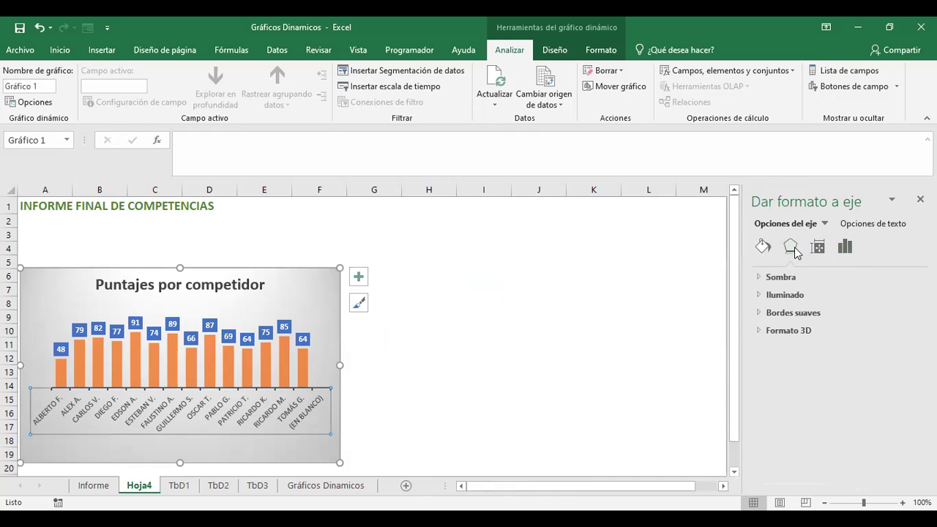
click(764, 243)
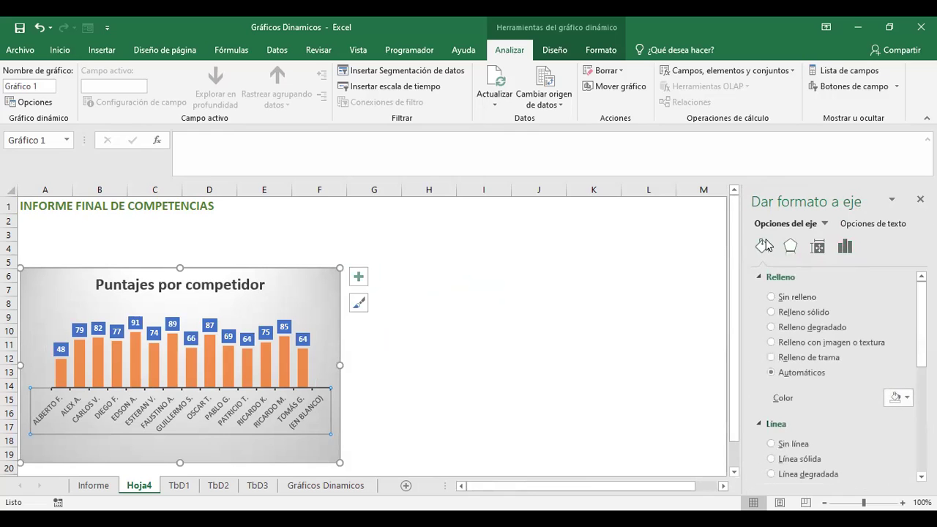
scroll(811, 364, down, 3)
scroll(826, 416, down, 2)
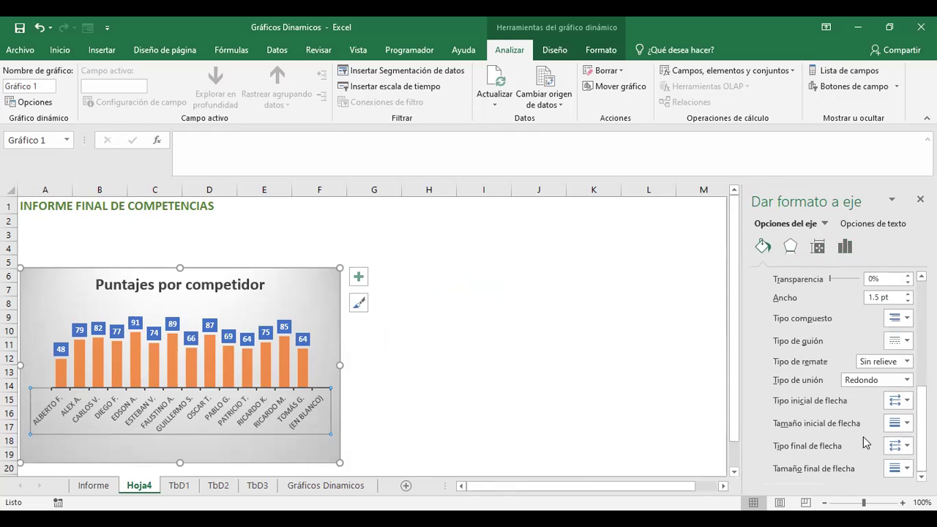
Stretch the competitor chart upward and to the right
click(442, 348)
click(342, 266)
drag(340, 266, 361, 248)
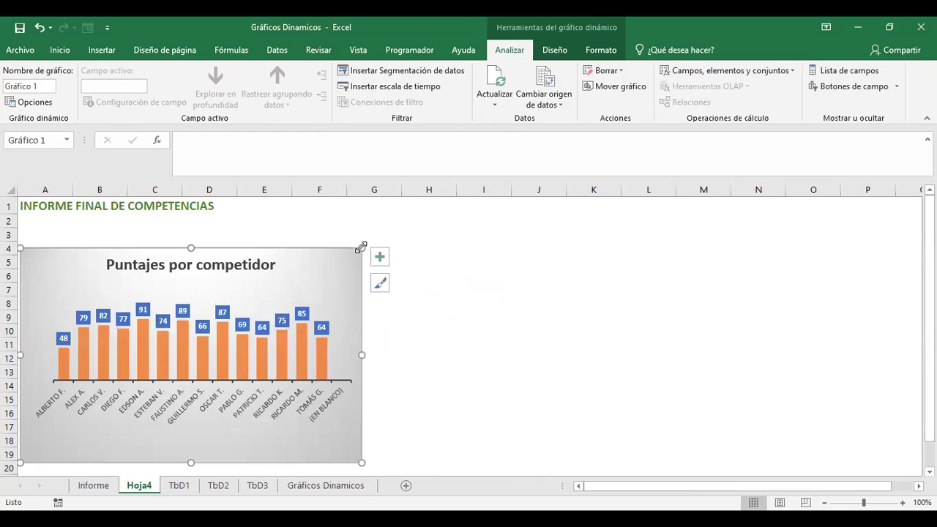
Reopen Dar formato al eje for the competitor axis, then reselect the chart
click(336, 399)
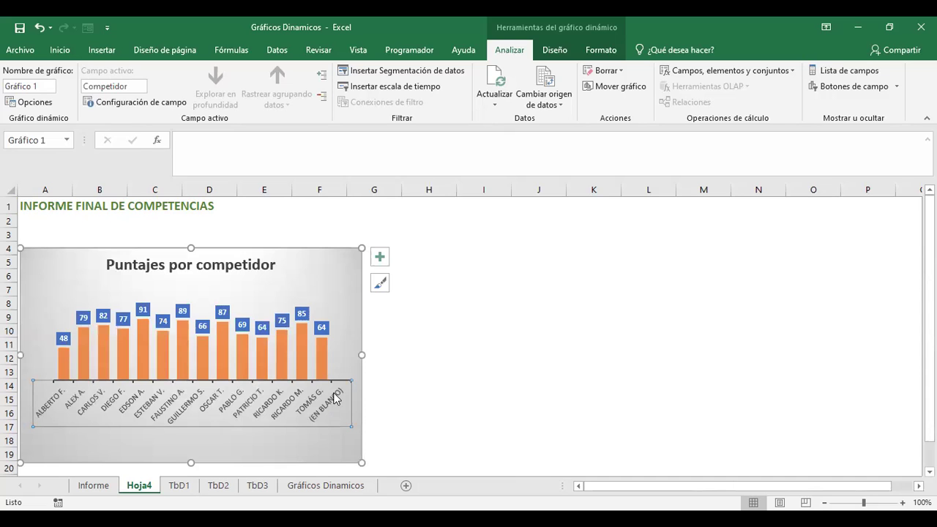
right_click(330, 407)
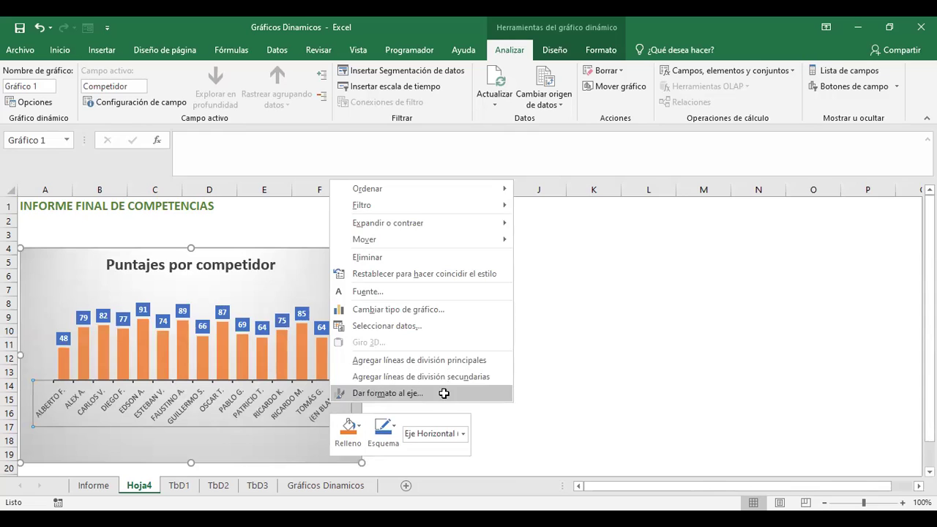
click(444, 394)
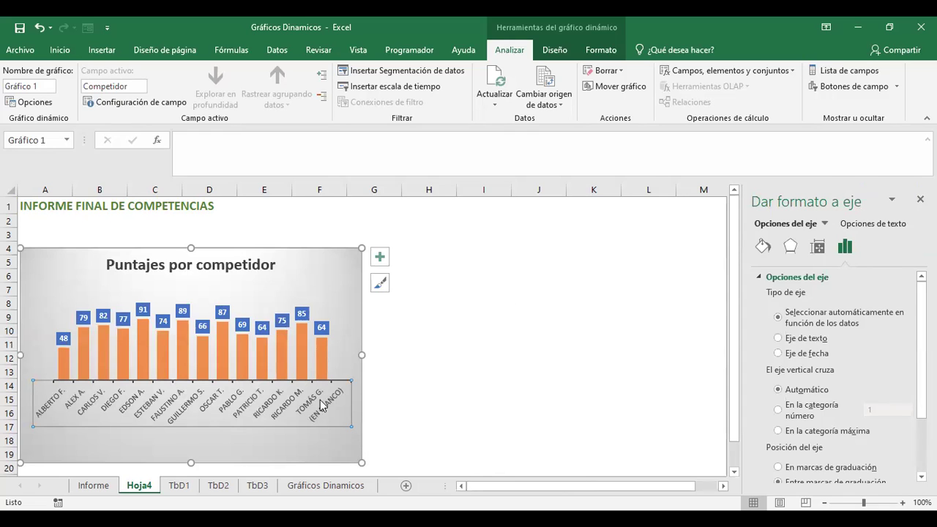
click(380, 282)
drag(548, 323, 548, 487)
click(632, 343)
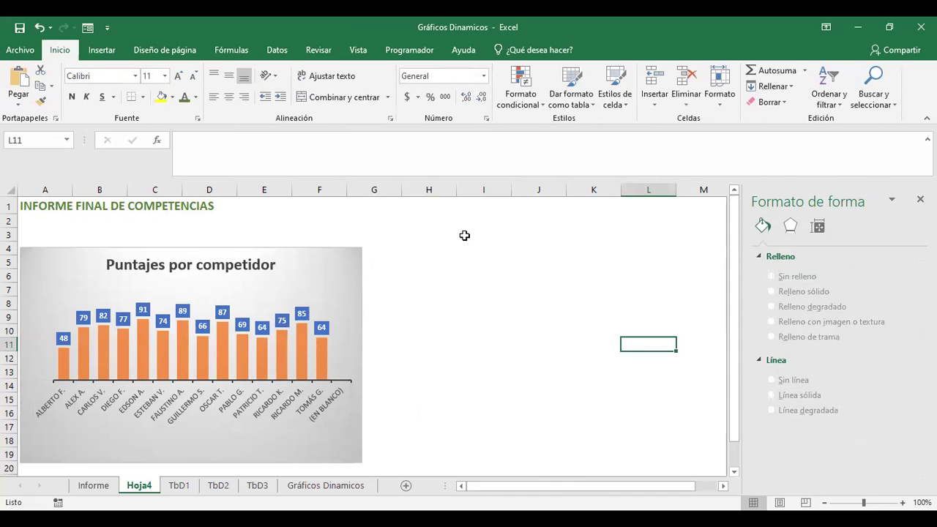
click(324, 273)
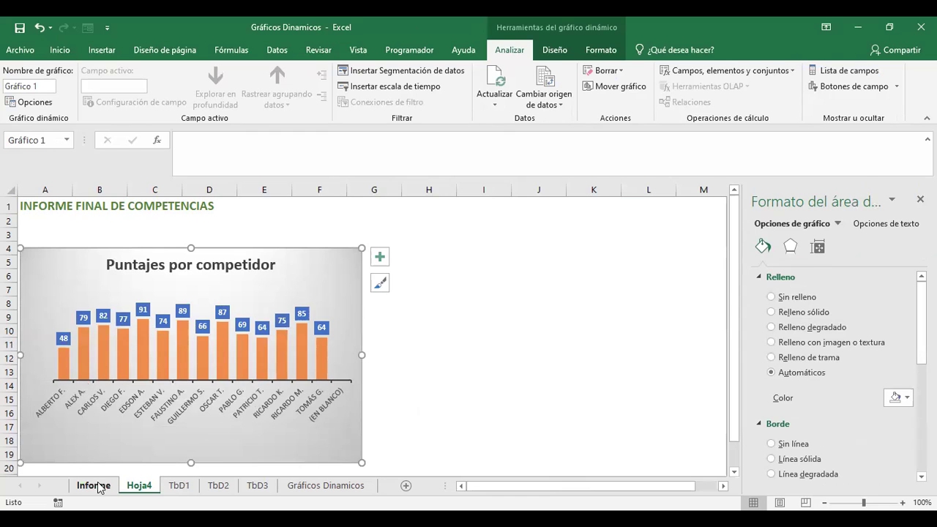
Go to the TbD1 sheet, close the shape pane, and show the pivot table field list
click(179, 486)
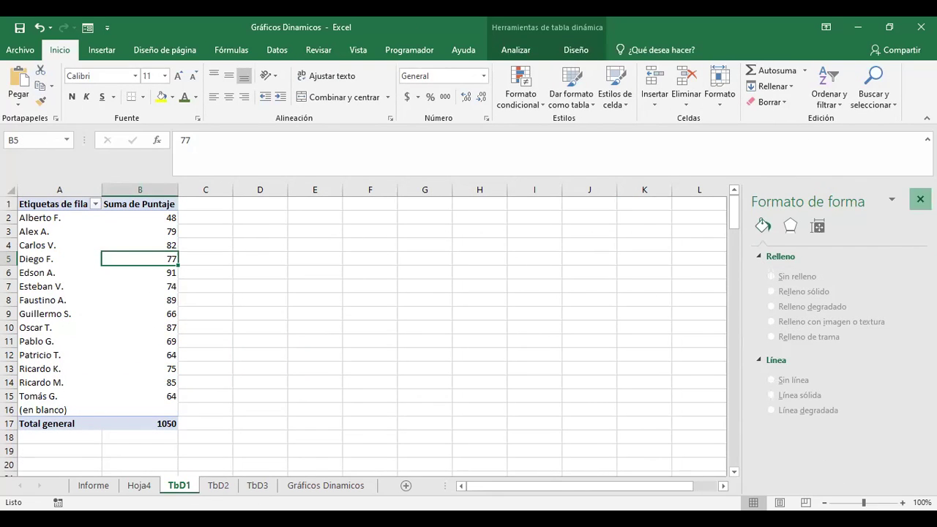
click(920, 199)
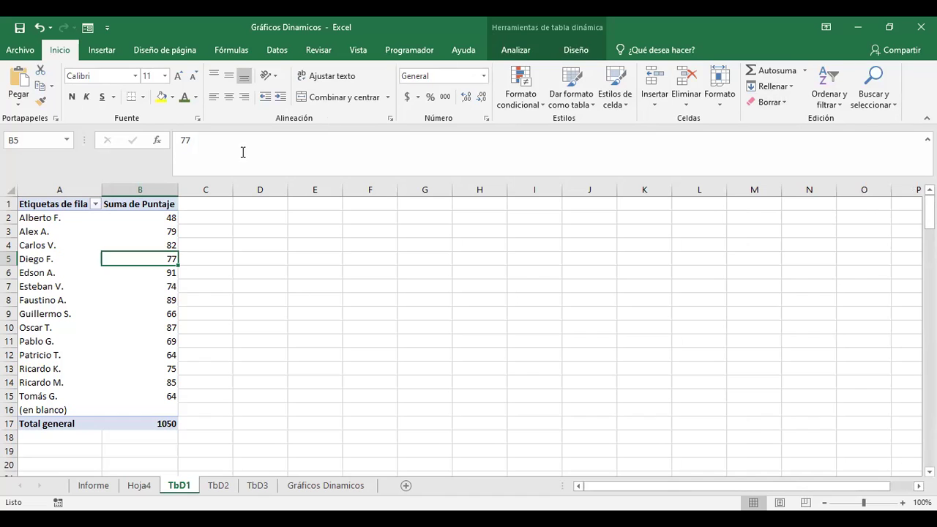
click(515, 50)
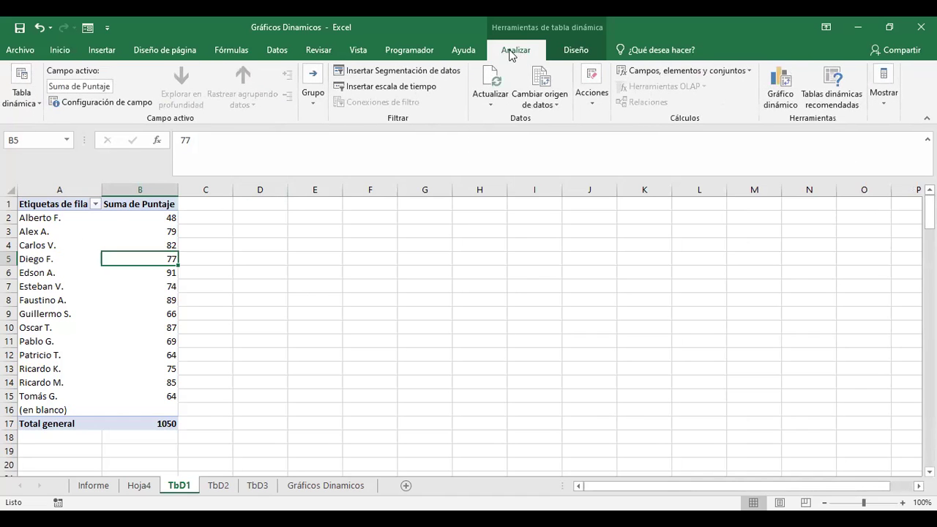
click(886, 99)
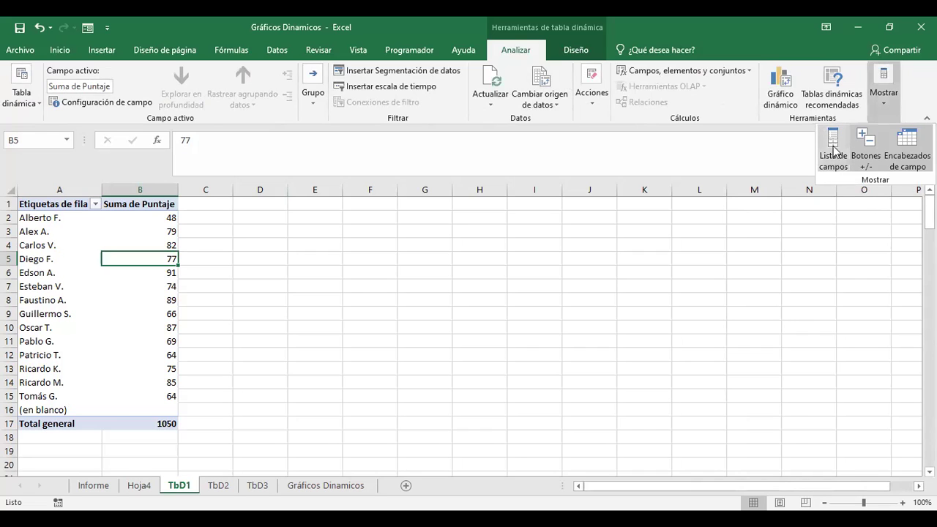
click(834, 150)
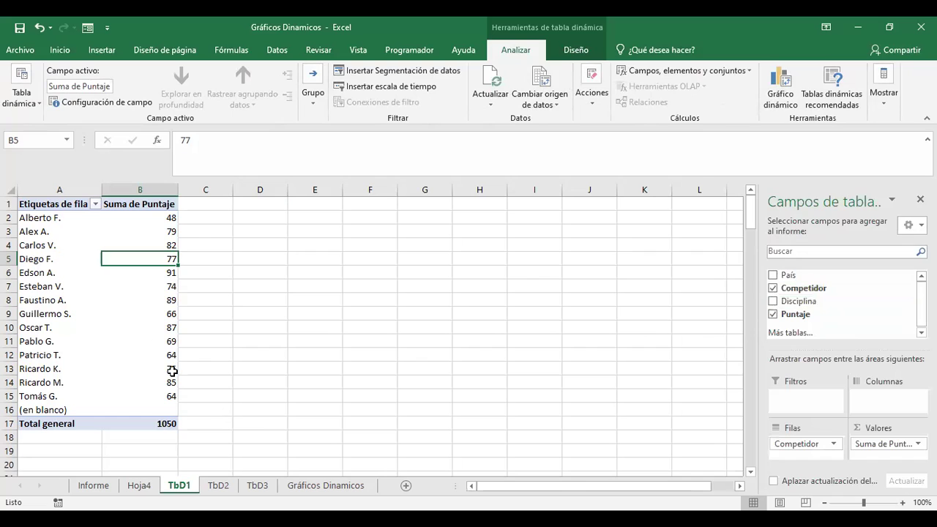
drag(827, 315, 805, 334)
Rename the Hoja4 sheet to 'Presentación', then go to the TbD2 sheet
click(141, 487)
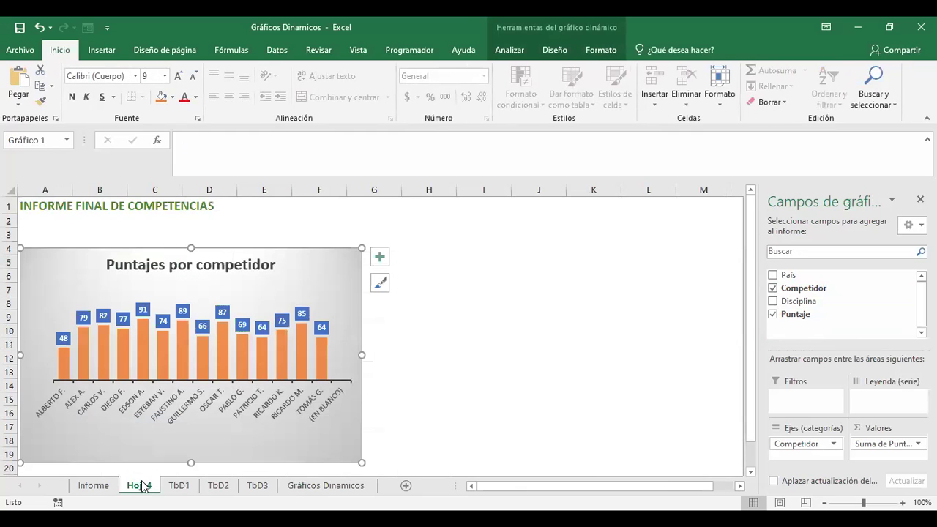
double_click(146, 487)
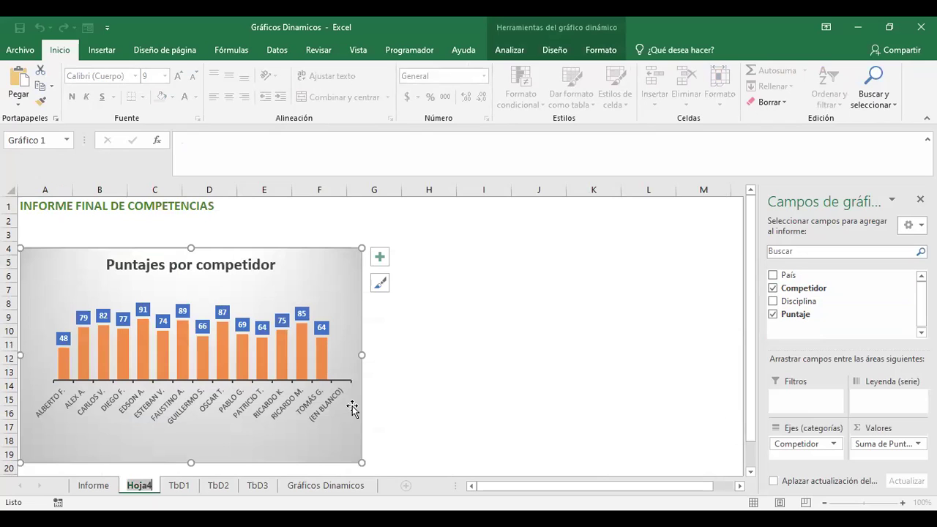
text(Presentación)
key(Return)
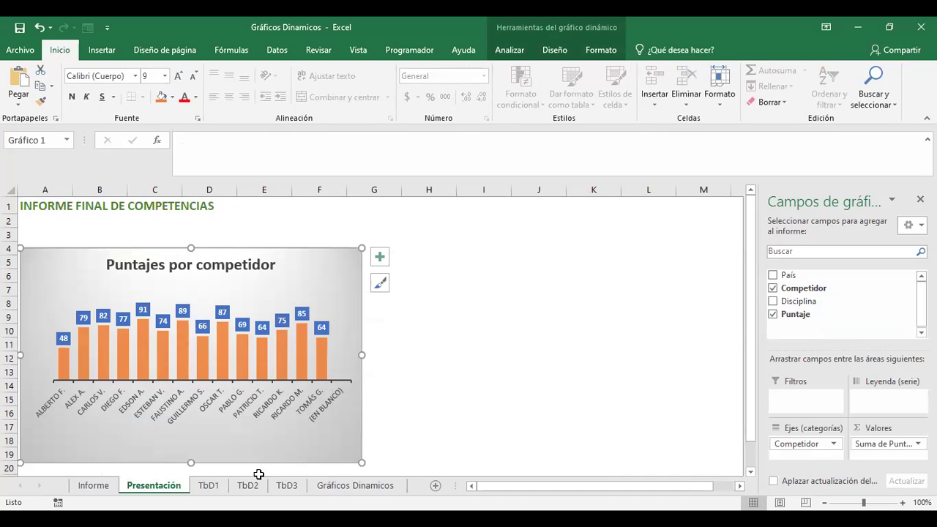
click(259, 488)
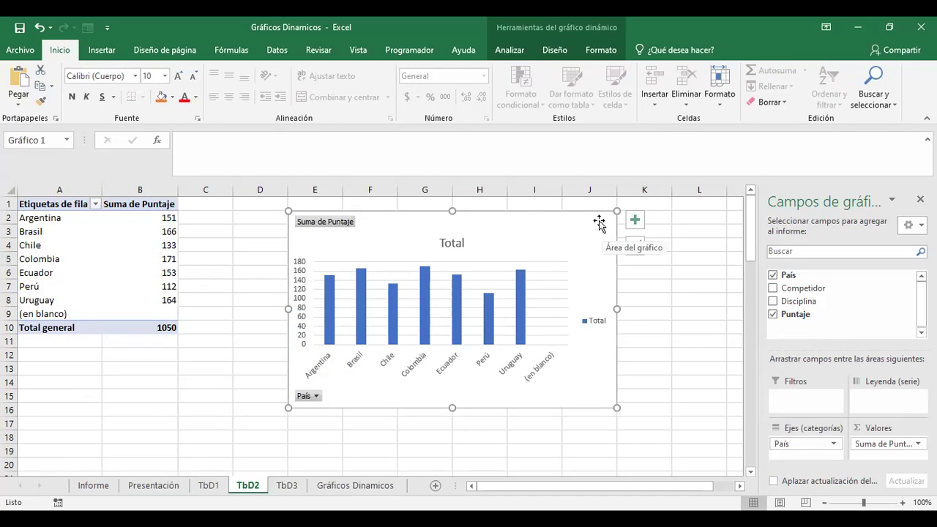
Paste the country totals chart at H6 on Presentación and position it beside the competitor chart
click(510, 50)
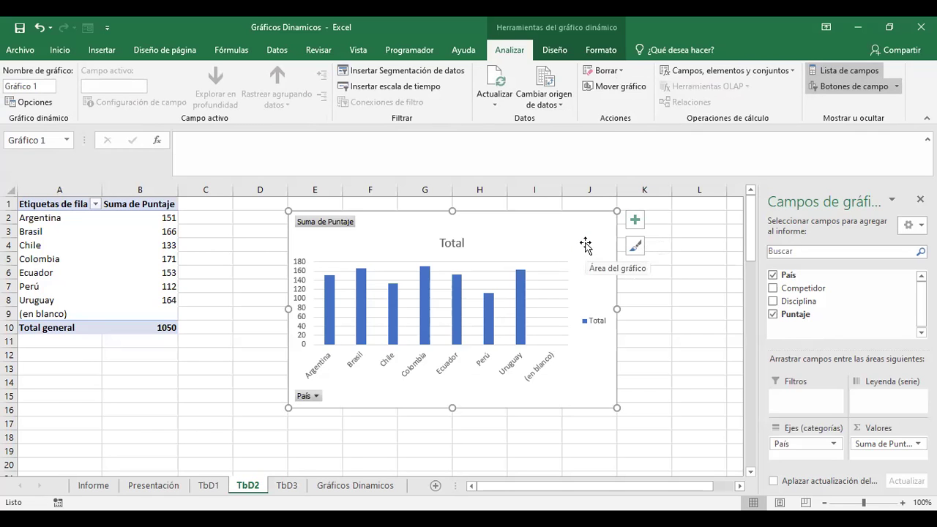
click(150, 487)
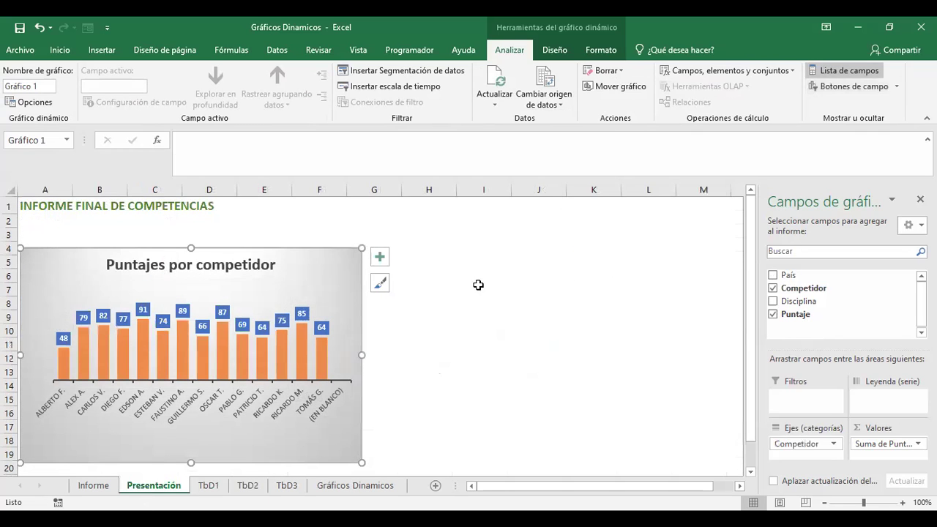
click(430, 274)
key(ctrl+v)
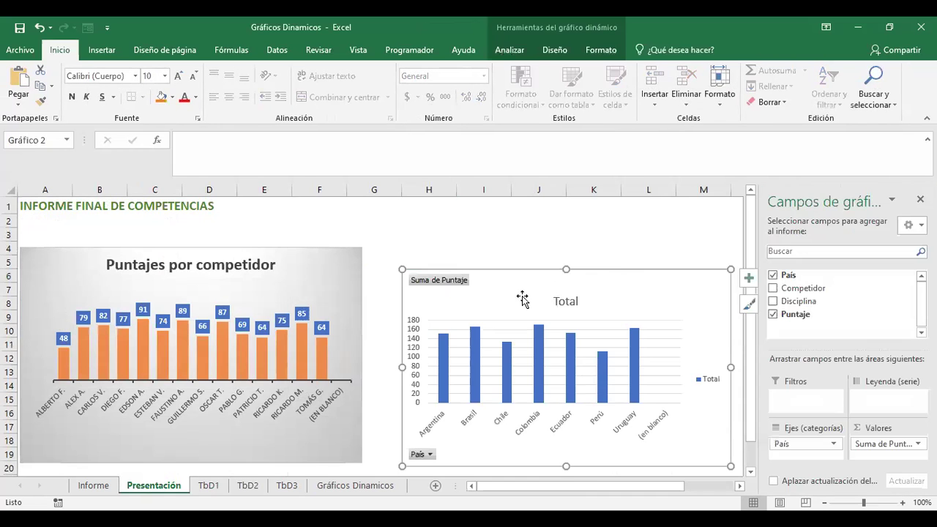
drag(619, 271, 590, 248)
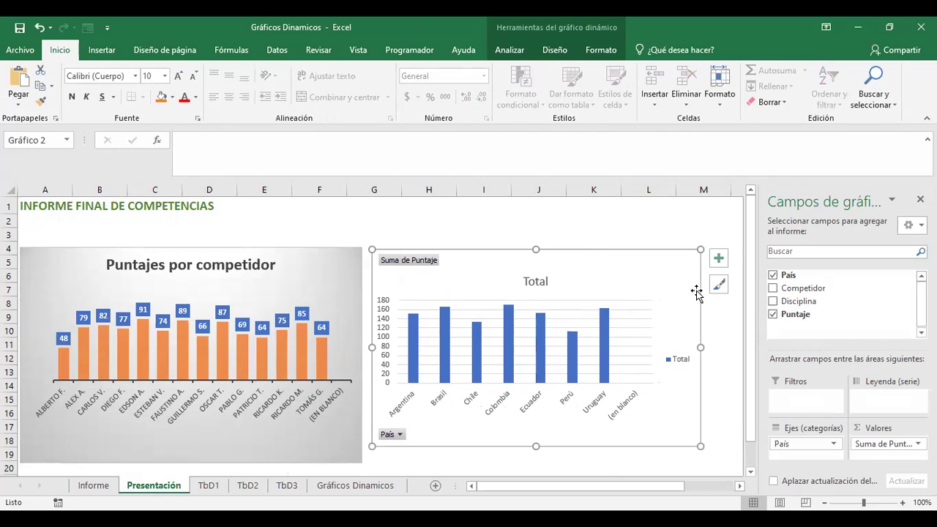
click(507, 51)
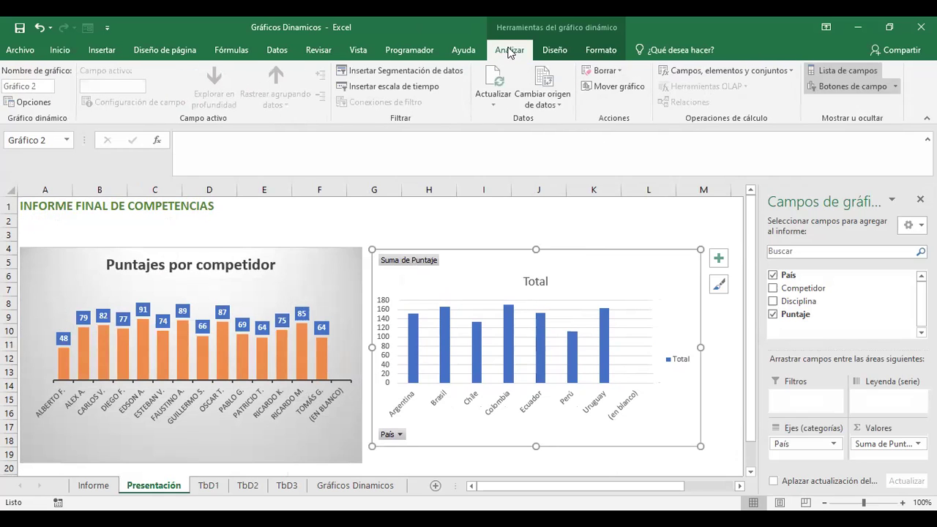
Give the country chart a quick layout with a 'Total' title and expand the chart styles gallery
click(556, 53)
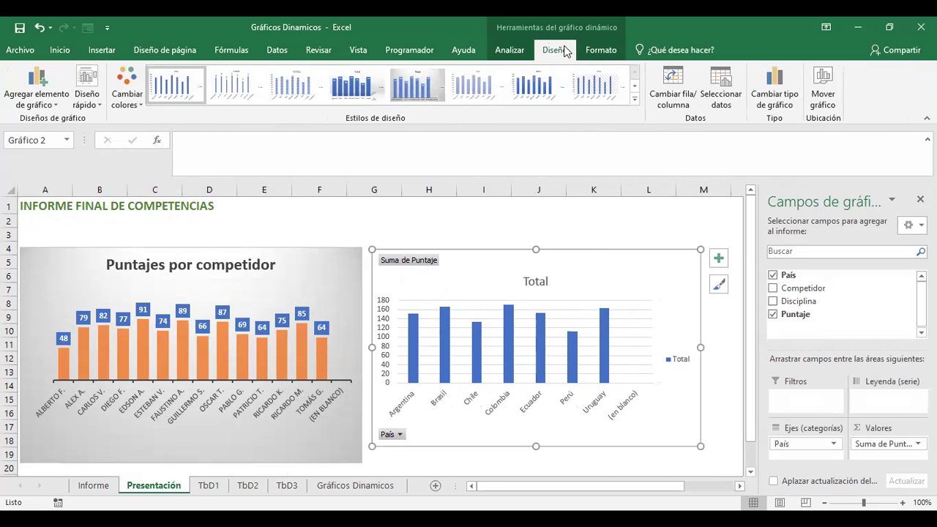
click(52, 106)
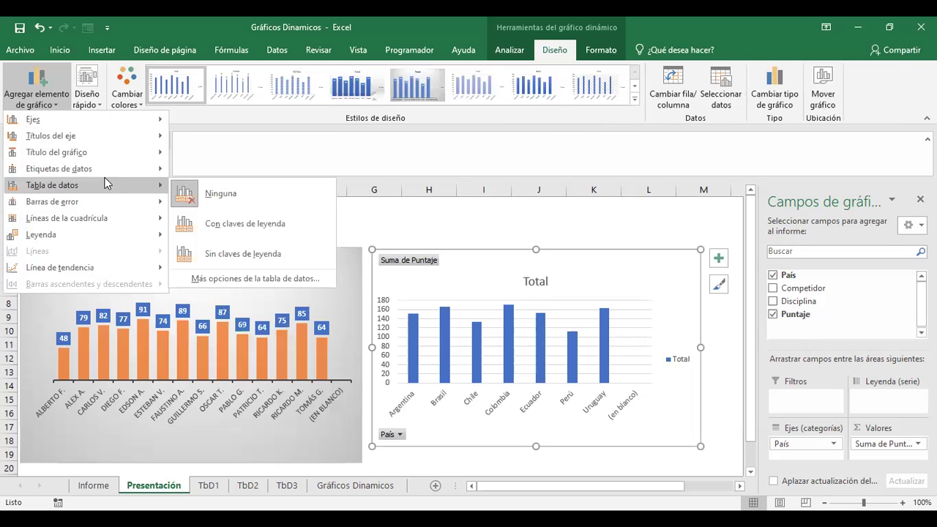
mouse_move(52, 186)
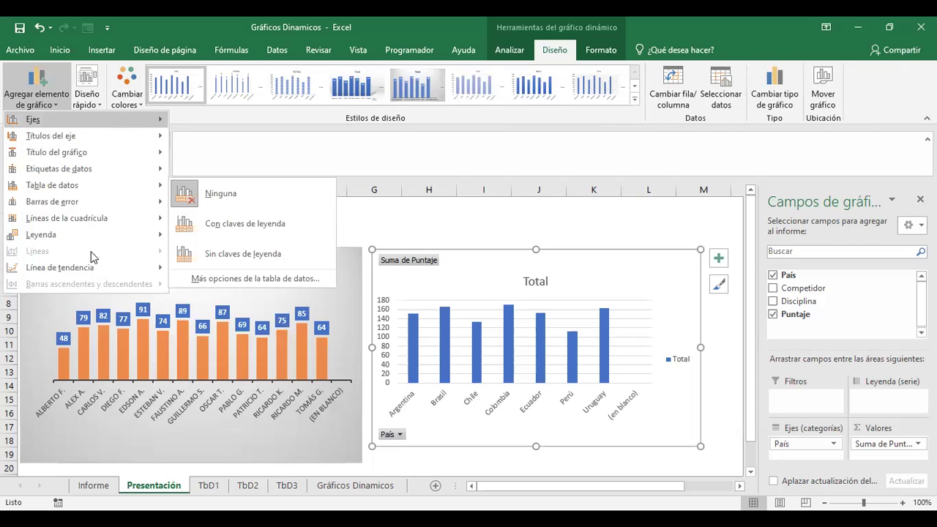
click(100, 109)
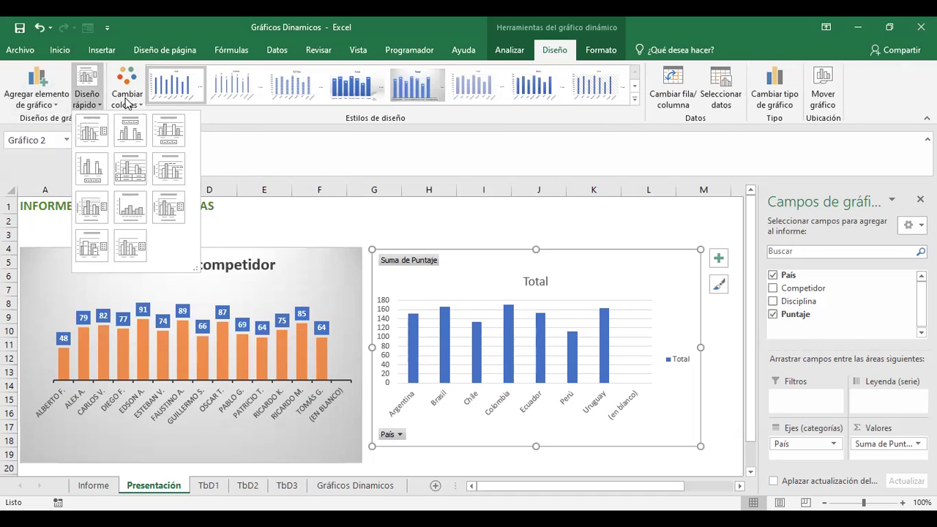
click(129, 101)
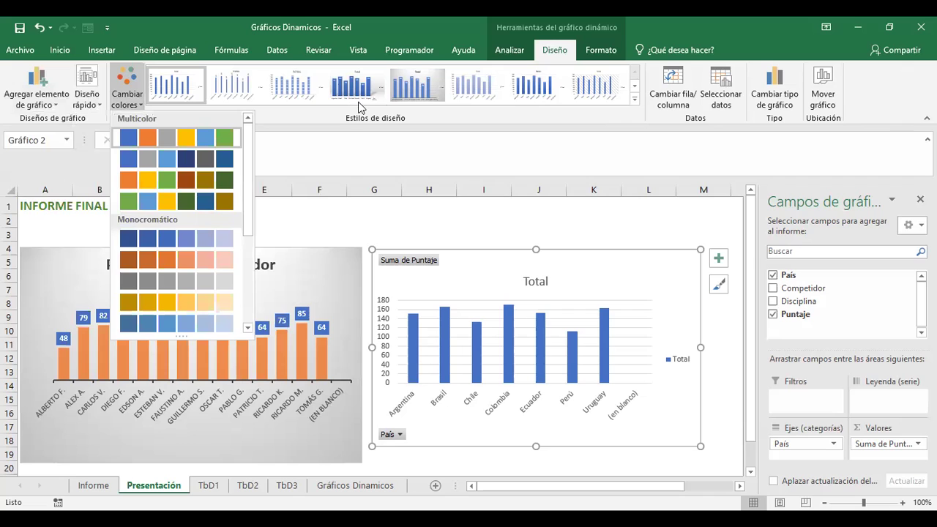
click(636, 108)
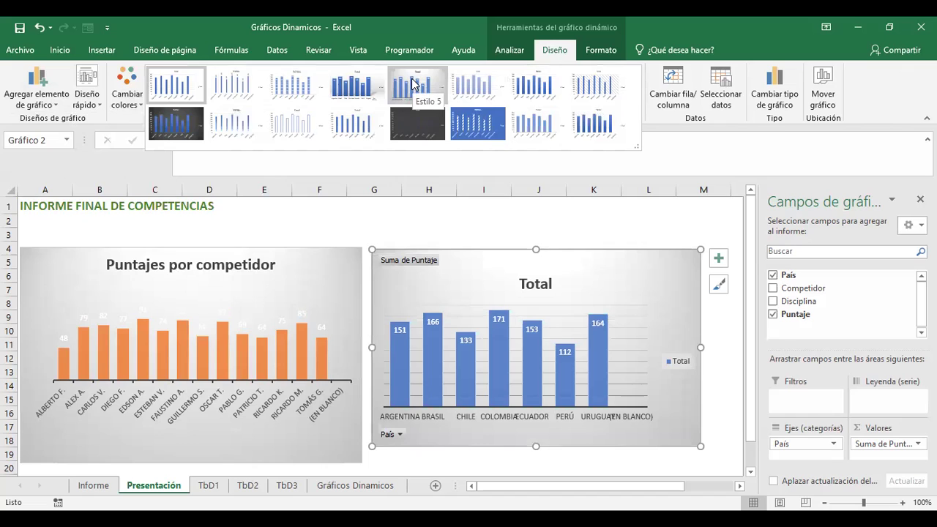
click(414, 83)
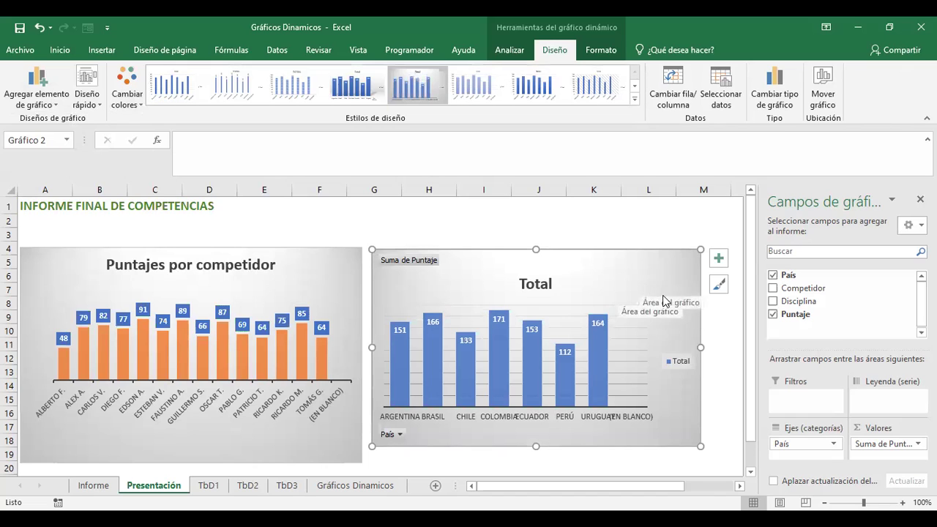
click(684, 98)
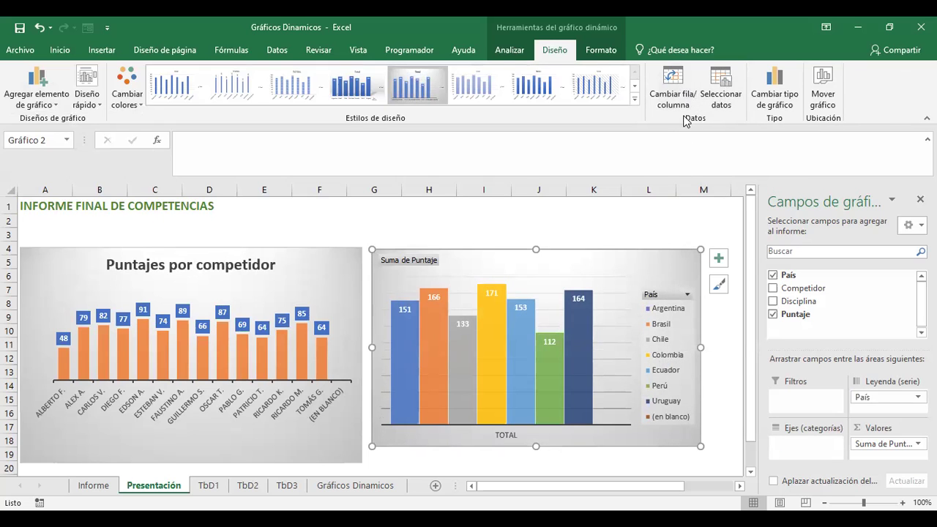
click(656, 78)
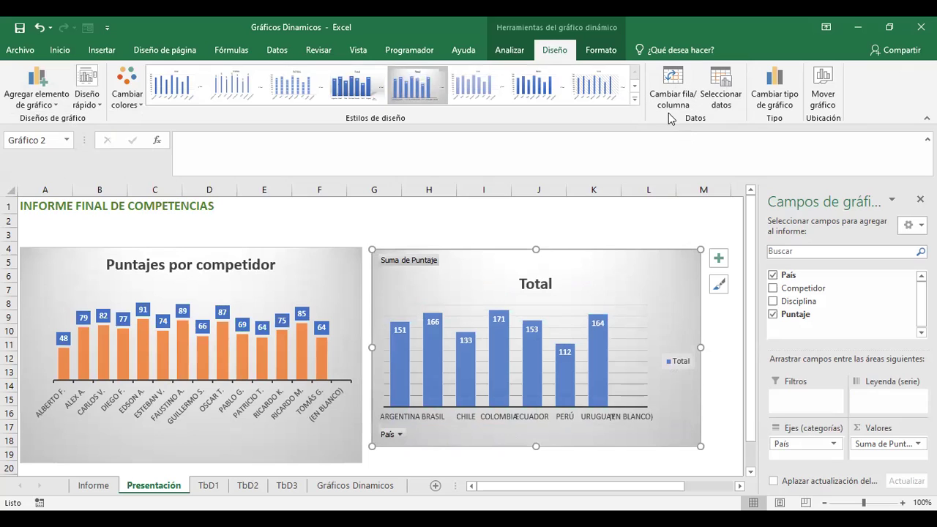
click(677, 97)
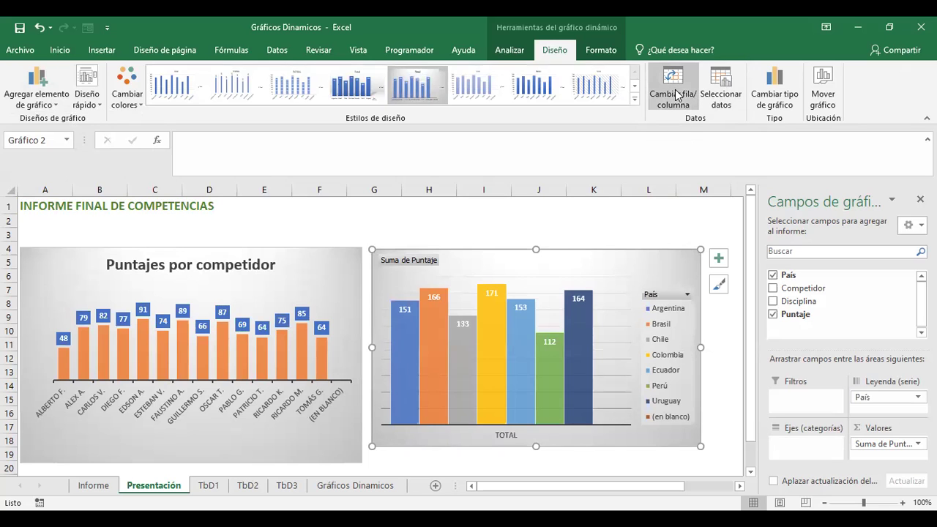
click(672, 100)
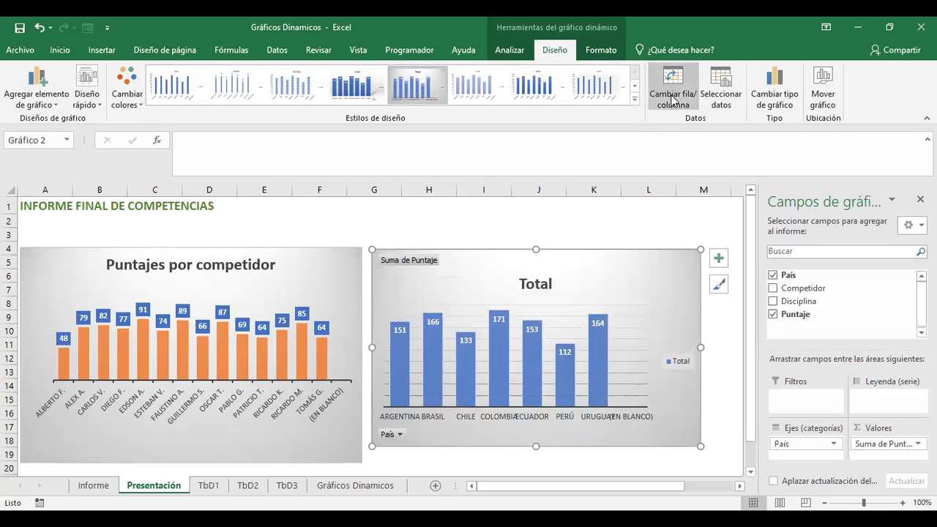
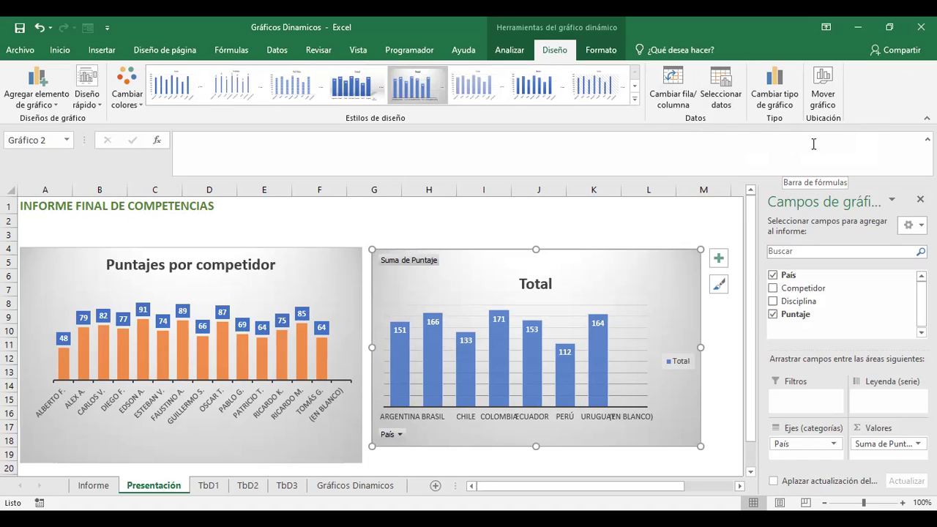
Preview the country chart as line variants: stacked, 100% stacked and with markers
click(719, 93)
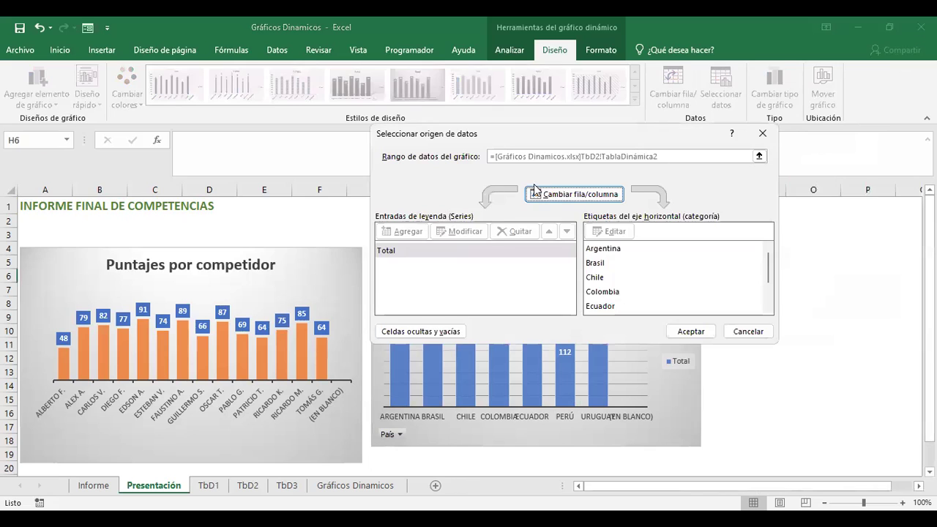
click(744, 335)
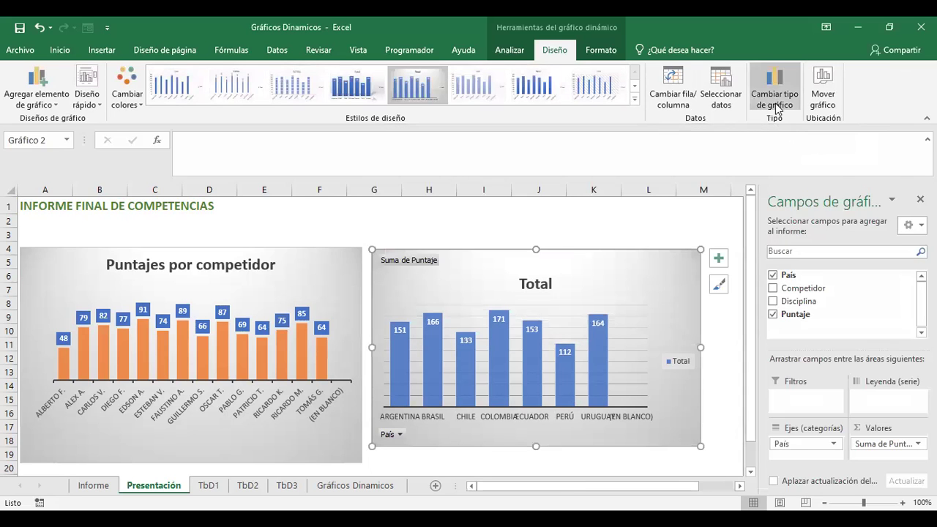
click(794, 70)
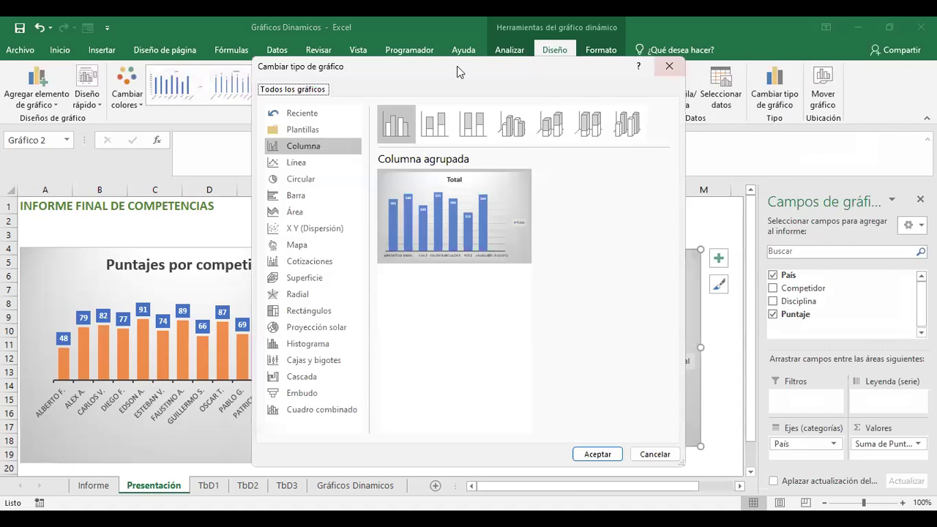
click(295, 163)
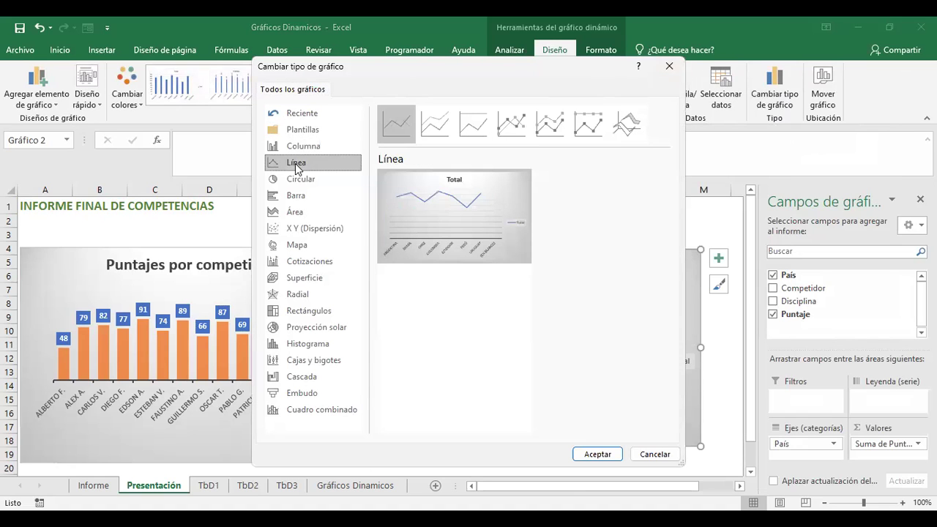
click(435, 124)
click(473, 125)
click(514, 126)
click(553, 121)
click(586, 126)
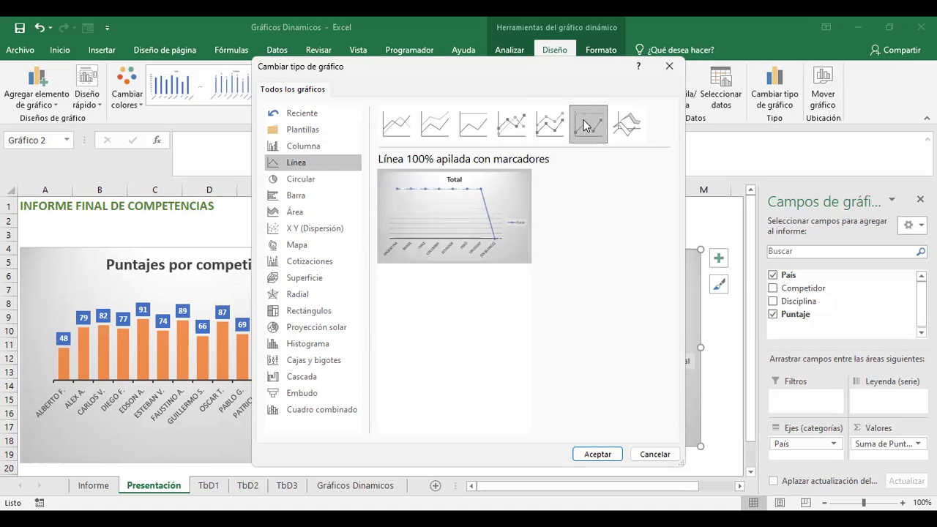
After a pie preview, apply the Barra agrupada (clustered bar) chart type
click(512, 126)
click(575, 116)
click(550, 123)
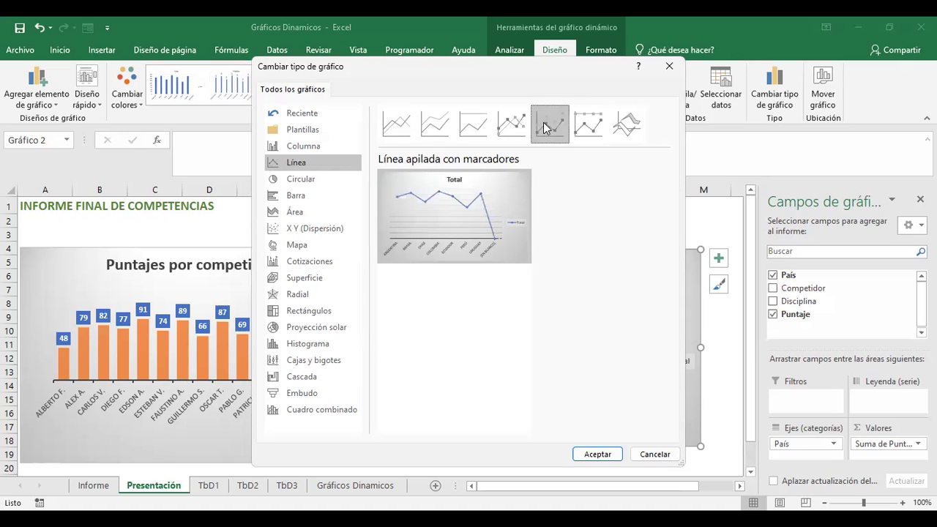
click(307, 183)
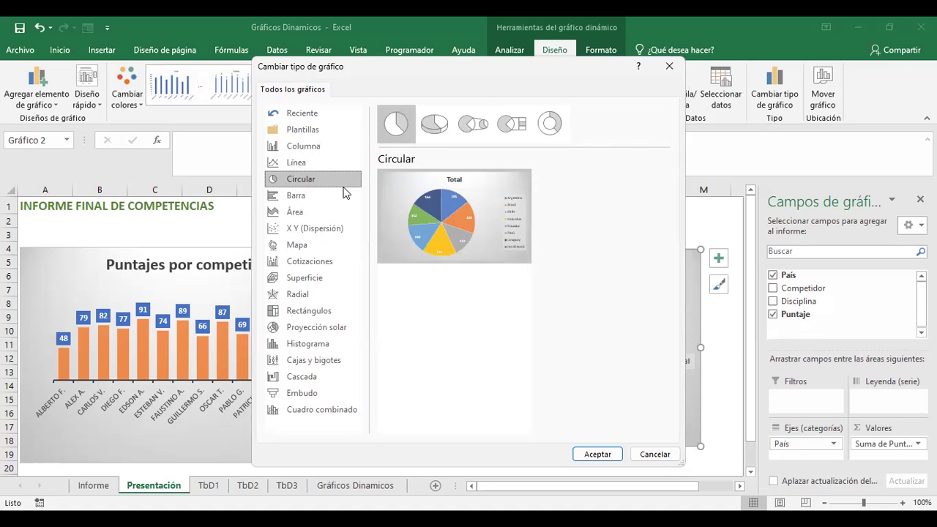
click(319, 195)
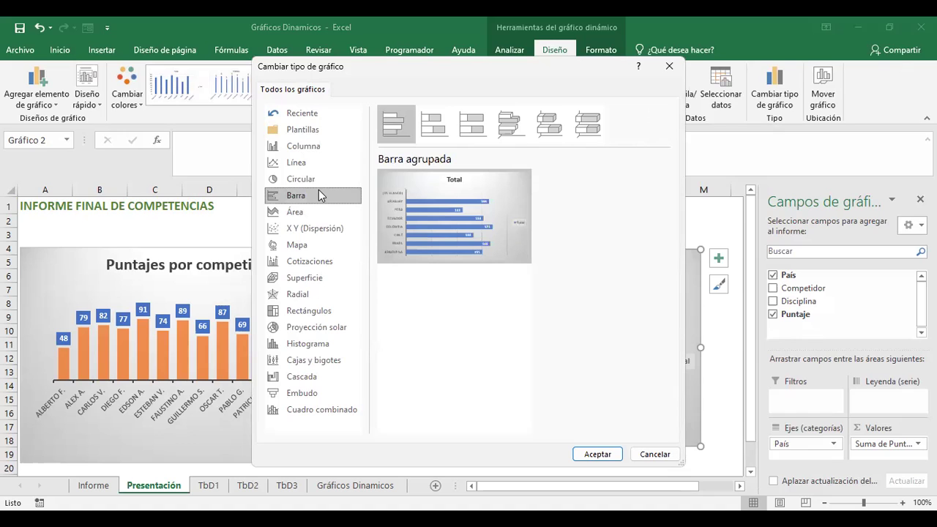
click(598, 454)
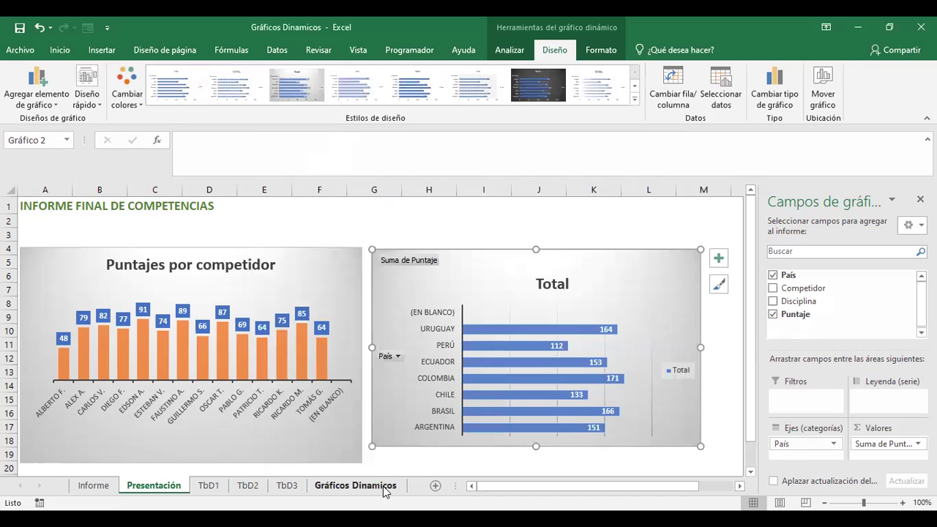
Move between the TbD2 and Presentación sheets, ending on the TbD2 country pivot
click(249, 487)
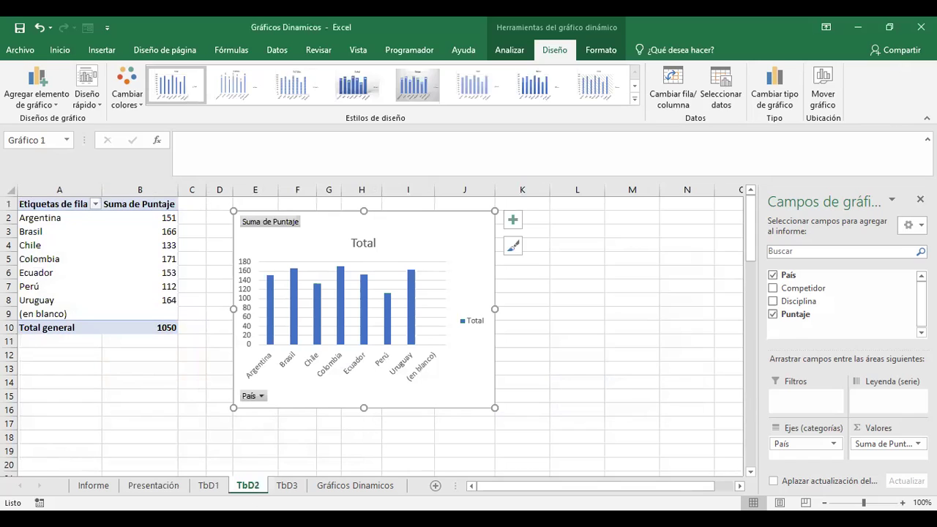
click(136, 218)
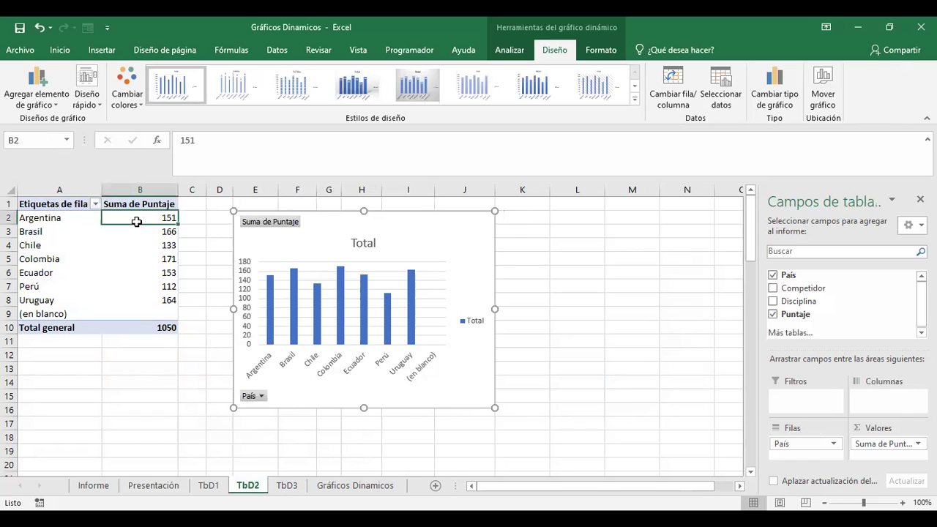
click(197, 487)
click(158, 487)
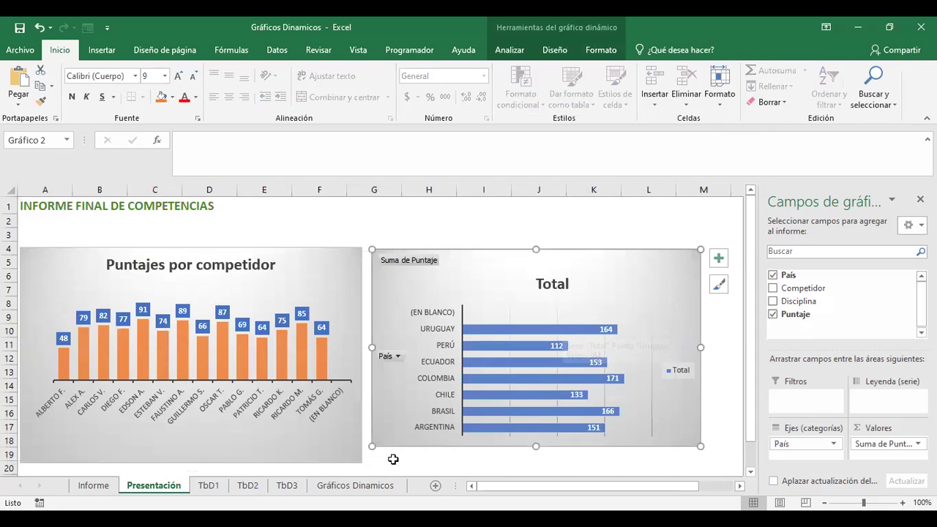
click(247, 487)
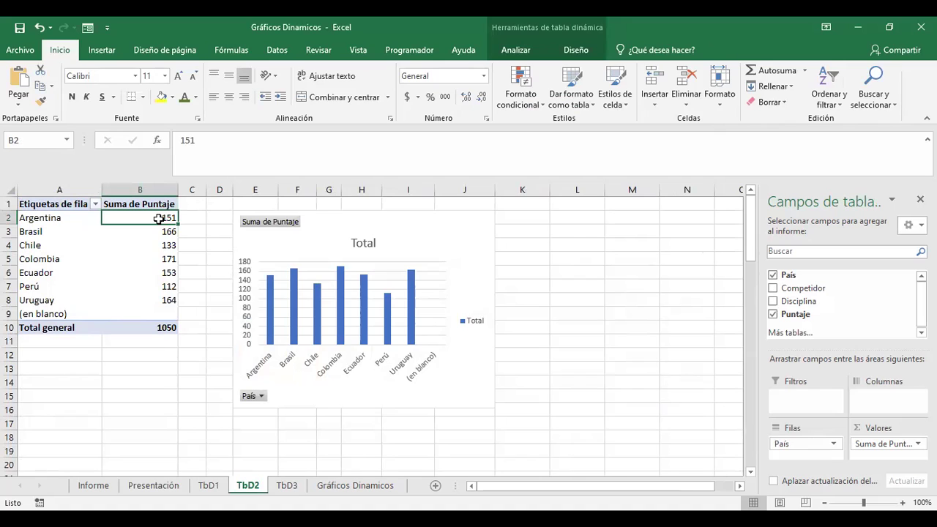
Sort the Suma de Puntaje values largest to smallest, then return to Presentación
click(42, 220)
right_click(56, 222)
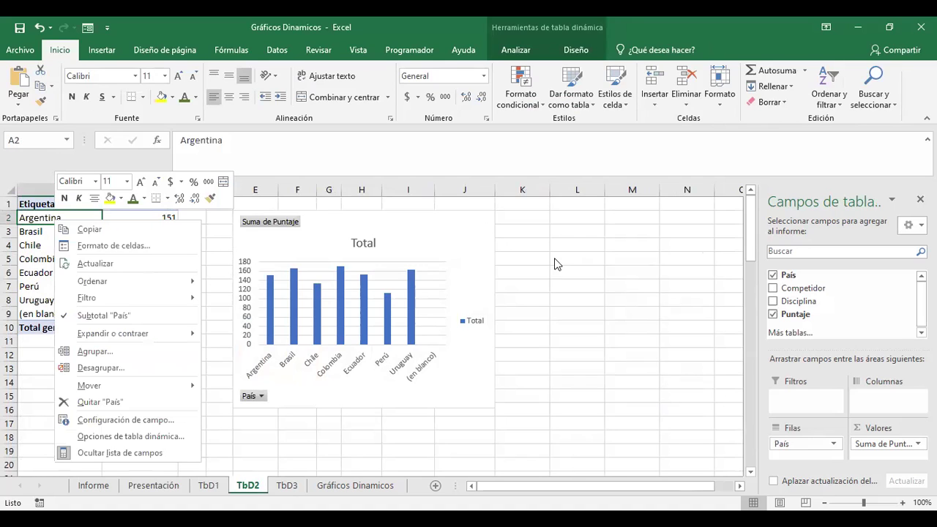
click(159, 214)
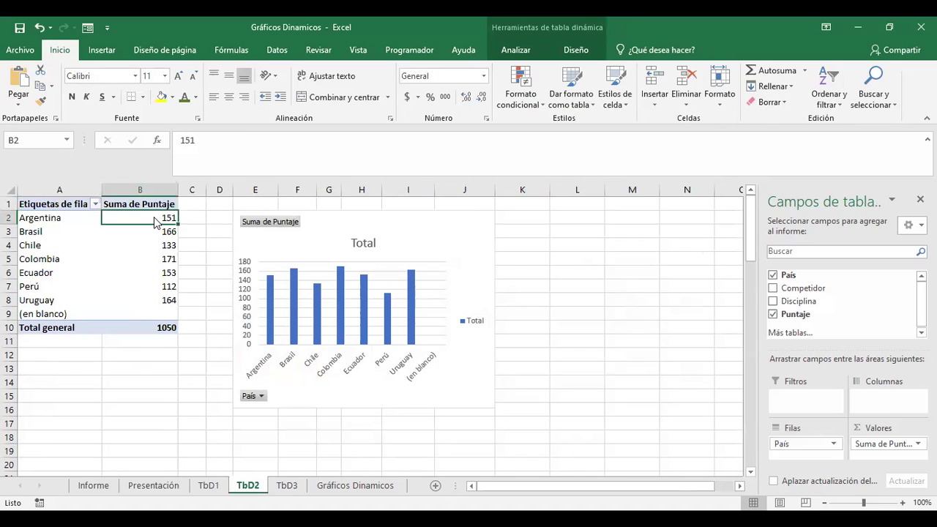
right_click(159, 216)
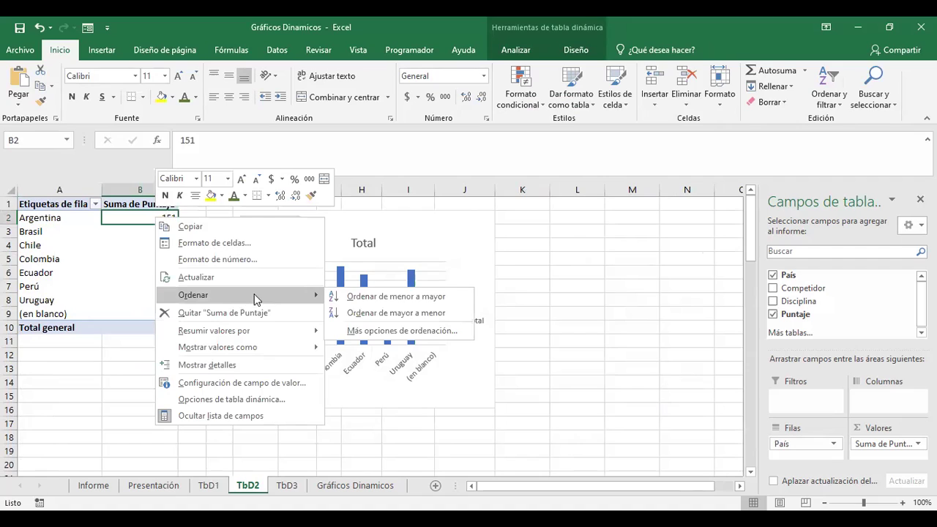
mouse_move(194, 295)
key(Escape)
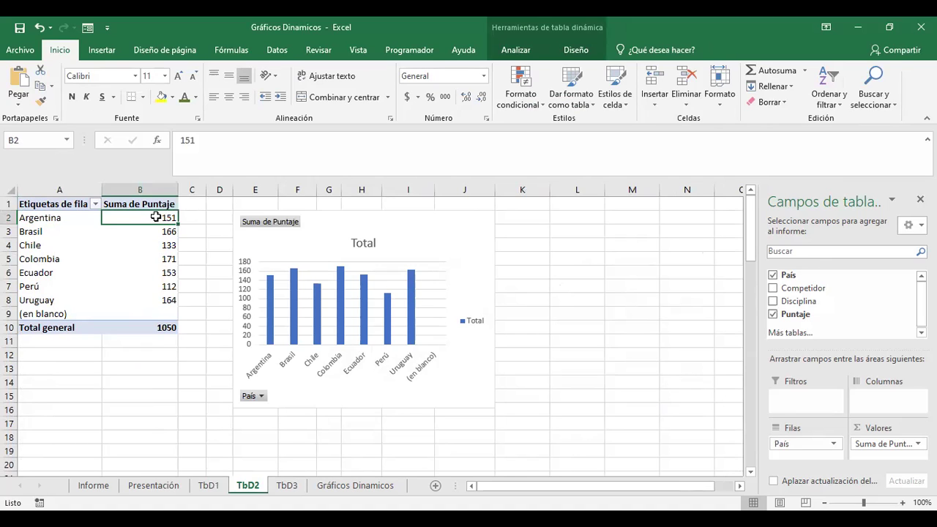
right_click(157, 217)
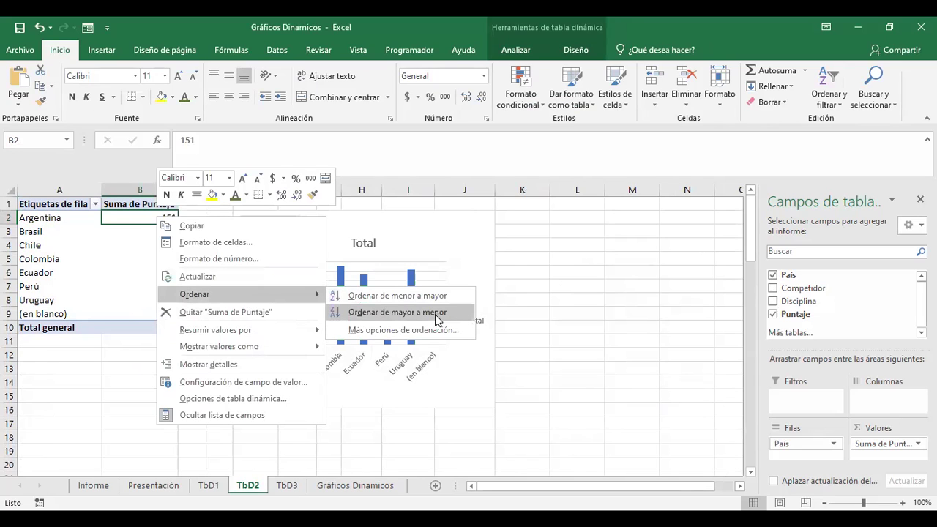
click(426, 318)
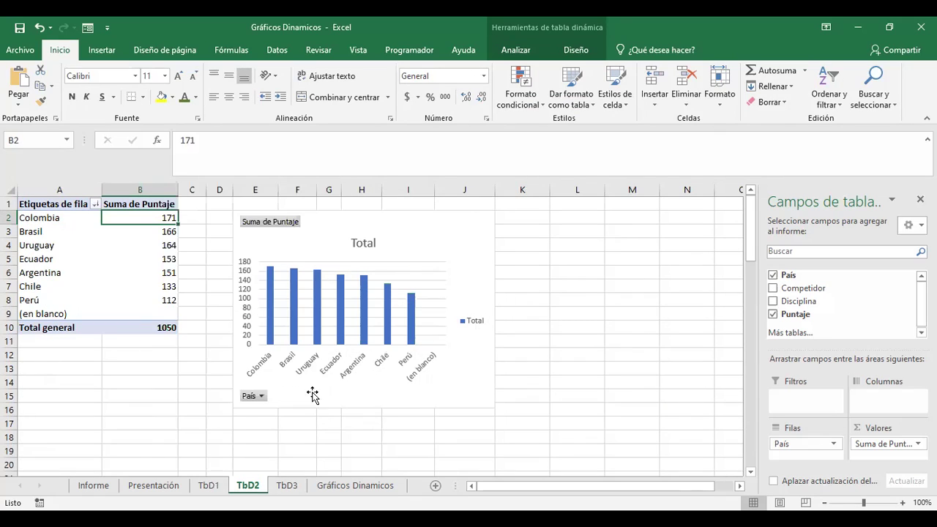
click(152, 486)
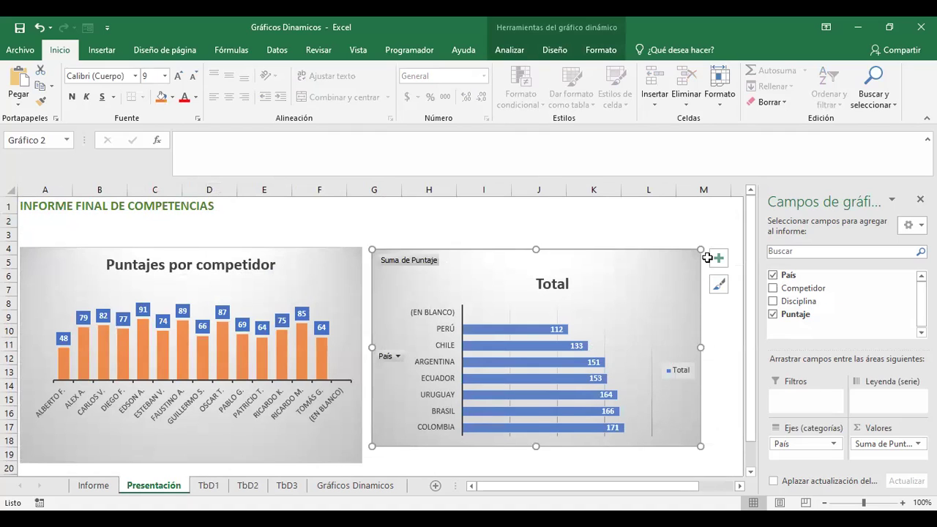
Try dark and hatched chart styles, then apply the grey-gradient style with orange bars
click(718, 284)
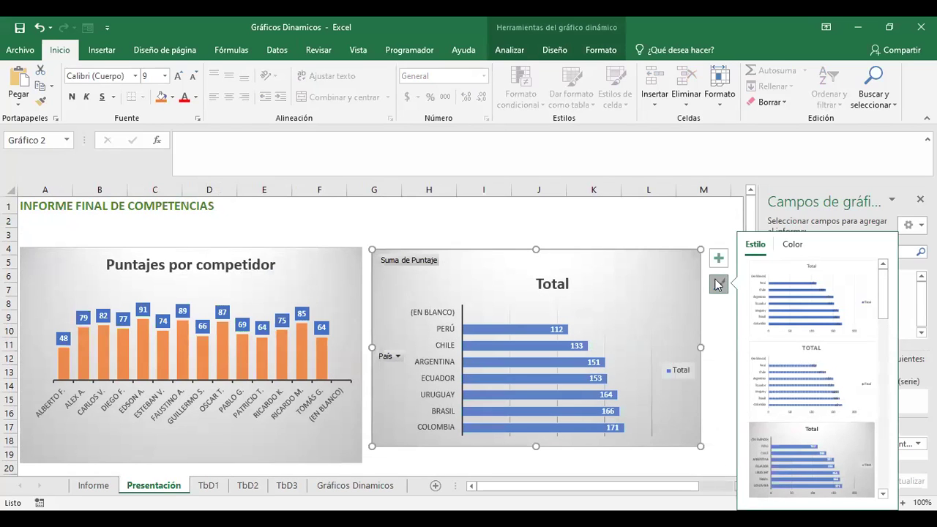
mouse_move(885, 293)
mouse_down()
mouse_move(876, 409)
mouse_move(883, 465)
mouse_up()
click(822, 308)
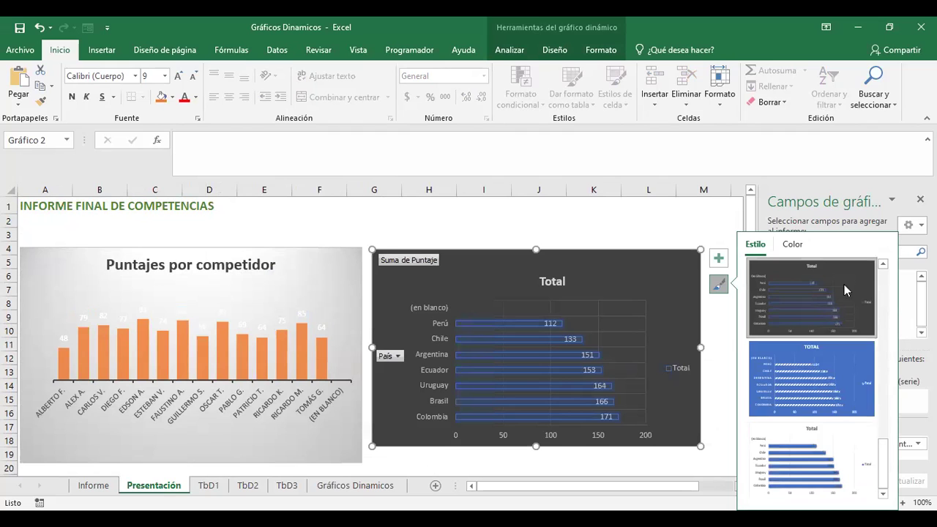
click(794, 246)
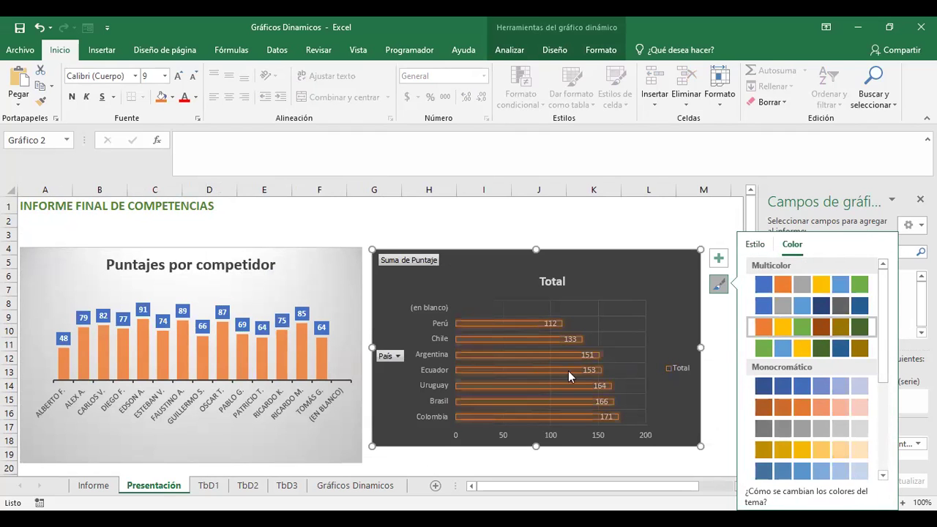
click(759, 247)
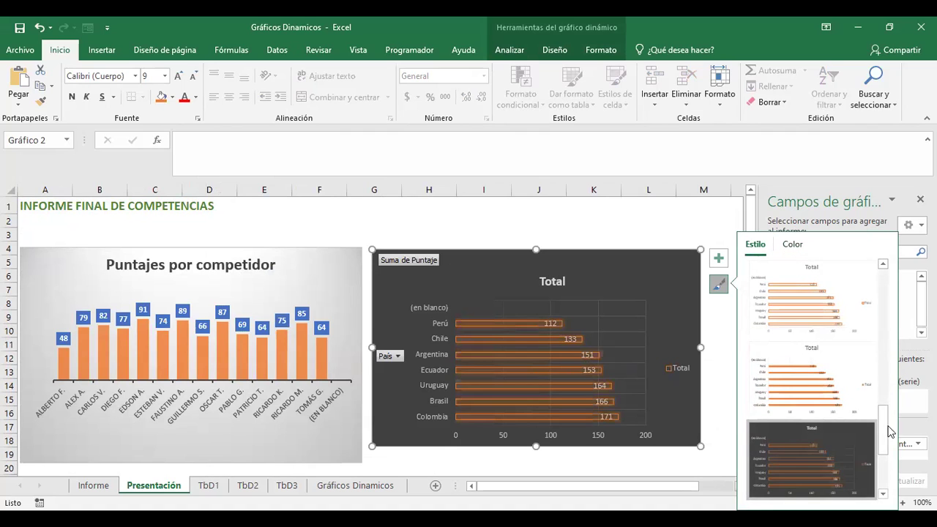
drag(883, 428, 883, 372)
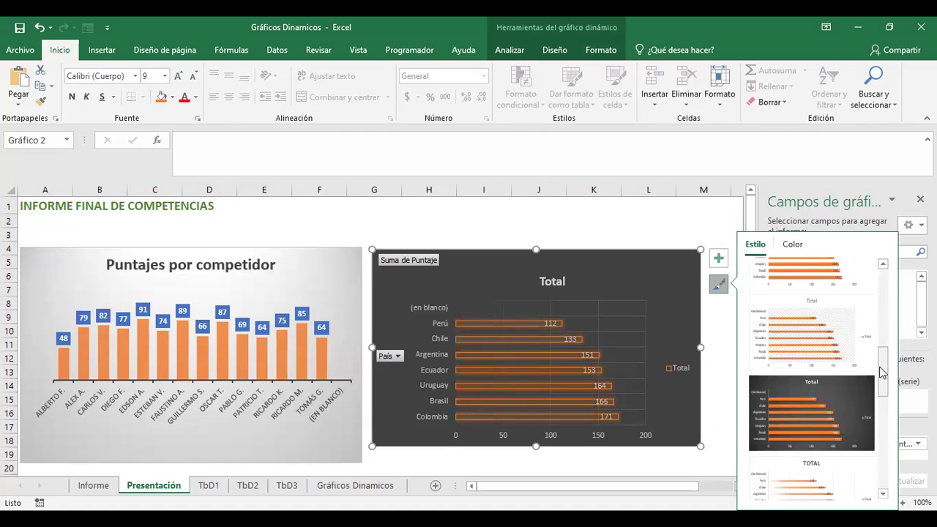
click(810, 330)
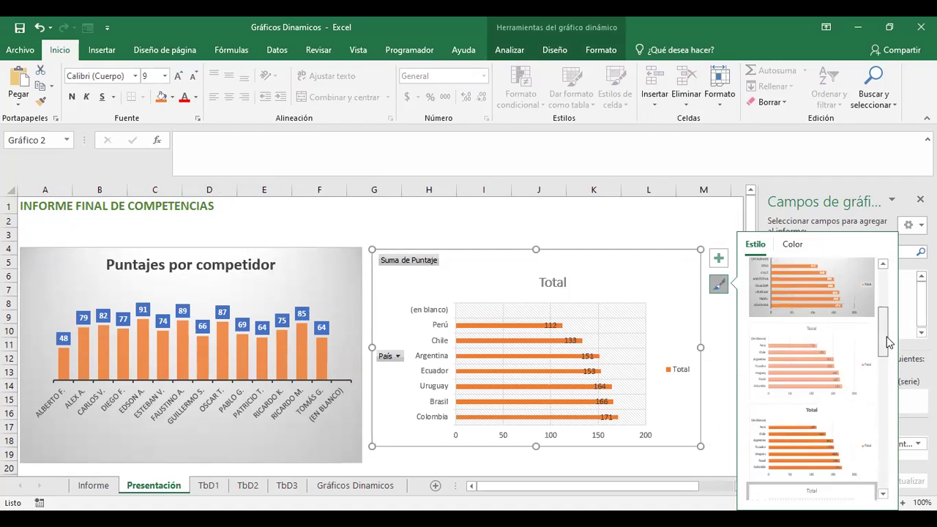
scroll(818, 308, up, 2)
click(818, 290)
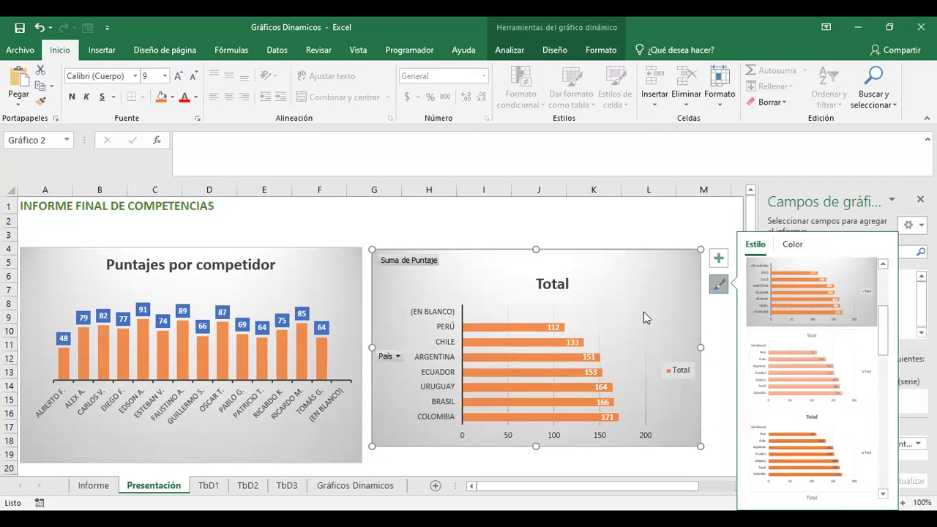
click(334, 257)
Shrink the Puntajes por competidor chart slightly
mouse_move(361, 462)
mouse_down()
mouse_move(343, 442)
mouse_move(350, 449)
mouse_move(372, 427)
mouse_up()
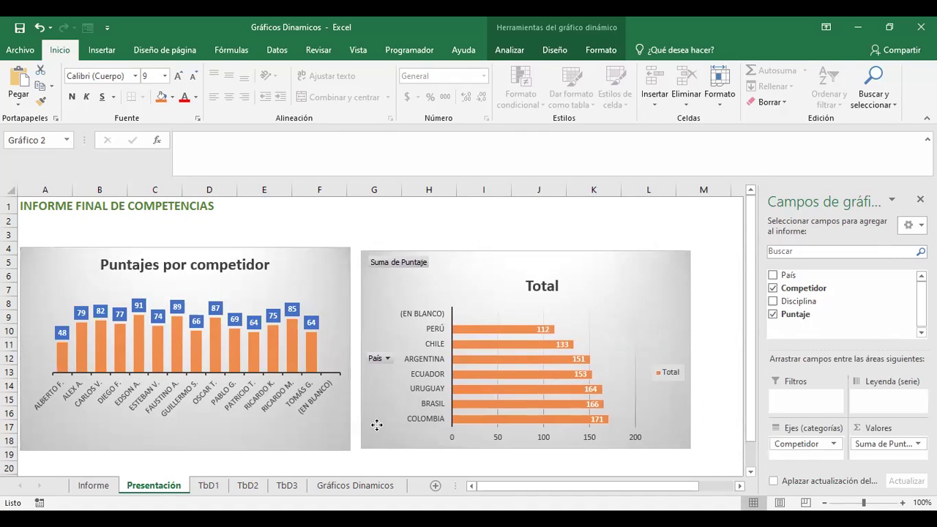
drag(378, 298, 371, 296)
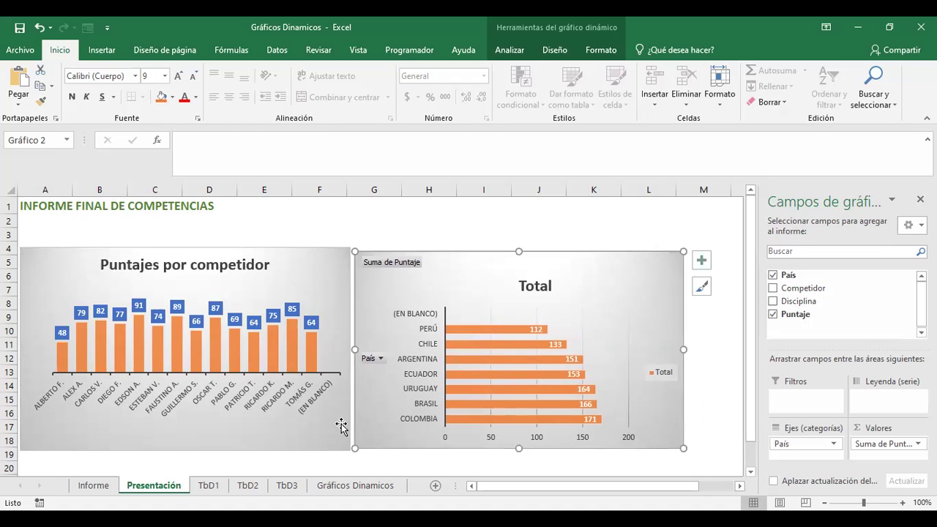
click(351, 447)
drag(351, 447, 348, 440)
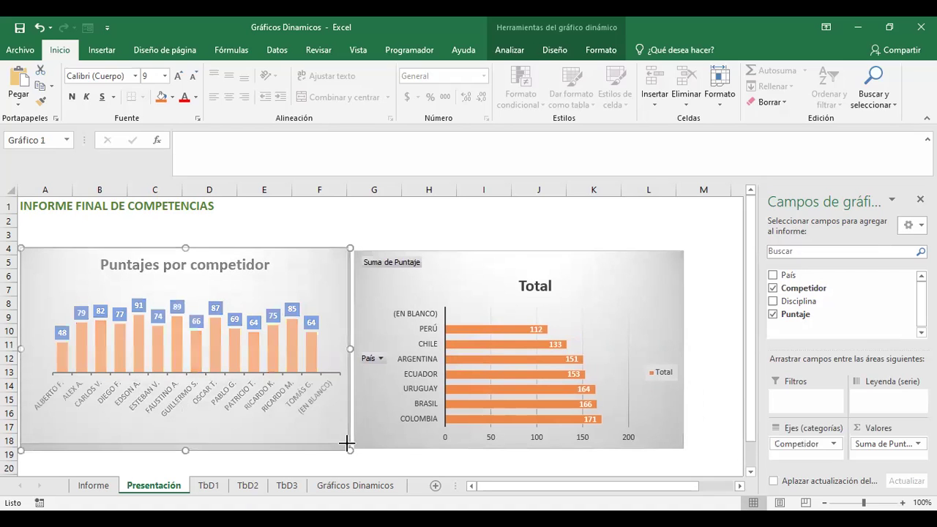
click(499, 216)
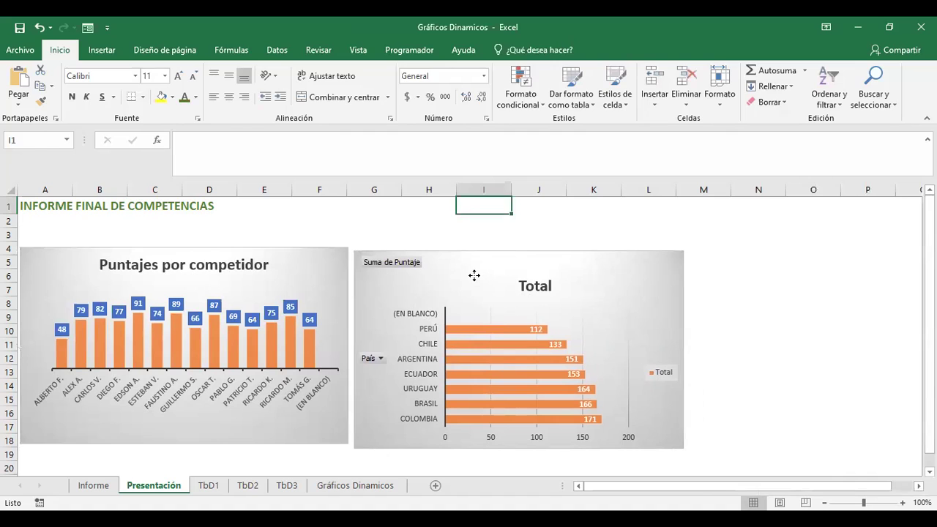
Nudge and shrink the country chart, then select its Total legend
drag(476, 276, 471, 274)
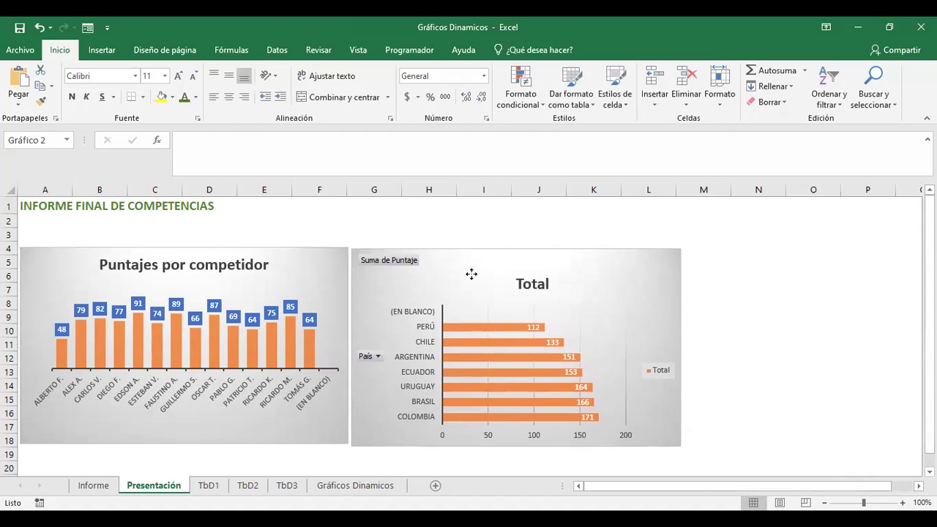
drag(471, 274, 471, 272)
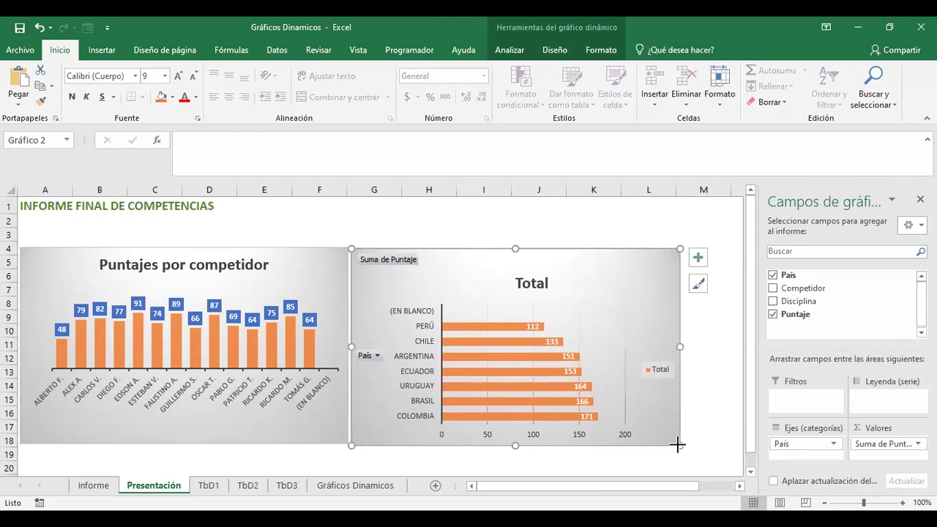
drag(678, 443, 675, 442)
click(703, 414)
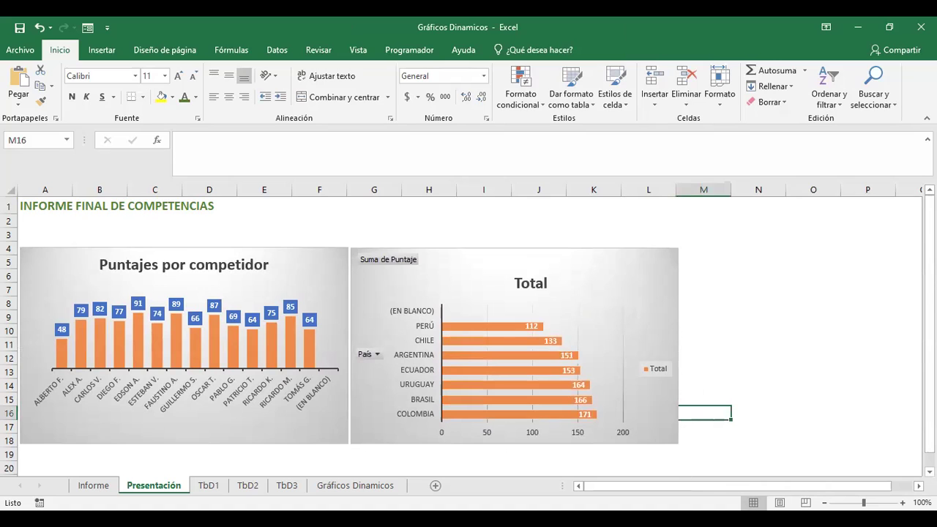
click(627, 271)
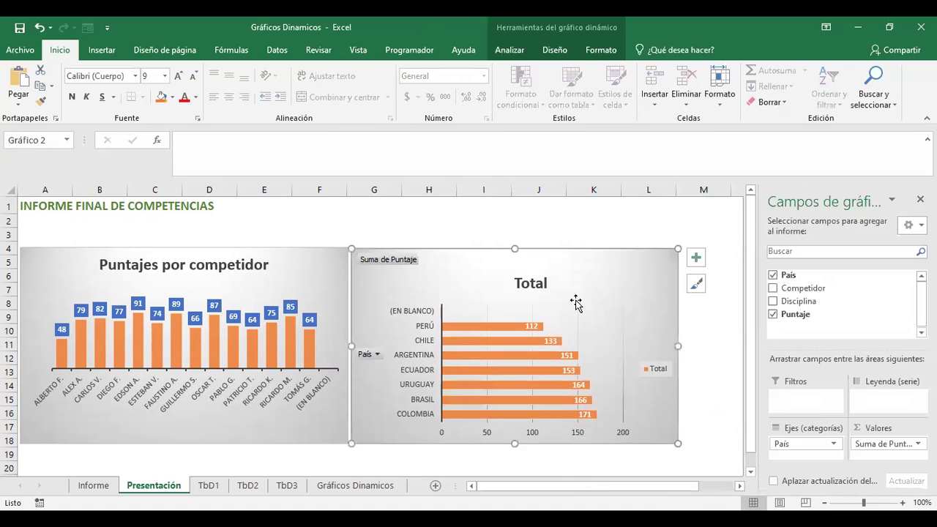
click(662, 371)
Delete the Total legend and retitle the chart from 'Total' to 'Puntos por país'
key(Delete)
click(546, 284)
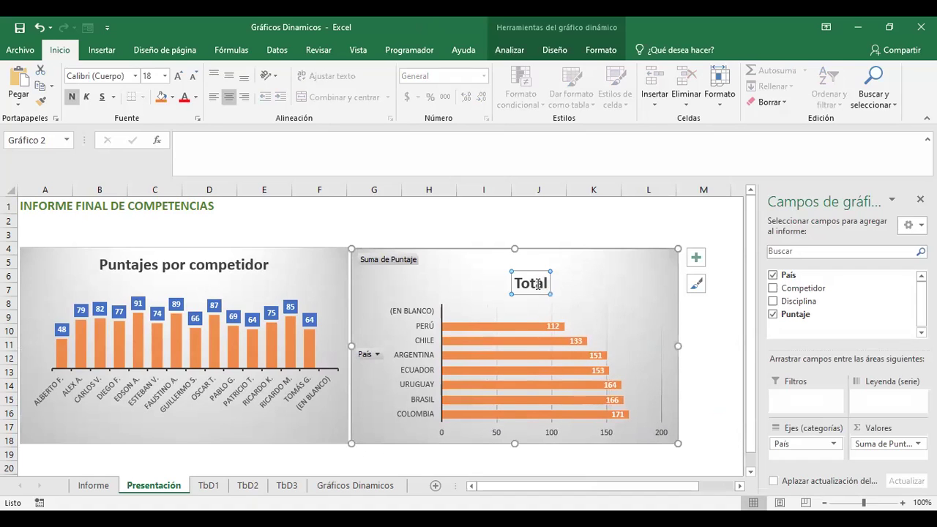
key(End)
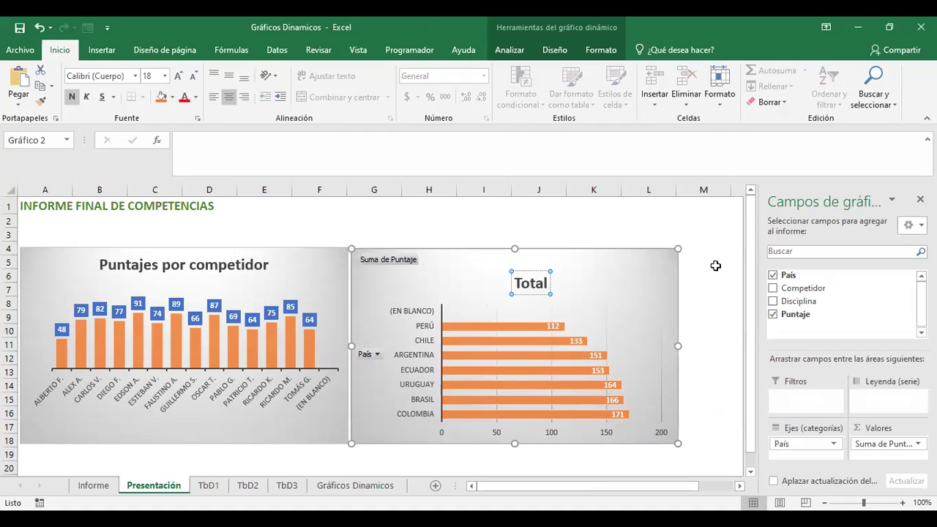
key(BackSpace)
key(BackSpace)
key(BackSpace)
key(BackSpace)
key(BackSpace)
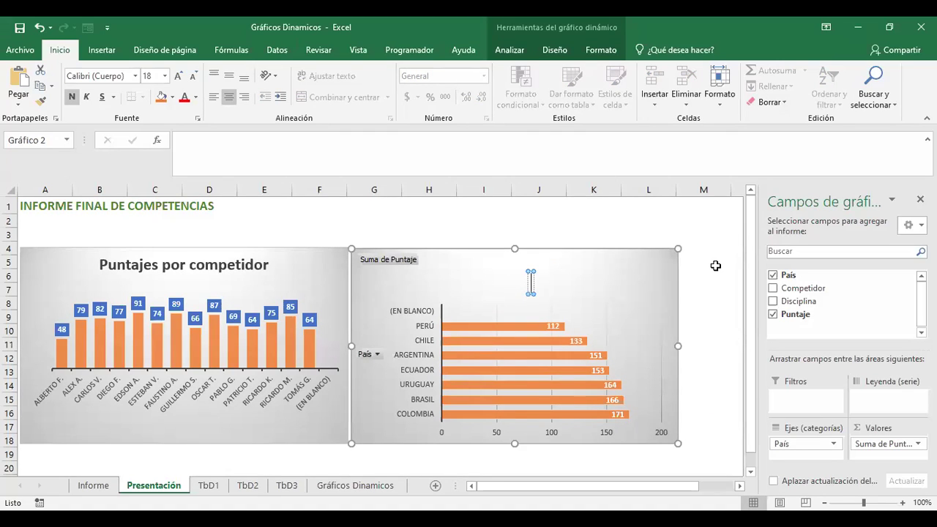
text(Put)
key(BackSpace)
text(ntos)
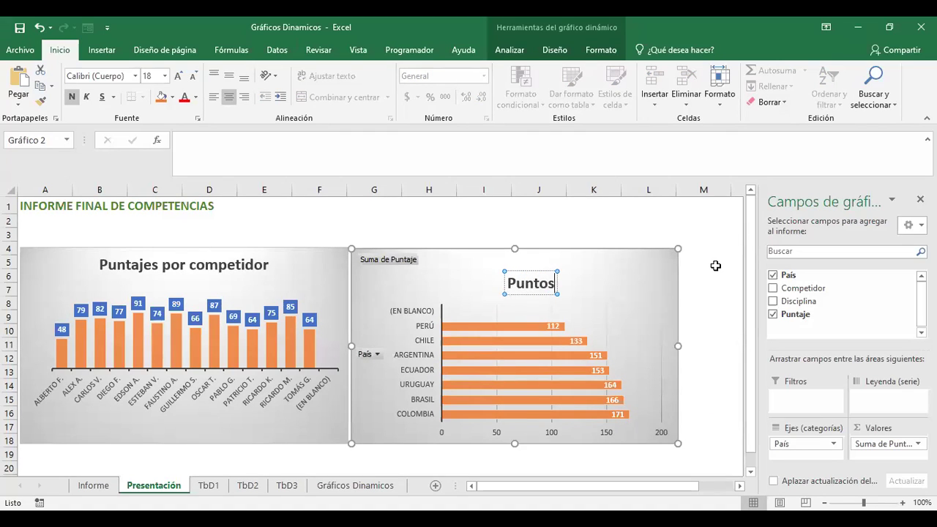
text( po rp)
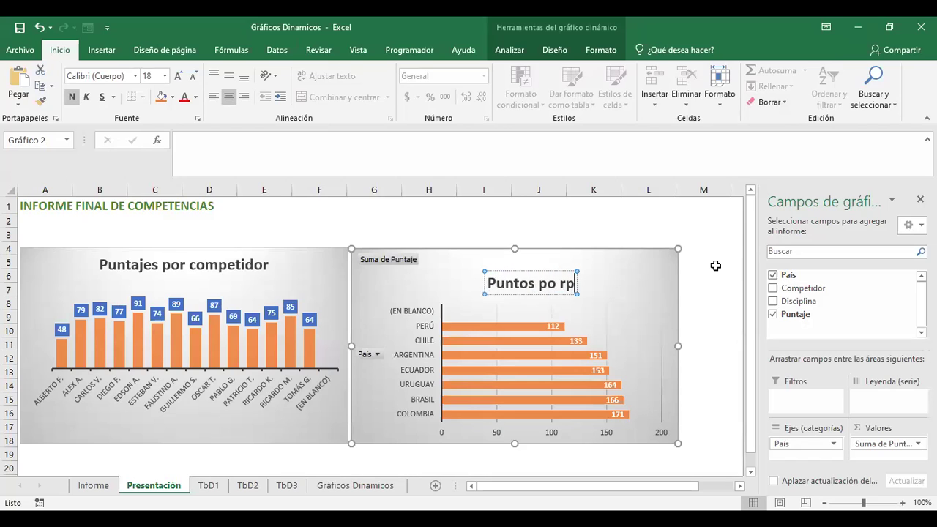
key(BackSpace)
key(BackSpace)
key(BackSpace)
text(r)
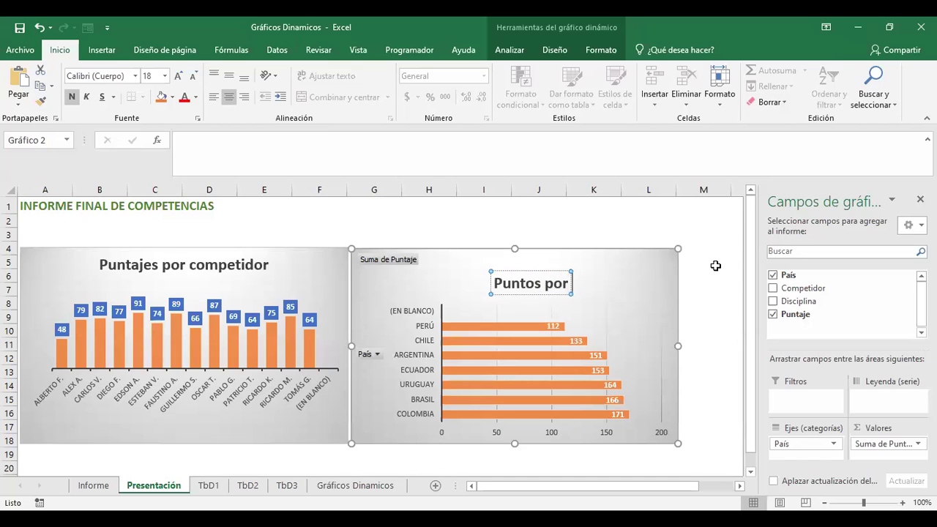
text( país)
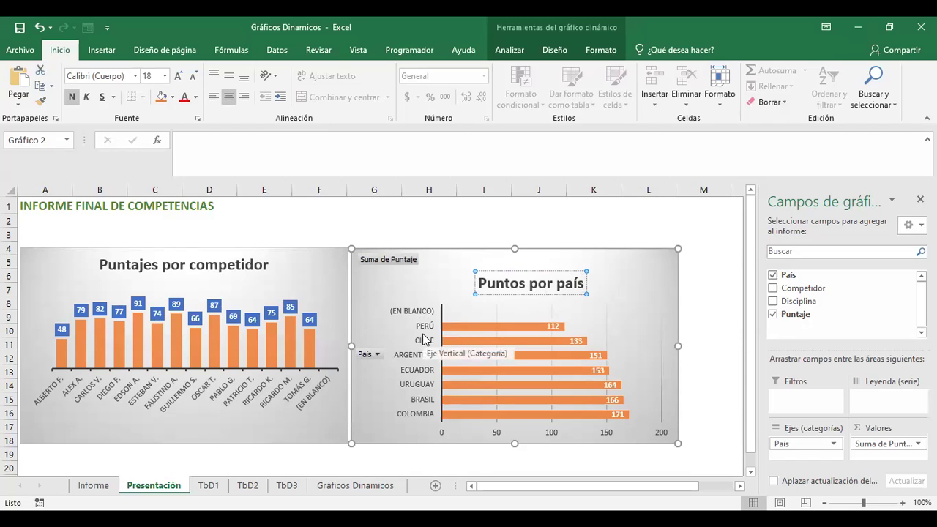
click(614, 367)
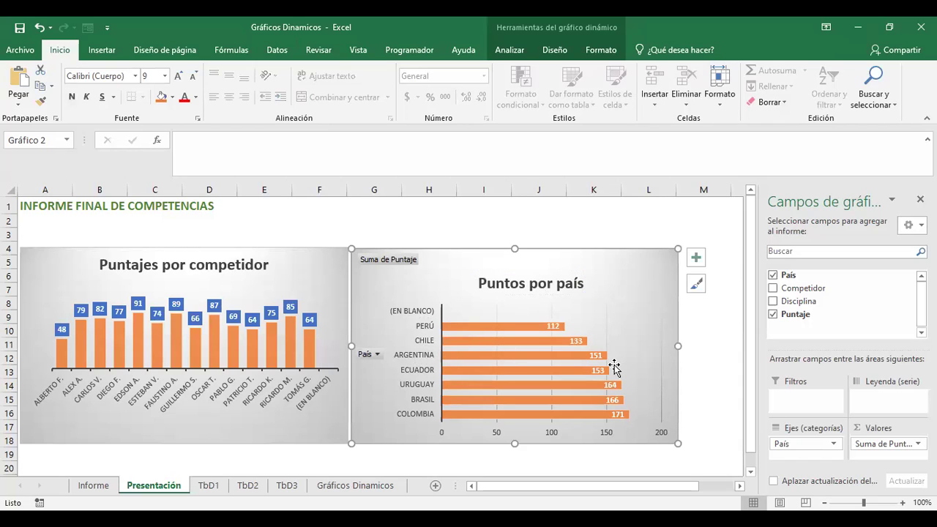
click(607, 436)
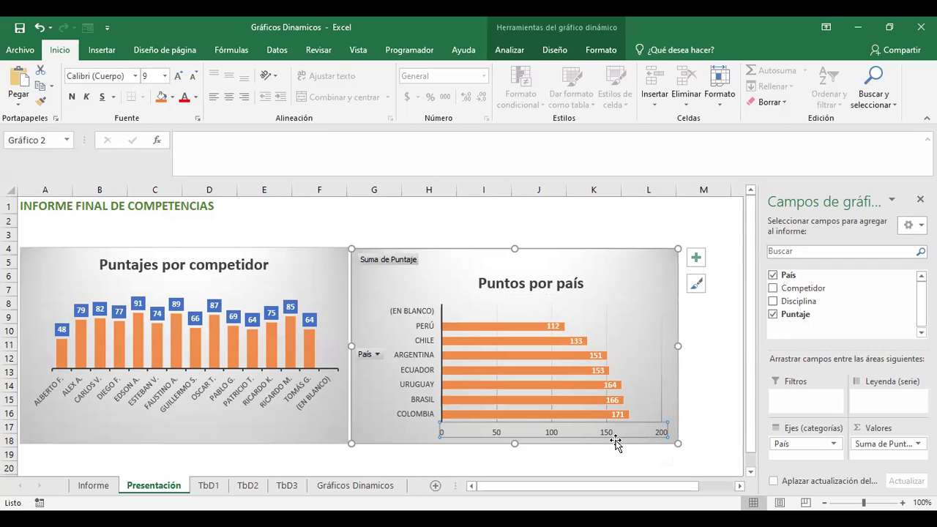
click(611, 375)
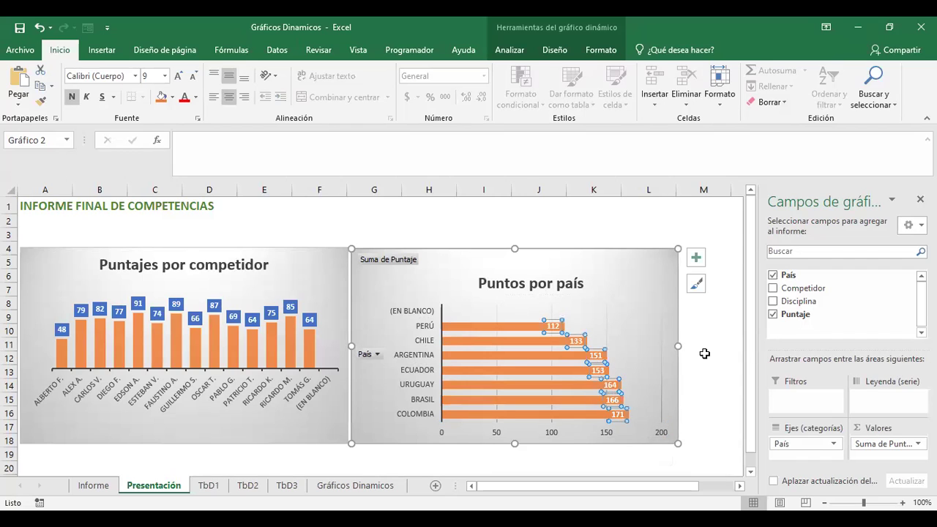
key(Delete)
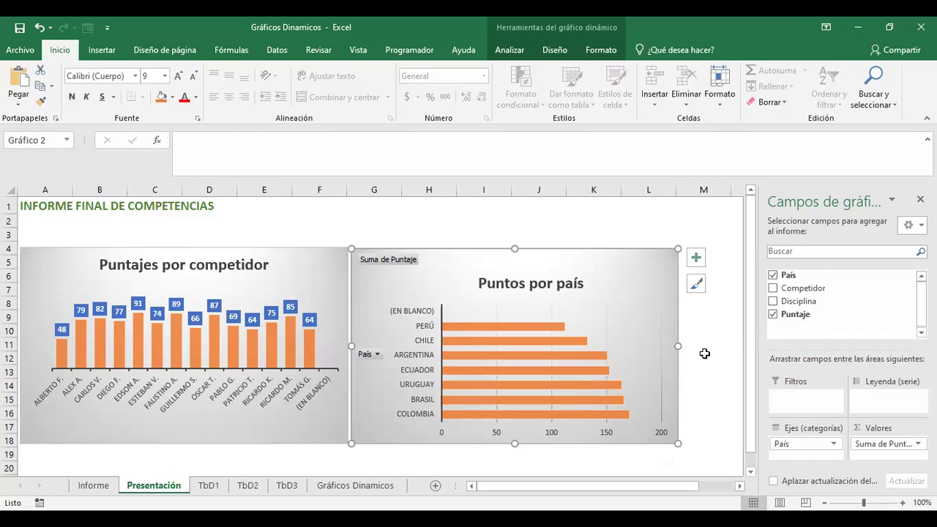
key(ctrl+z)
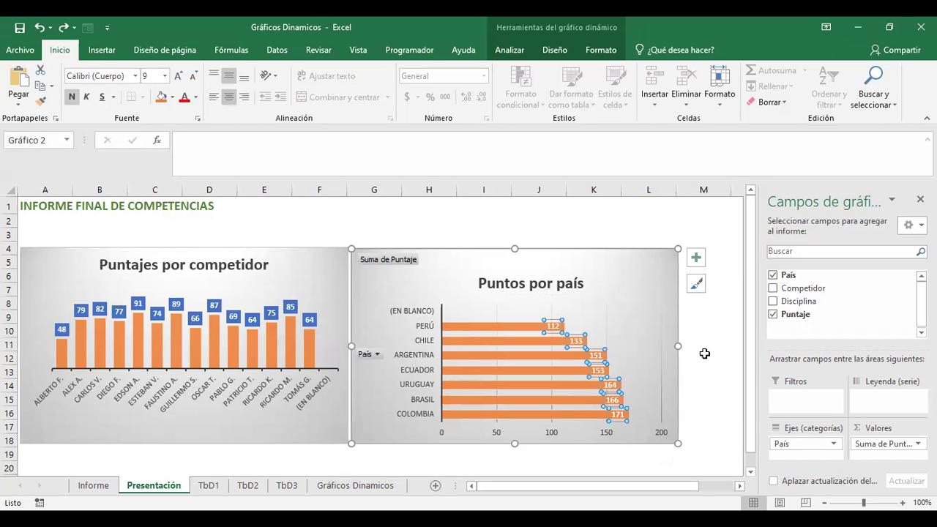
key(Escape)
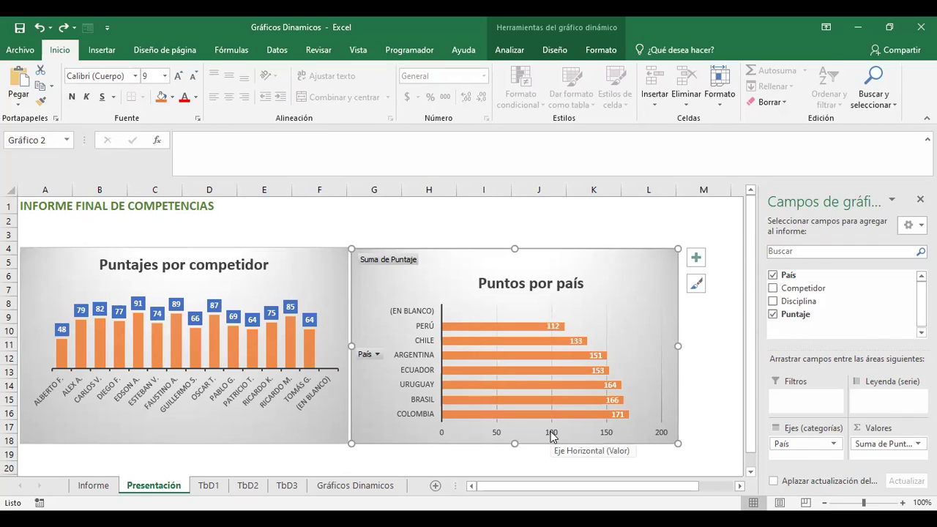
Uncheck Ejes > Horizontal primario to hide the 0–200 value axis
click(697, 257)
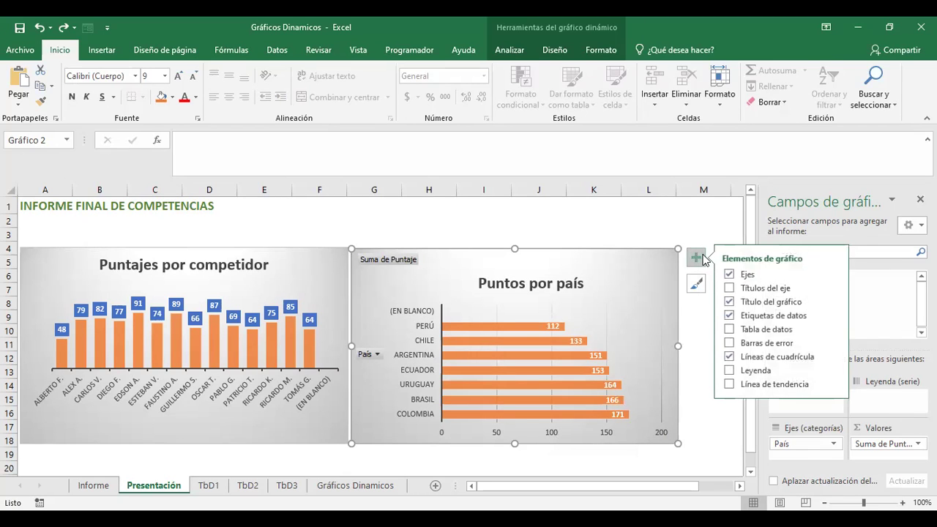
click(834, 275)
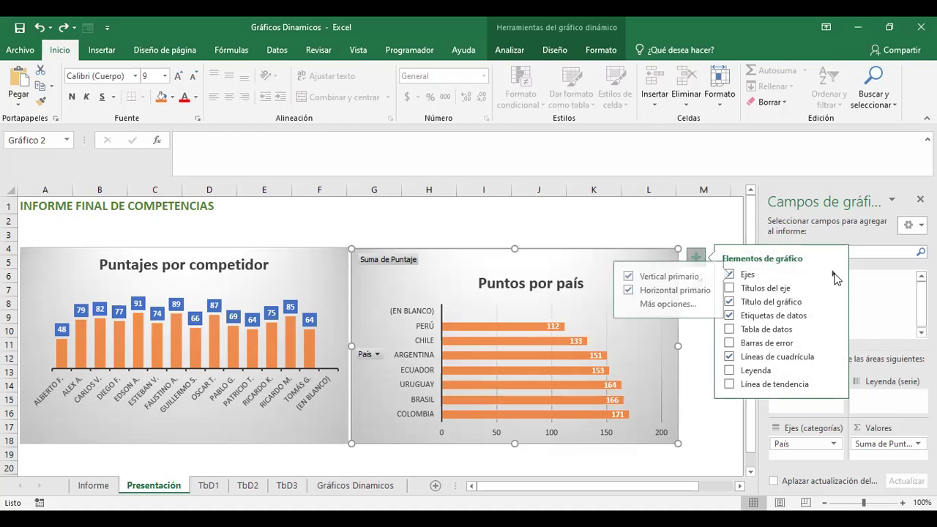
click(623, 290)
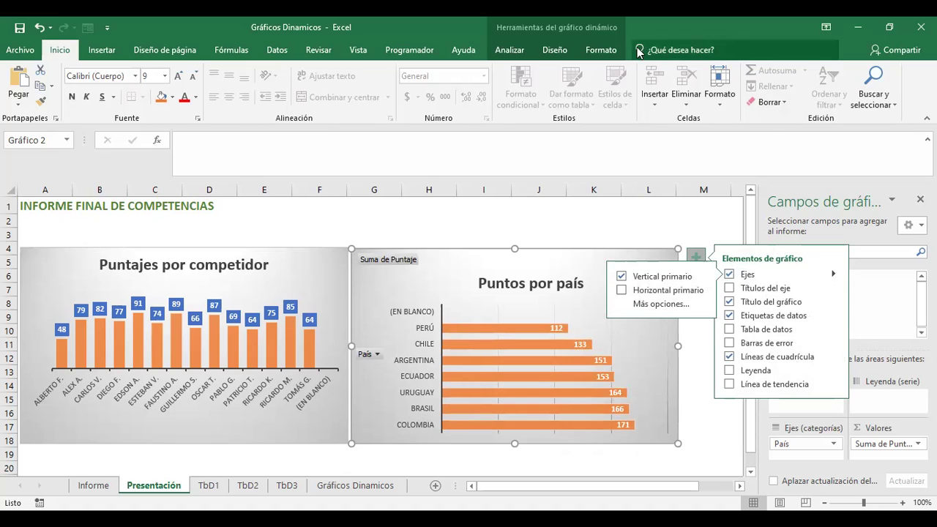
click(529, 51)
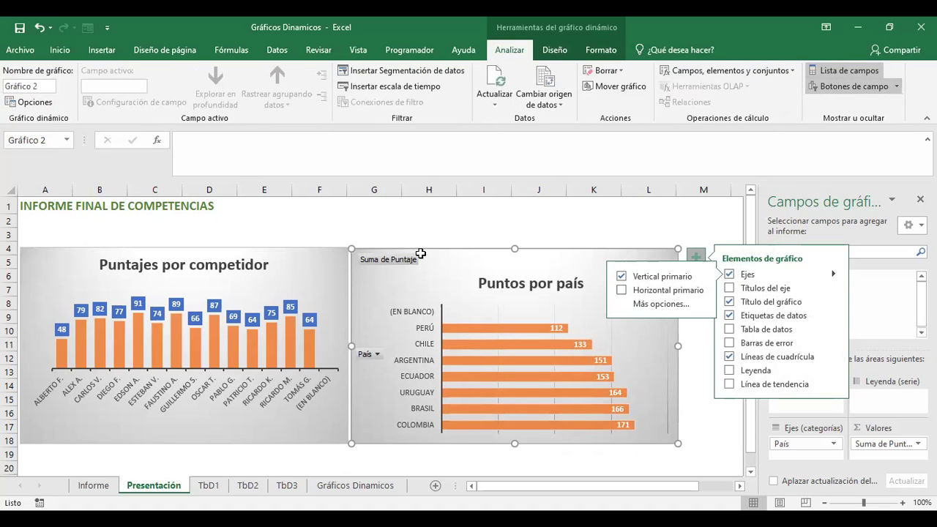
Check the País filter, then hide all field buttons via Botones de campo > Ocultar todos
click(419, 221)
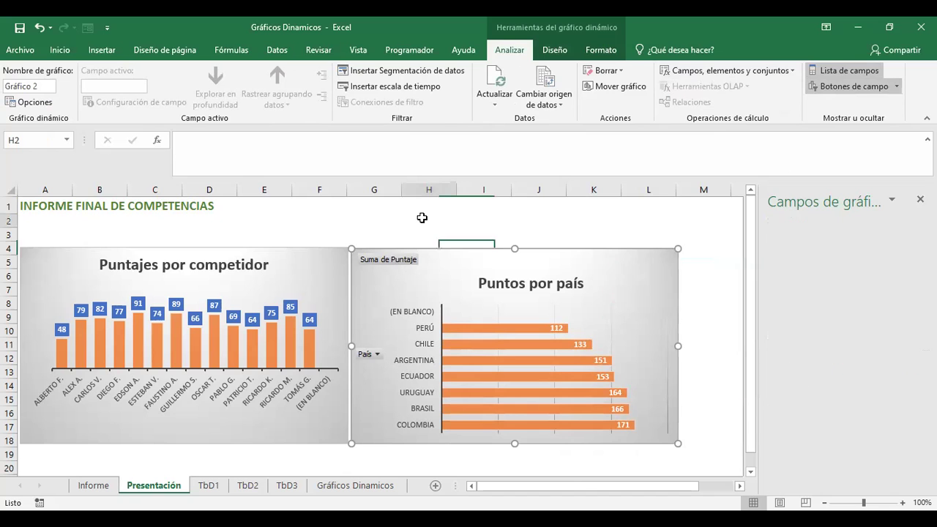
click(378, 356)
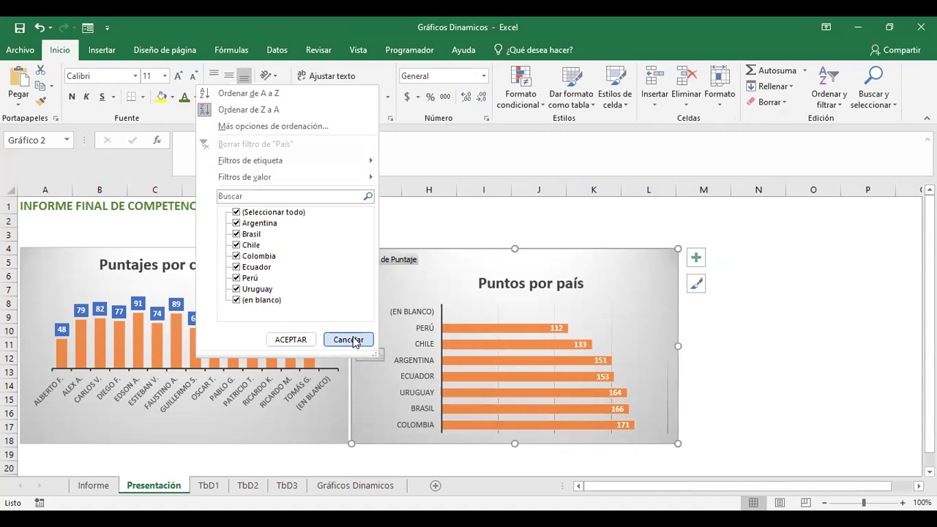
click(376, 366)
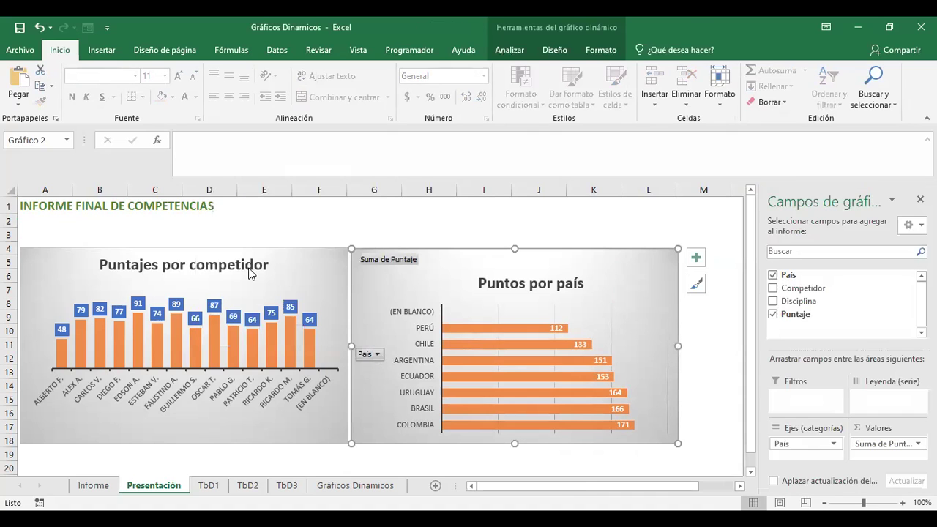
click(370, 355)
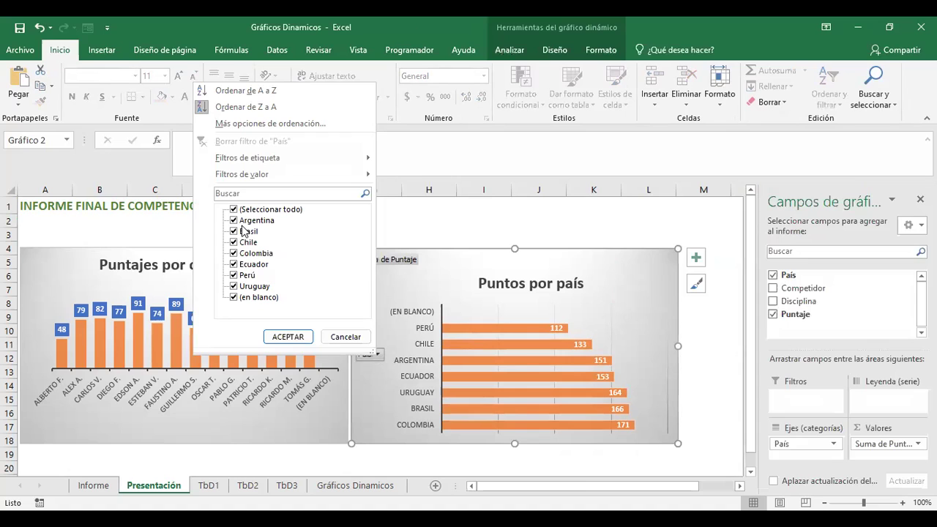
click(345, 337)
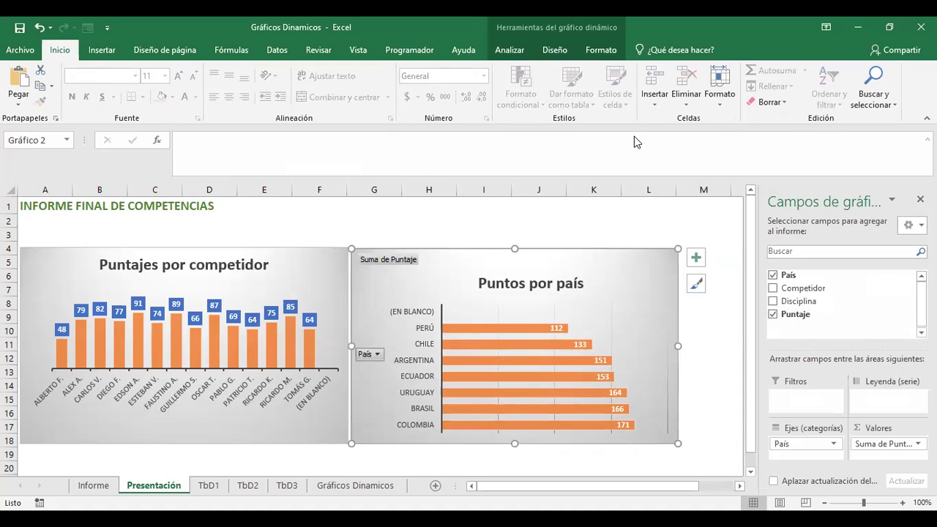
click(510, 52)
click(897, 86)
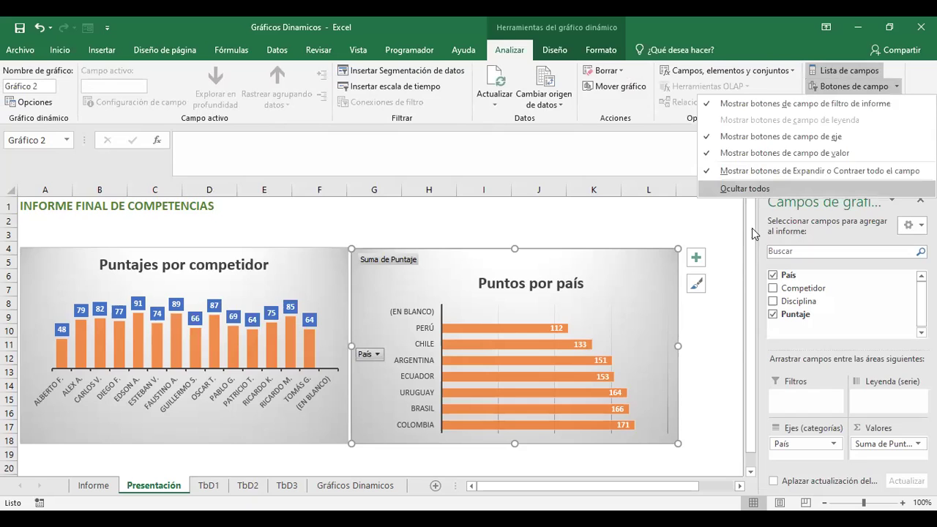
key(Return)
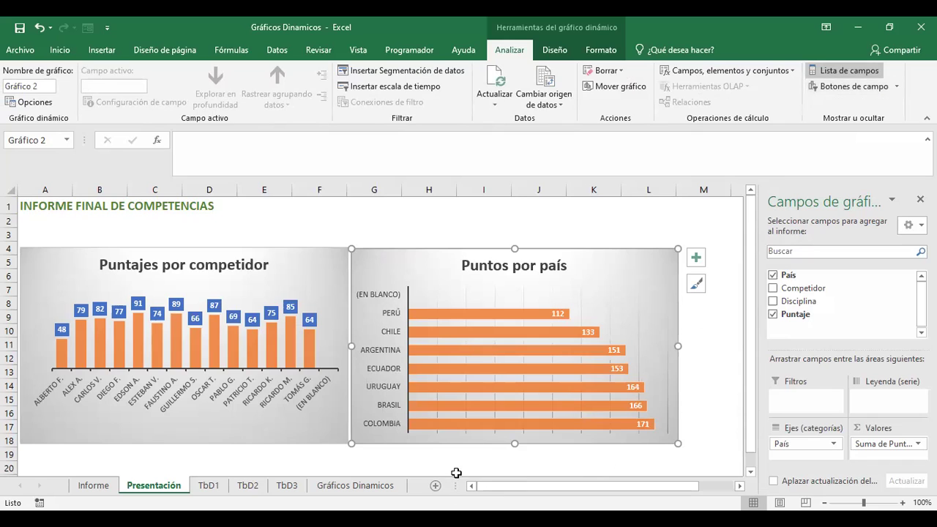
Switch the Puntos por país chart to a colour palette with green bars
click(615, 351)
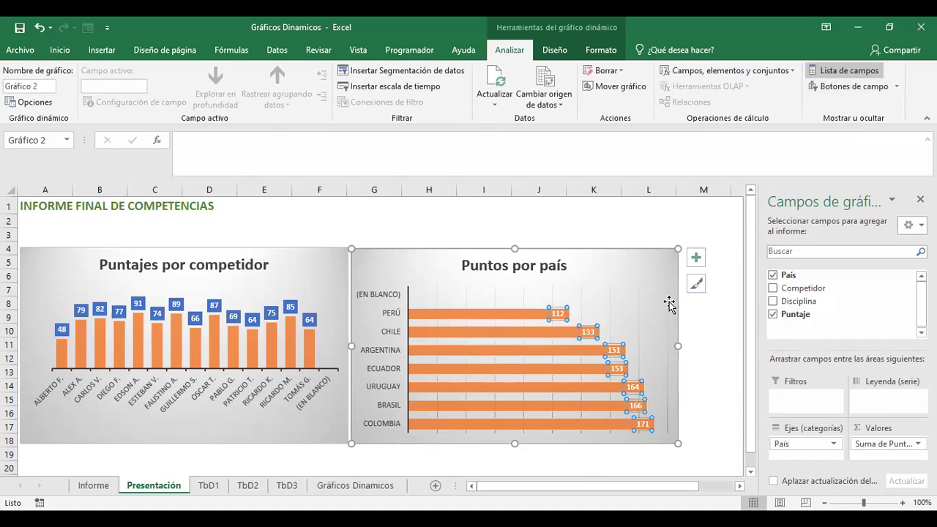
click(695, 284)
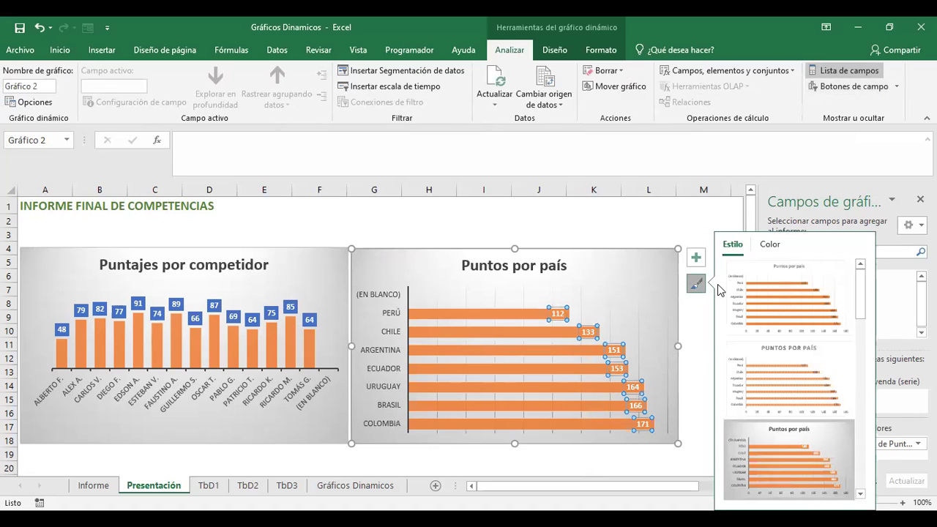
click(771, 247)
click(774, 306)
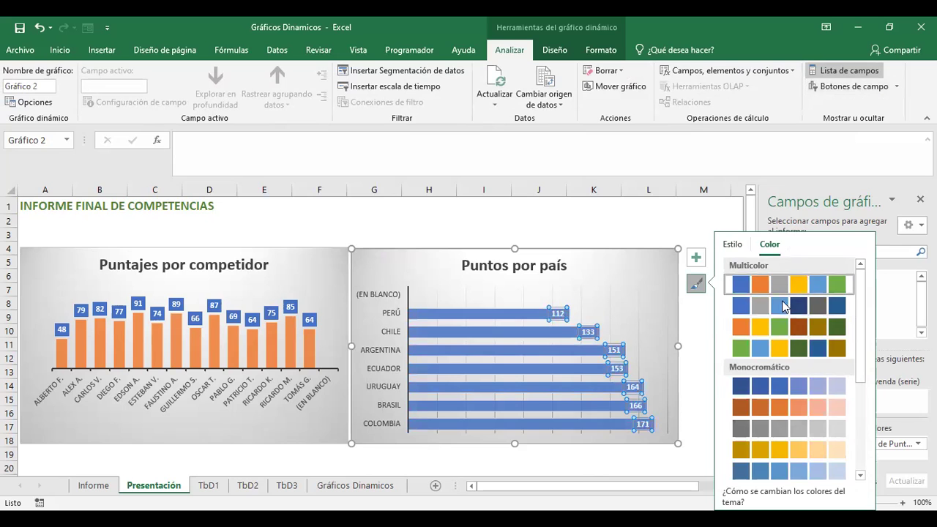
click(649, 234)
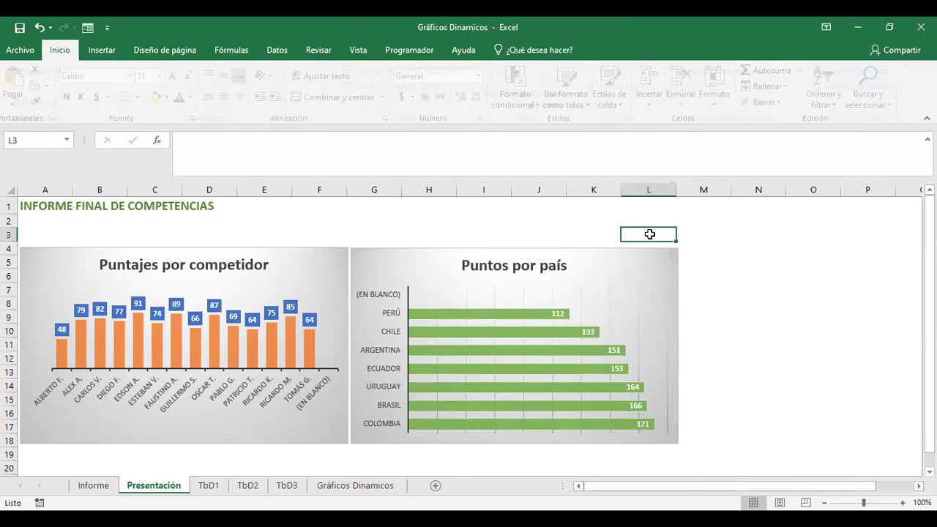
click(612, 251)
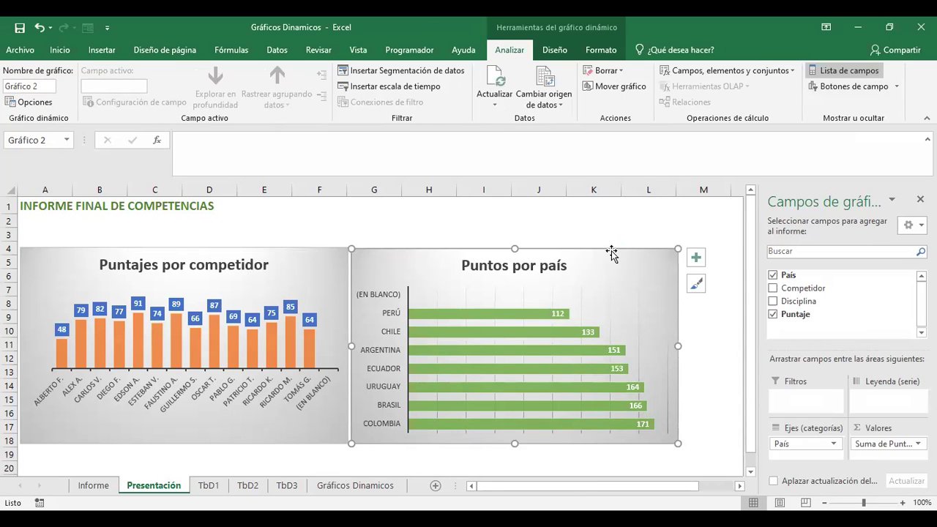
Delete the vertical gridlines from Puntos por país and select the bar series
click(640, 299)
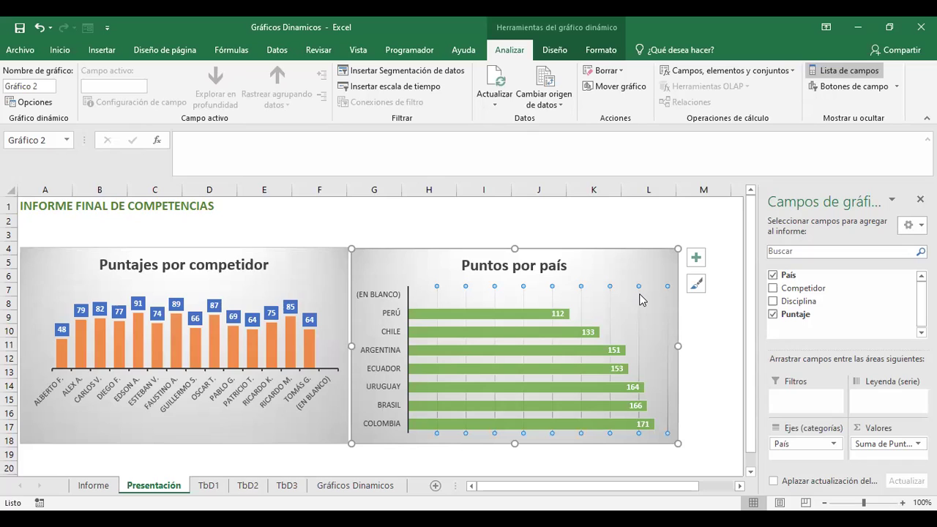
key(Delete)
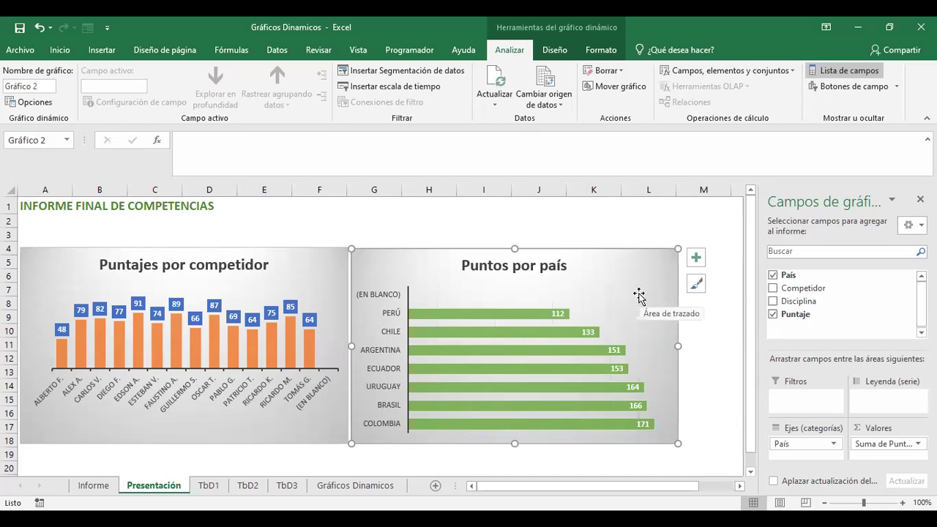
click(509, 315)
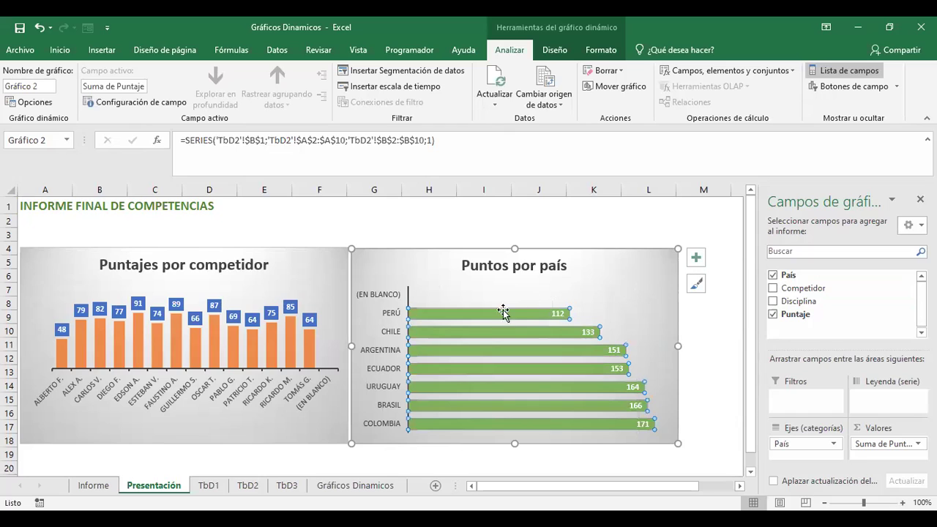
mouse_move(489, 314)
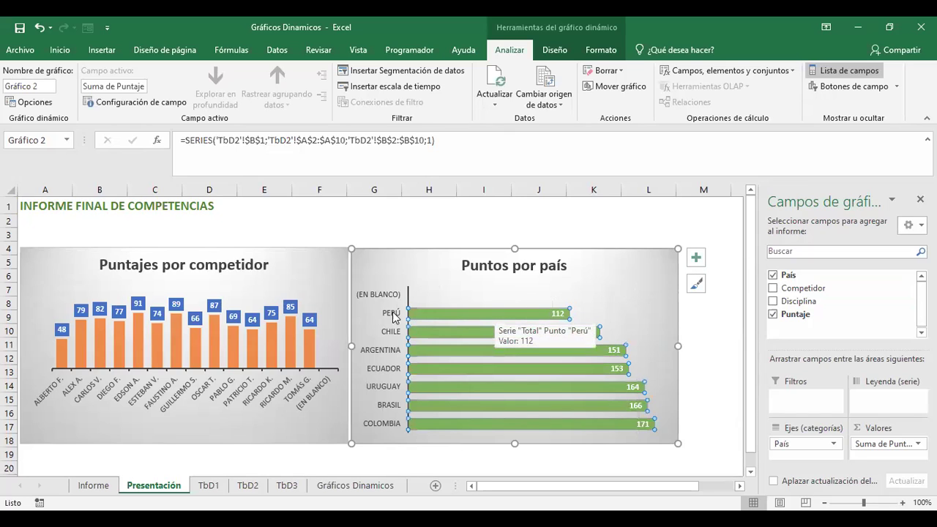
In Dar formato a serie de datos, set the bars' Ancho del rango to 42%
right_click(460, 390)
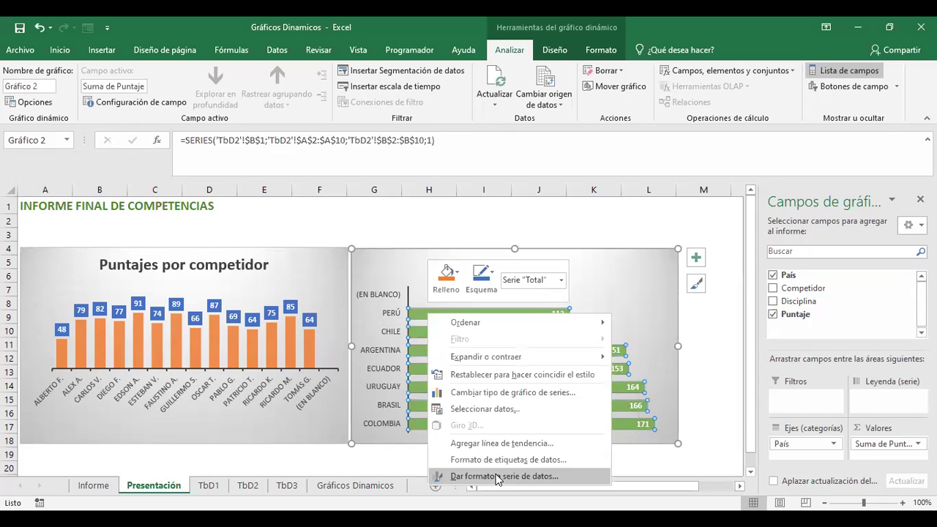
click(499, 479)
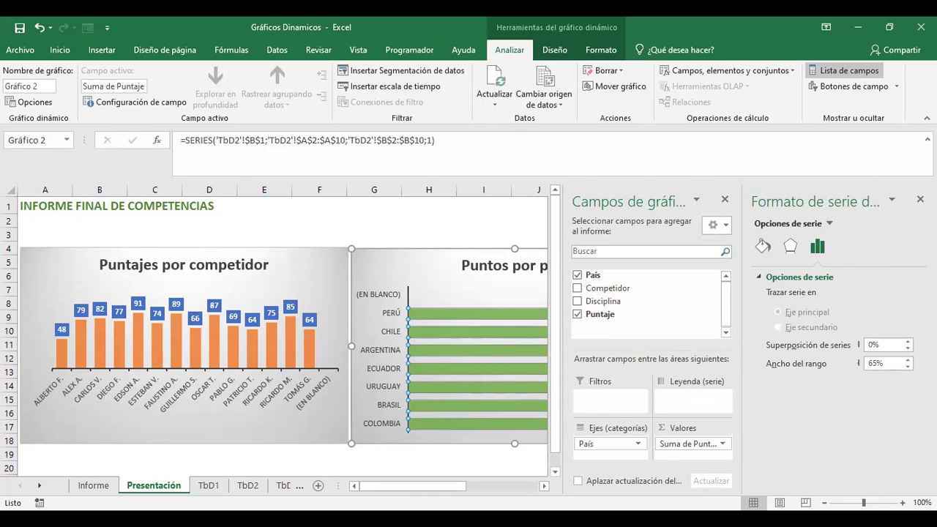
click(908, 361)
click(908, 361)
click(908, 361)
click(908, 361)
click(908, 360)
click(908, 360)
click(908, 368)
click(908, 367)
click(908, 368)
click(908, 368)
click(908, 368)
click(908, 367)
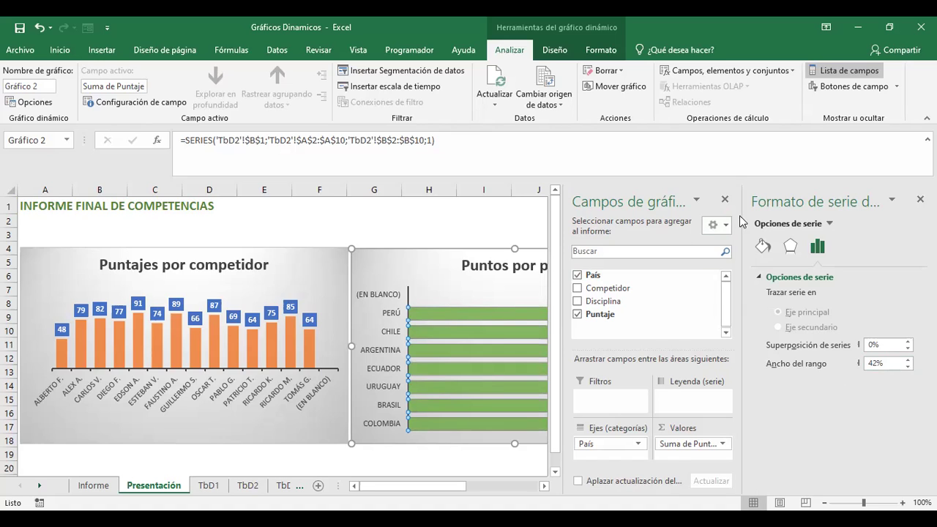
Give the Puntos por país bar outline a gradient line with its first stop at 35%
click(790, 246)
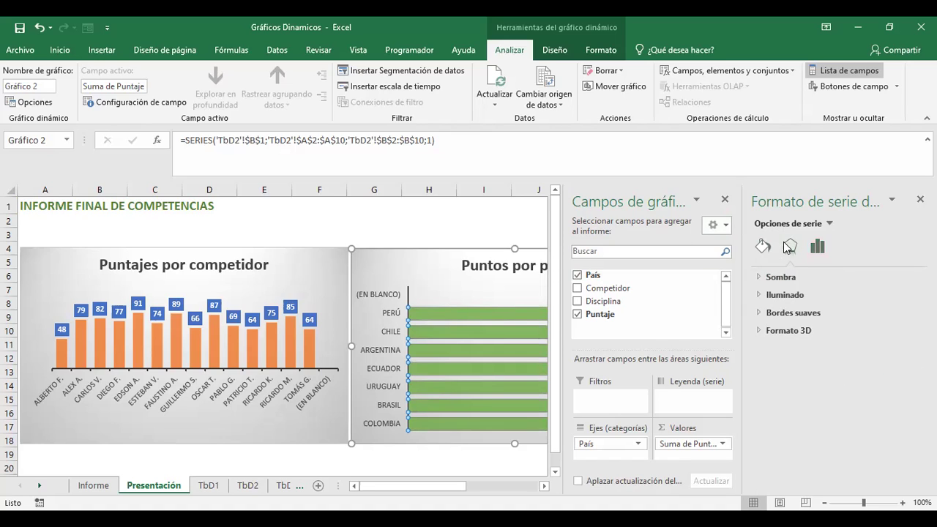
click(764, 249)
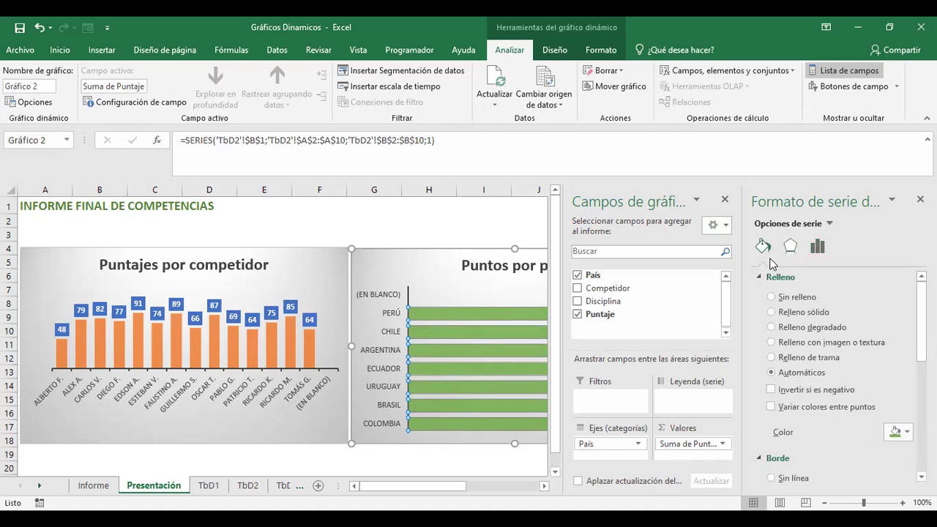
scroll(843, 413, down, 4)
scroll(838, 408, down, 3)
scroll(839, 408, down, 2)
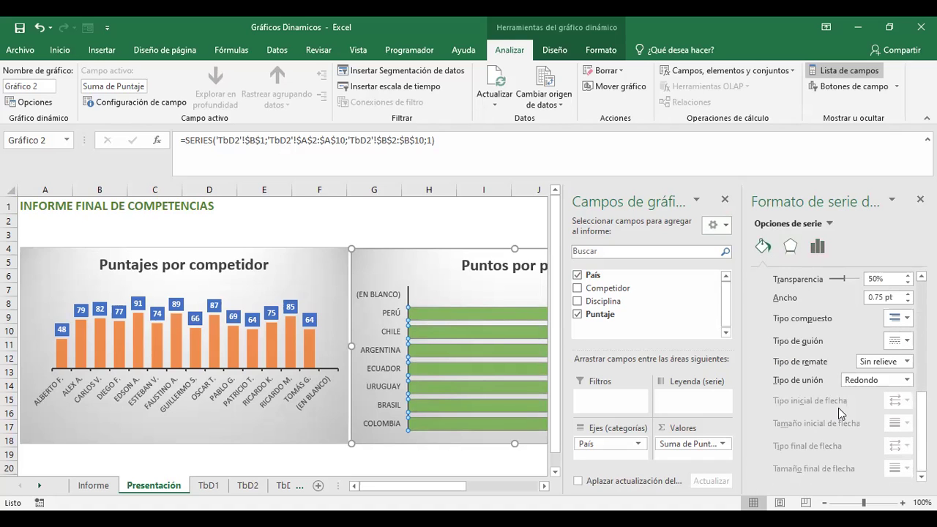
scroll(838, 359, up, 1)
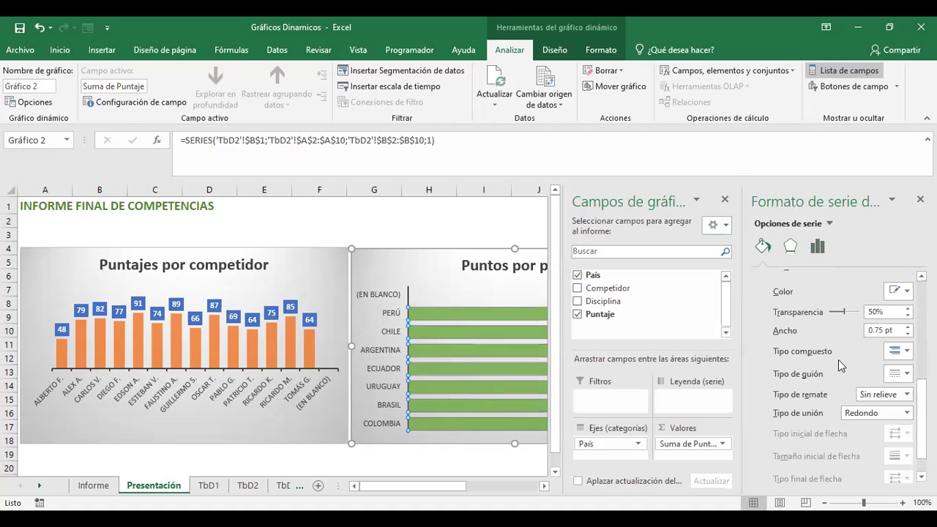
scroll(839, 360, up, 1)
mouse_move(845, 346)
mouse_down()
mouse_move(873, 350)
mouse_move(852, 351)
mouse_up()
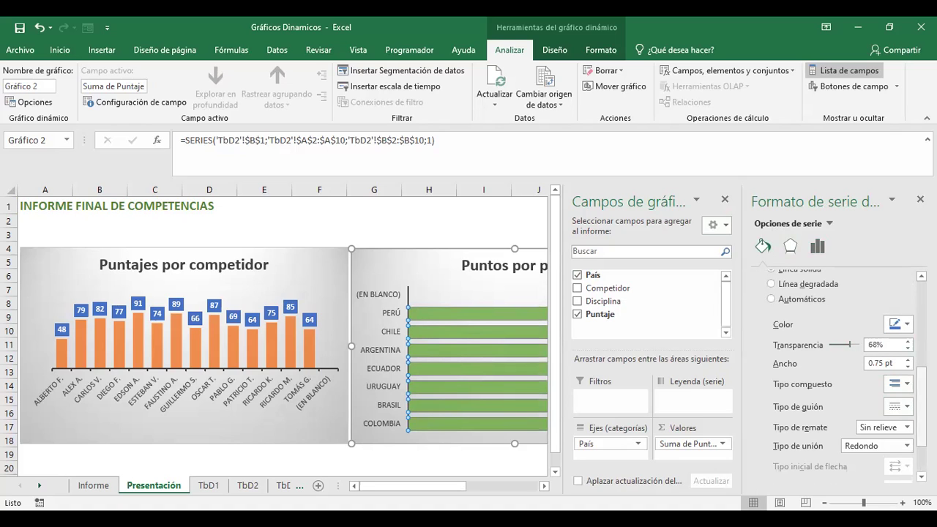
scroll(884, 432, up, 1)
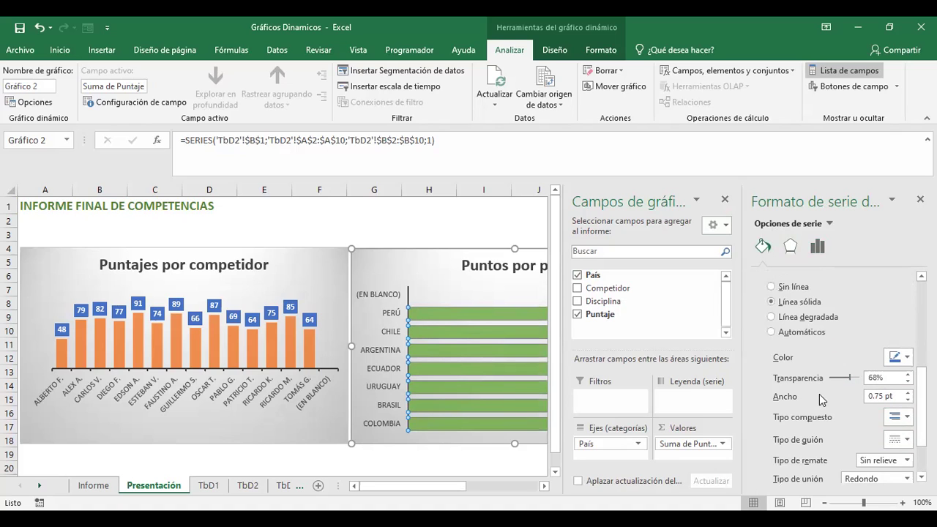
click(772, 317)
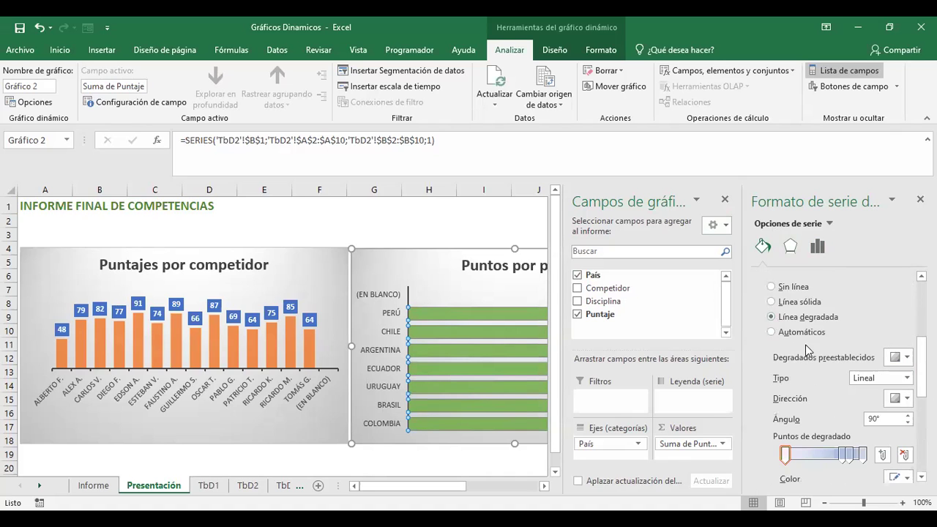
scroll(787, 389, up, 1)
scroll(839, 393, down, 3)
drag(785, 389, 811, 390)
scroll(813, 331, up, 5)
scroll(813, 330, up, 2)
scroll(812, 328, up, 1)
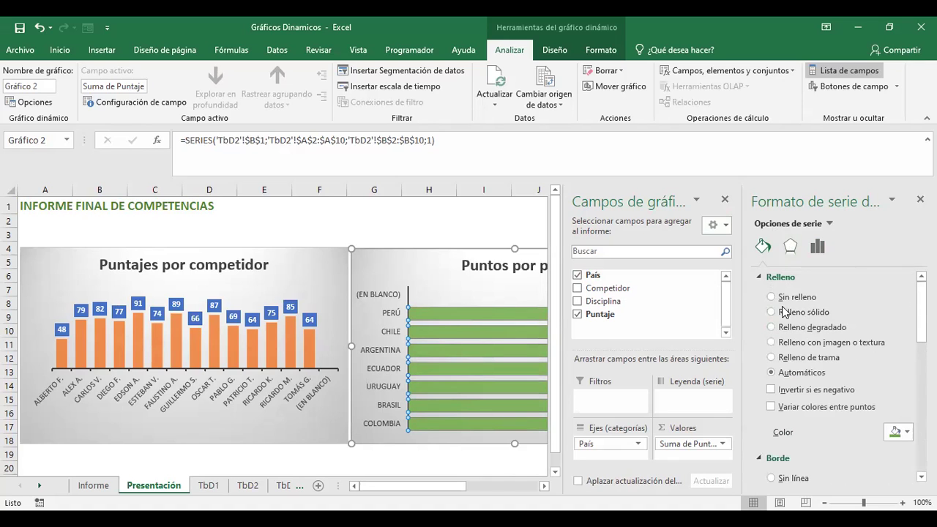
Fill the bars with a pale blue gradient, close the side panes and select the value labels
click(777, 328)
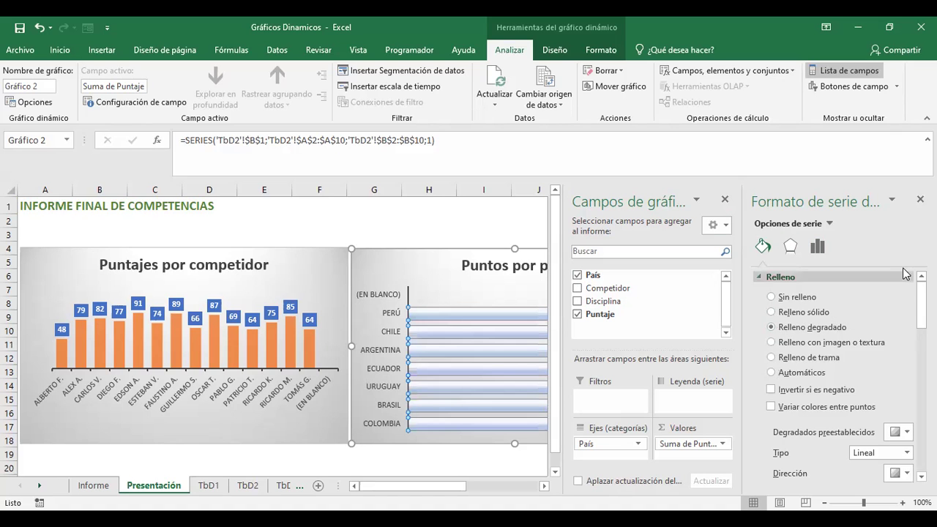
drag(921, 304, 921, 342)
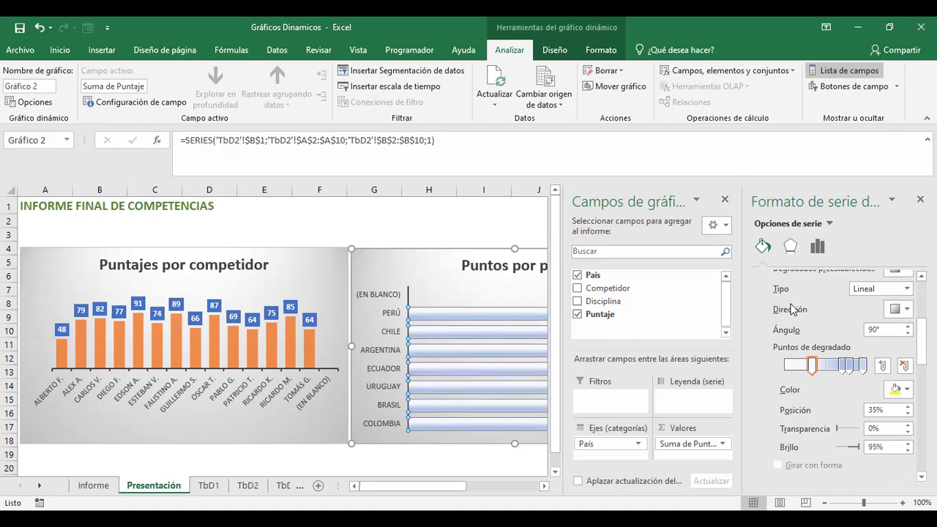
click(920, 199)
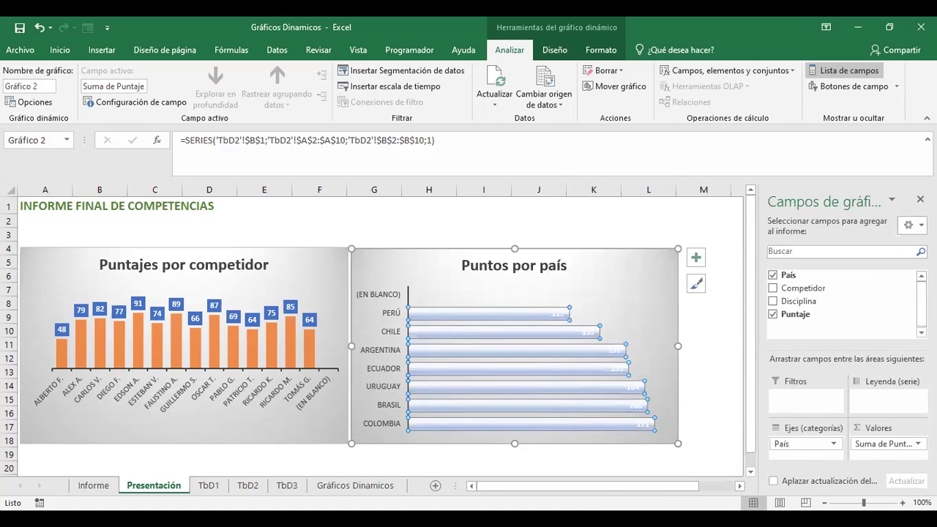
click(920, 199)
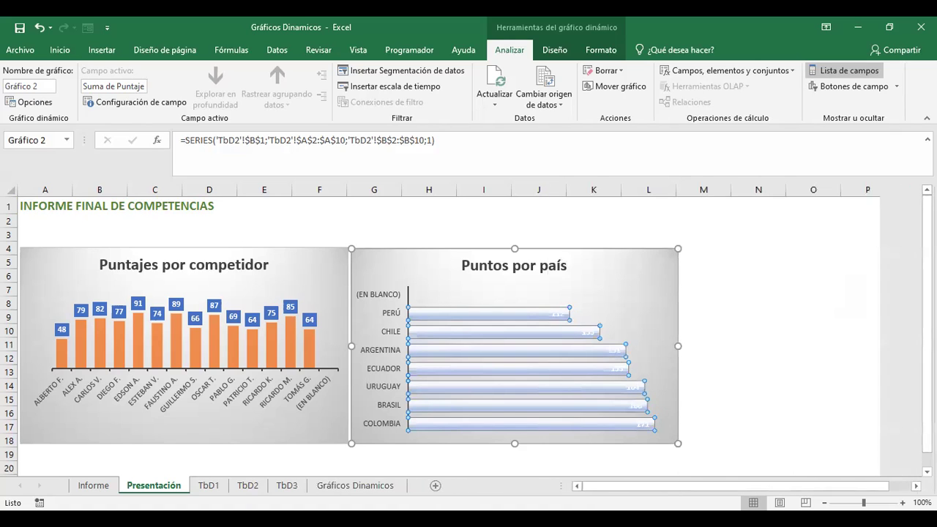
click(618, 354)
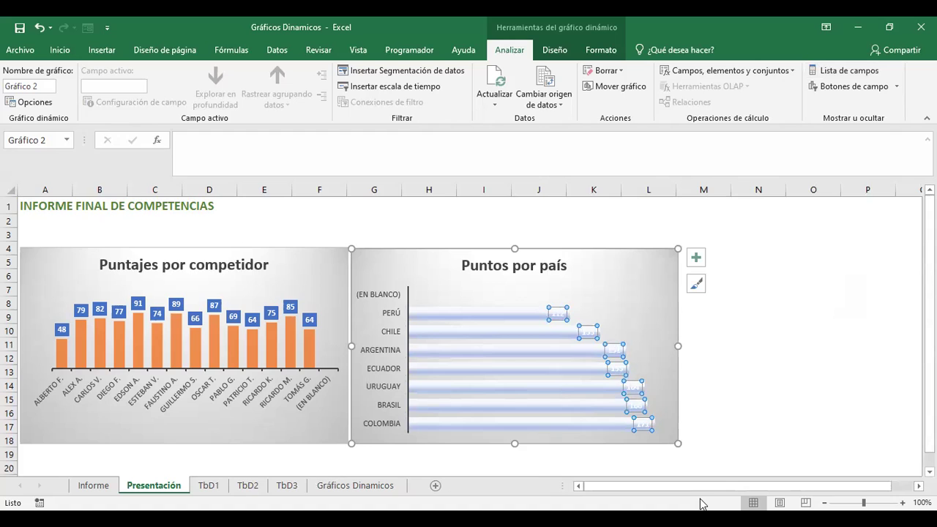
Set the data label position to Centro in the label formatting pane (Ctrl+1)
key(ctrl+1)
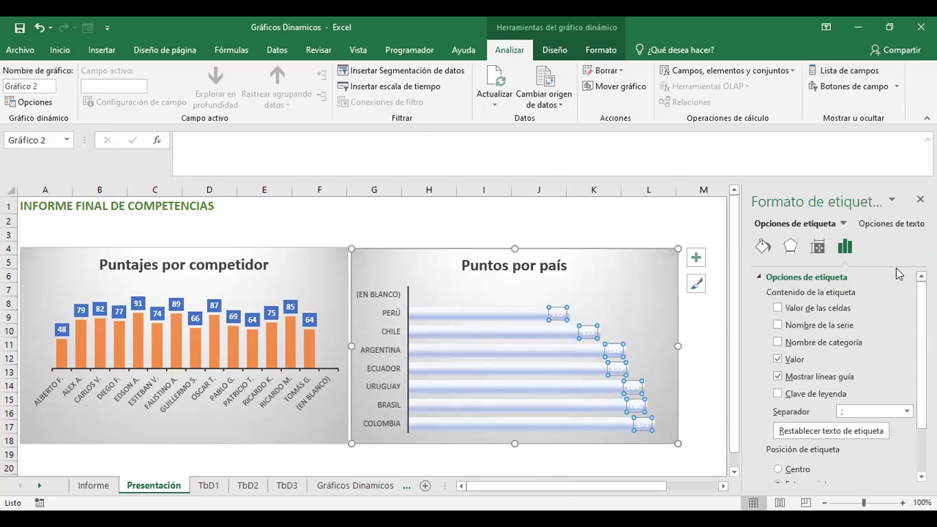
scroll(798, 410, down, 2)
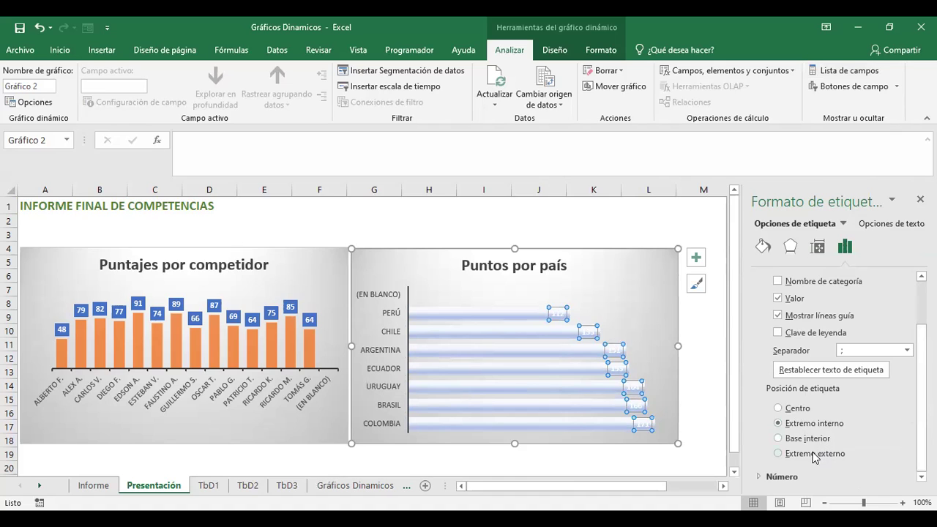
click(789, 411)
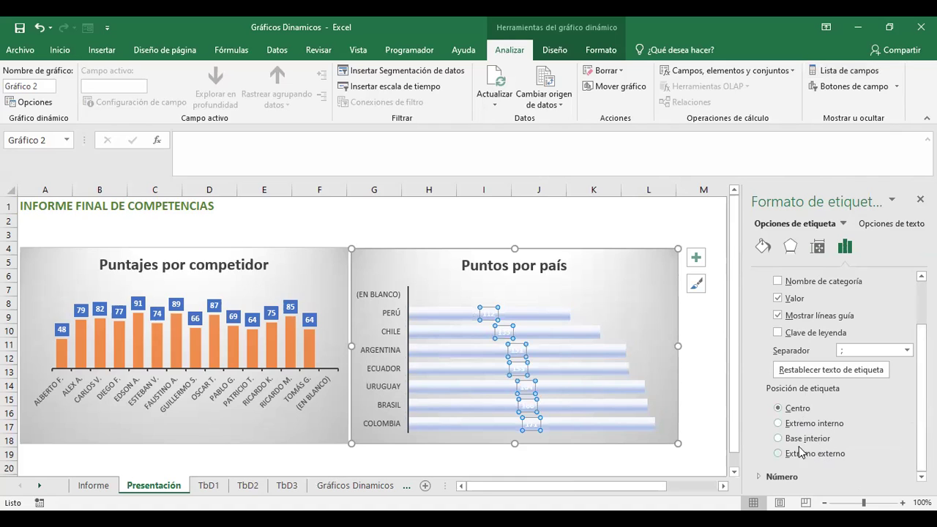
click(818, 249)
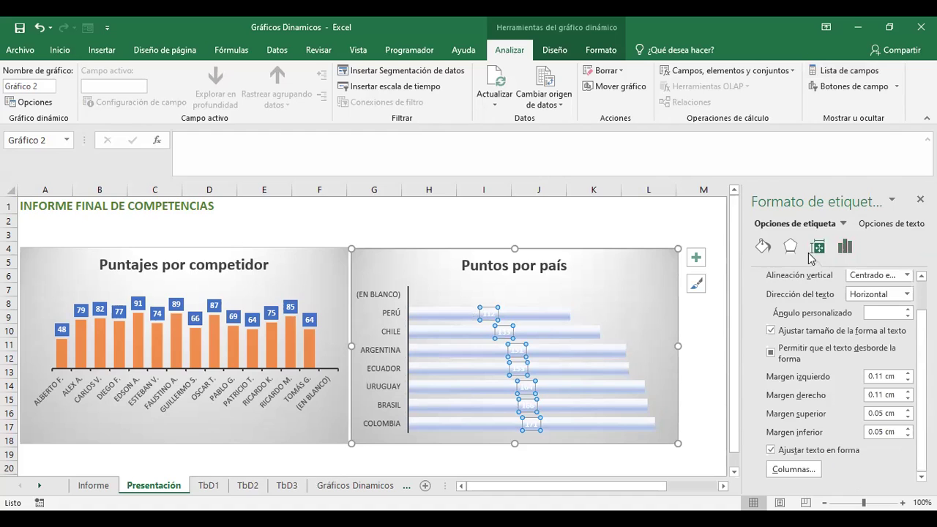
click(791, 248)
click(762, 247)
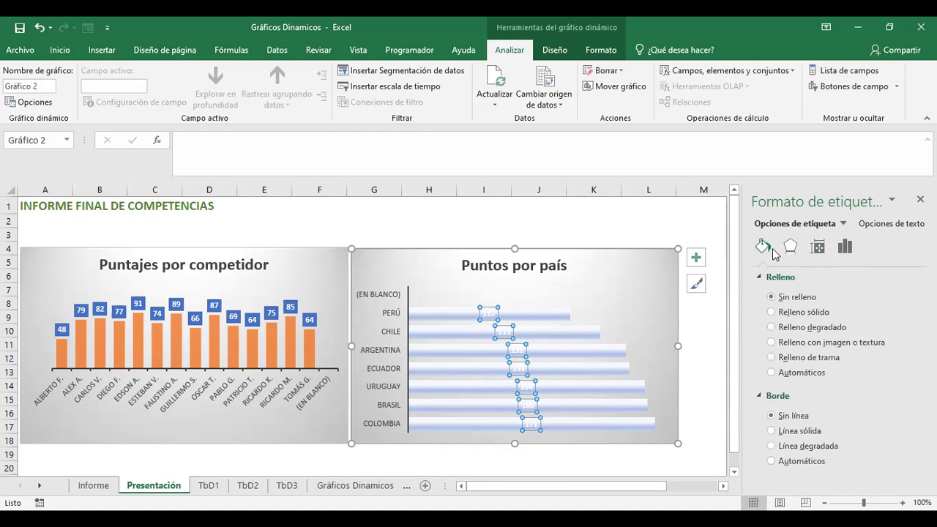
Give the value labels a solid fill, trying black, grey and light green before settling on blue
click(772, 313)
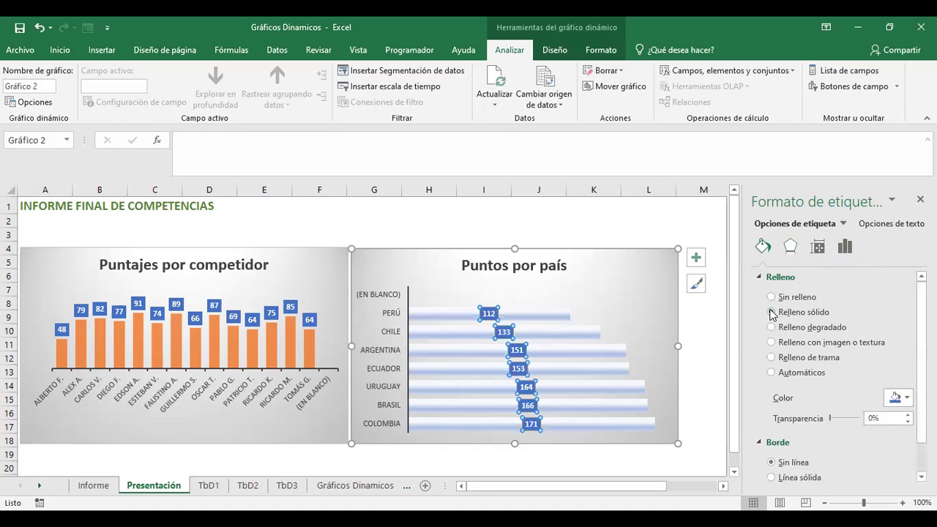
click(908, 398)
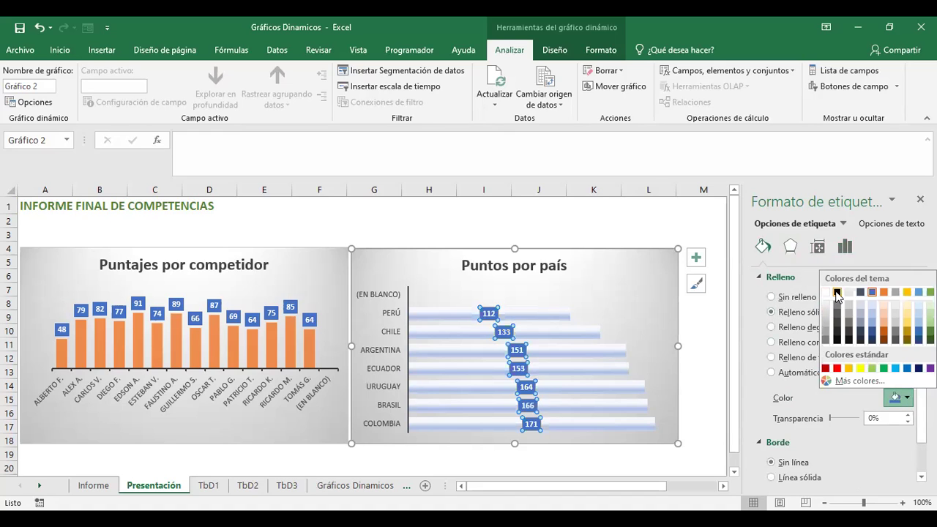
click(838, 292)
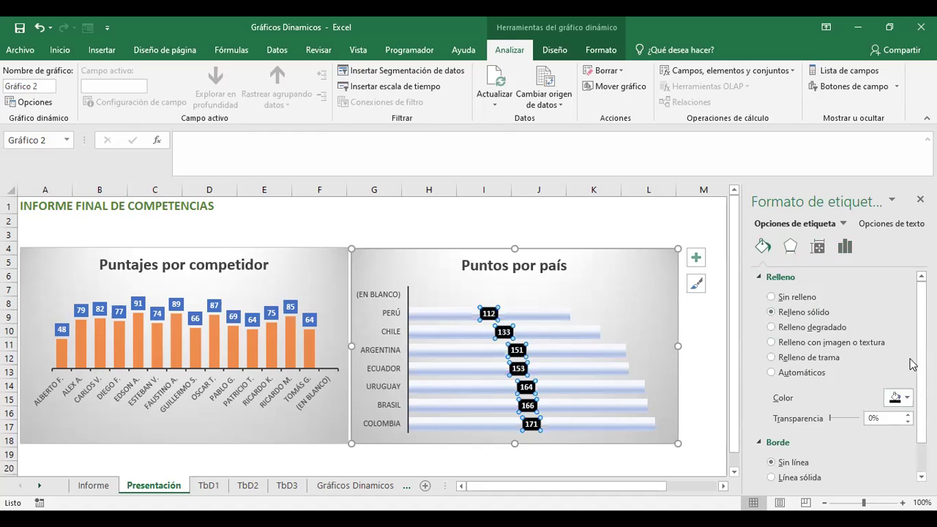
click(908, 399)
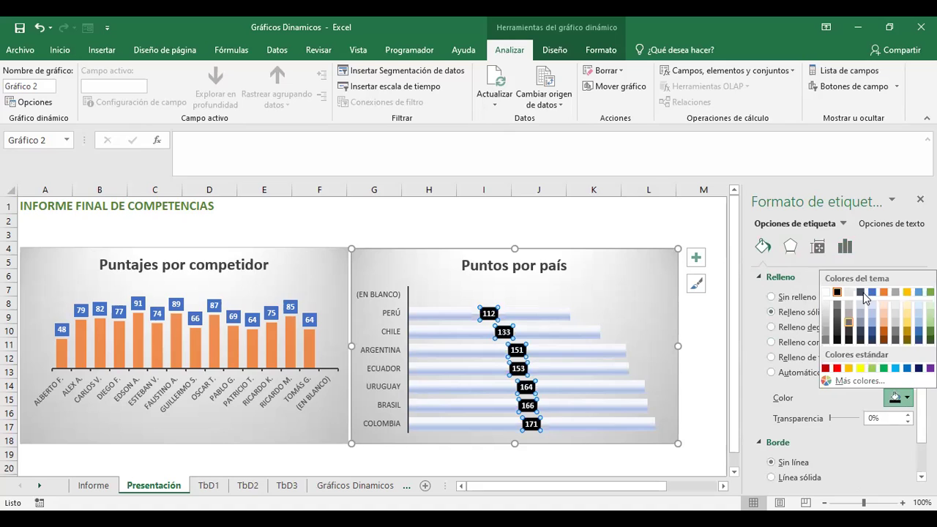
click(860, 293)
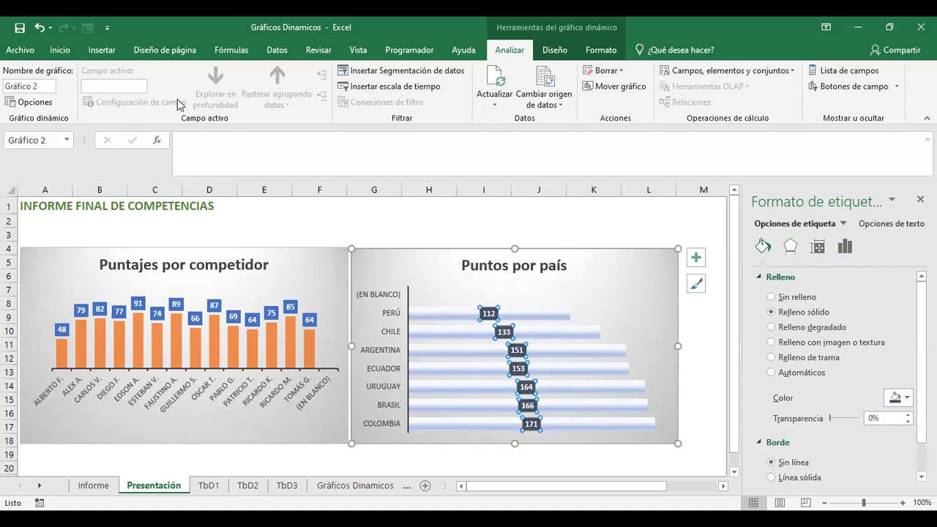
click(39, 27)
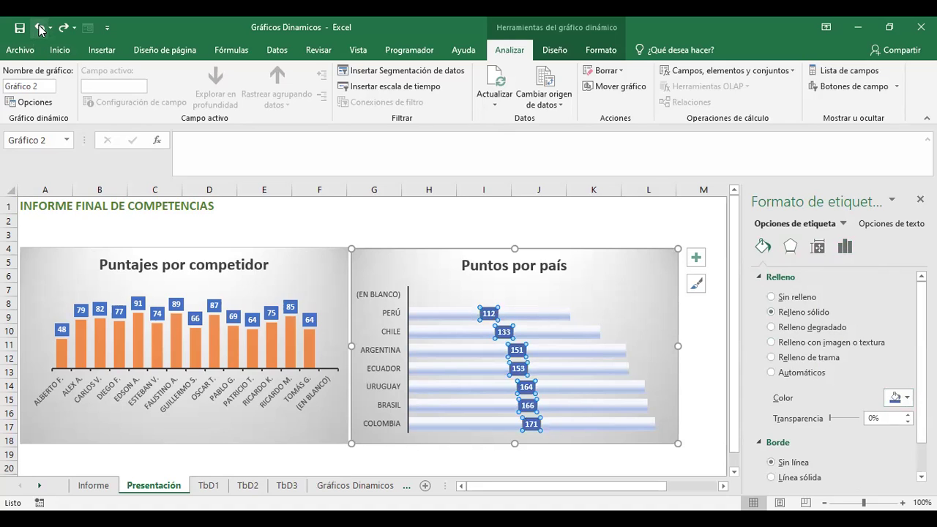
click(903, 397)
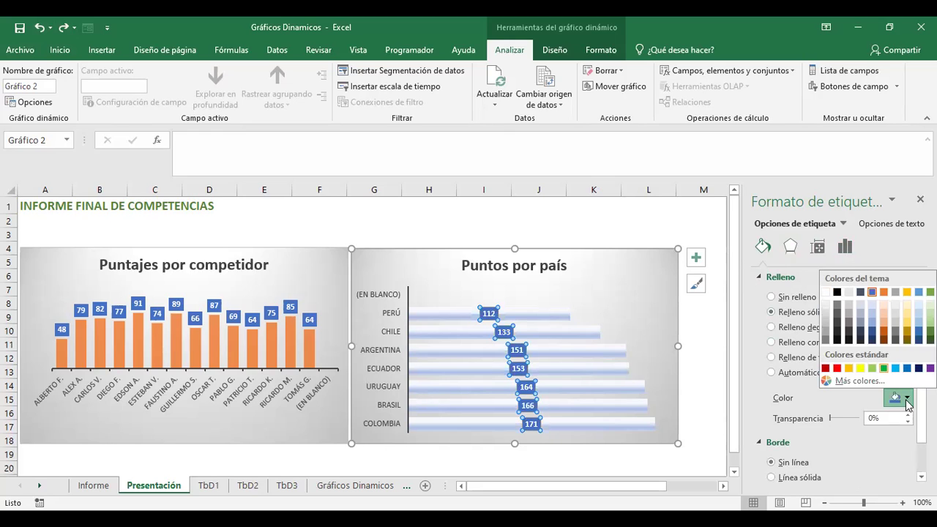
click(872, 368)
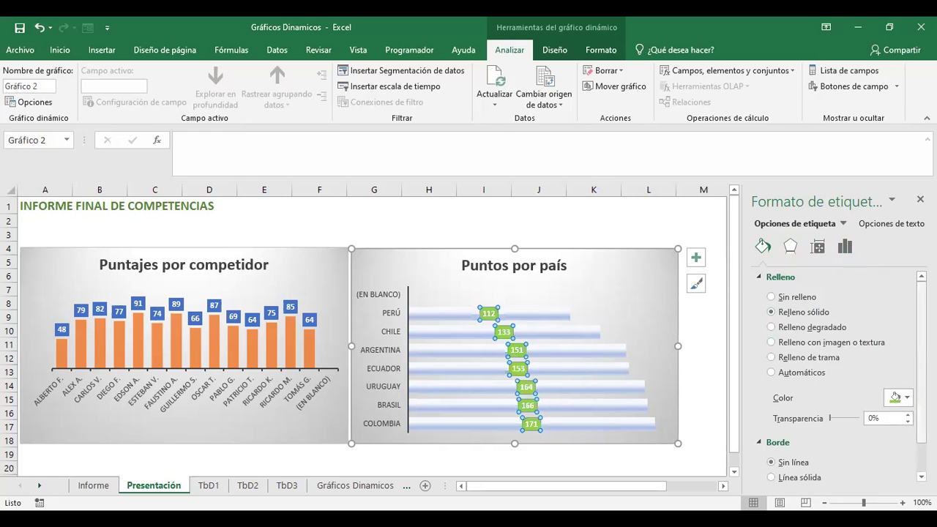
click(907, 400)
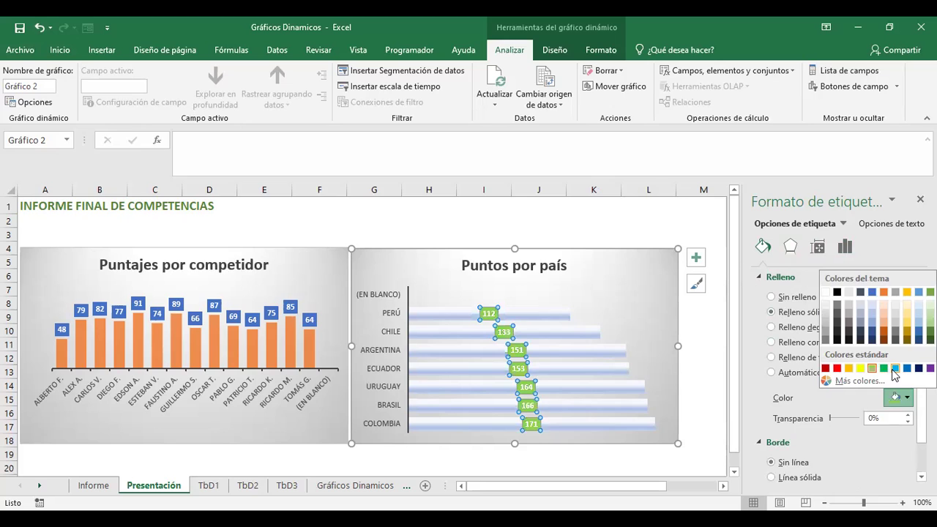
click(895, 369)
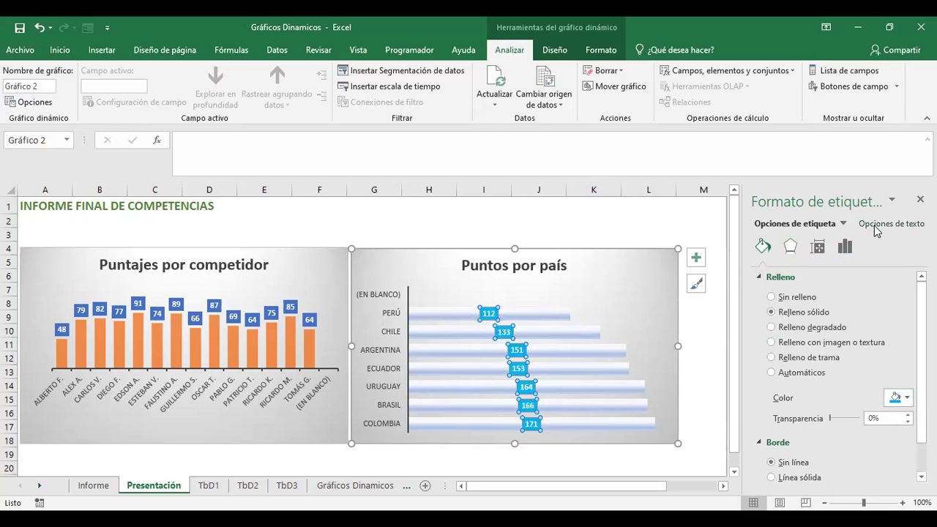
scroll(818, 439, down, 2)
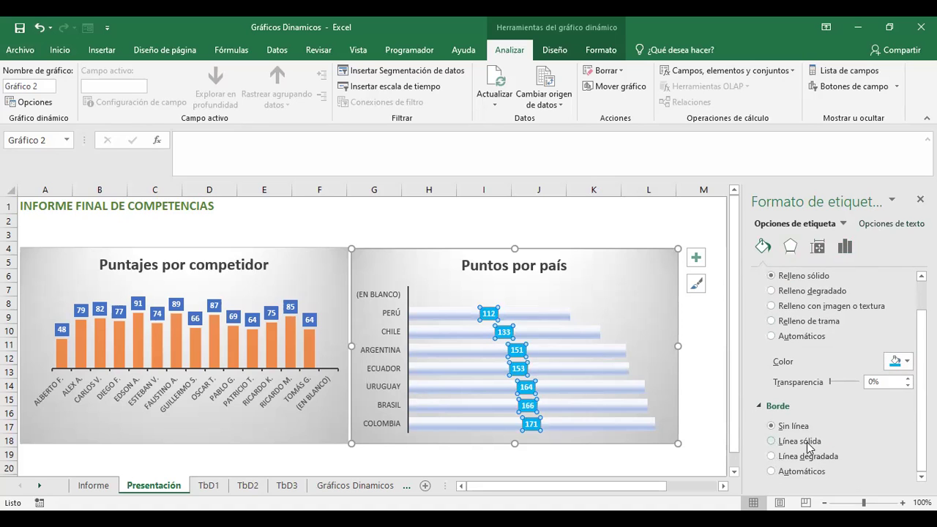
Set the value label position to Inside Base, after briefly trying Inside End
click(845, 246)
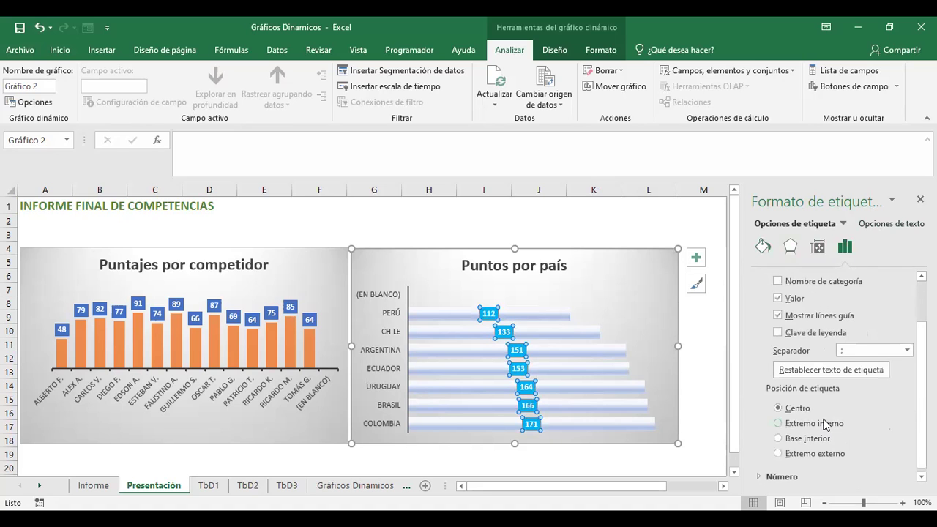
click(795, 425)
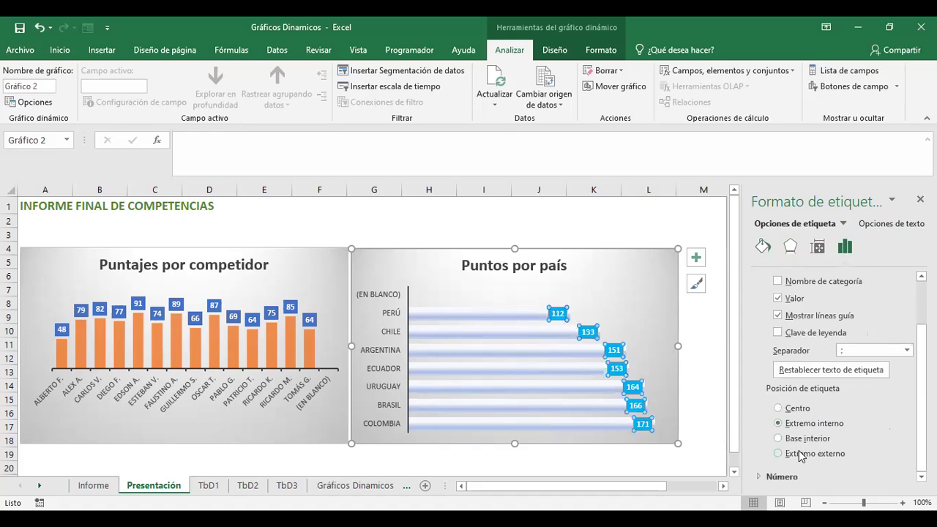
click(800, 439)
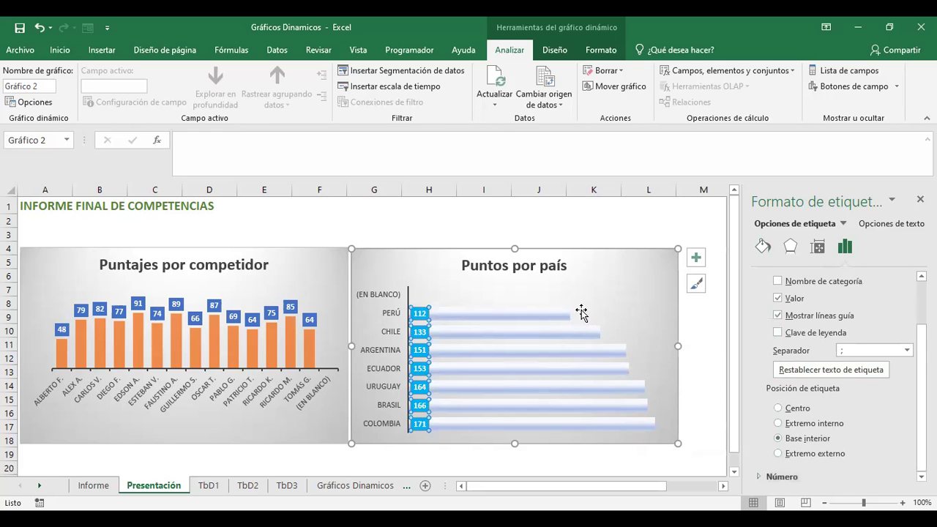
click(649, 221)
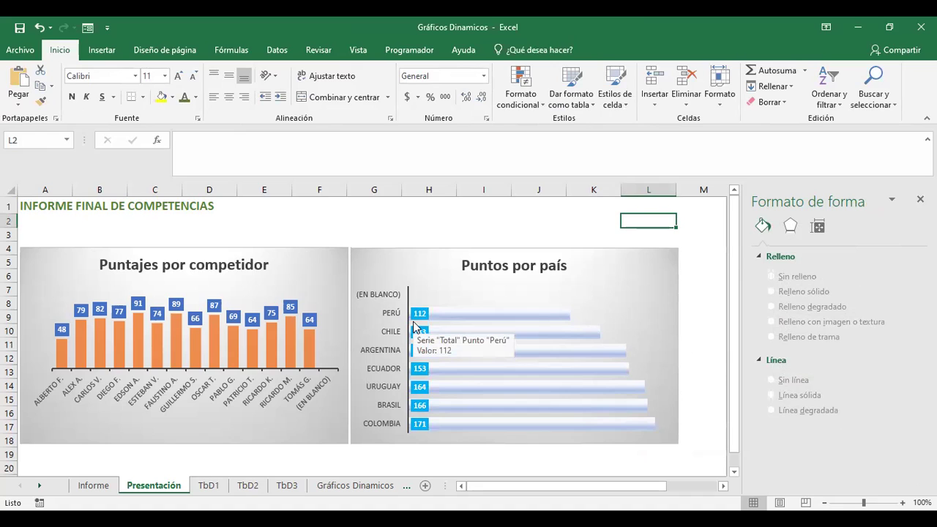
Paste the Disciplina pivot chart from TbD3 at cell A21 of Presentación
click(579, 264)
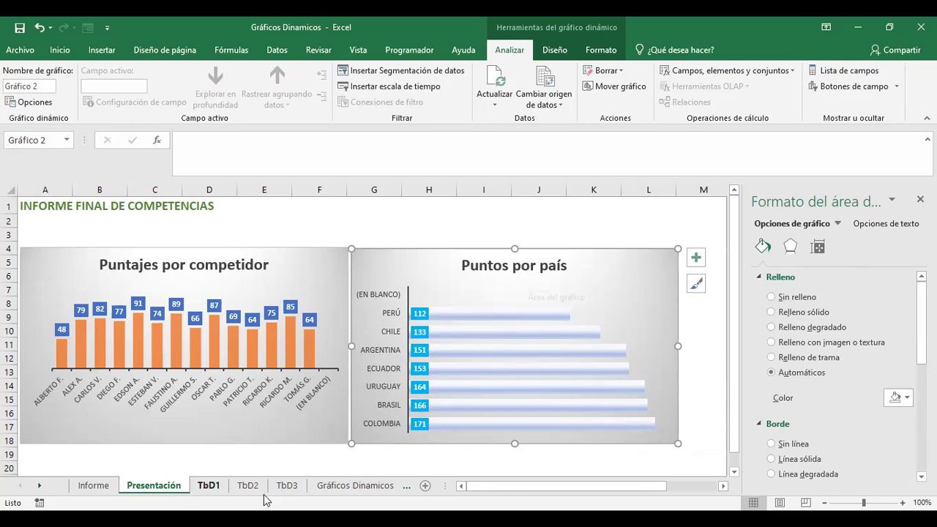
click(287, 485)
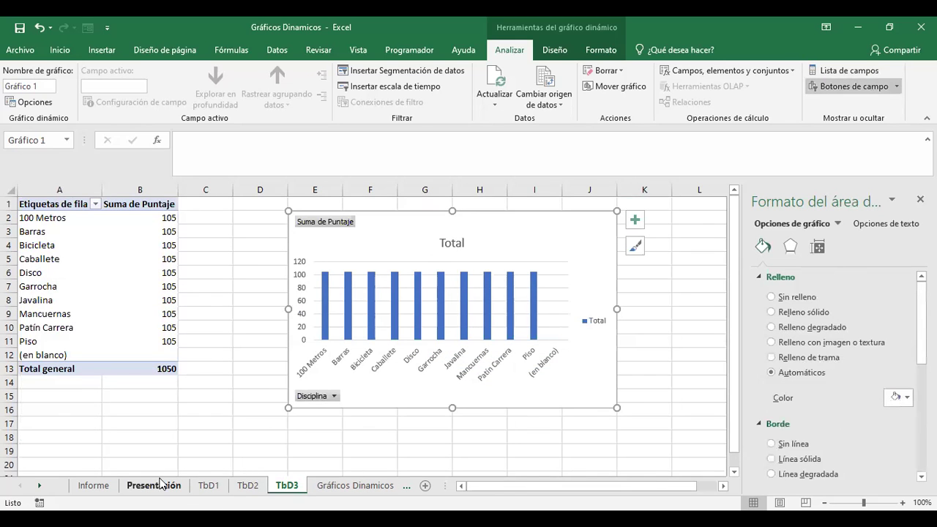
click(157, 485)
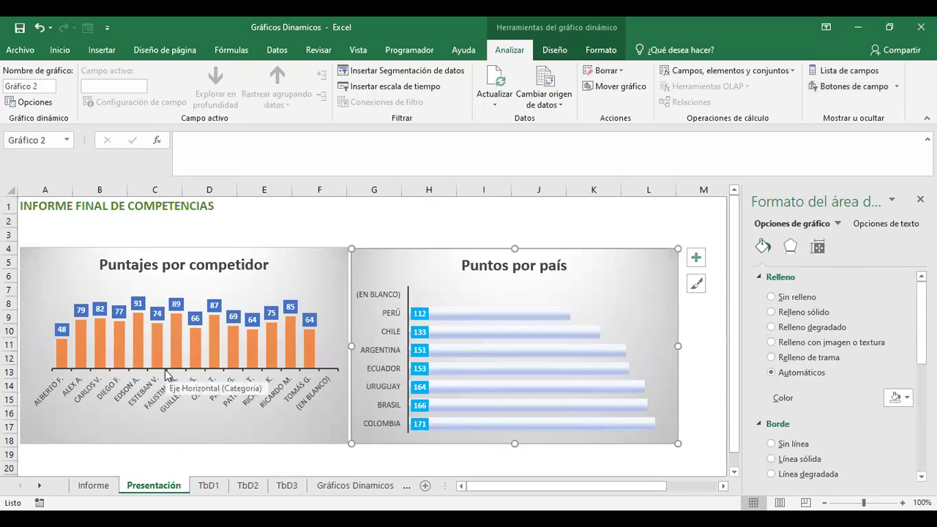
scroll(78, 410, down, 1)
scroll(46, 396, down, 1)
click(46, 396)
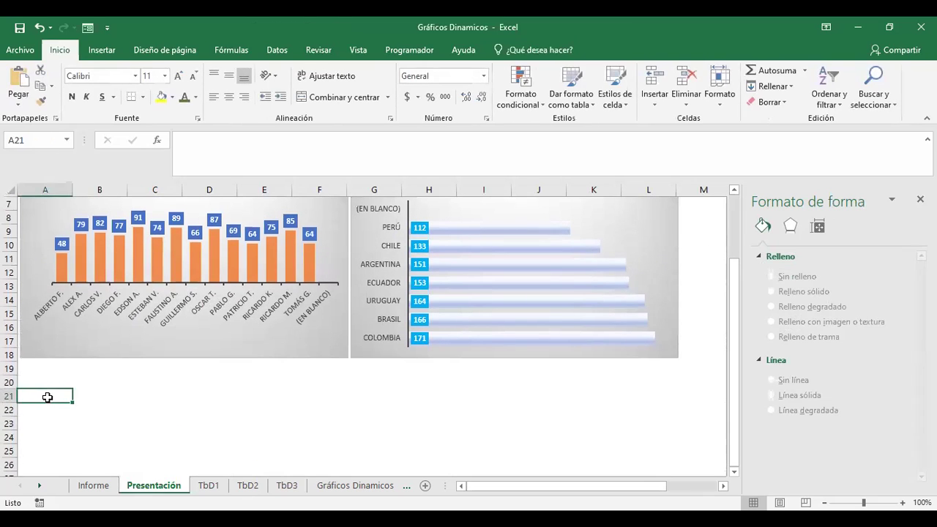
key(ctrl+v)
scroll(403, 385, down, 1)
scroll(403, 386, down, 3)
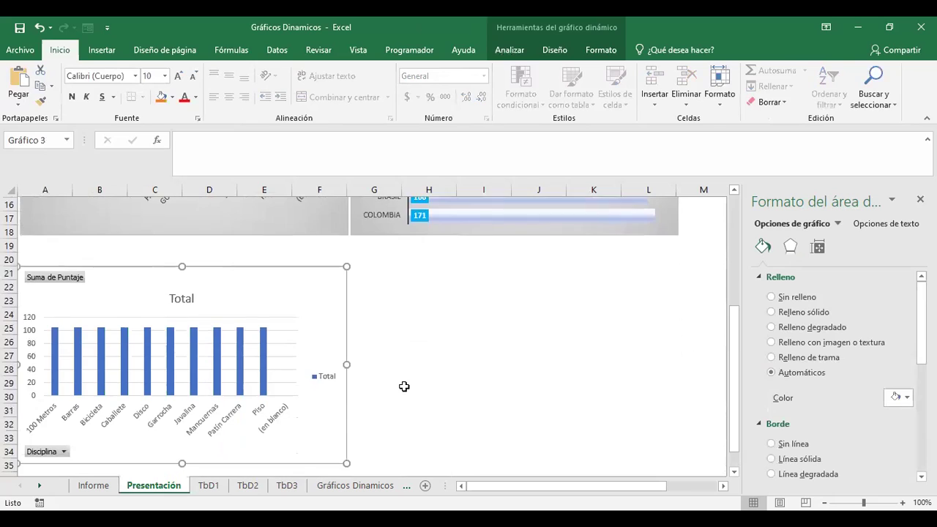
scroll(405, 388, up, 5)
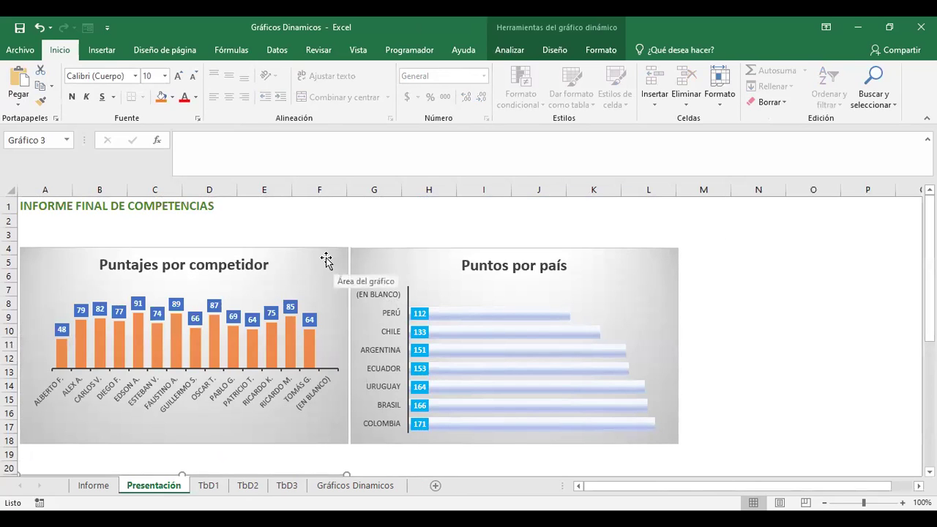
Drag the Puntajes por competidor chart's corner inward so it ends near column E, row 14
click(346, 442)
drag(348, 444, 278, 392)
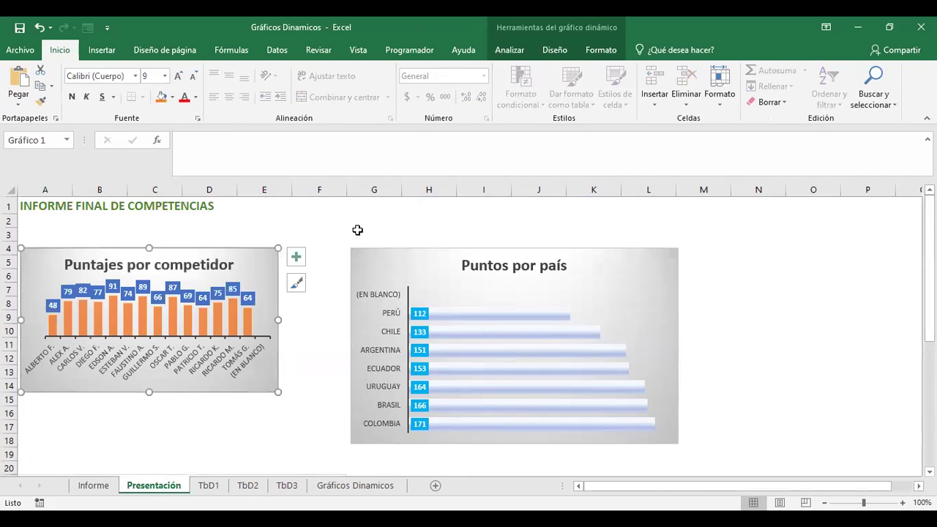
click(554, 52)
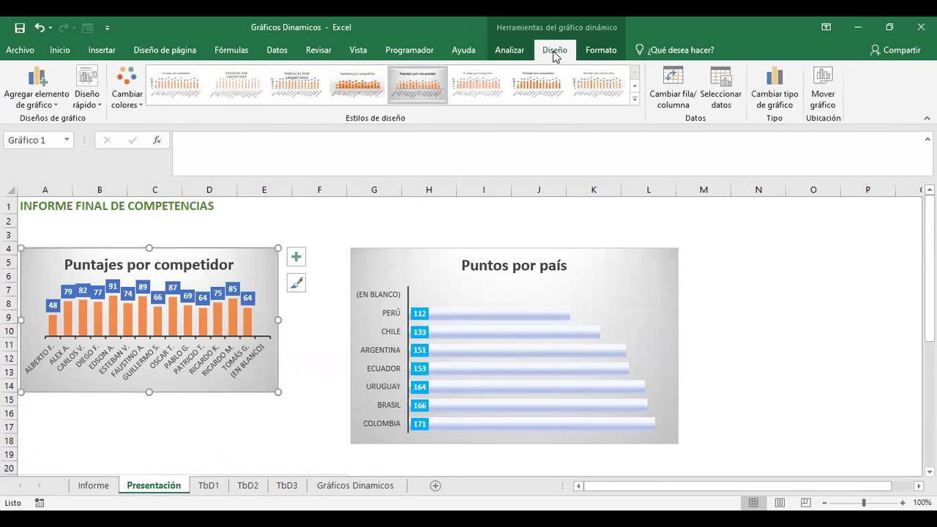
click(829, 105)
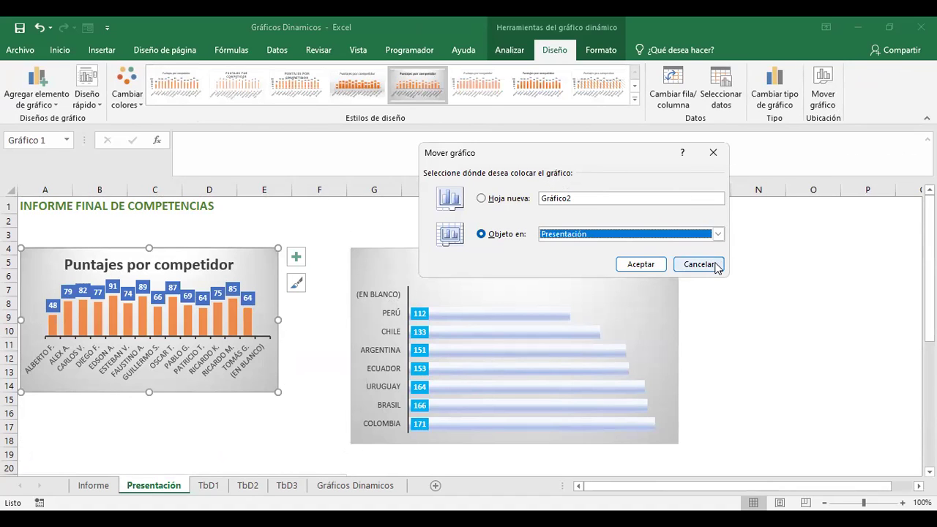
click(716, 266)
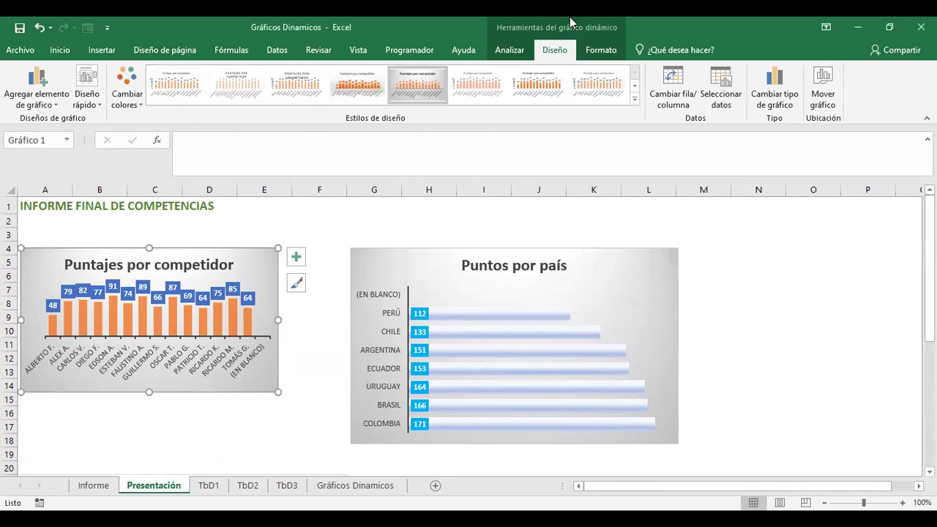
click(599, 53)
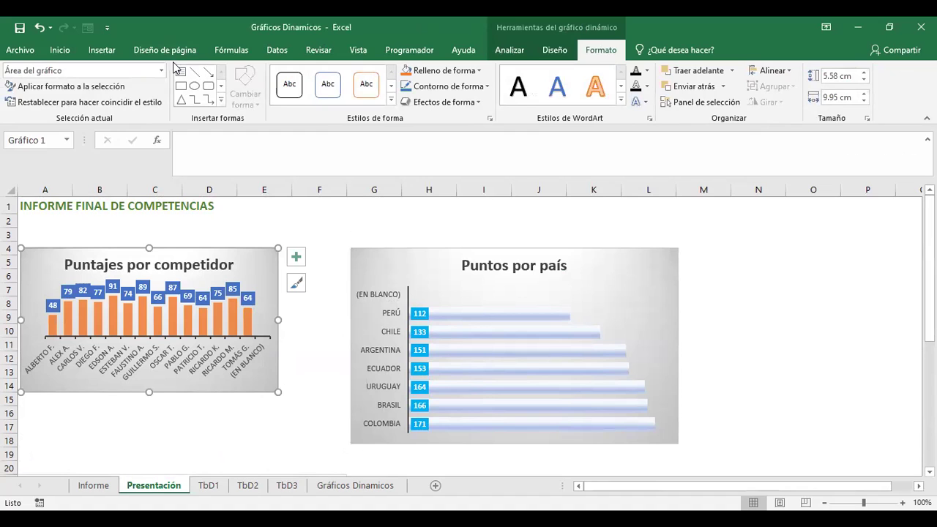
Apply a bevel shape effect to the Puntajes por competidor chart frame
click(161, 71)
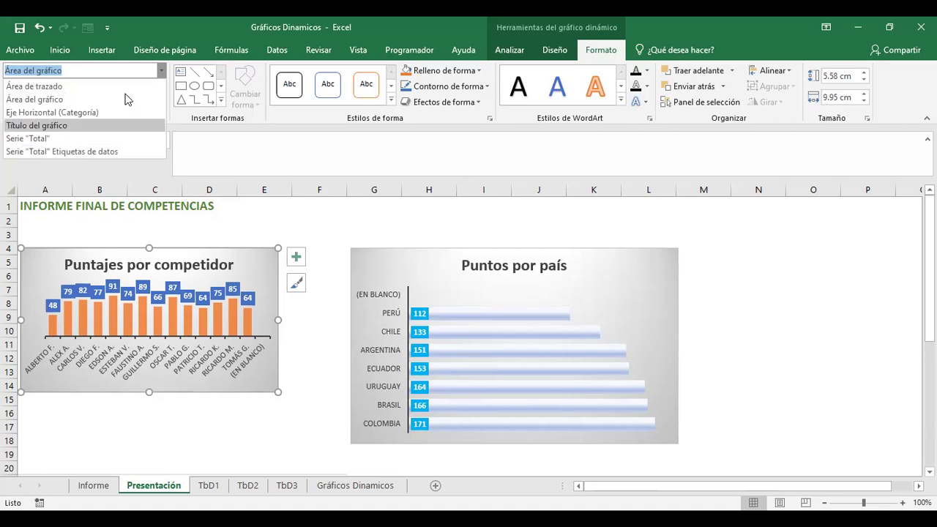
click(162, 71)
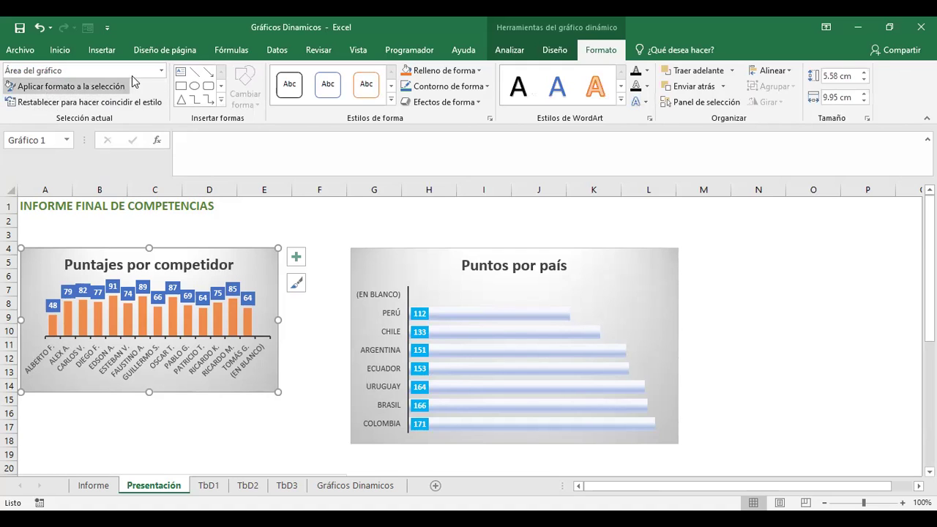
click(221, 99)
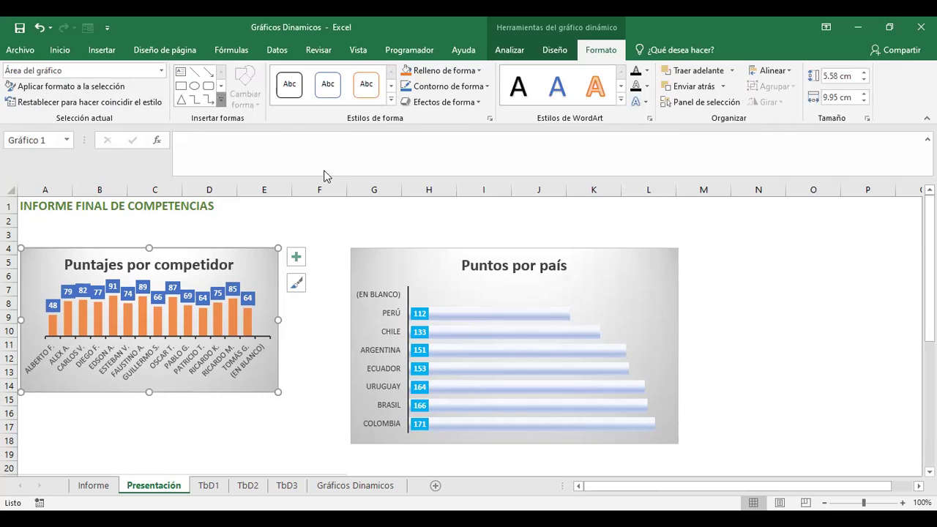
click(595, 58)
click(391, 99)
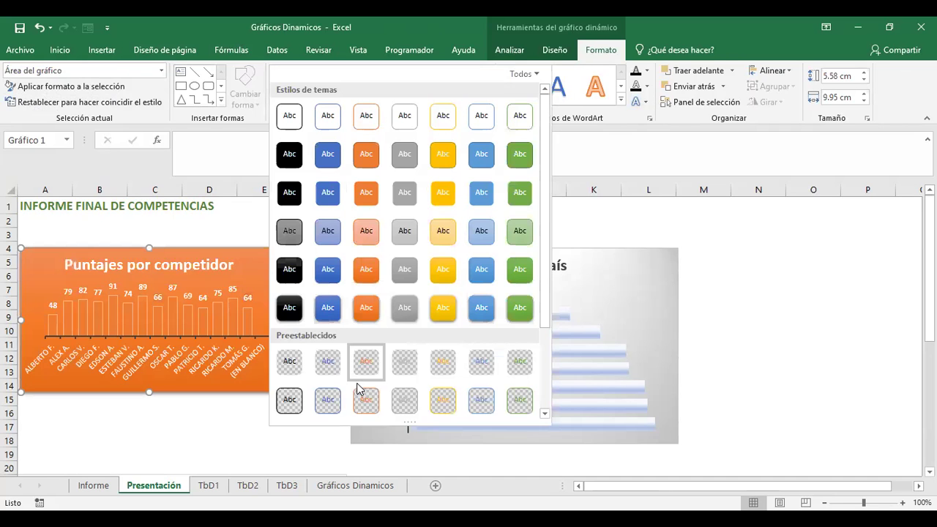
click(603, 52)
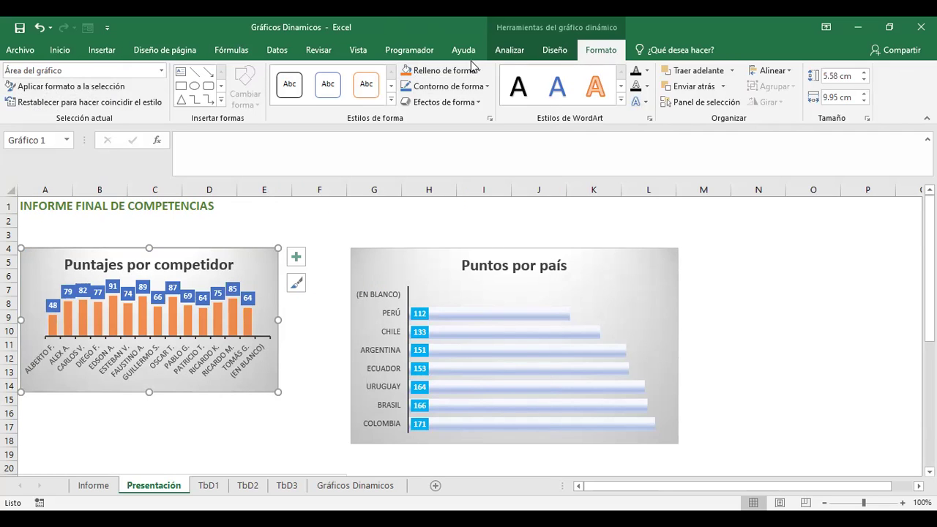
click(482, 103)
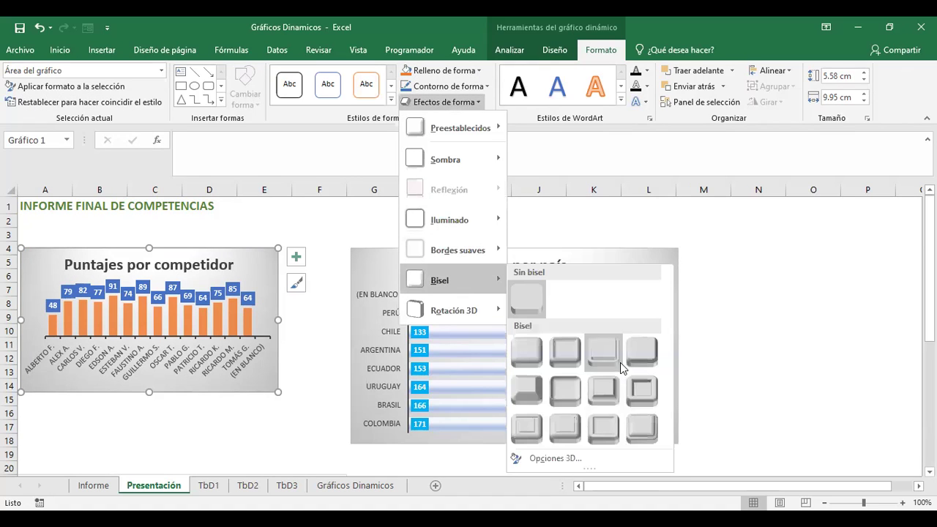
mouse_move(452, 280)
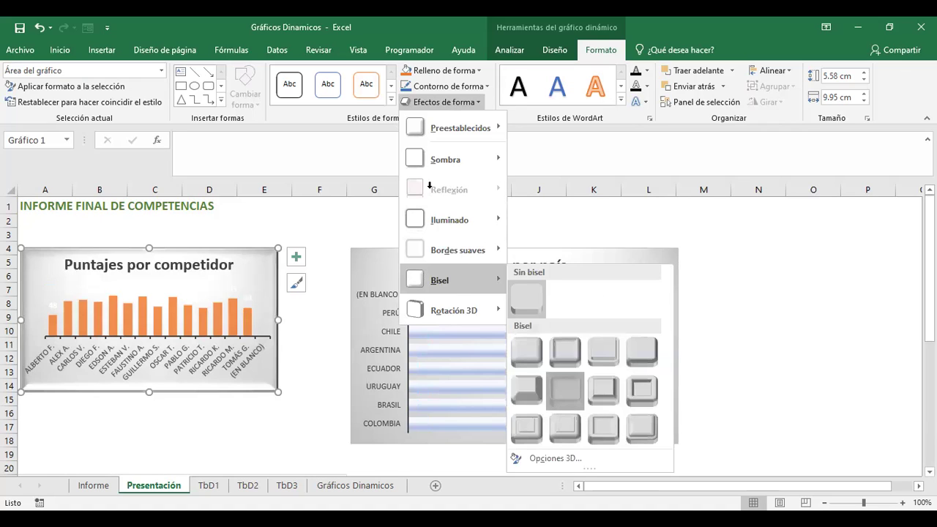
click(559, 402)
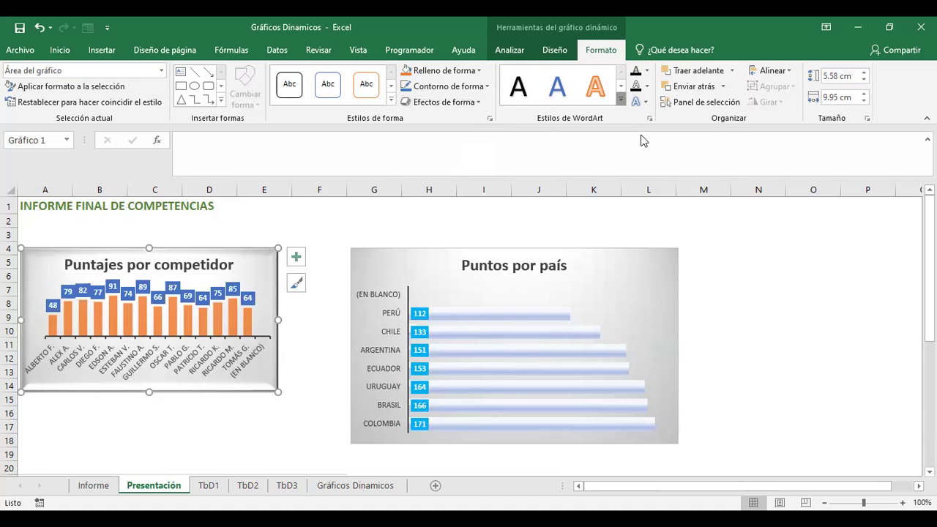
click(621, 99)
Set the width of both the competitor and Puntos por país charts to 10 cm
click(610, 52)
key(Delete)
key(Delete)
key(Delete)
key(Delete)
text(10)
key(Return)
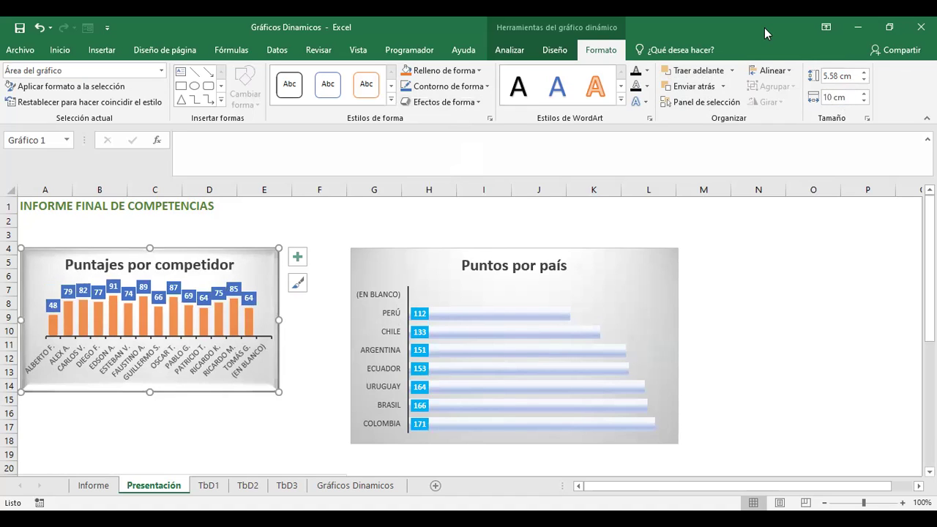
click(383, 261)
text(10 cm)
key(Return)
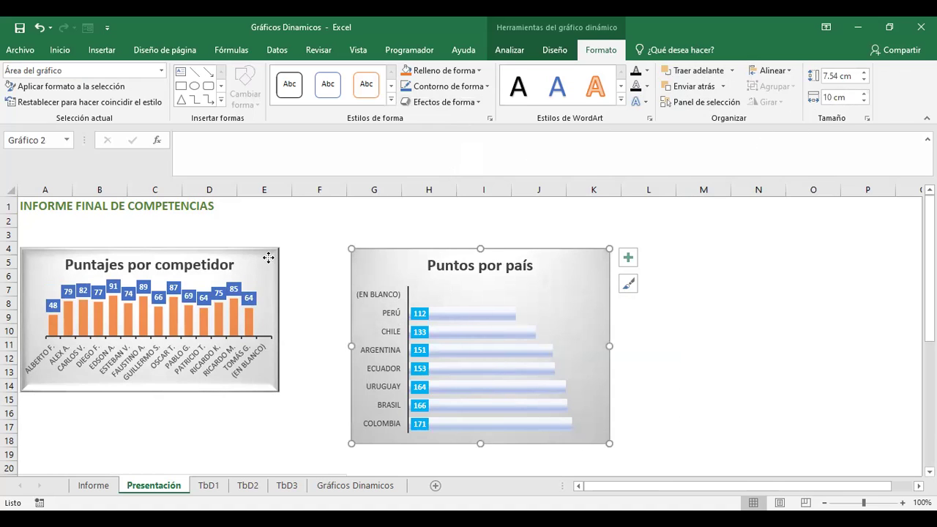
click(268, 256)
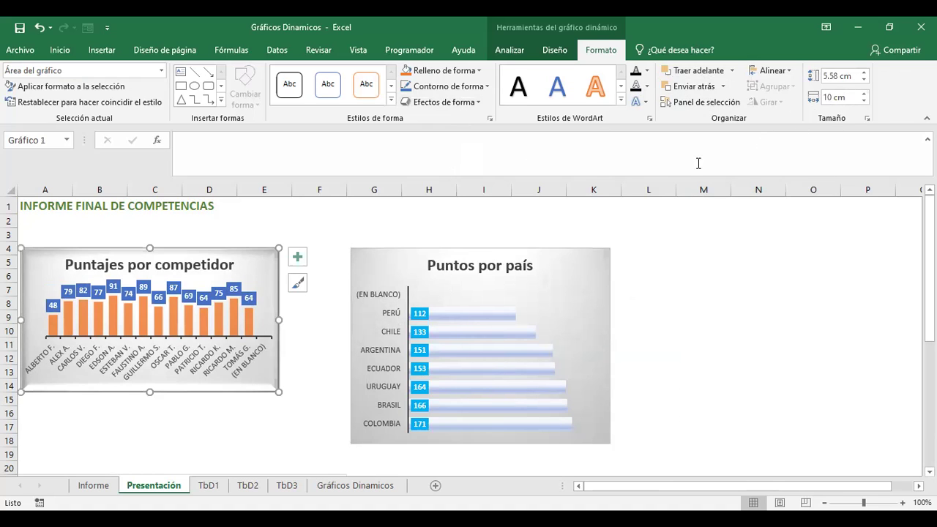
Make Puntos por país 6 cm tall and move it beside the competitor chart
click(566, 263)
click(841, 76)
text(6)
key(Return)
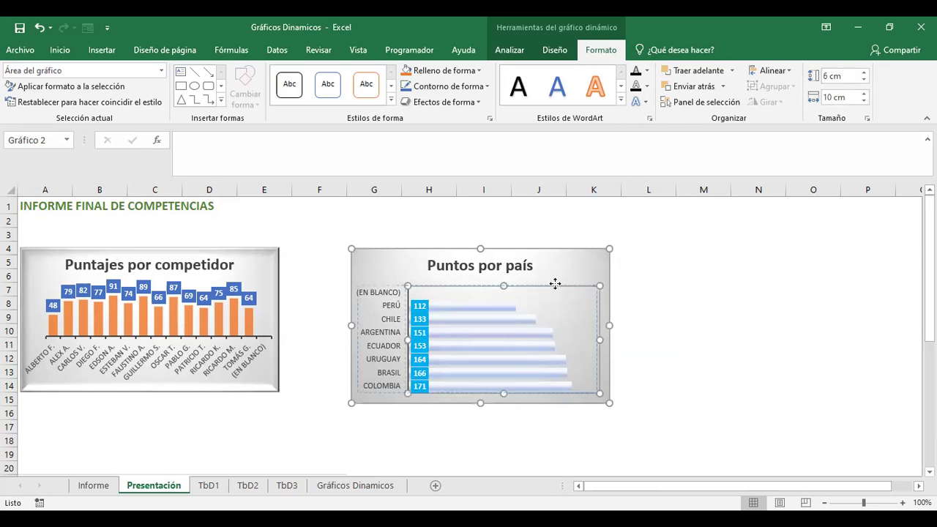
mouse_move(561, 282)
mouse_down()
mouse_move(527, 257)
mouse_move(536, 256)
mouse_up()
click(754, 317)
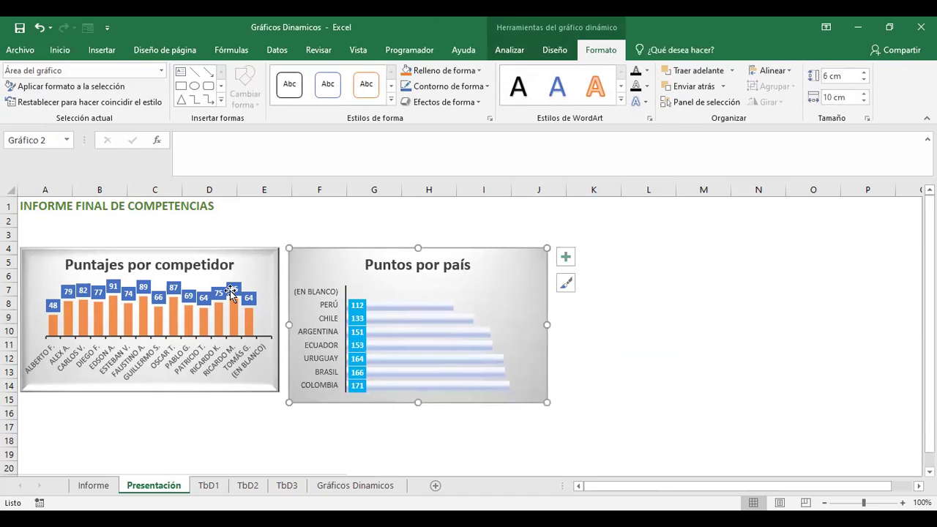
click(249, 297)
click(260, 254)
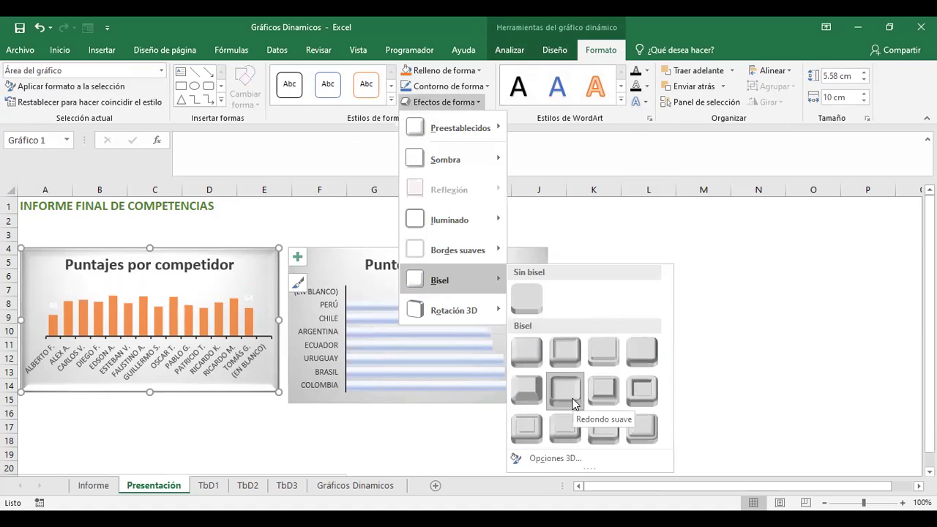
Set the Puntajes por competidor chart height to 6 cm to match Puntos por país
click(536, 284)
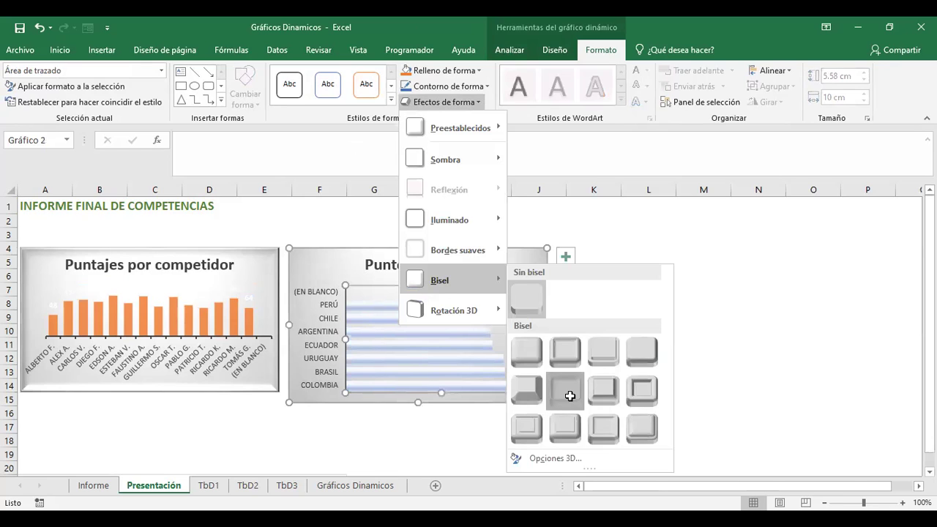
click(718, 328)
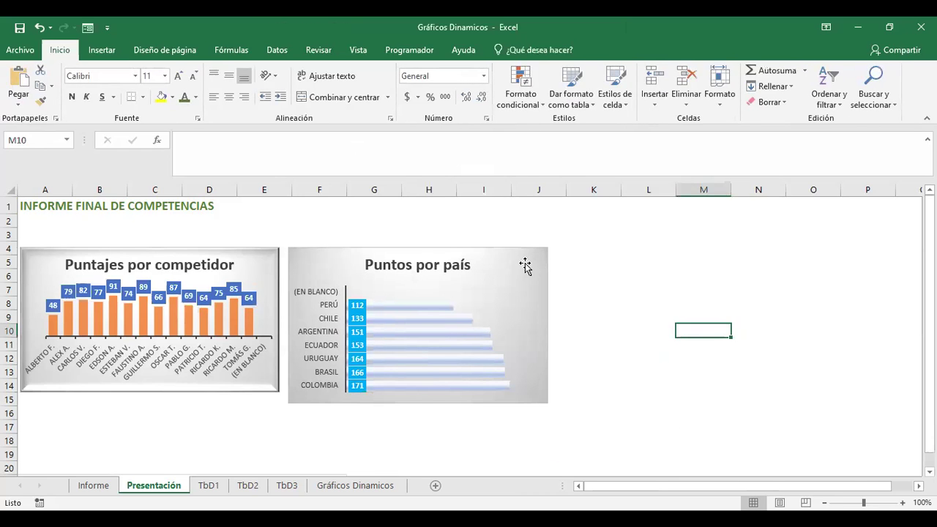
click(525, 266)
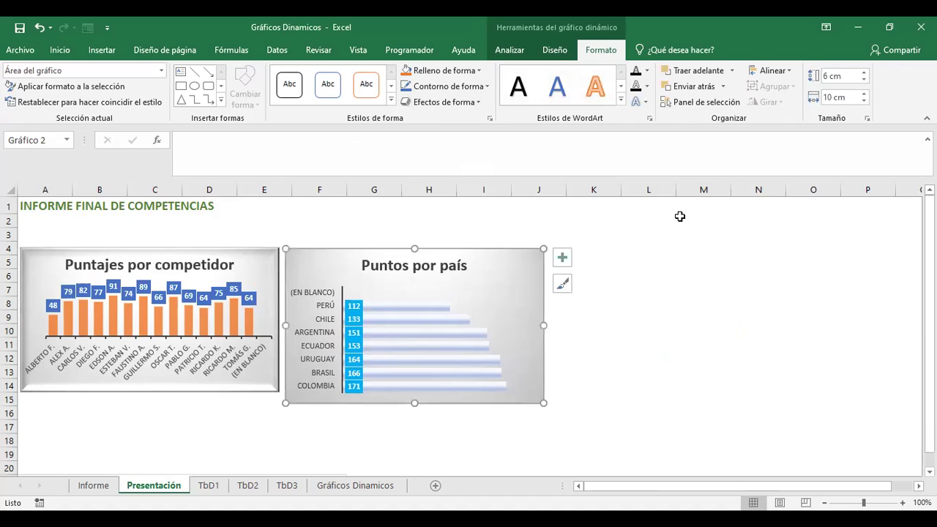
click(268, 261)
click(837, 76)
text(6)
key(Return)
click(667, 271)
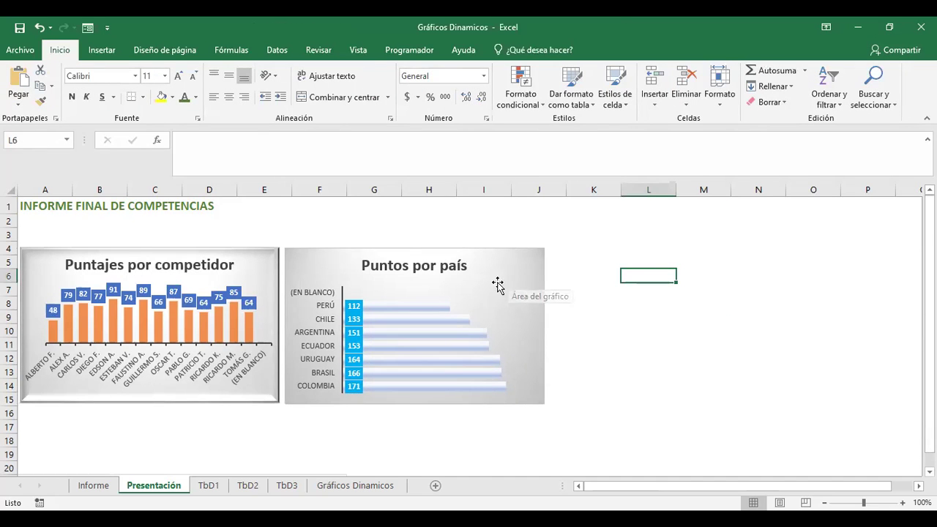
scroll(497, 284, down, 5)
click(307, 291)
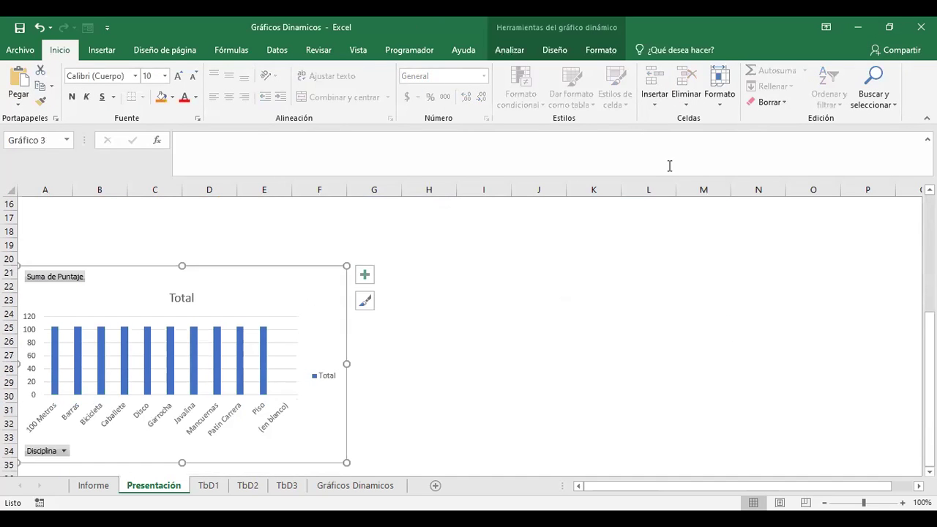
Set the Disciplina pivot chart size to 6 cm high and 10 cm wide
click(600, 49)
click(834, 75)
text(6)
key(Return)
click(846, 96)
text(1)
key(Return)
Drag the Disciplina chart up beside the Puntos por país chart
scroll(642, 258, up, 5)
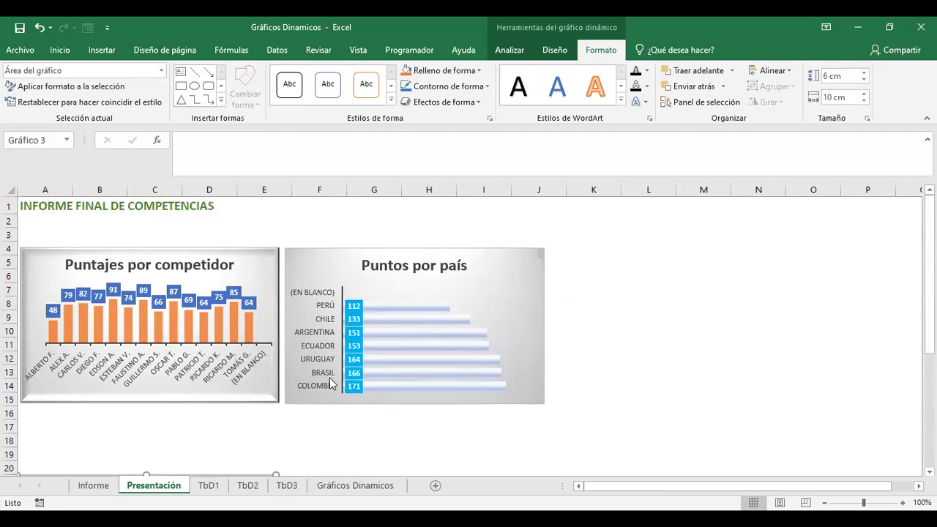
scroll(330, 381, down, 3)
drag(224, 360, 684, 249)
scroll(657, 273, up, 1)
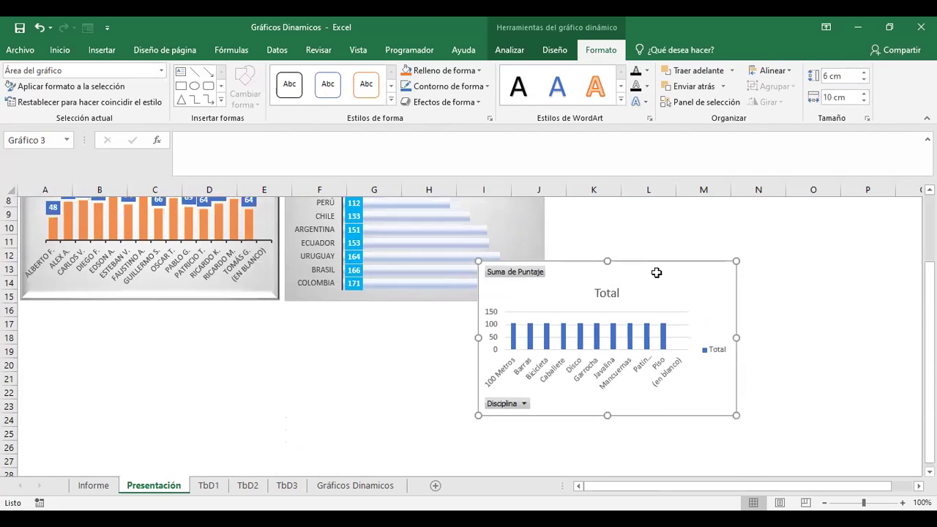
scroll(657, 274, up, 2)
drag(654, 355, 725, 262)
Retitle the disciplina chart 'Puntos por disciplina'
click(696, 284)
click(682, 283)
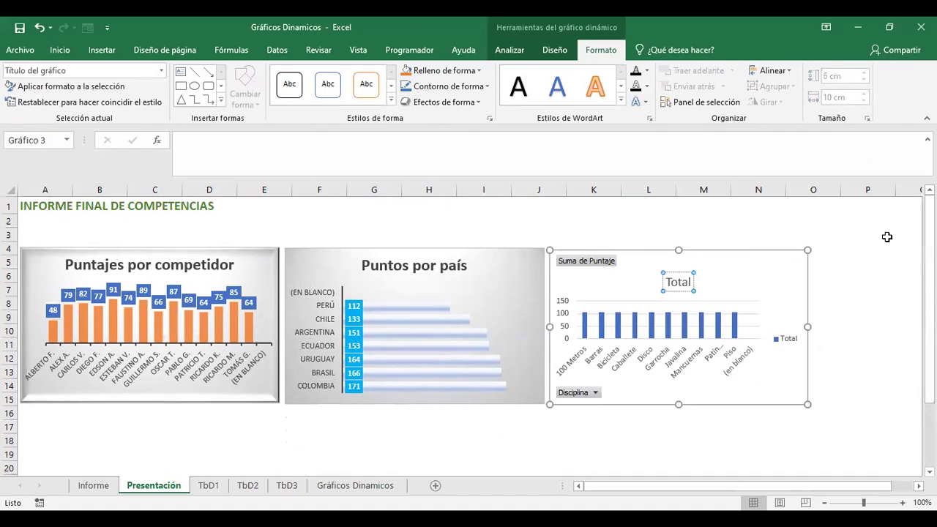
key(shift+Home)
text(Puntos por d)
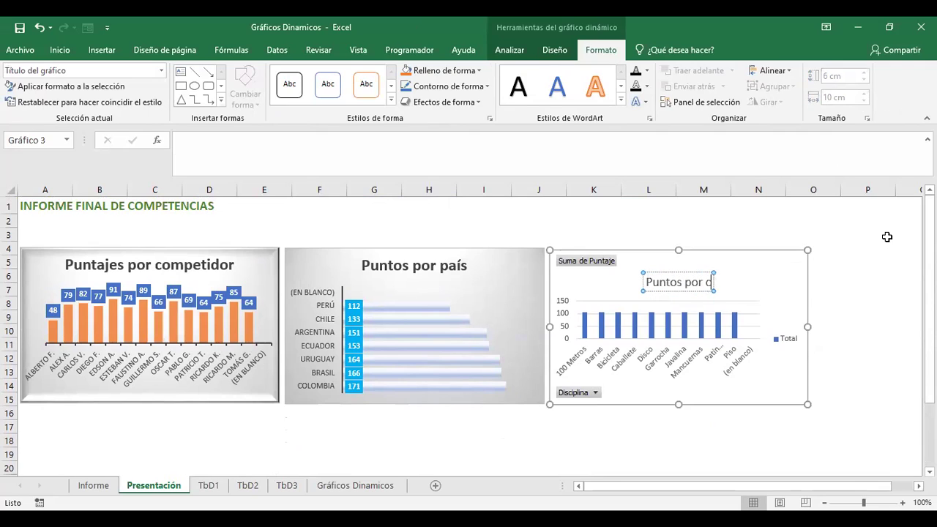
text(isciplina)
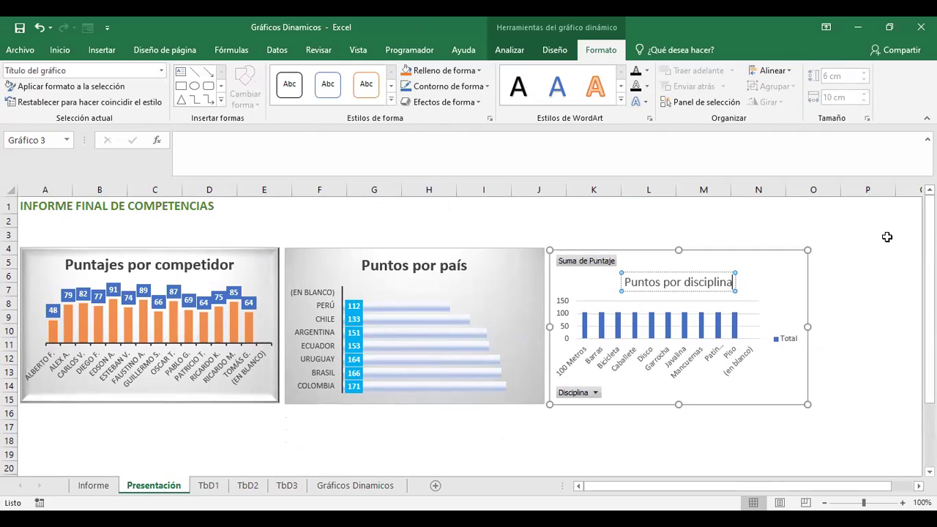
key(Escape)
Hide all chart field buttons and delete the Total legend and horizontal gridlines
click(510, 48)
click(898, 88)
click(774, 188)
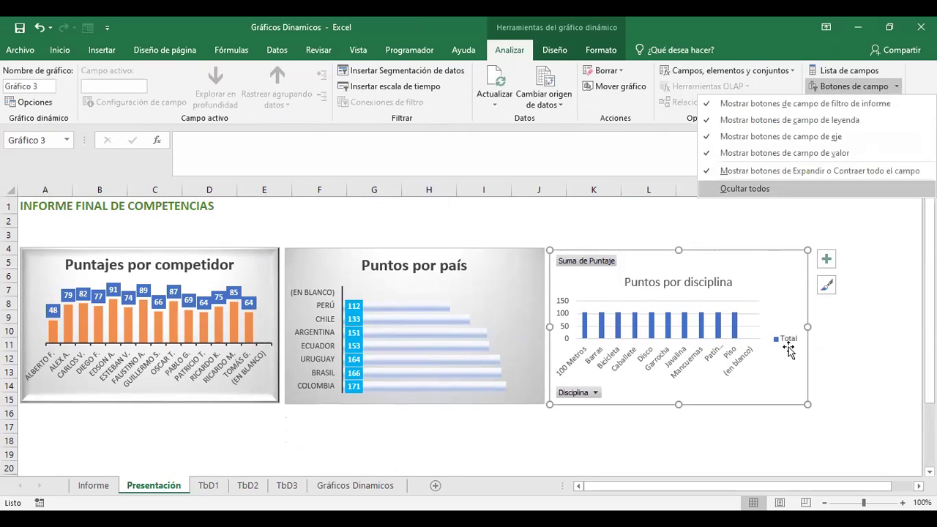
click(790, 341)
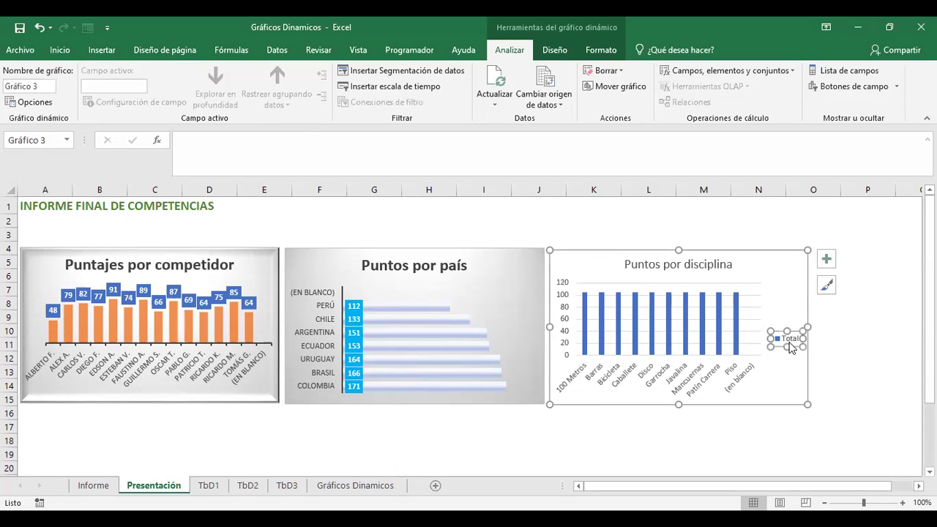
key(Delete)
click(795, 284)
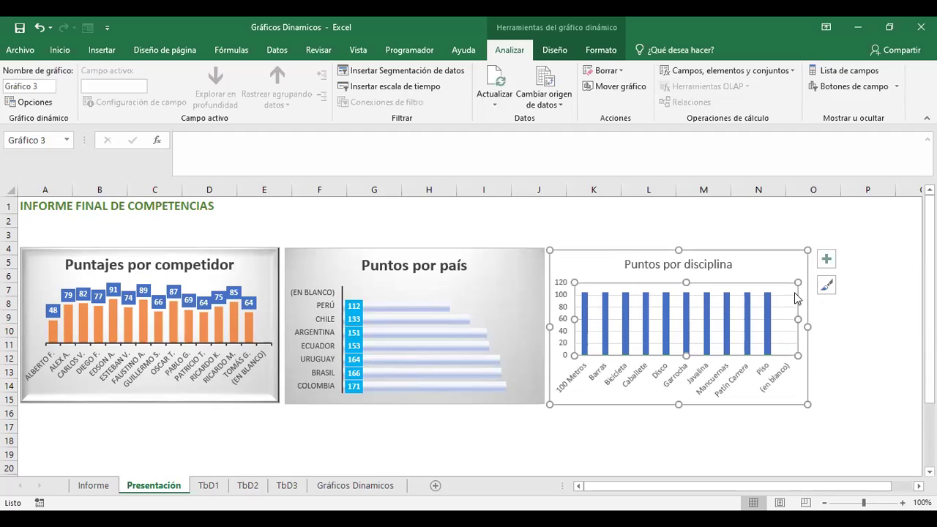
click(789, 295)
key(Delete)
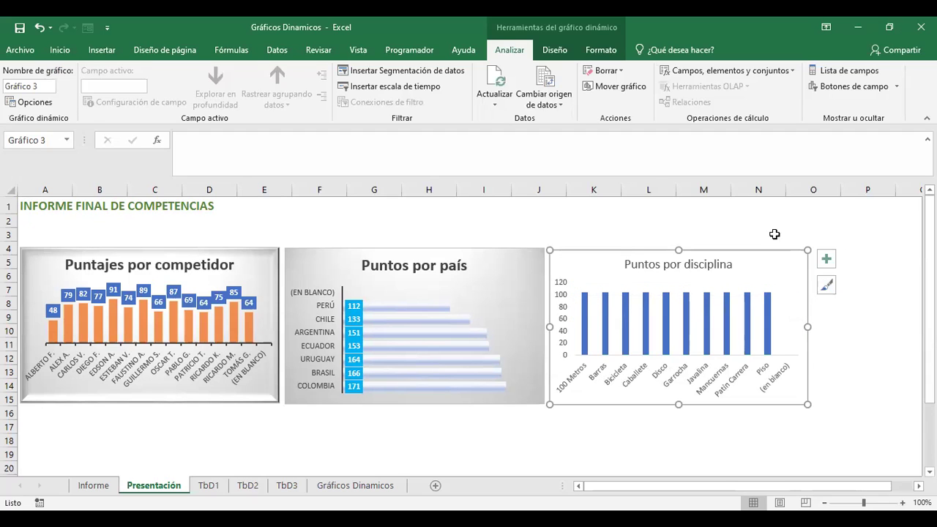
click(594, 53)
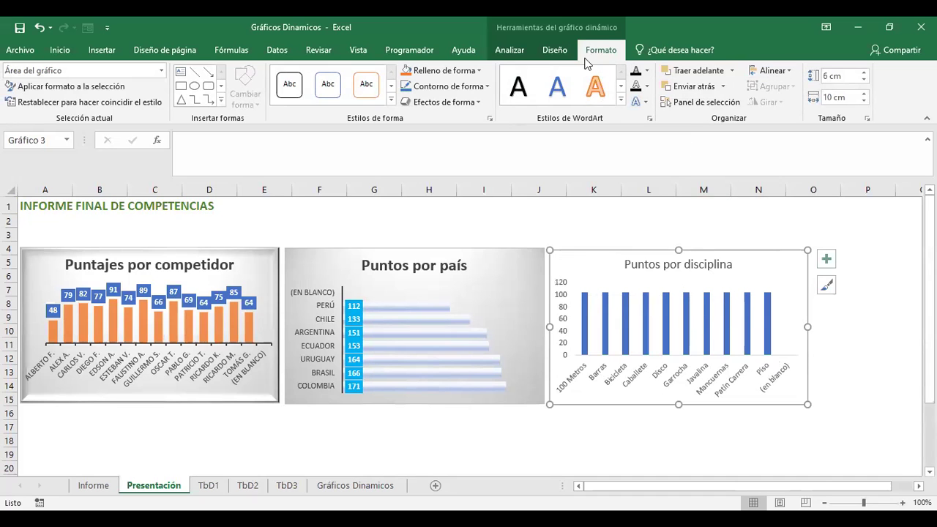
click(553, 53)
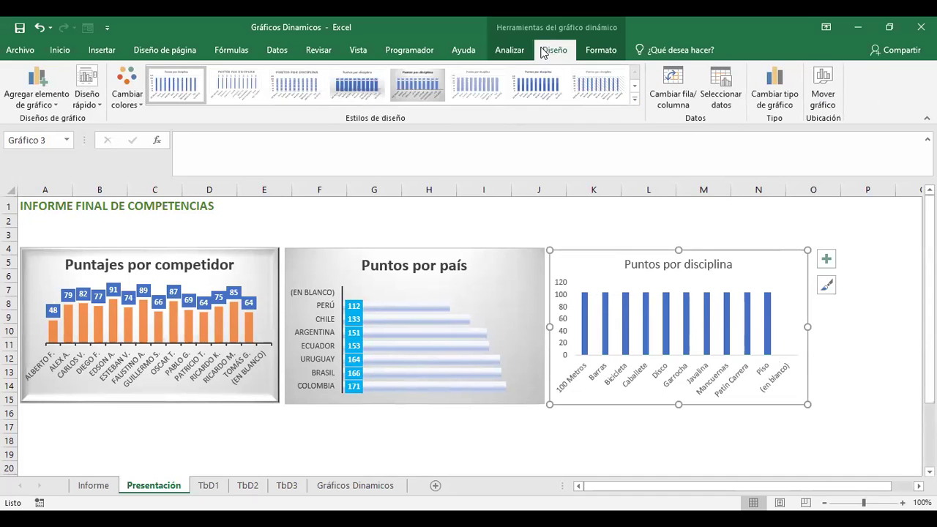
click(781, 99)
click(293, 163)
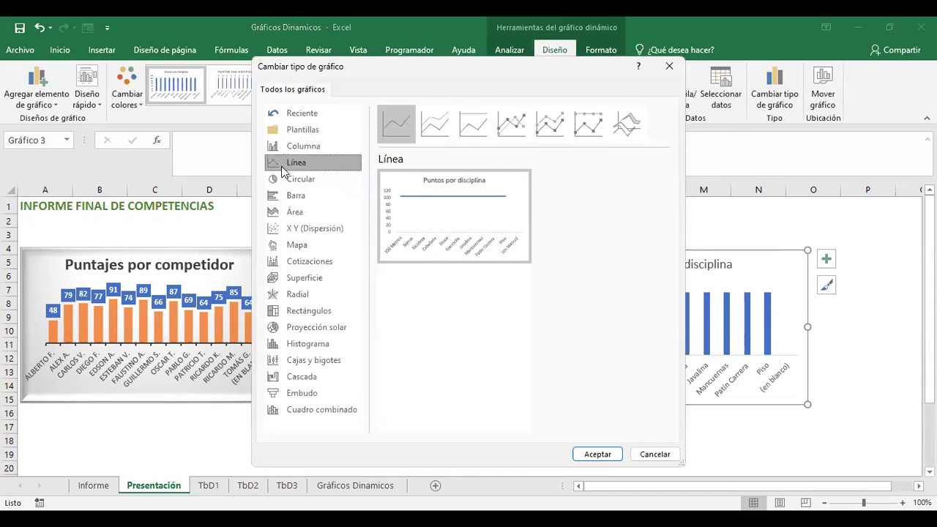
click(303, 182)
click(296, 195)
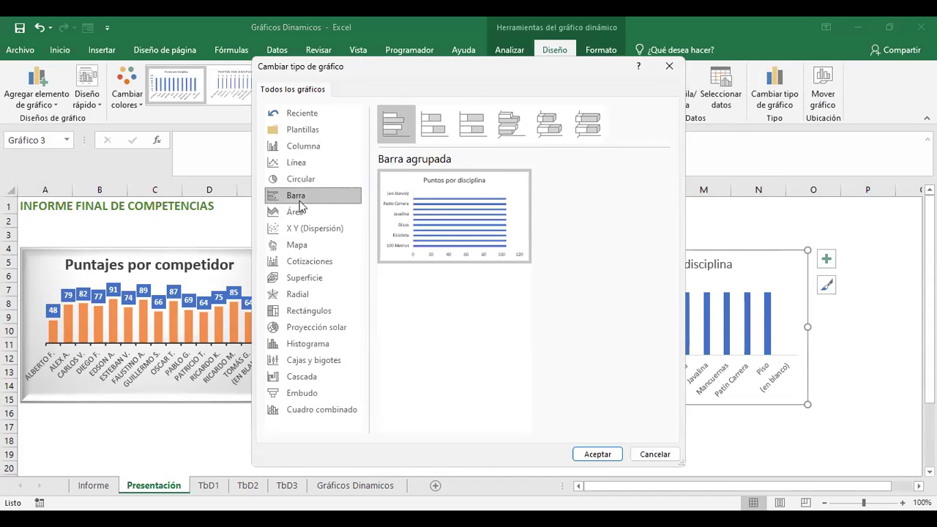
click(295, 213)
click(303, 147)
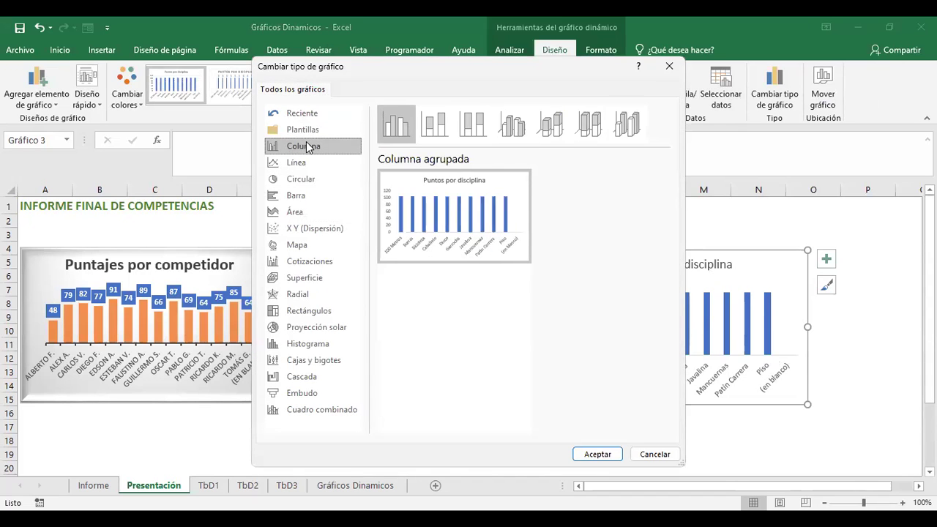
click(306, 163)
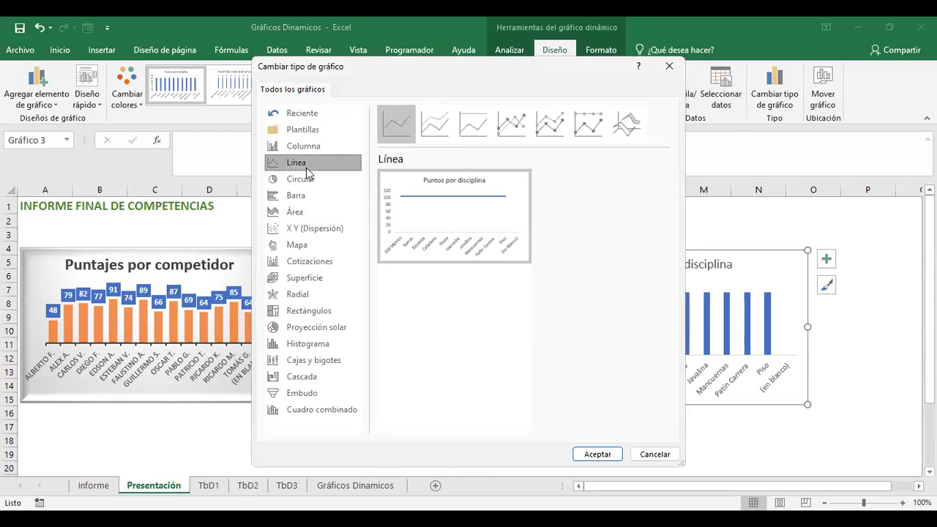
click(306, 262)
click(308, 279)
click(308, 295)
click(310, 309)
click(312, 294)
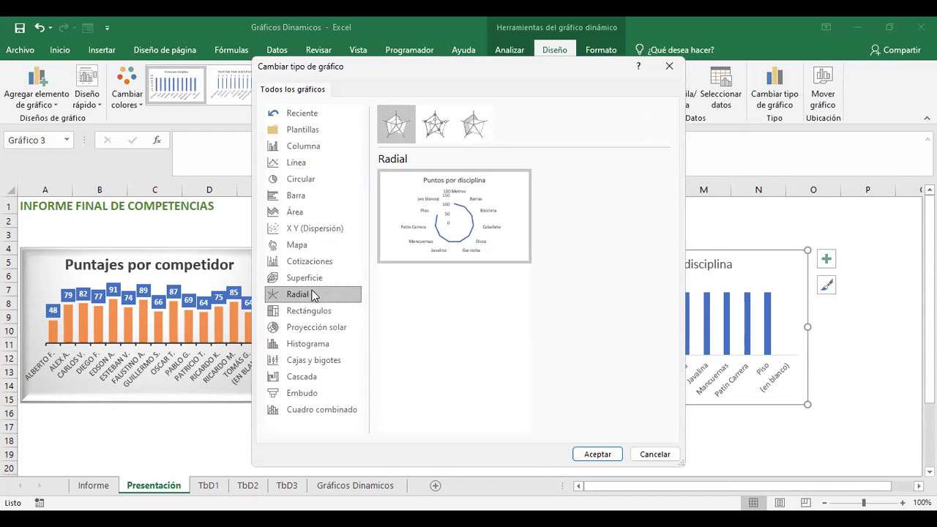
click(313, 311)
click(319, 333)
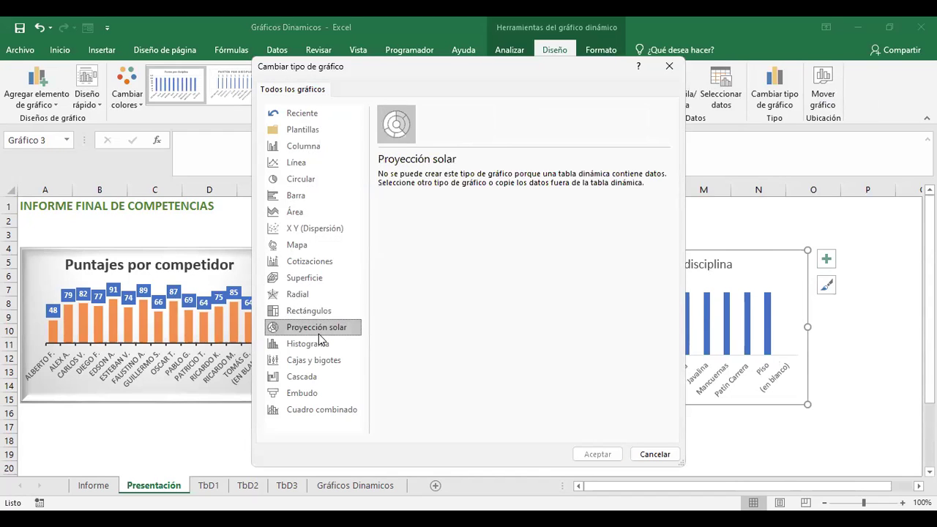
click(317, 344)
click(317, 361)
click(315, 377)
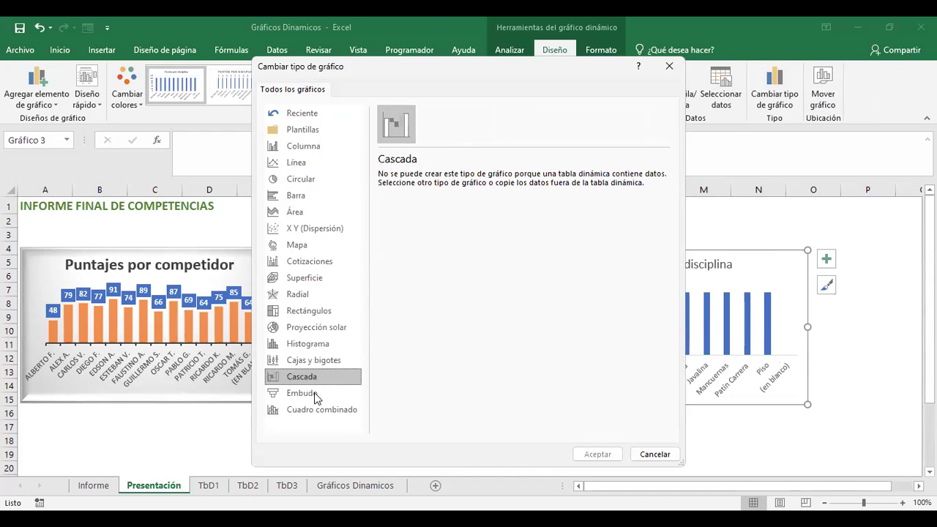
click(316, 394)
click(317, 408)
click(316, 276)
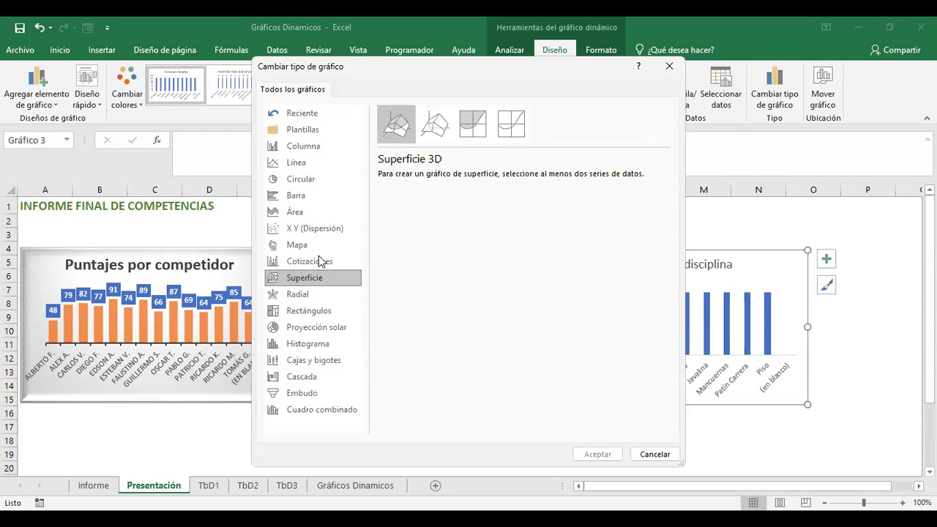
click(321, 263)
click(654, 454)
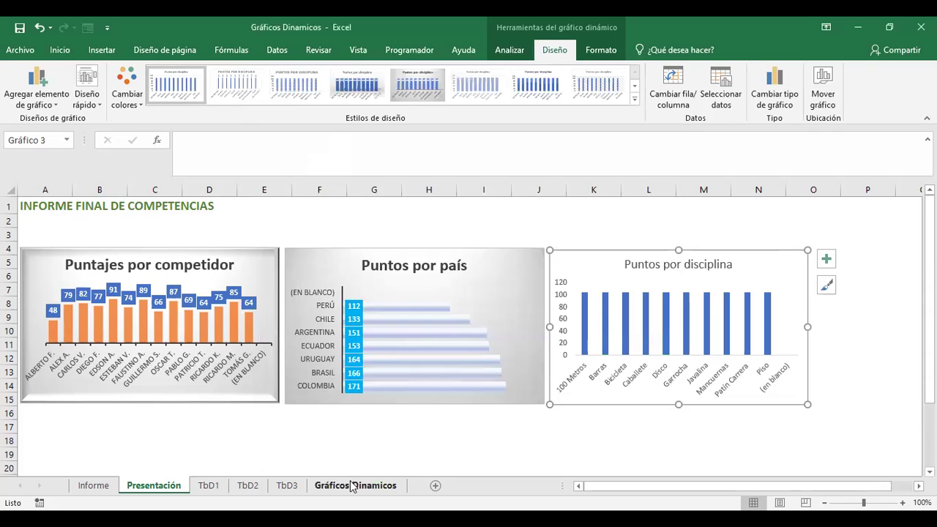
Pass through Gráficos Dinamicos and Presentación, then open TbD3 and select a Suma de Puntaje value
click(352, 487)
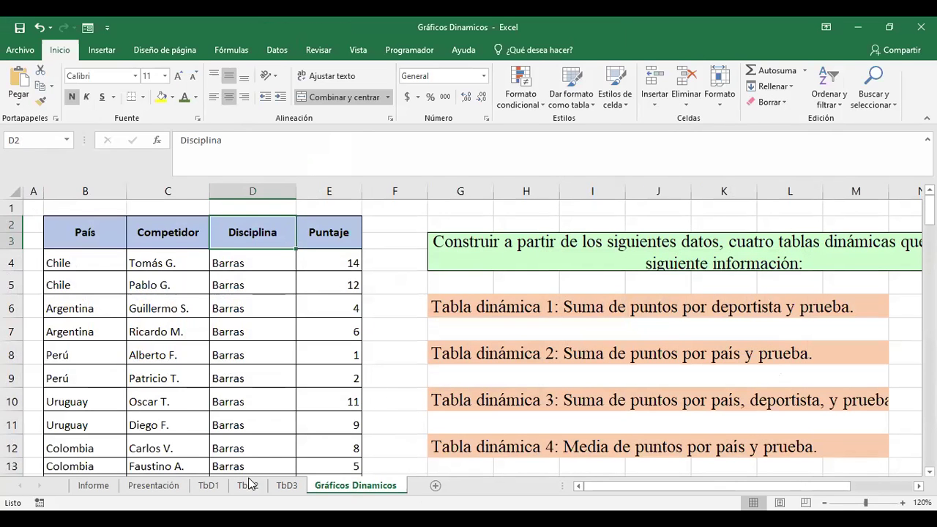
click(152, 487)
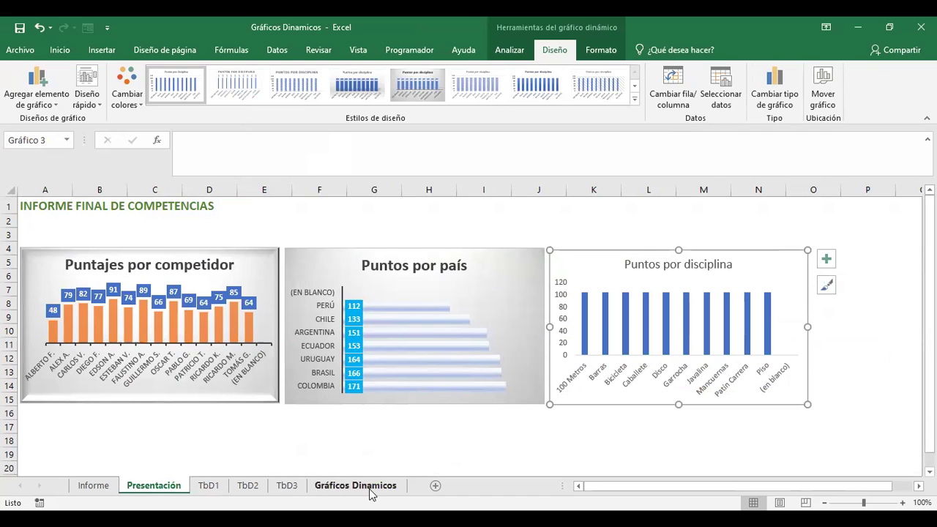
click(287, 487)
click(158, 232)
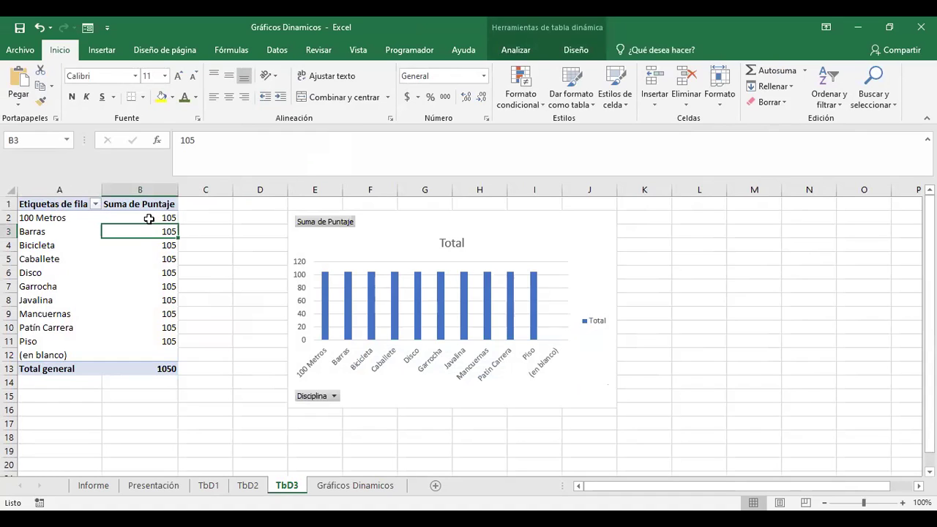
Browse the Suma de Puntaje 'Show values as' options, cancel unchanged, and open TbD2
right_click(167, 302)
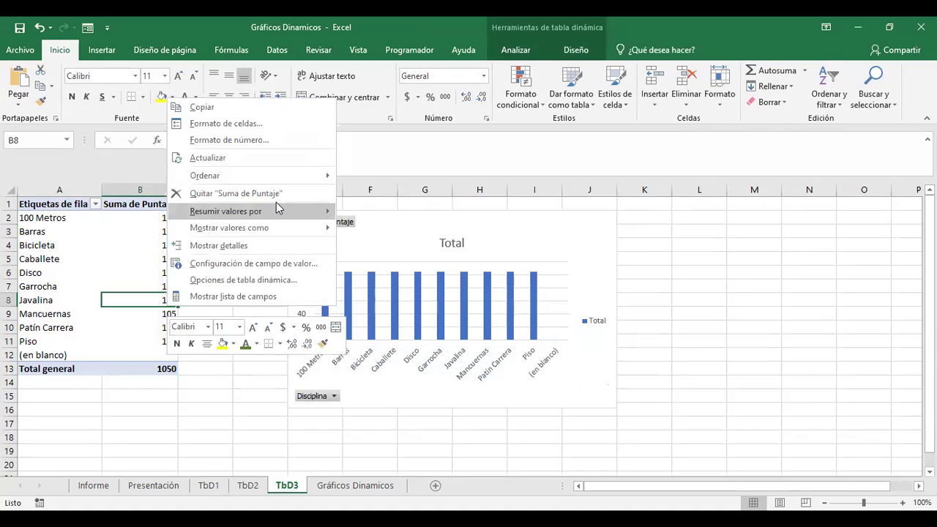
mouse_move(225, 211)
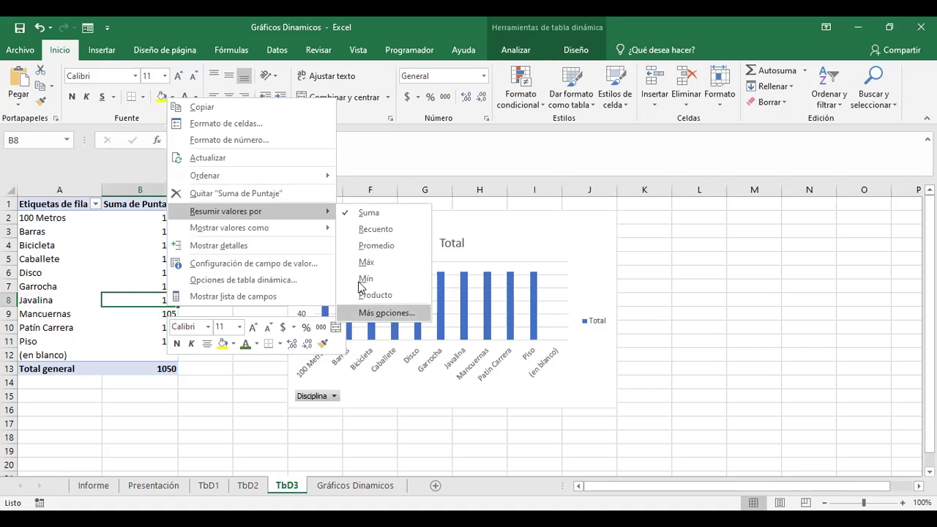
click(386, 313)
click(569, 169)
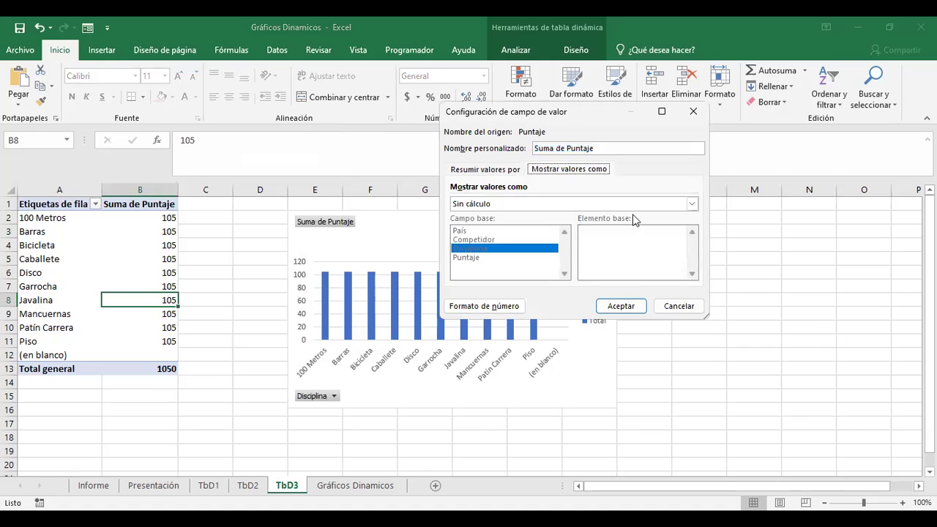
click(692, 204)
drag(694, 230, 694, 251)
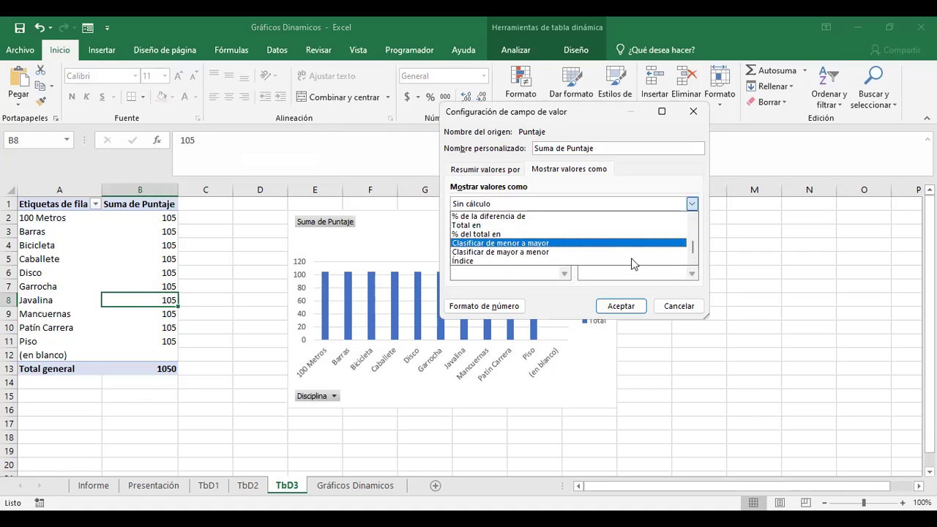
click(679, 306)
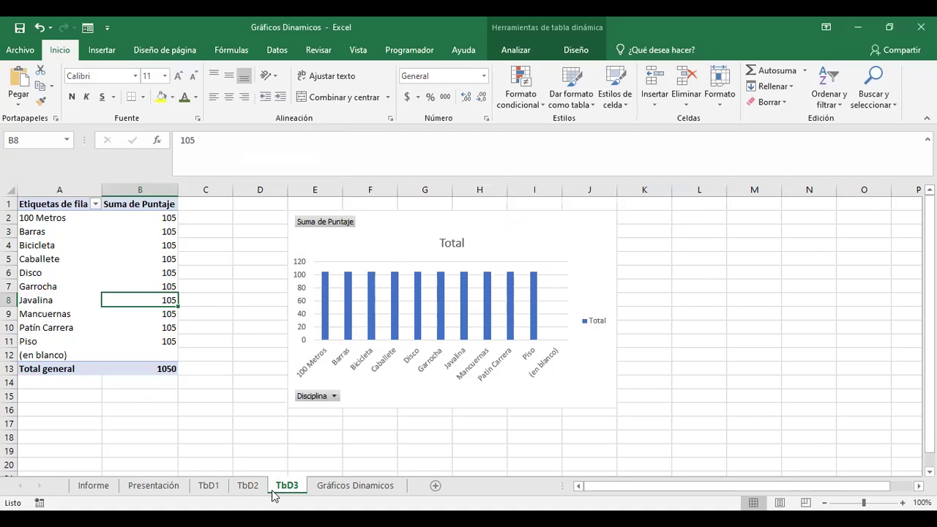
click(252, 487)
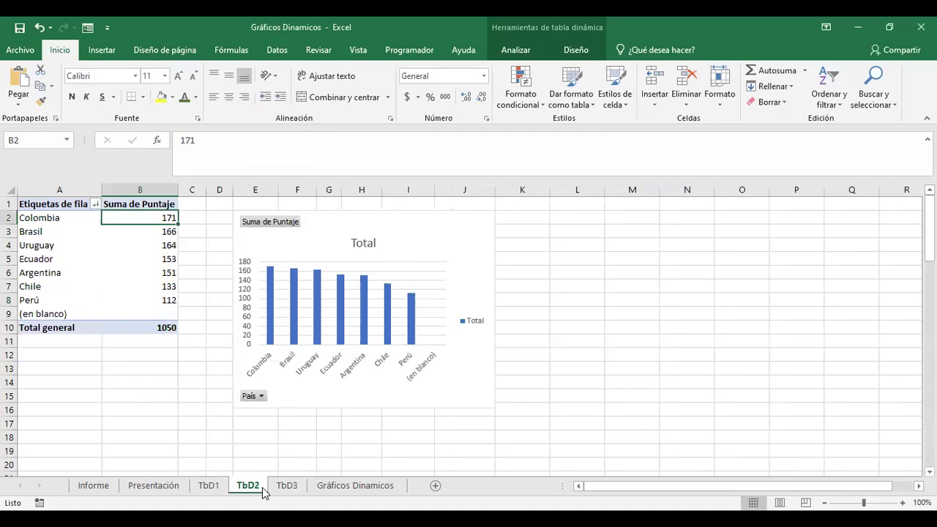
On TbD1, rank competitor scores largest to smallest, then undo to restore the point sums
click(155, 244)
click(208, 487)
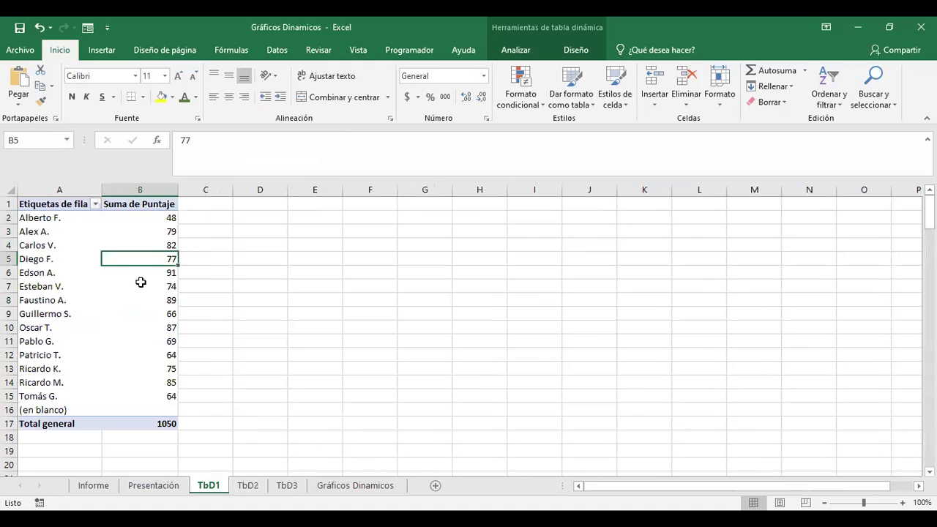
click(159, 296)
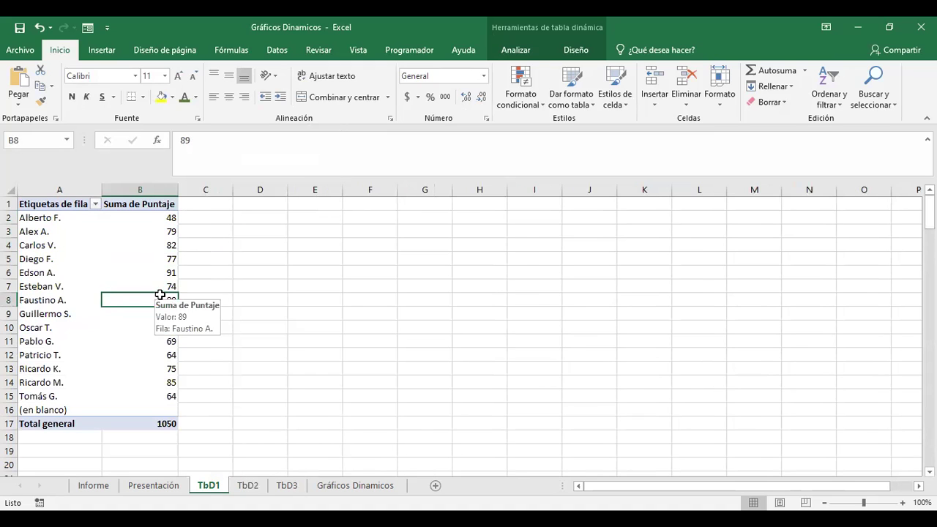
right_click(160, 295)
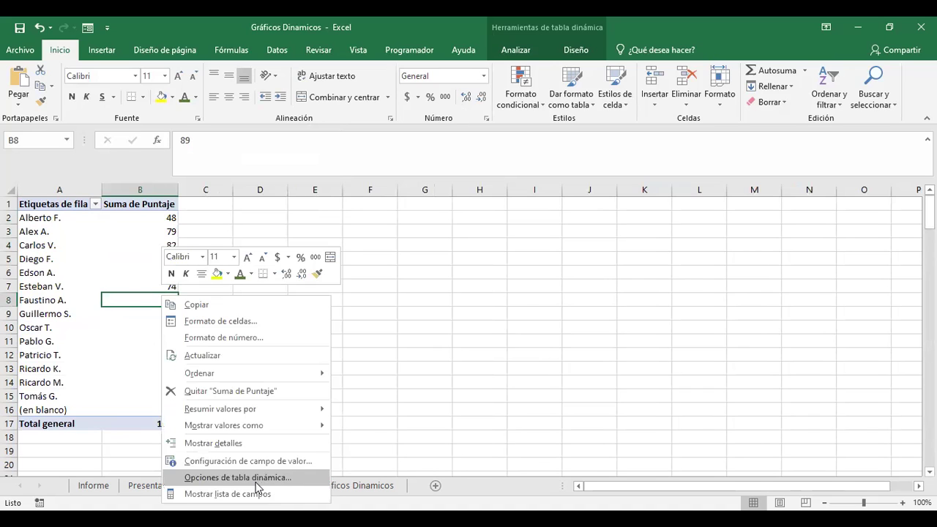
click(268, 430)
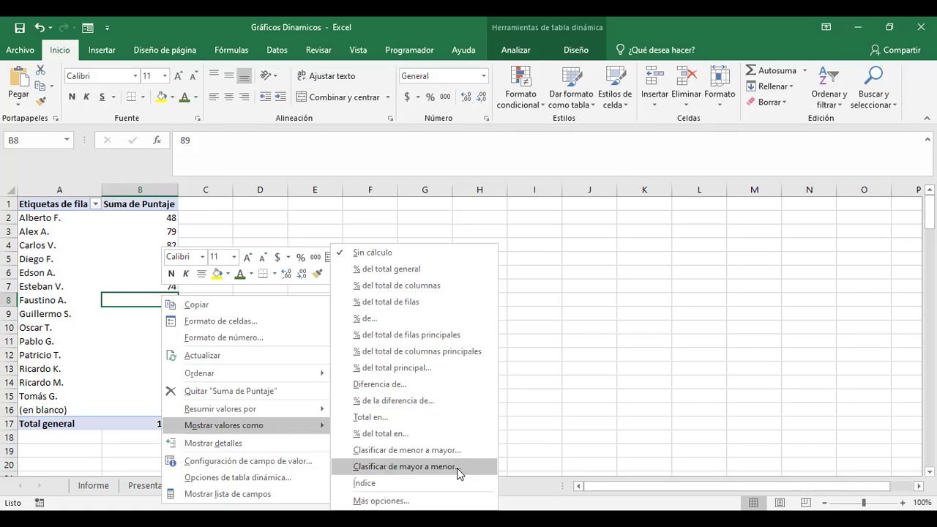
click(457, 468)
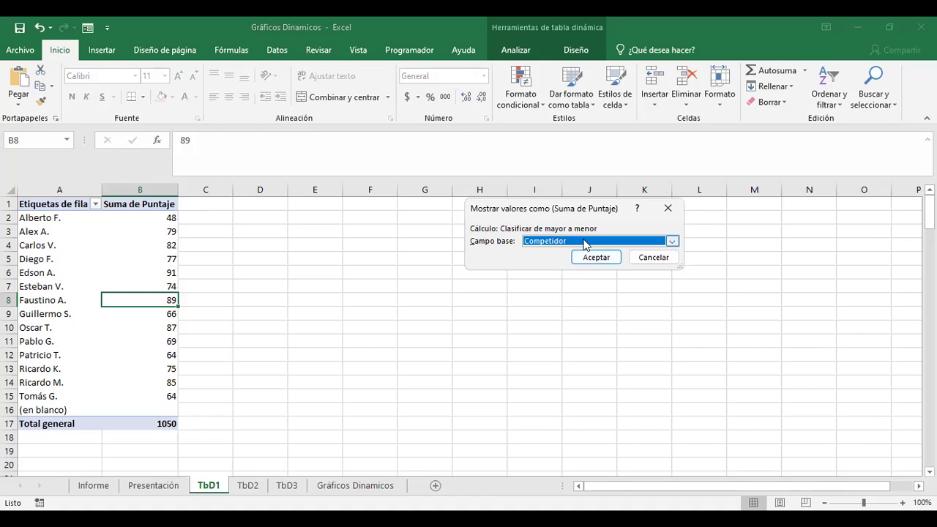
click(596, 258)
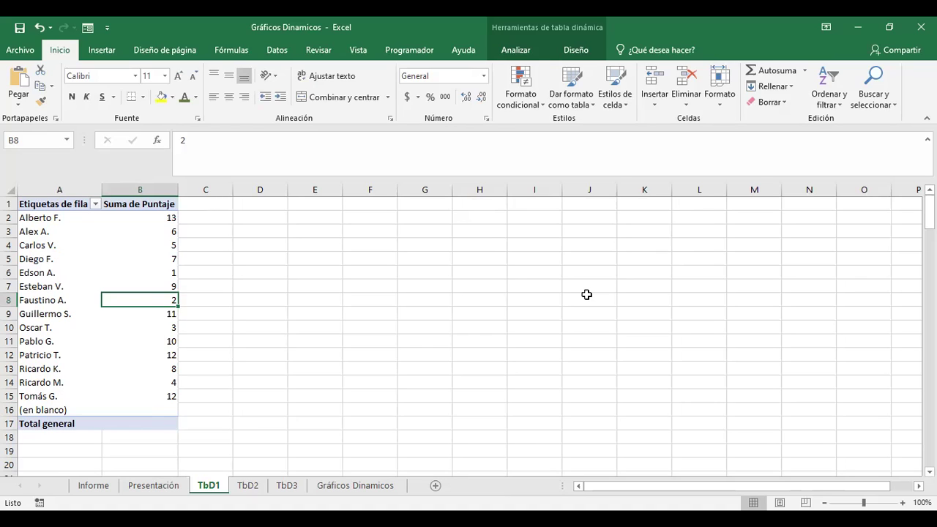
key(ctrl+z)
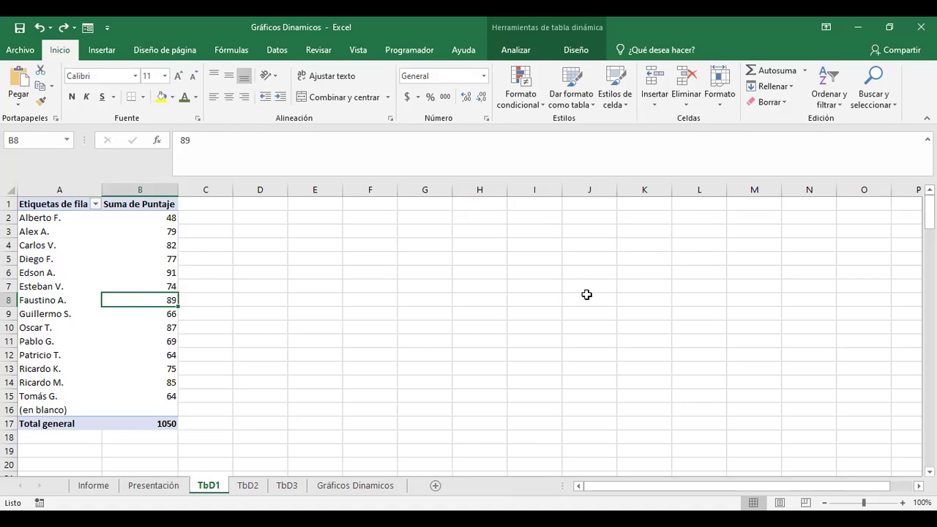
From the field list, drag Puntaje into Valores again to add Suma de Puntaje2
click(507, 51)
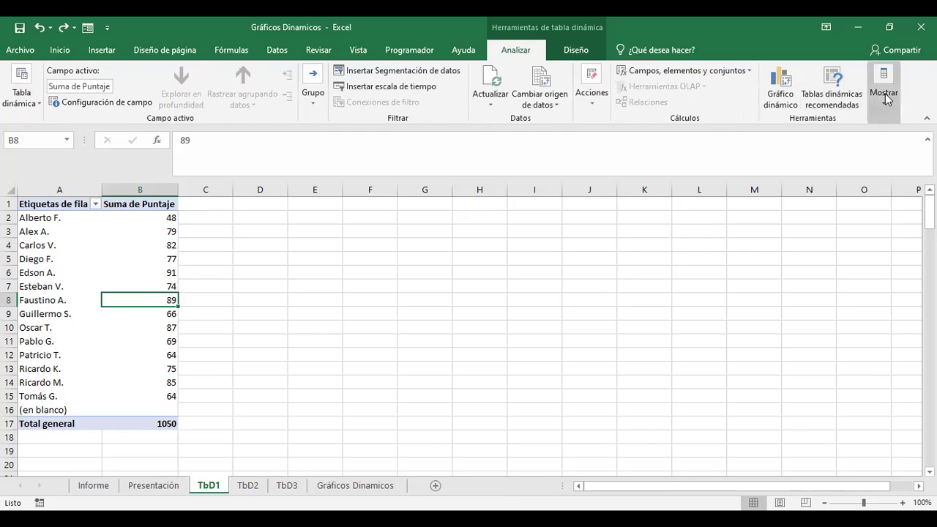
click(884, 87)
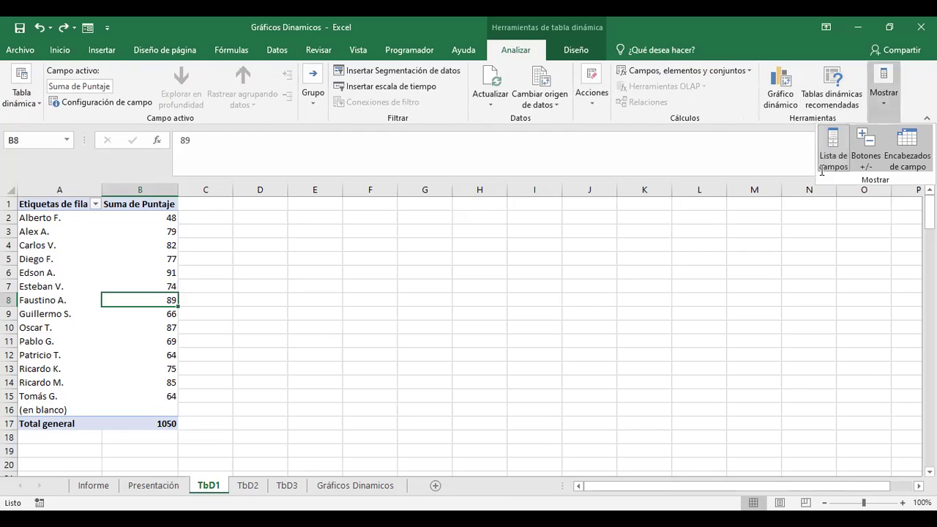
click(818, 164)
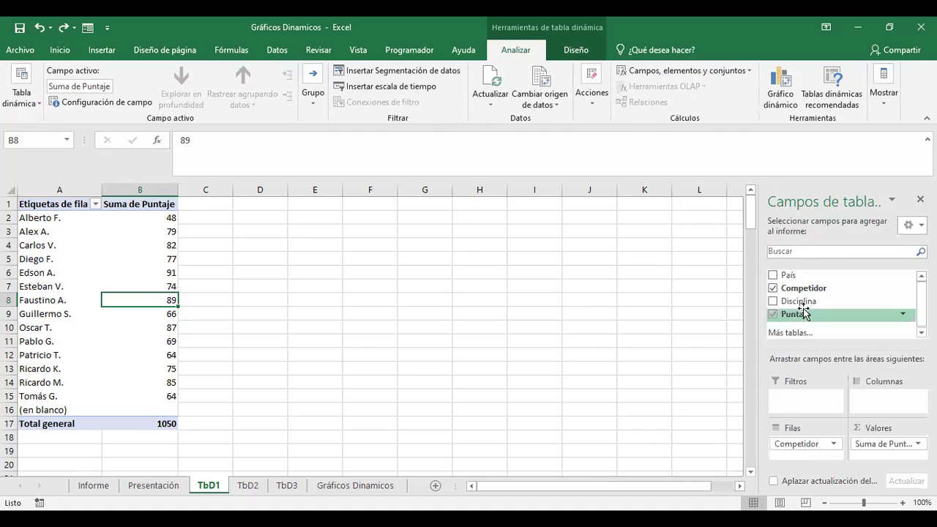
drag(793, 314, 906, 460)
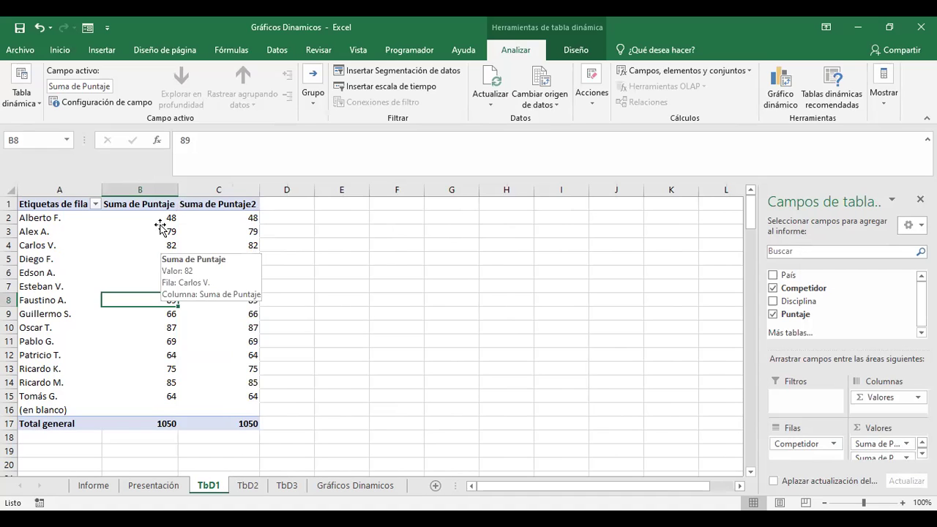
click(160, 231)
Show the first Suma de Puntaje column as ranks from largest to smallest by competitor
right_click(158, 232)
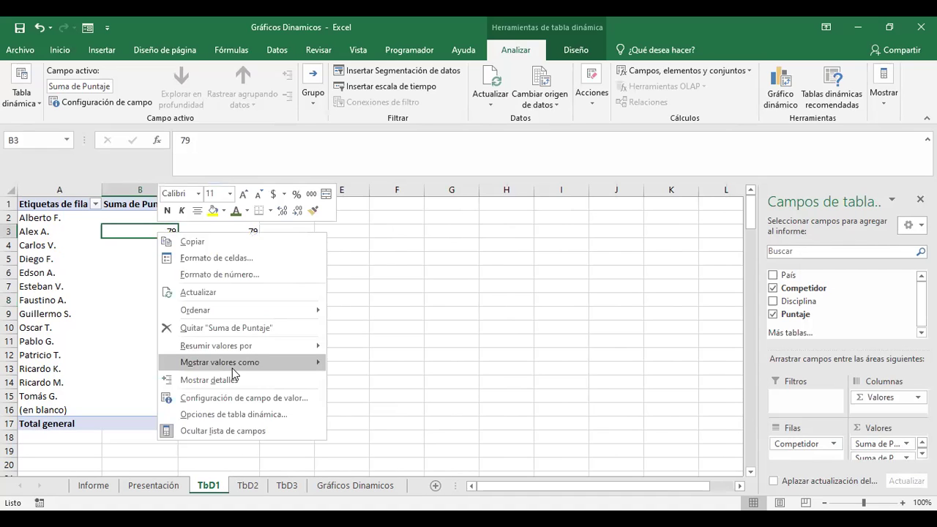
mouse_move(219, 363)
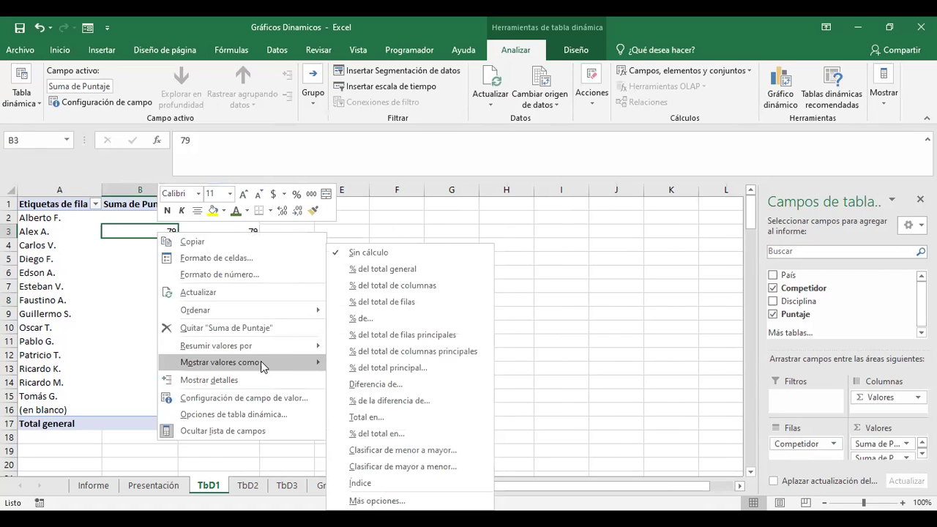
click(453, 474)
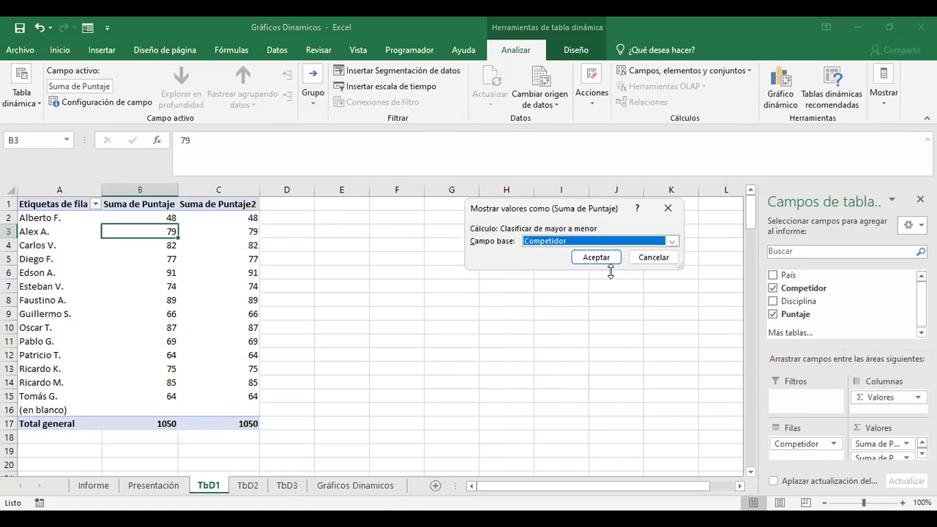
key(Return)
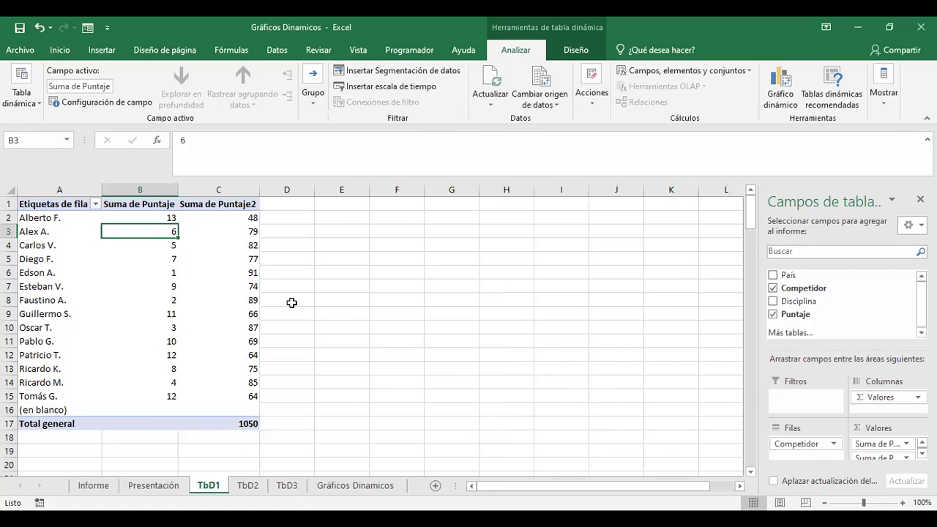
click(249, 271)
click(168, 271)
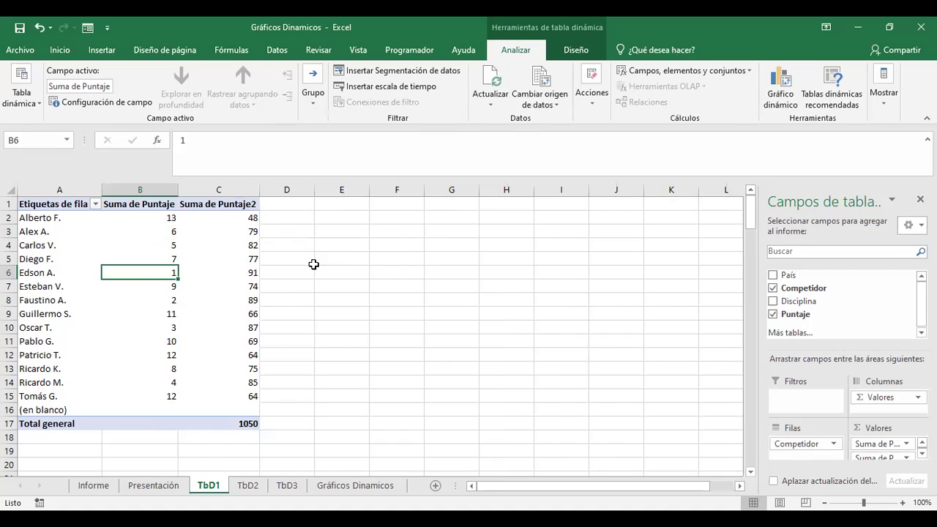
Sort the pivot highest to lowest so rank 1 with 91 points is first
click(163, 218)
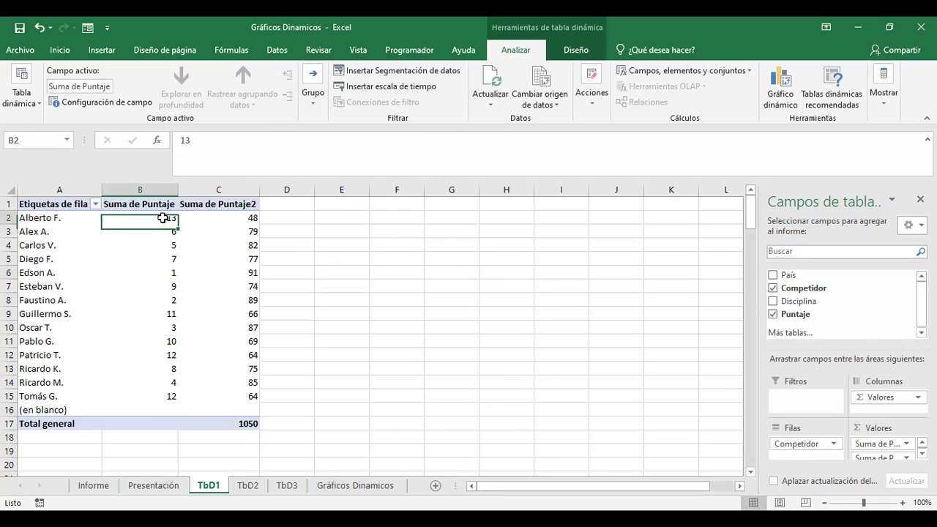
right_click(156, 220)
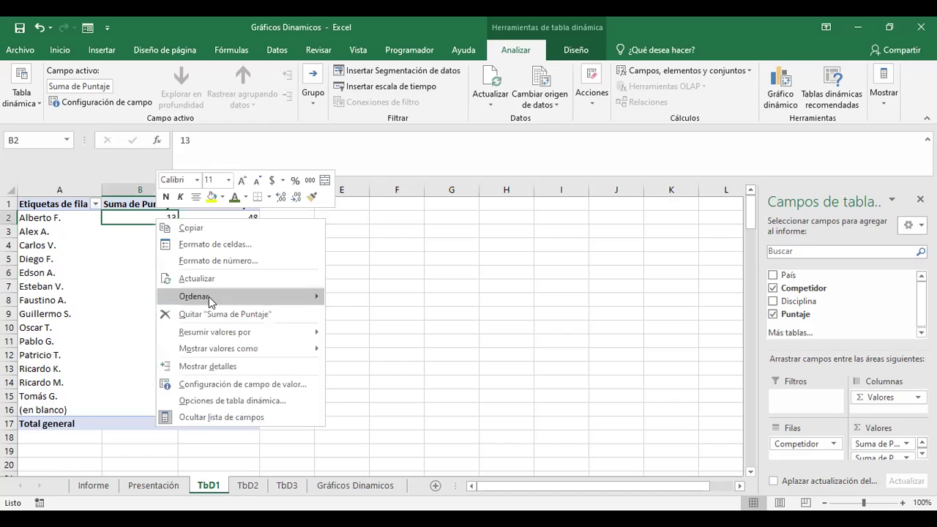
mouse_move(220, 296)
key(Return)
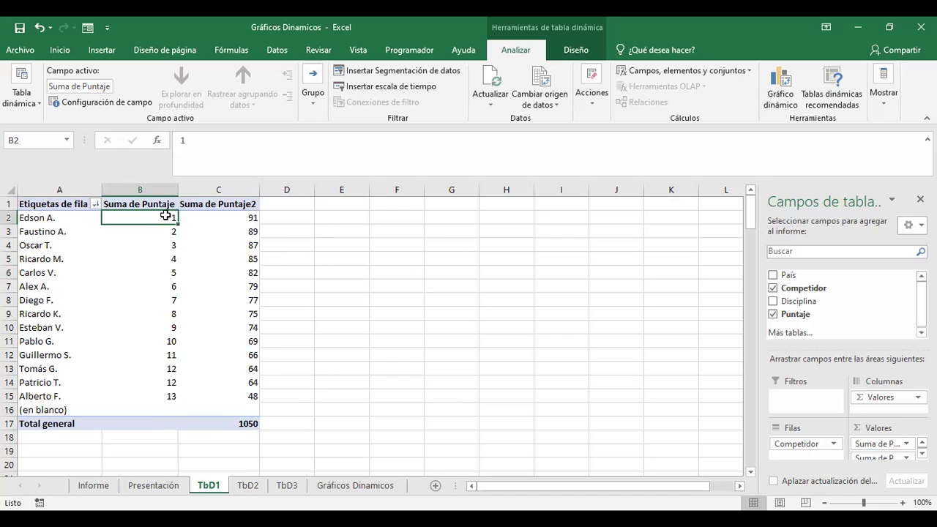
click(274, 213)
click(150, 217)
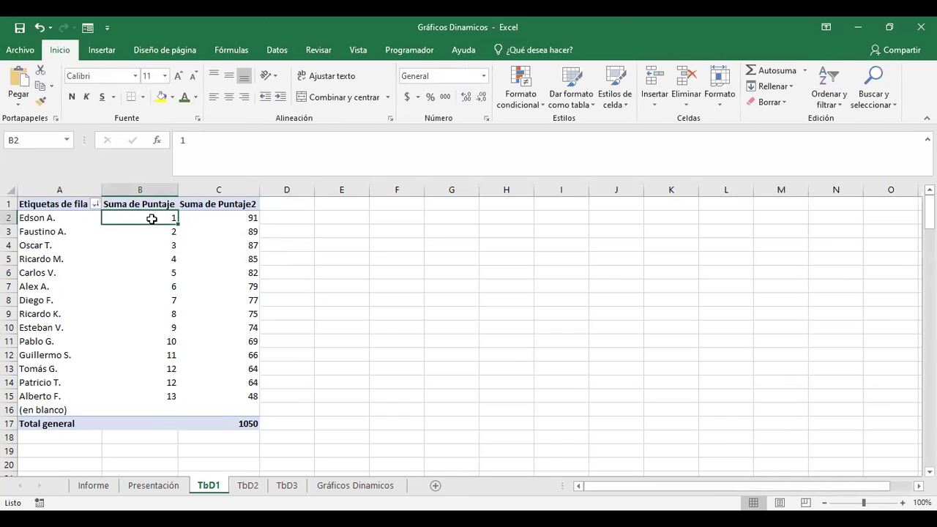
click(290, 217)
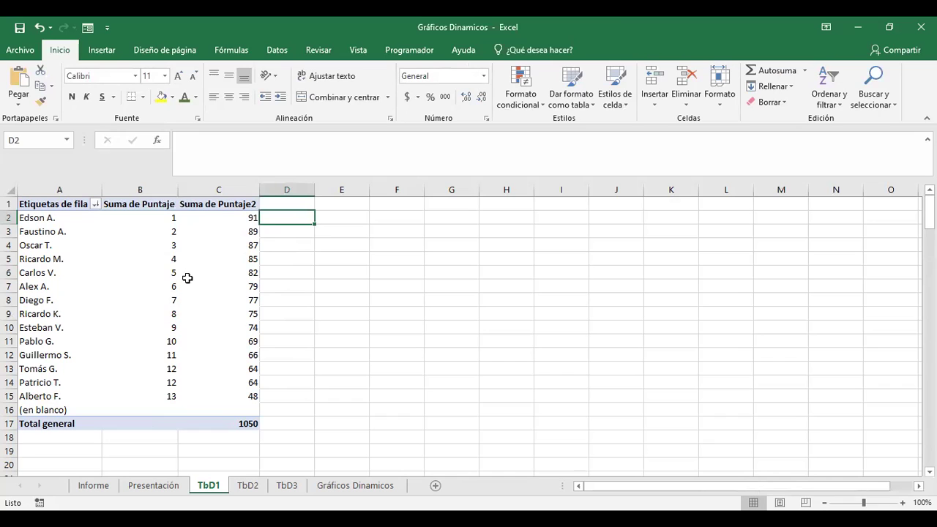
On Presentación, choose a combo chart type for the Puntajes por competidor chart
click(345, 487)
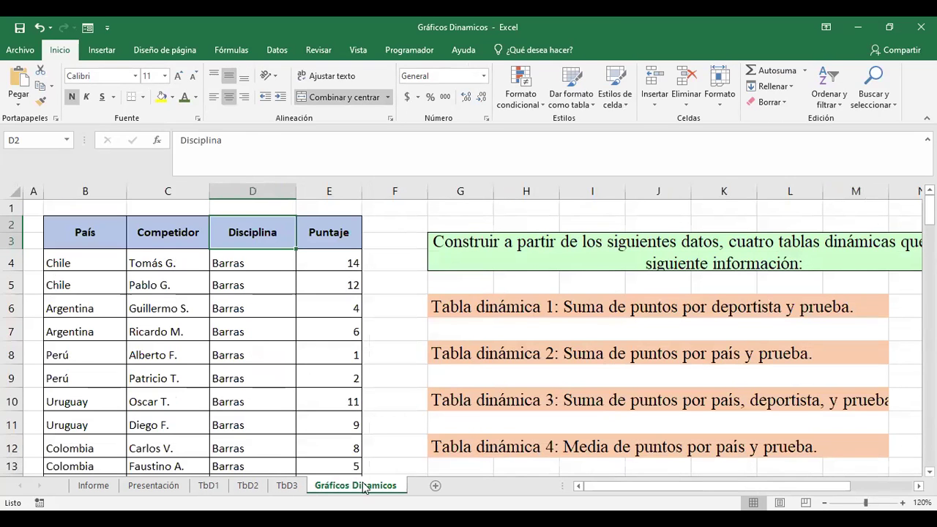
click(153, 486)
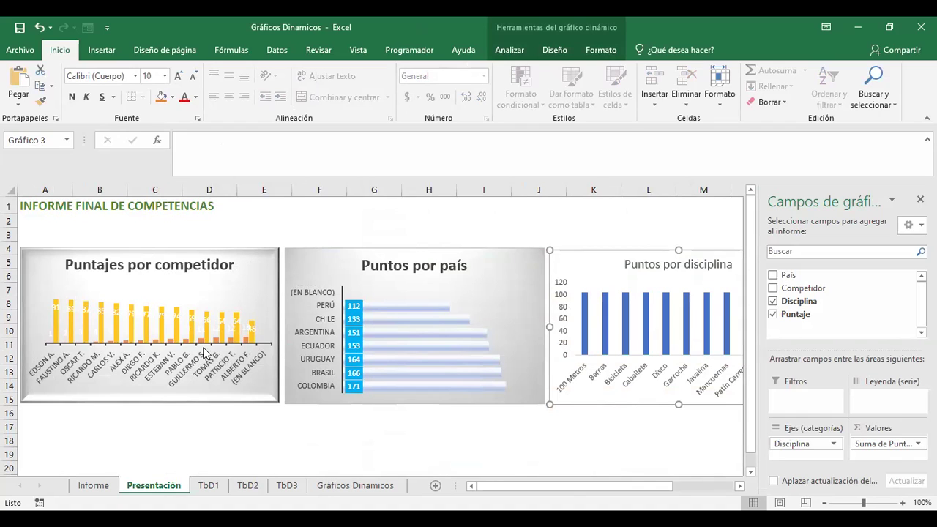
click(247, 274)
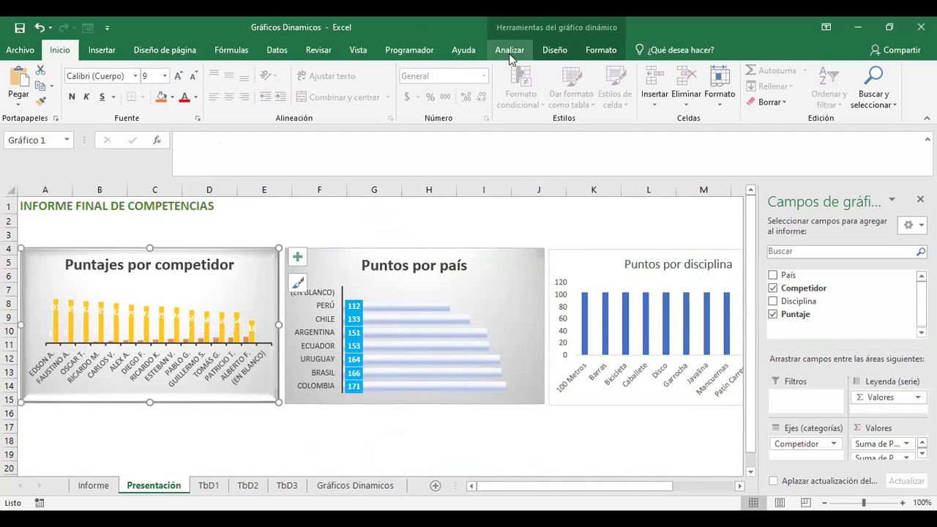
click(555, 51)
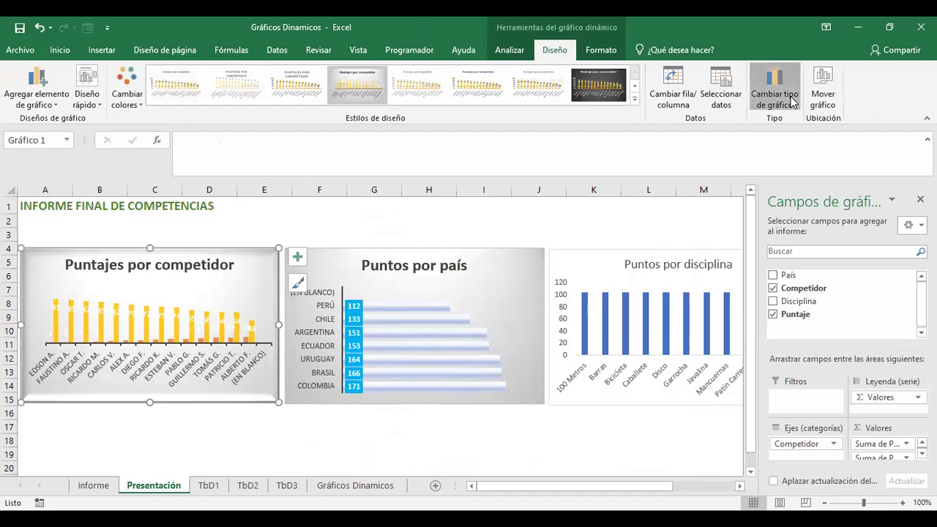
click(775, 95)
click(322, 409)
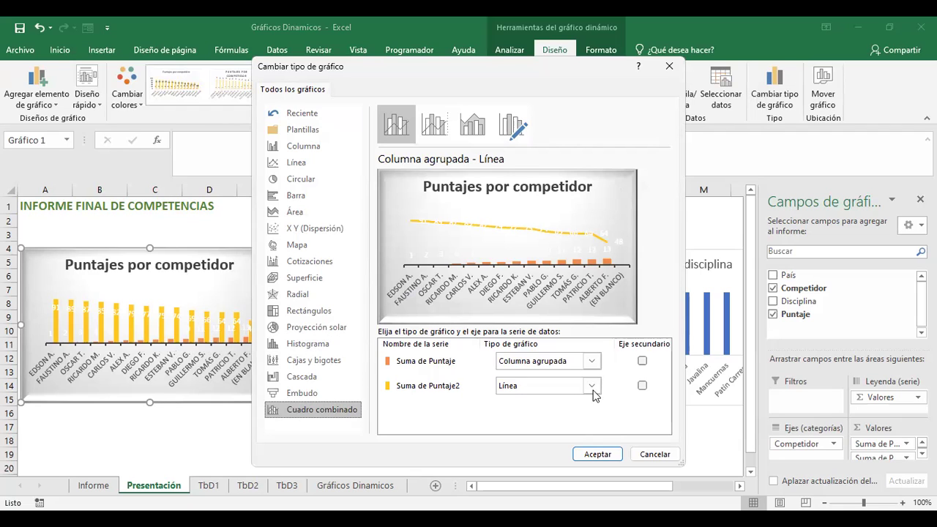
Make Suma de Puntaje2 a line on a secondary axis, apply it, then undo
click(642, 385)
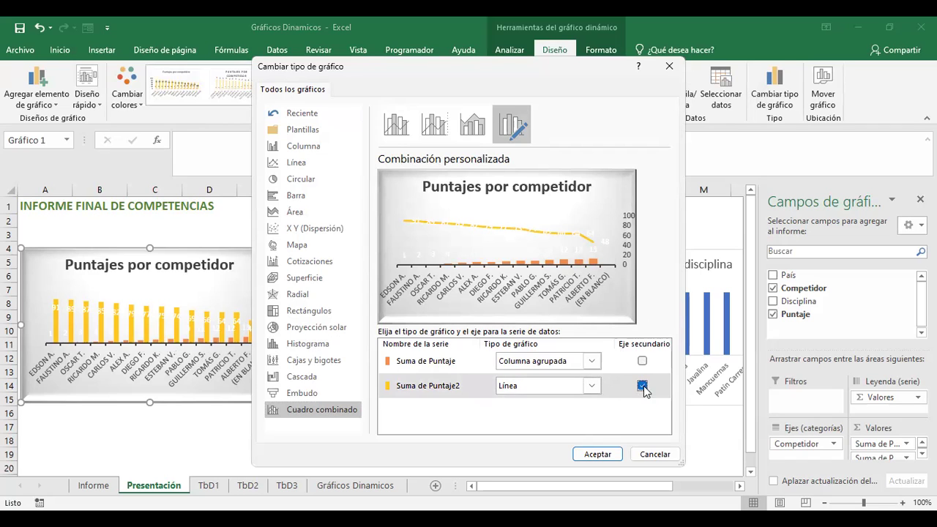
click(642, 386)
click(642, 361)
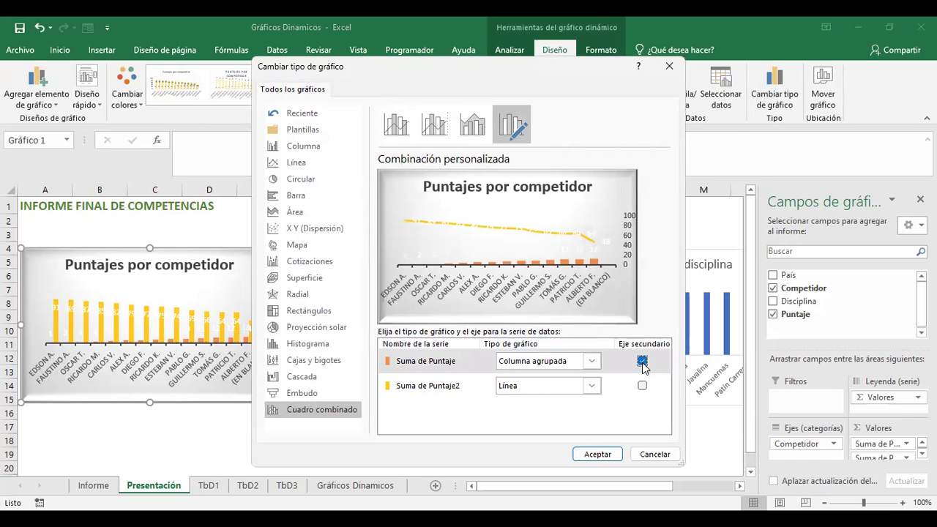
click(642, 361)
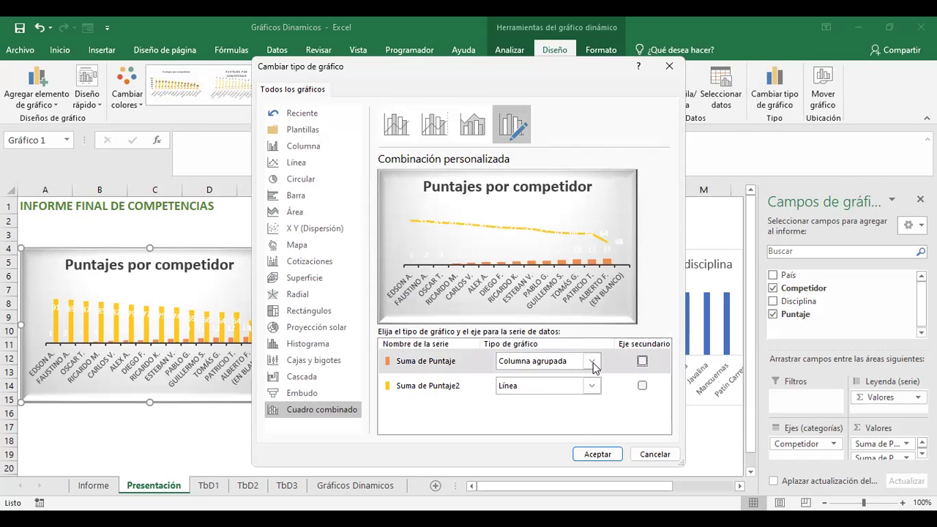
click(593, 363)
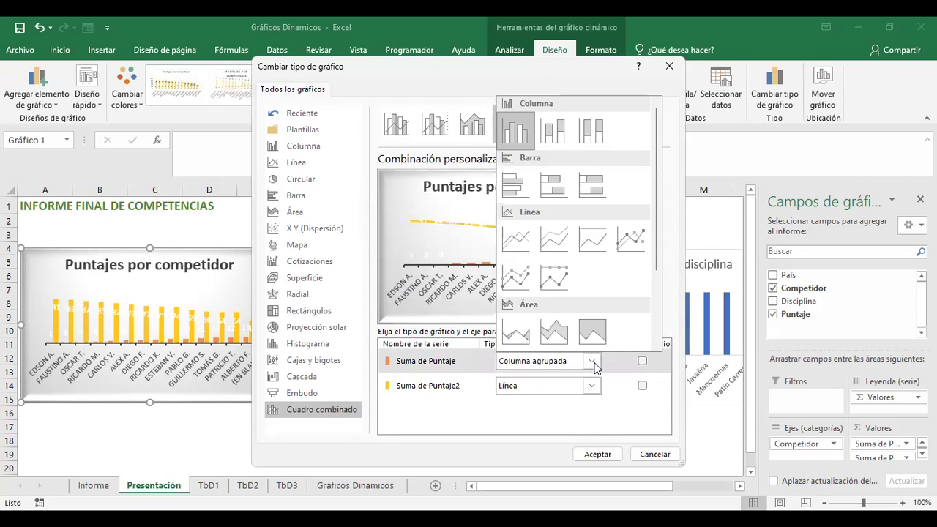
click(591, 384)
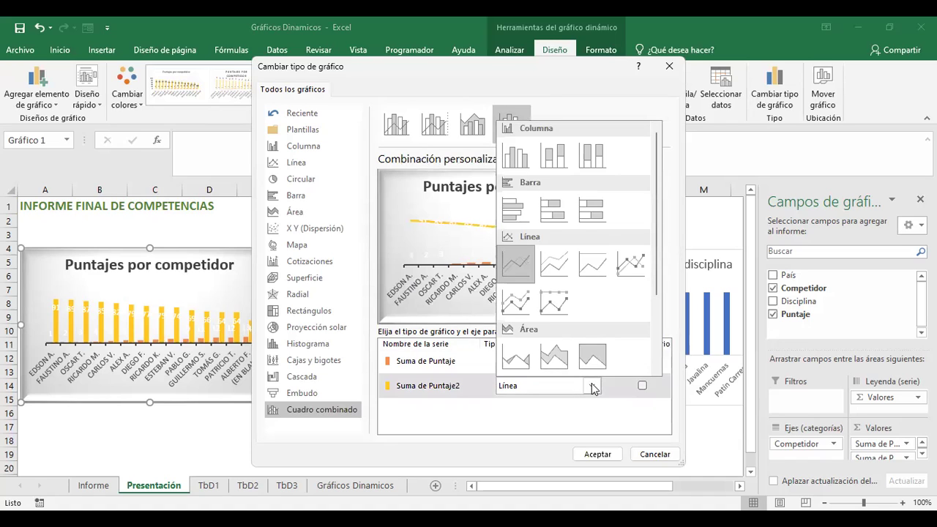
click(591, 385)
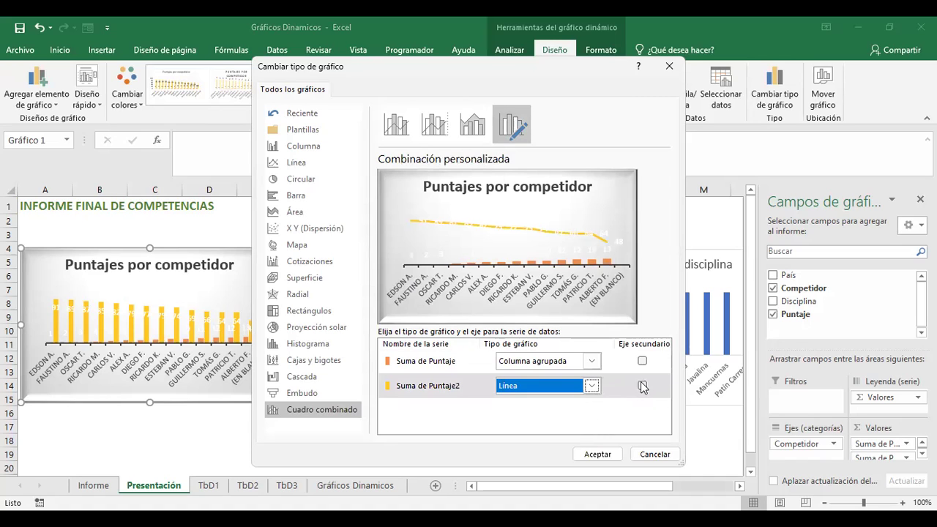
click(642, 386)
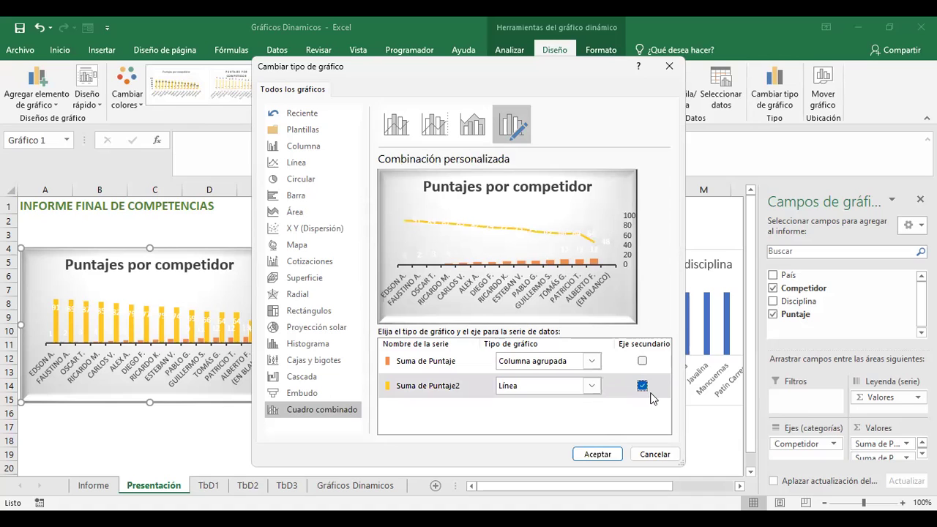
click(598, 455)
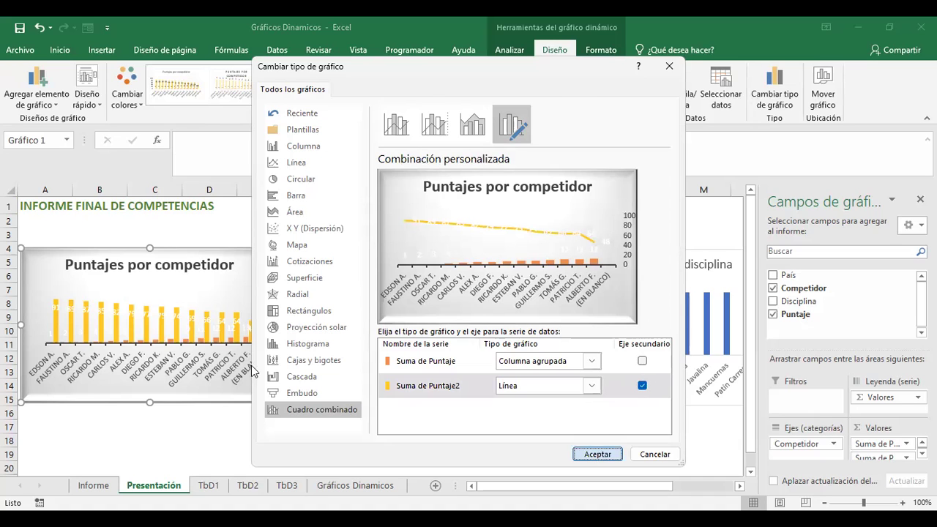
key(ctrl+z)
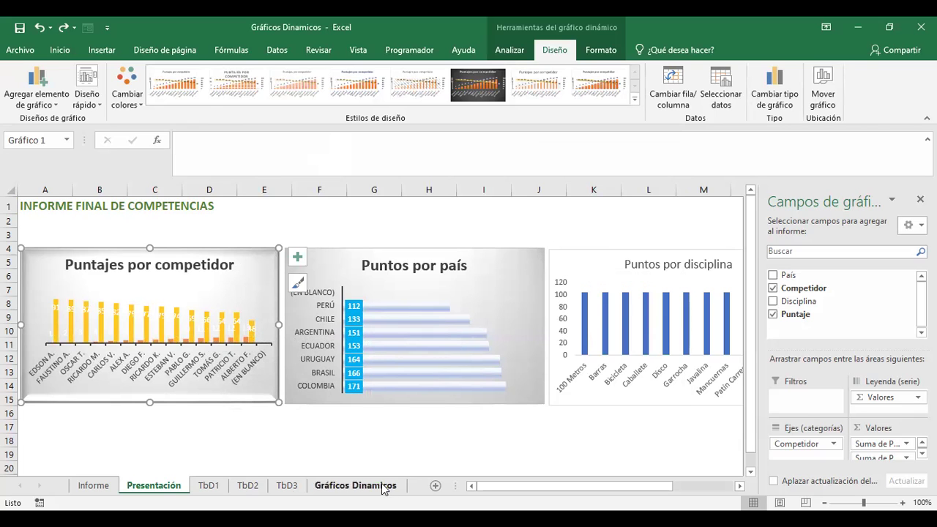
click(359, 486)
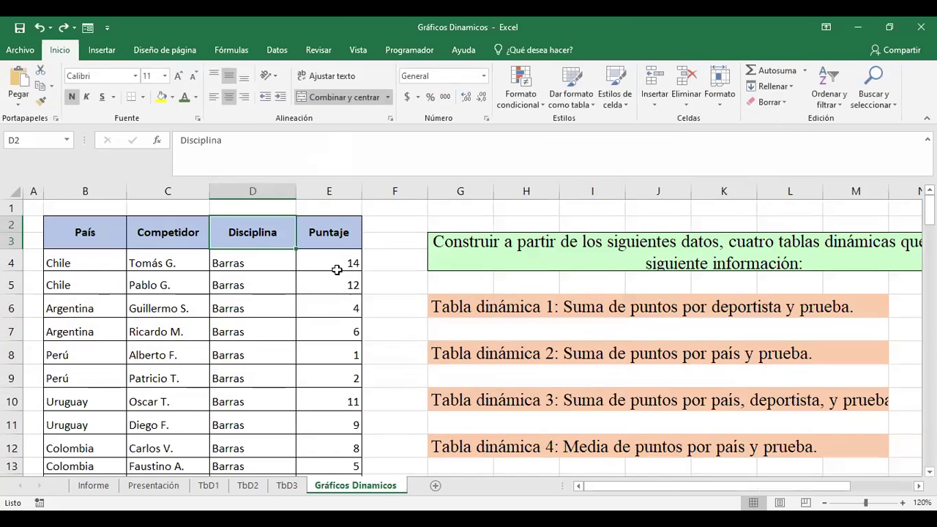
click(150, 487)
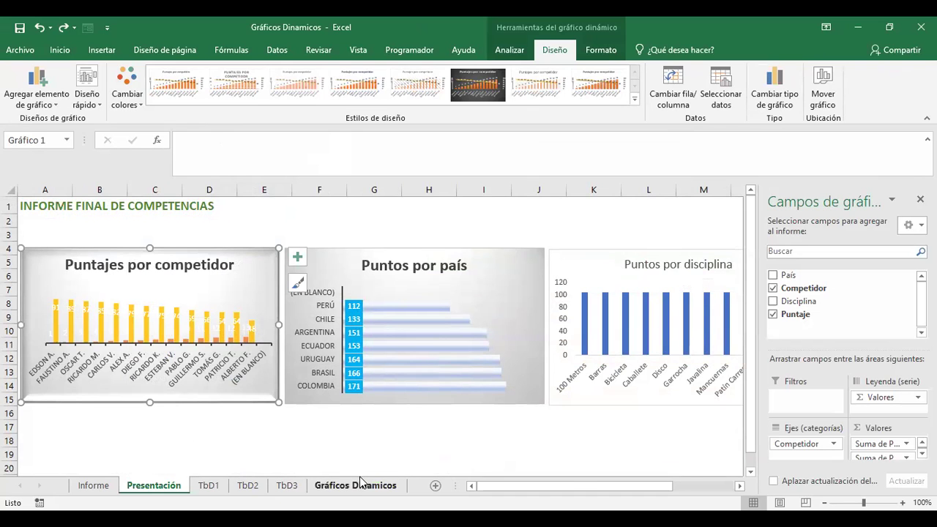
click(326, 486)
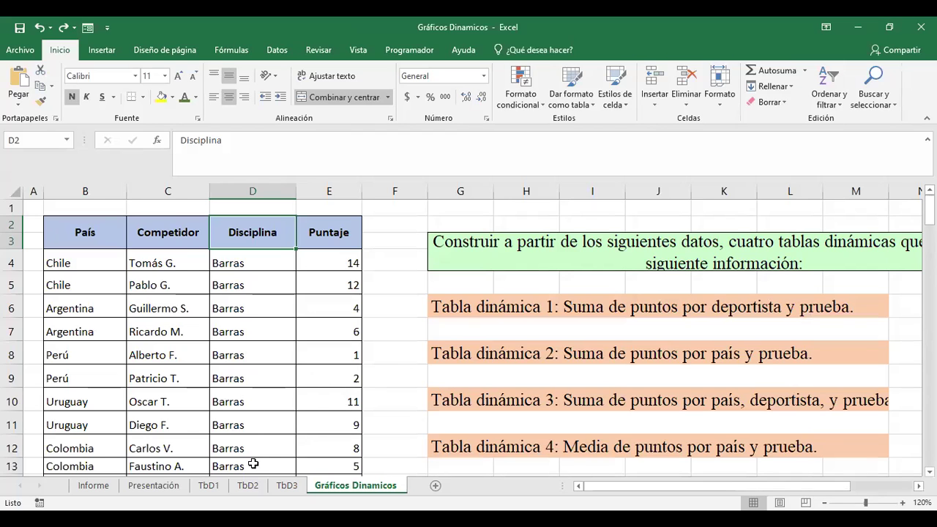
click(157, 485)
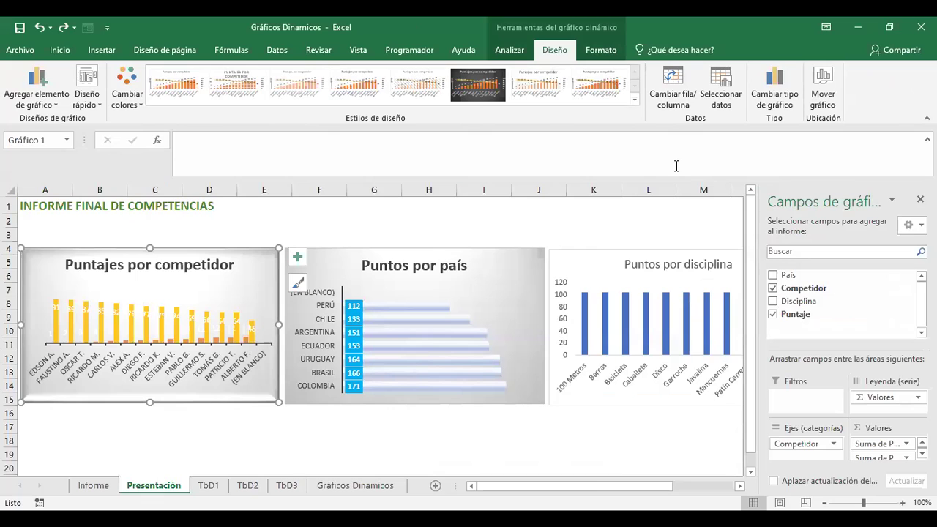
click(347, 221)
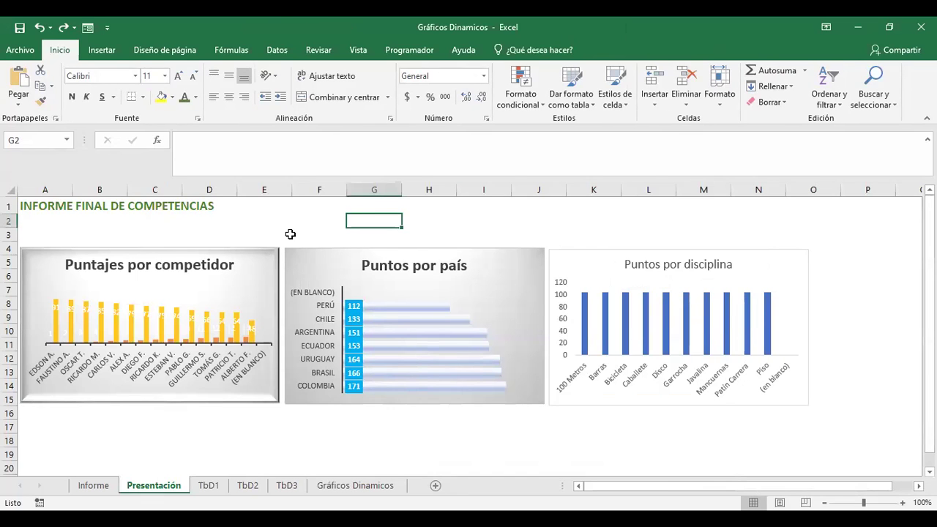
click(258, 265)
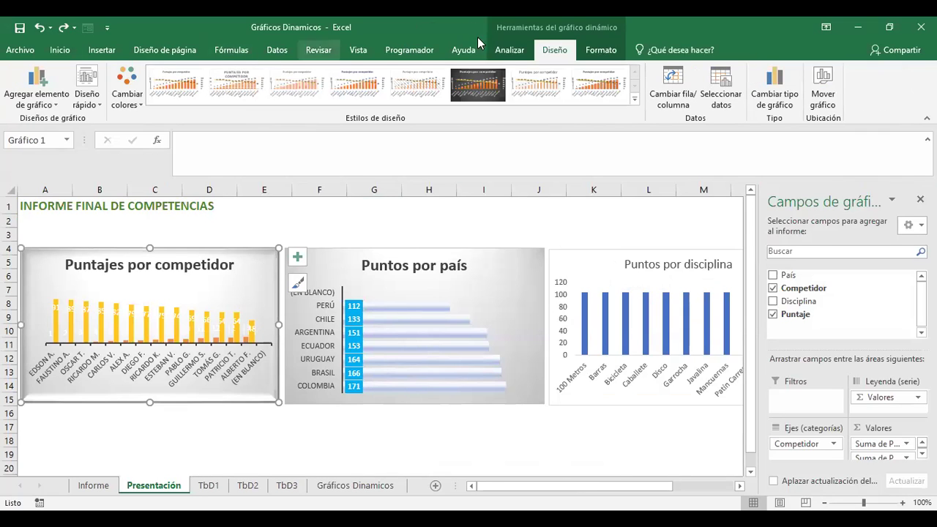
click(598, 51)
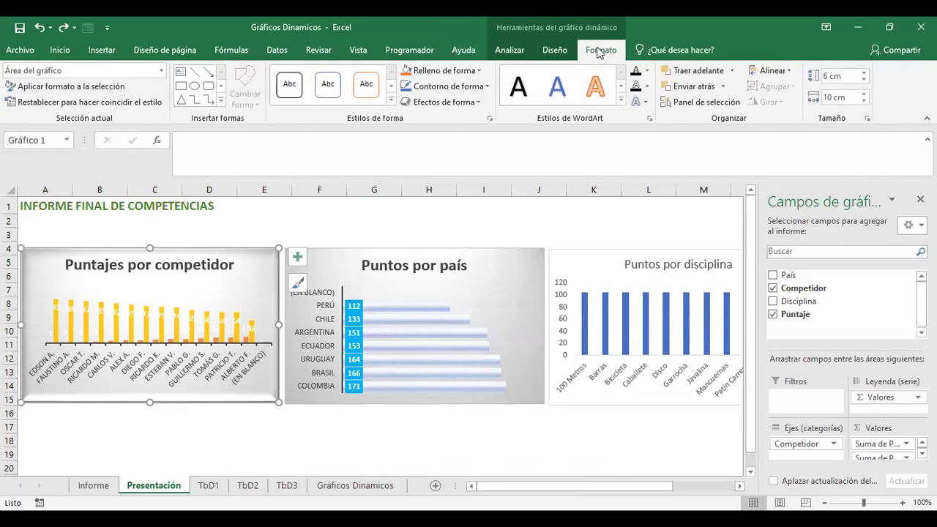
click(555, 51)
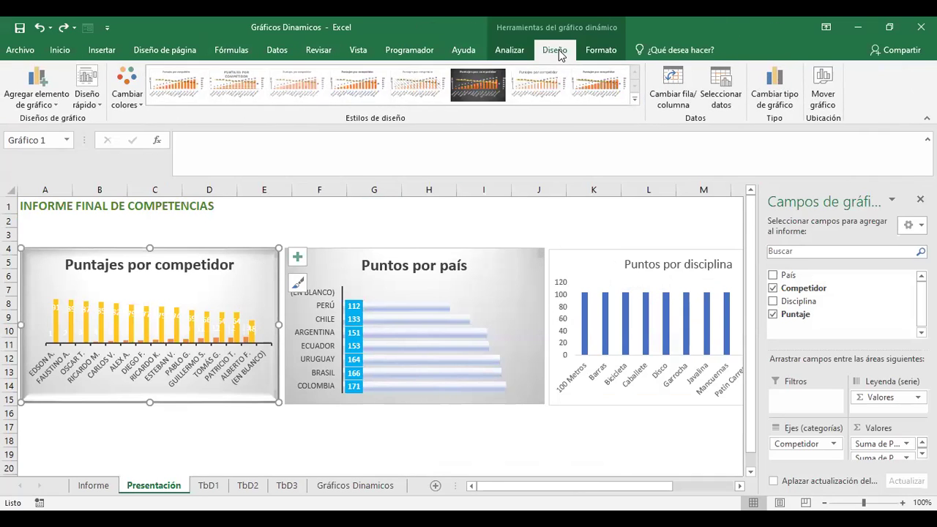
click(513, 51)
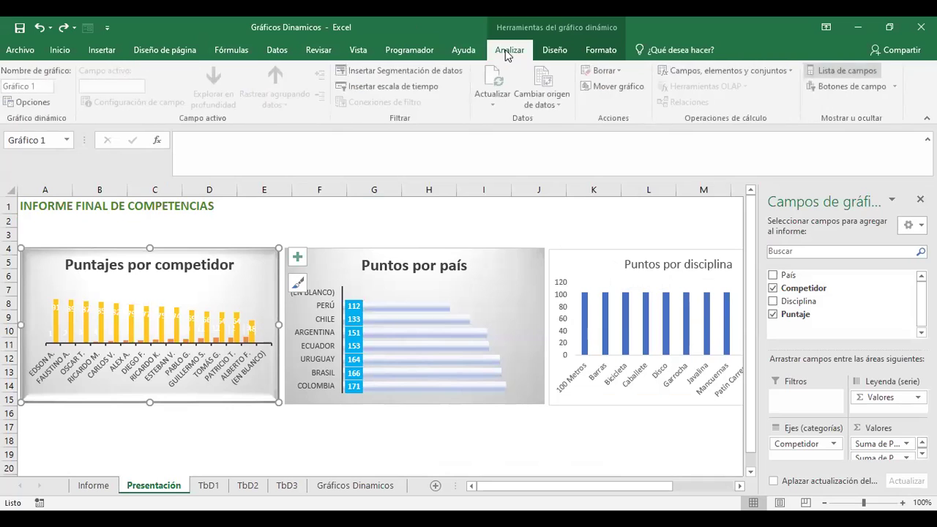
Insert País, Competidor and Disciplina slicers for the pivot chart
click(430, 74)
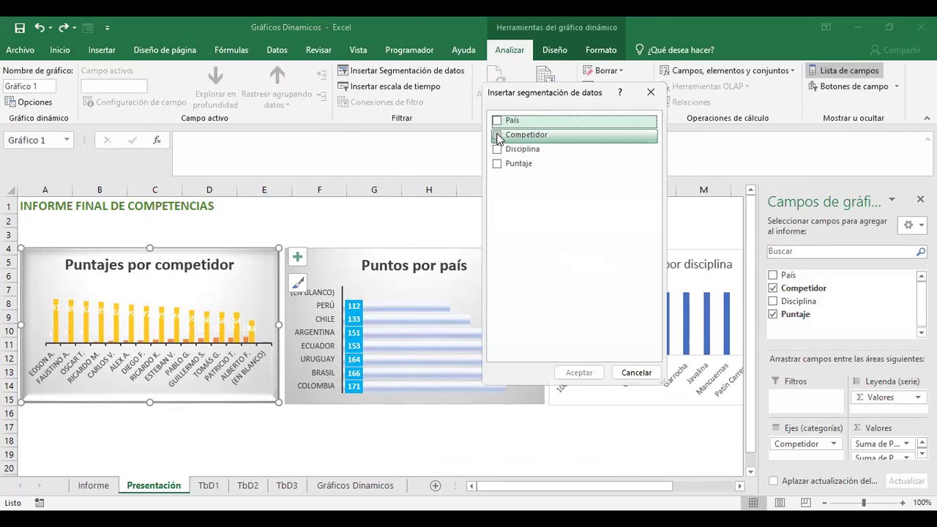
click(497, 121)
click(497, 135)
click(498, 149)
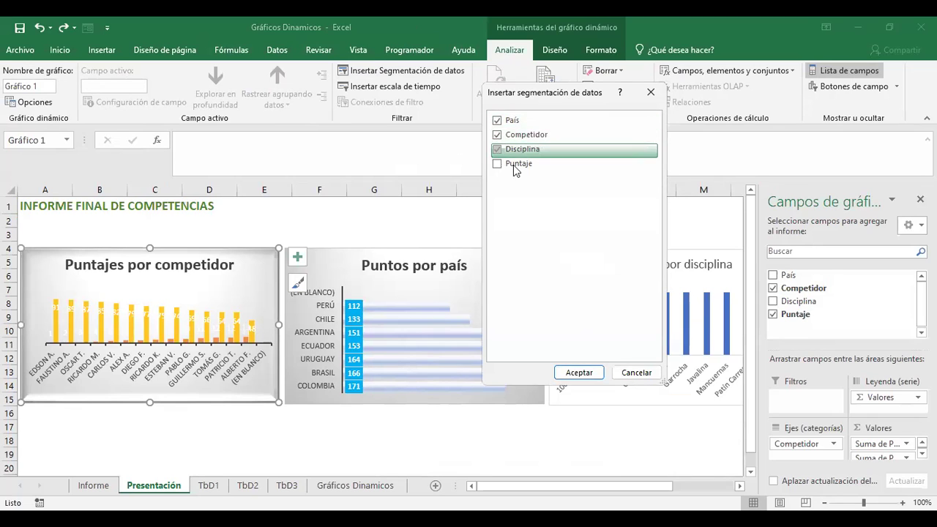
click(583, 380)
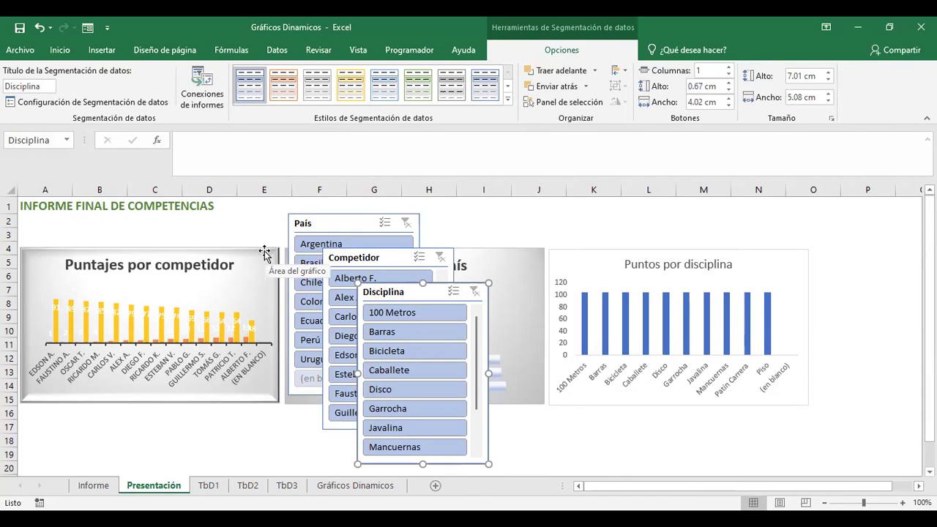
Move the competidor, país and disciplina charts down to free space above them
drag(264, 251, 265, 315)
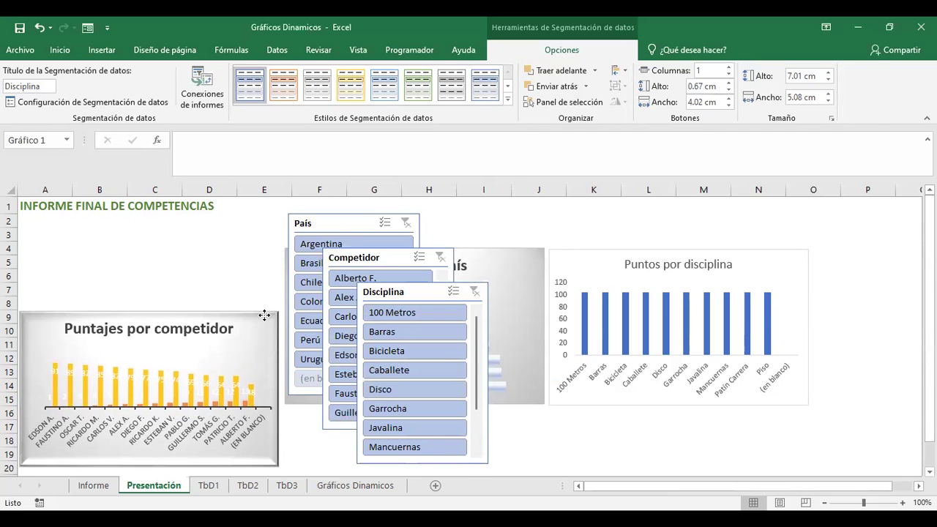
drag(496, 258, 497, 318)
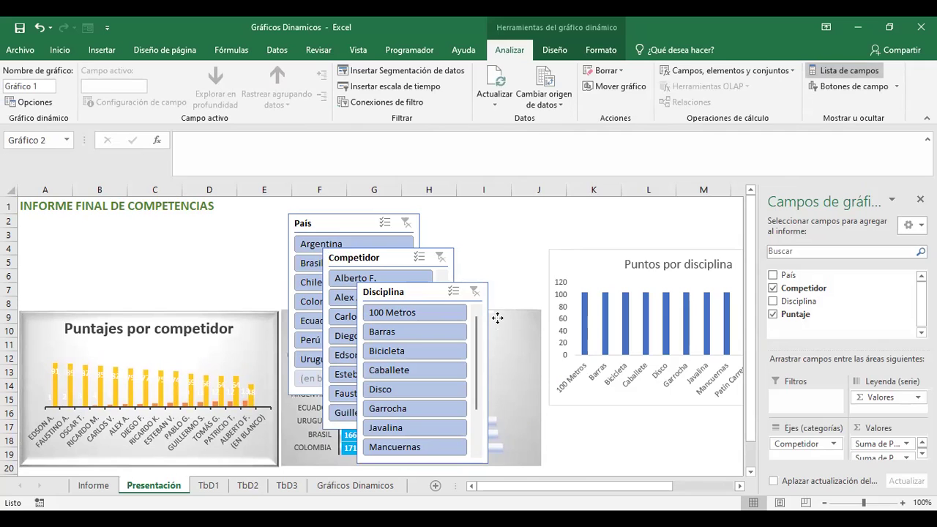
click(594, 273)
drag(605, 256, 590, 315)
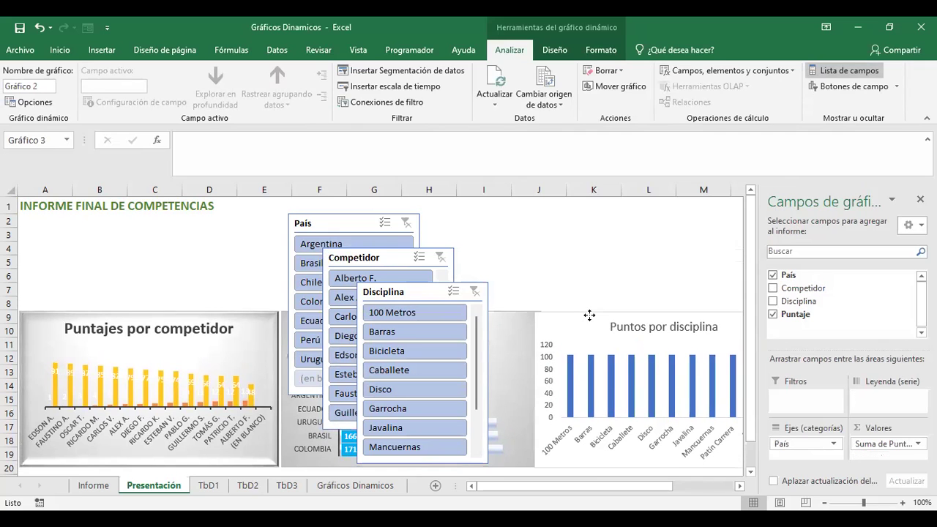
Arrange the slicers in a row, with País over columns A–C
drag(469, 281, 648, 214)
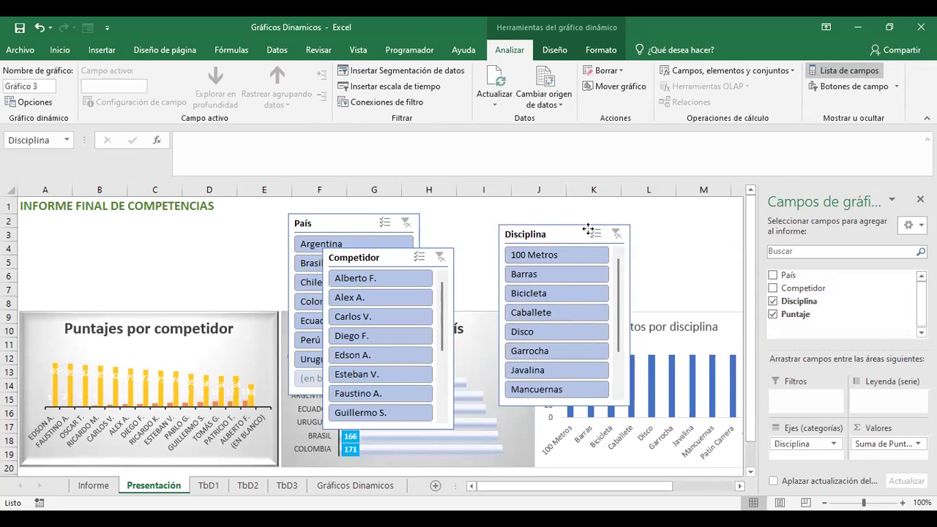
mouse_move(378, 256)
mouse_down()
mouse_move(487, 221)
mouse_move(480, 213)
mouse_up()
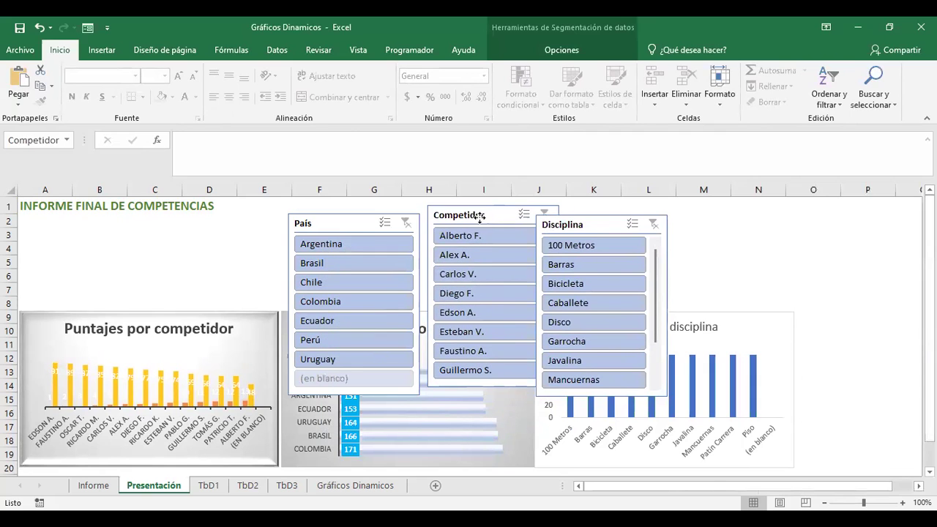
drag(352, 222, 312, 222)
drag(315, 395, 315, 306)
drag(331, 222, 108, 223)
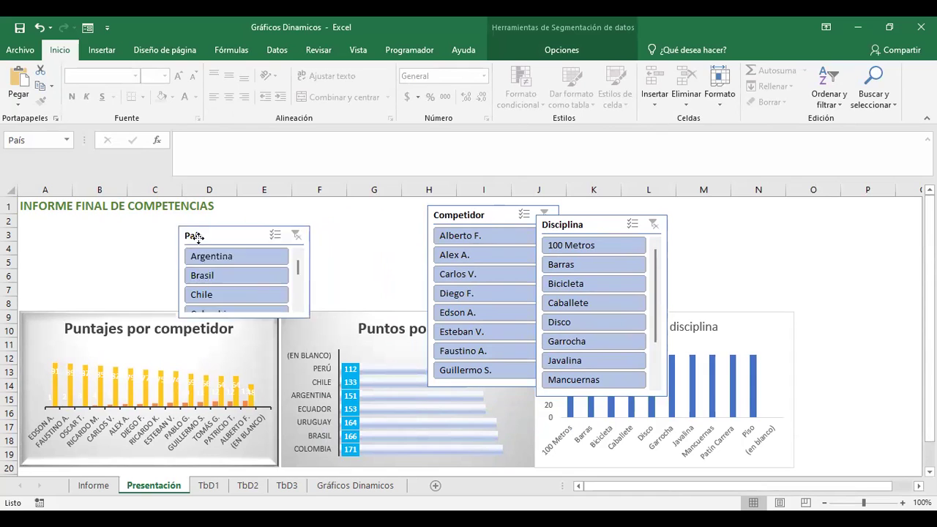
Lay out the País slicer in three columns and widen it
click(562, 49)
click(729, 67)
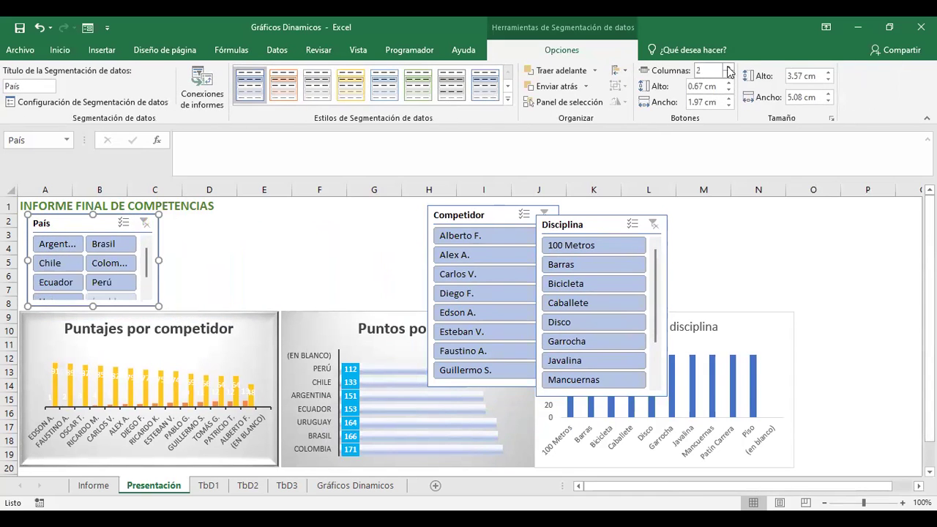
drag(161, 261, 263, 260)
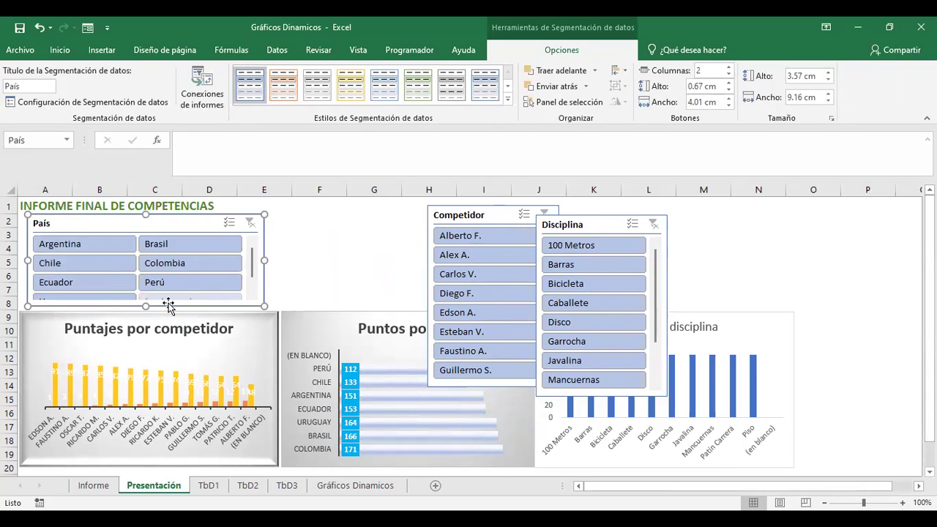
click(729, 67)
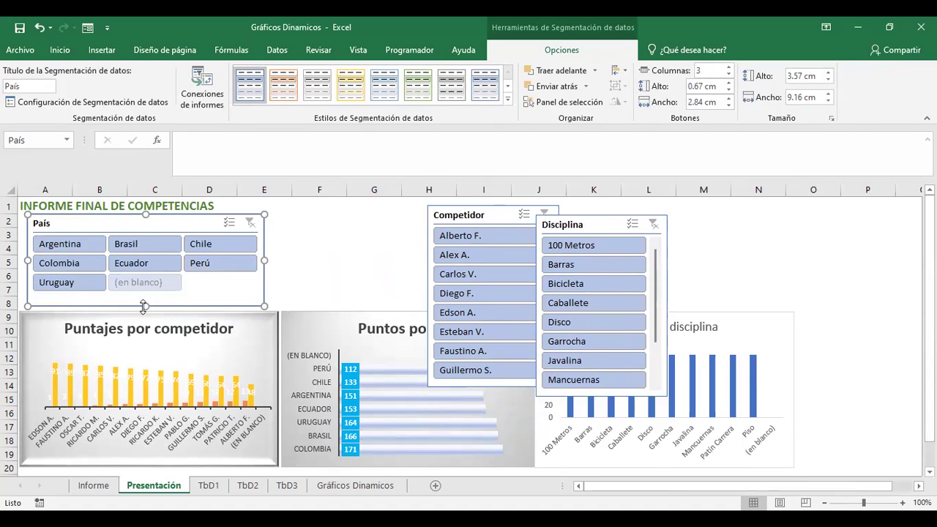
drag(144, 306, 145, 291)
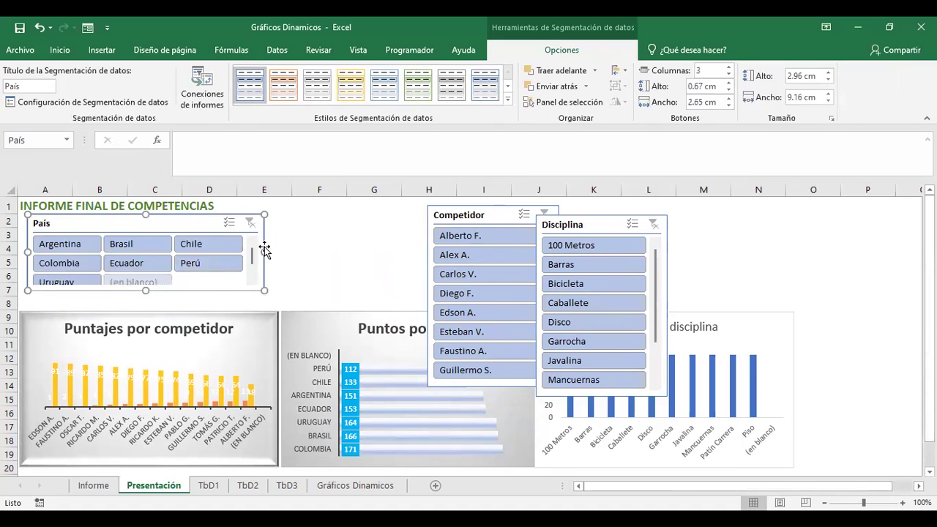
drag(265, 251, 287, 253)
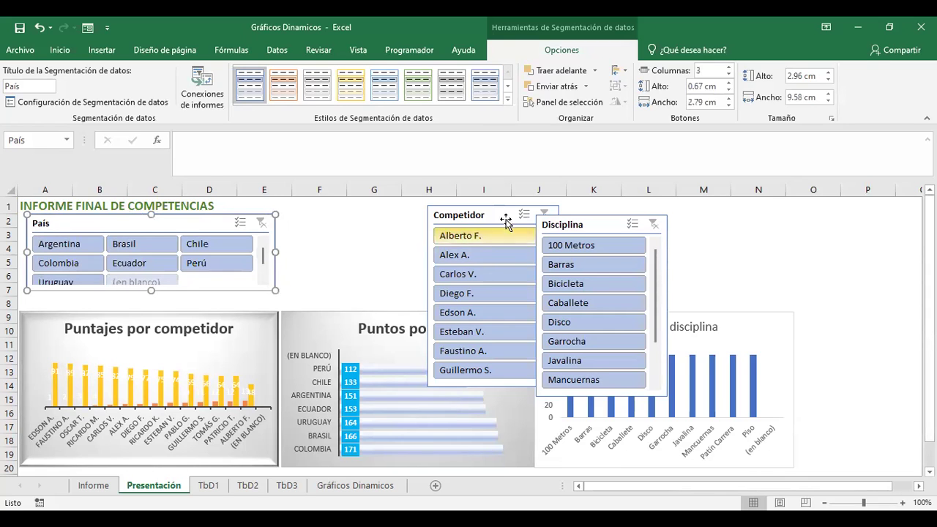
Place the Competidor slicer beside País, adding button columns and resizing it
drag(489, 211, 341, 218)
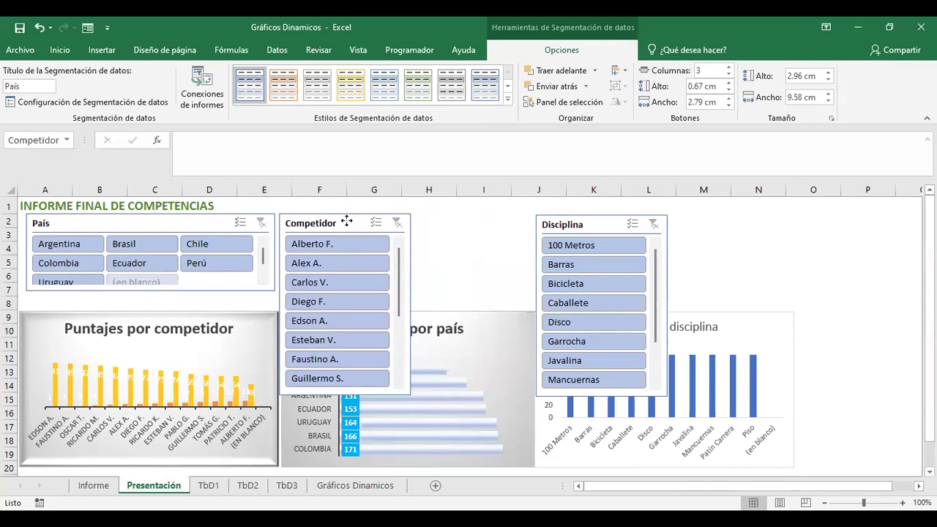
click(729, 68)
click(729, 68)
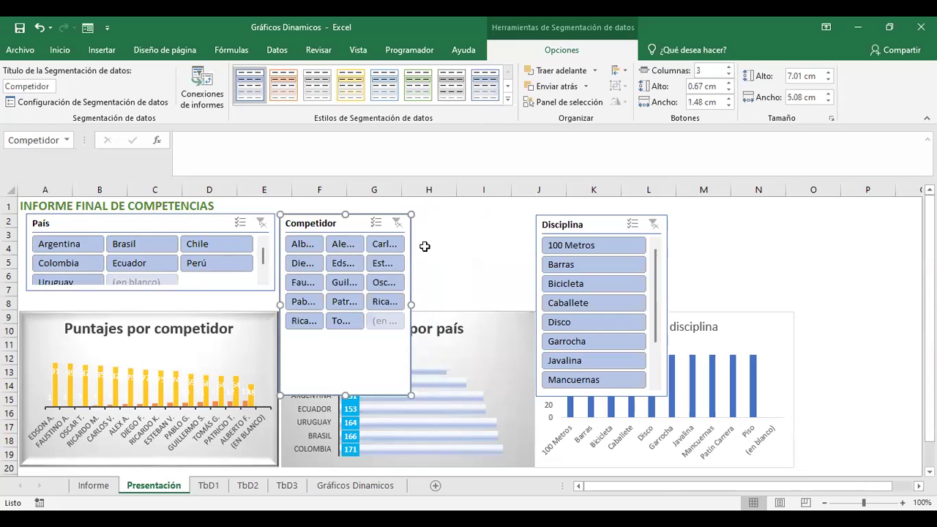
drag(411, 305, 533, 295)
drag(408, 322, 419, 295)
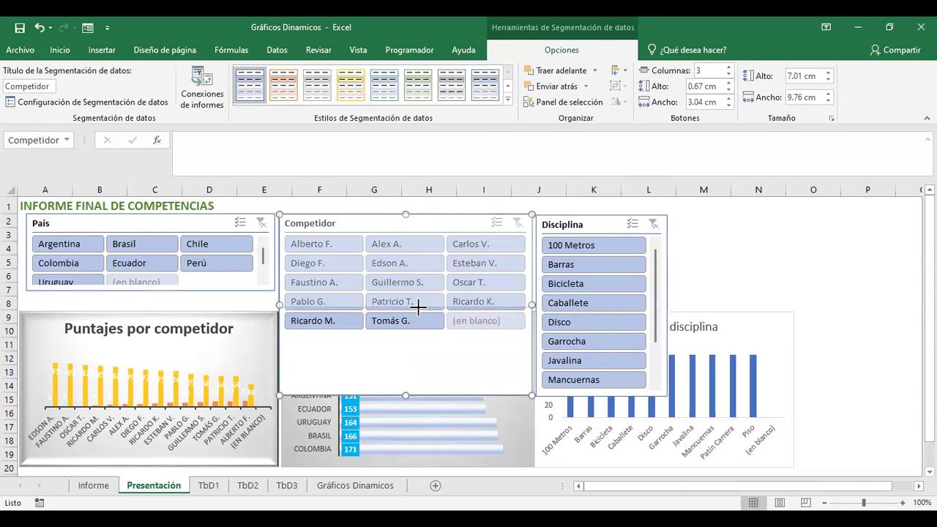
drag(419, 294, 418, 307)
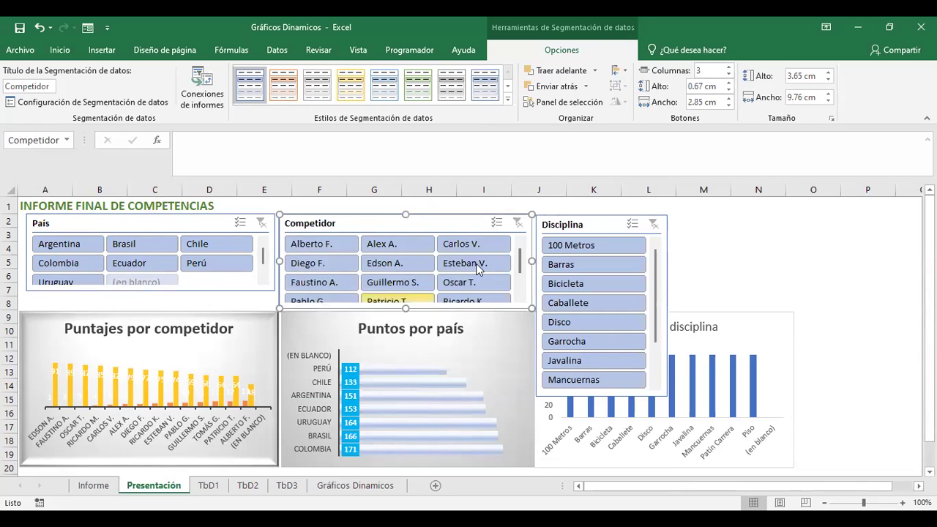
click(729, 67)
Give Competidor five columns, shorter and wide enough for full names, shifting Disciplina right
drag(579, 227, 752, 236)
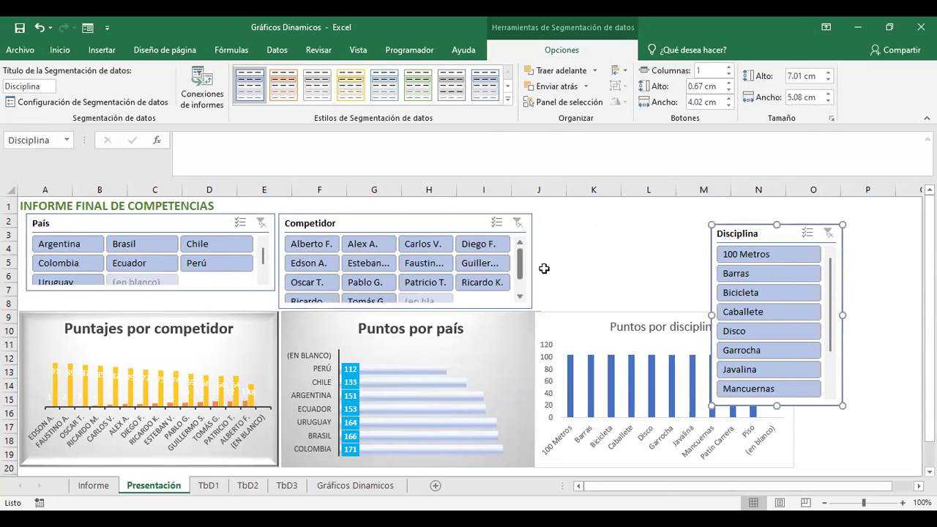
click(447, 224)
drag(532, 261, 575, 261)
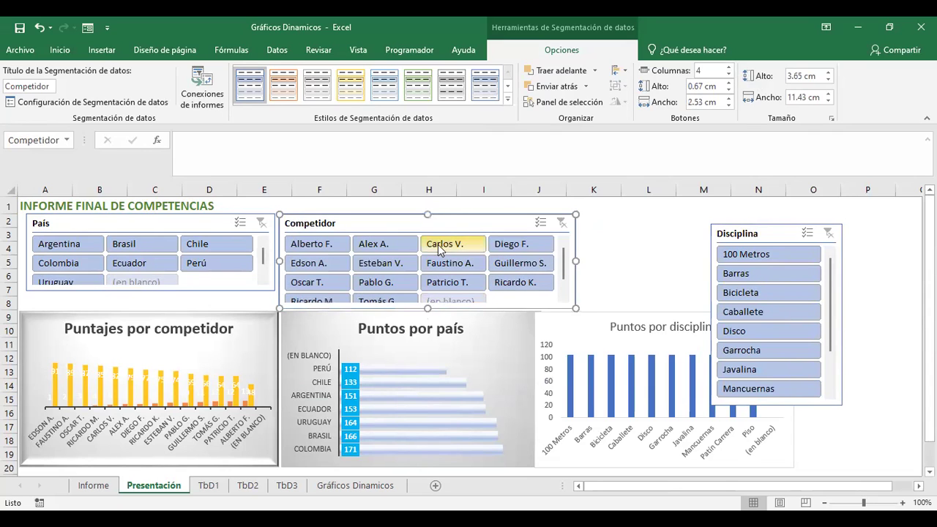
drag(447, 223, 447, 221)
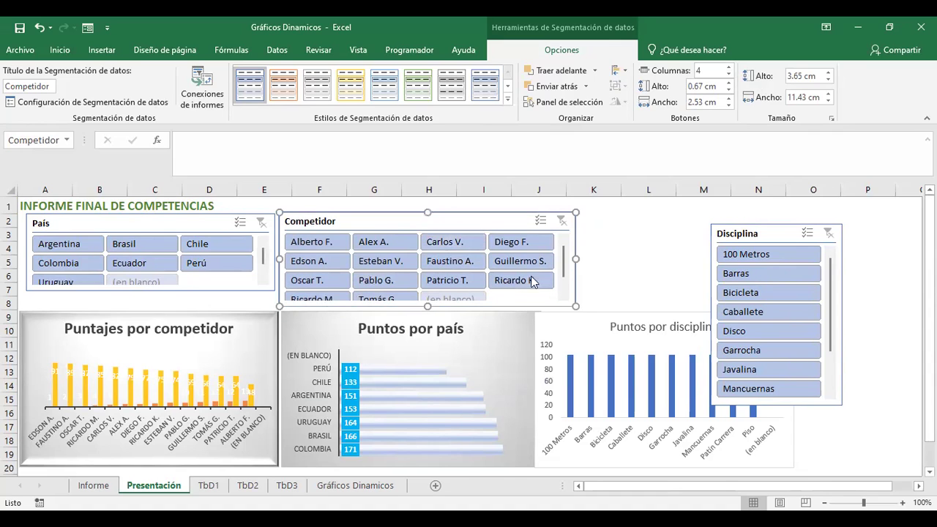
click(729, 67)
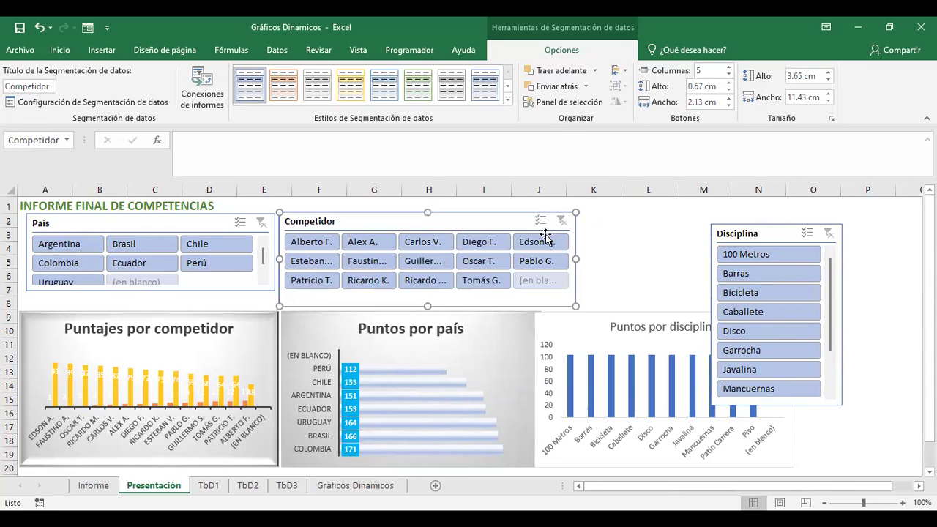
drag(431, 304, 436, 293)
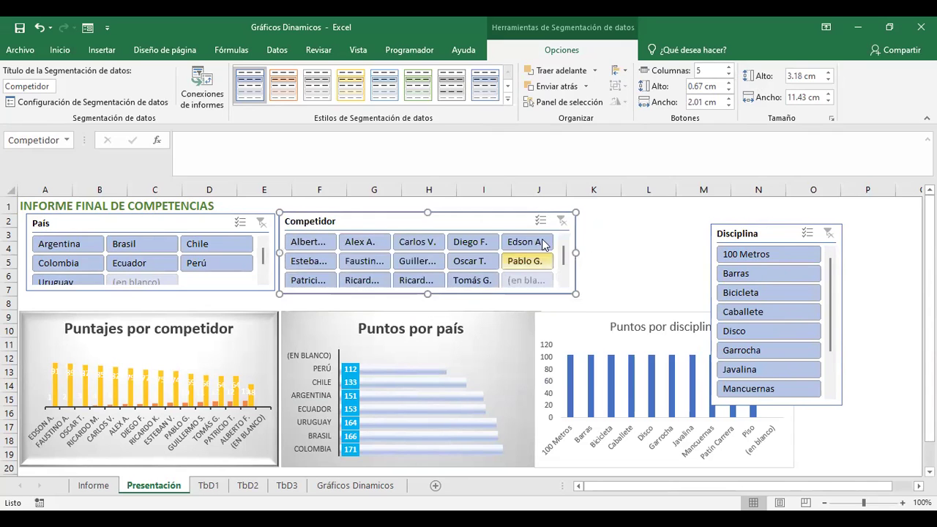
drag(576, 259, 704, 252)
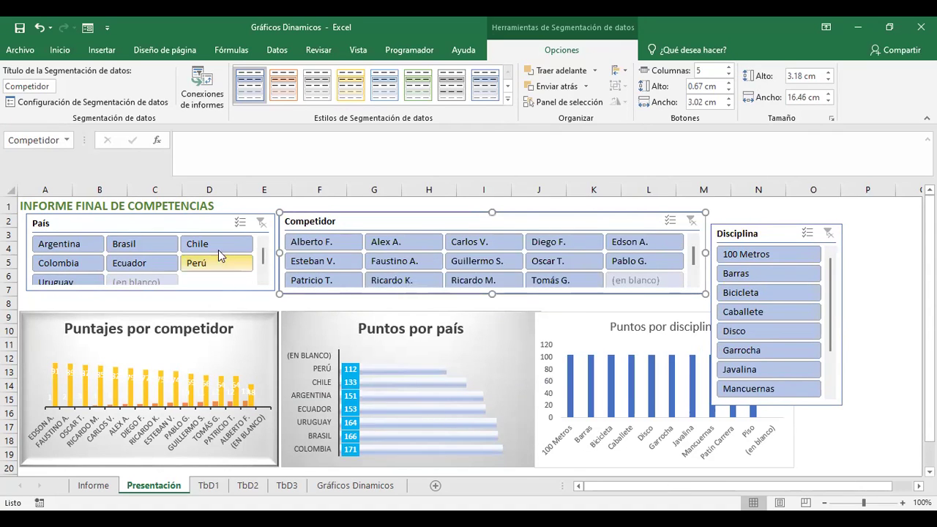
click(796, 230)
drag(796, 230, 774, 214)
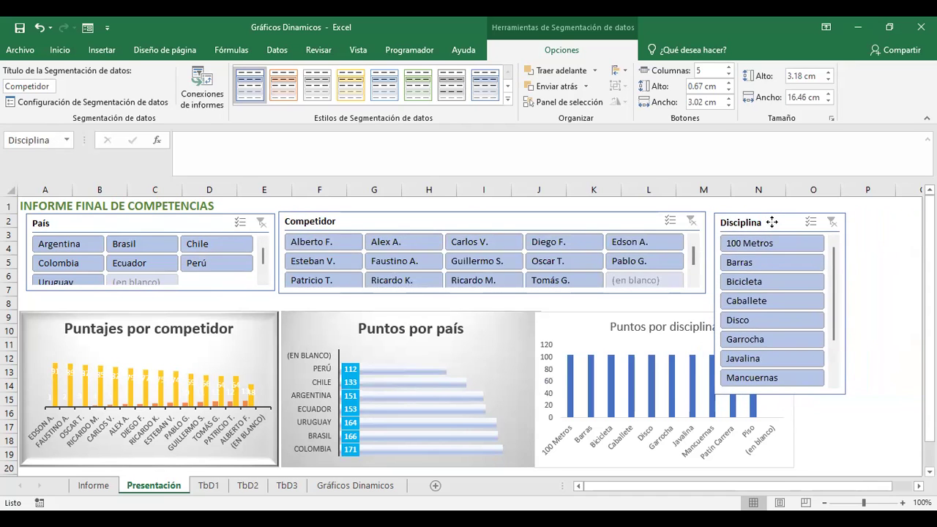
Give the Disciplina slicer four columns and resize it short and wide
drag(773, 214, 773, 221)
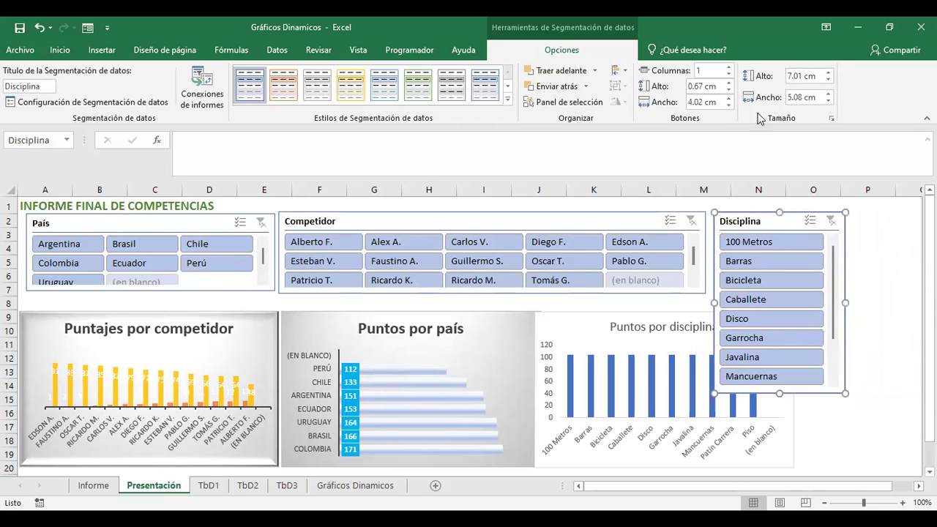
click(729, 67)
click(728, 66)
click(782, 403)
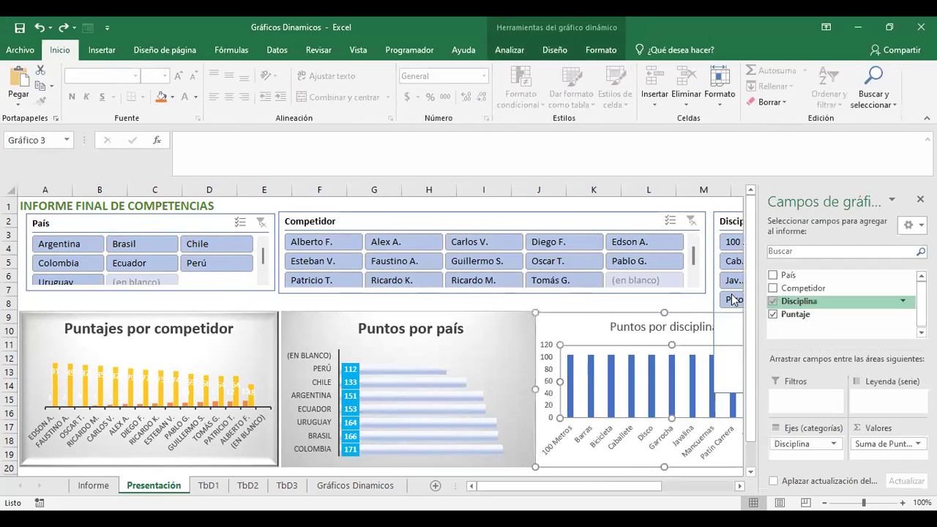
click(921, 199)
click(837, 327)
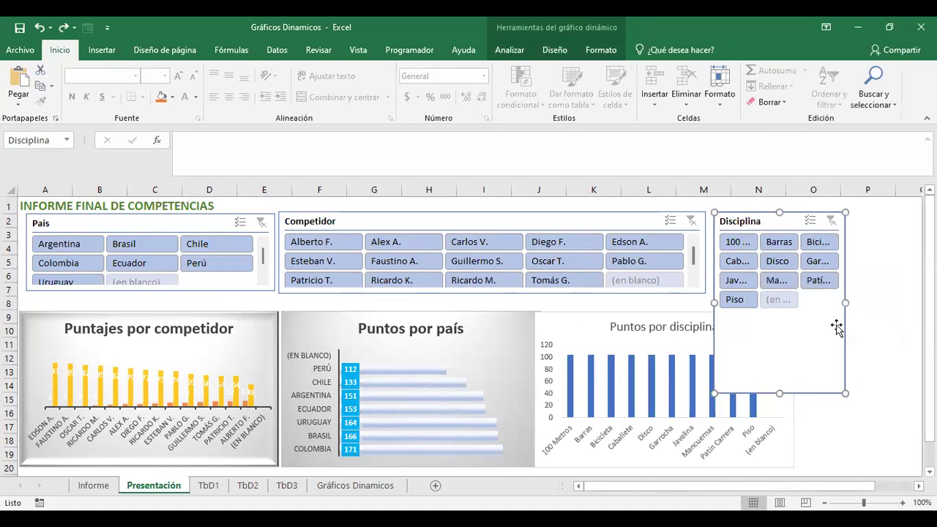
drag(781, 393, 781, 293)
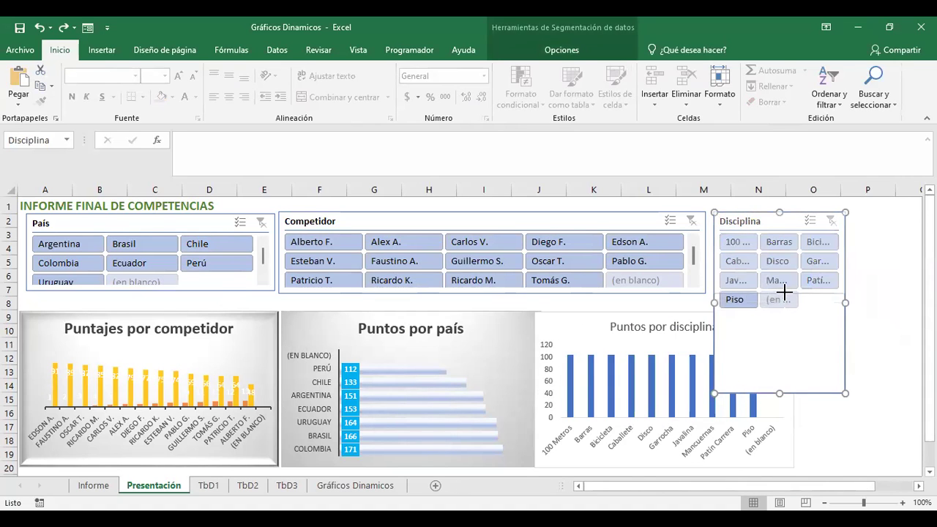
drag(847, 253, 914, 253)
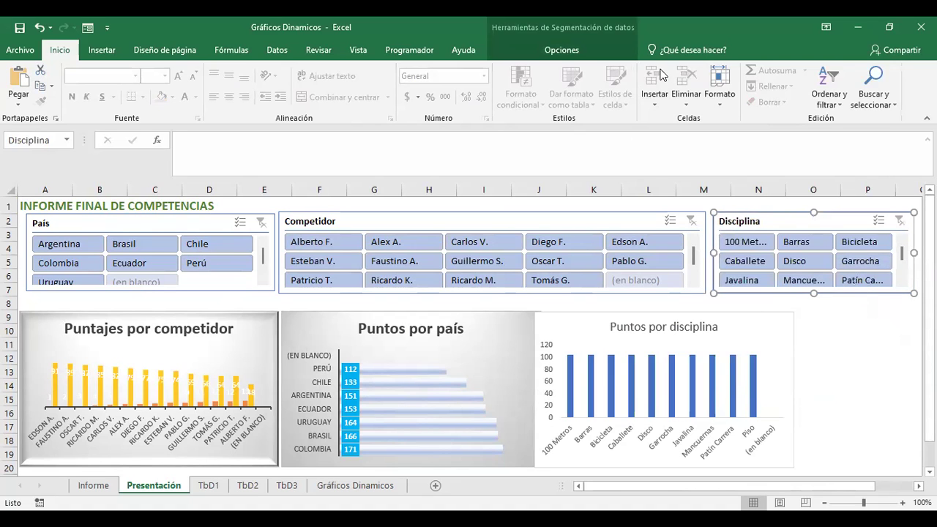
click(561, 50)
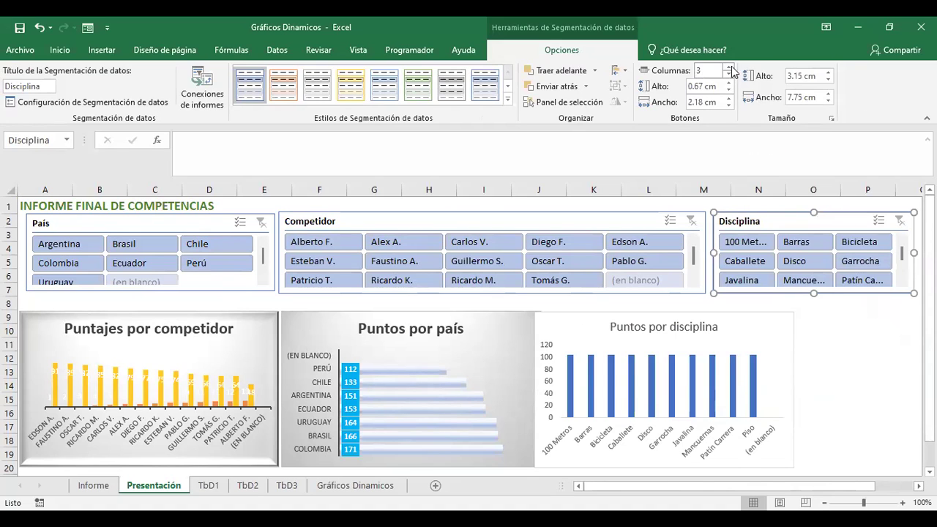
click(729, 67)
drag(712, 252, 669, 249)
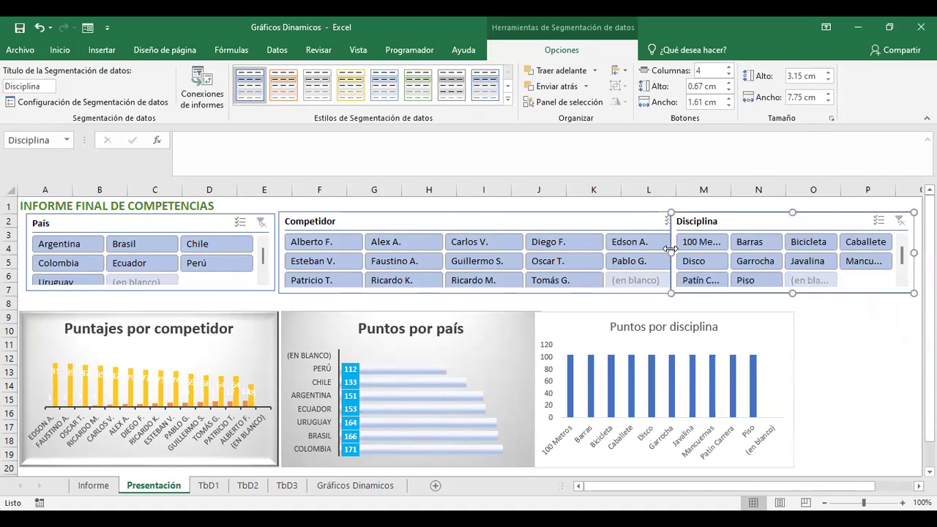
Narrow the Competidor slicer to 14.74 cm and nudge Disciplina slightly left
click(643, 216)
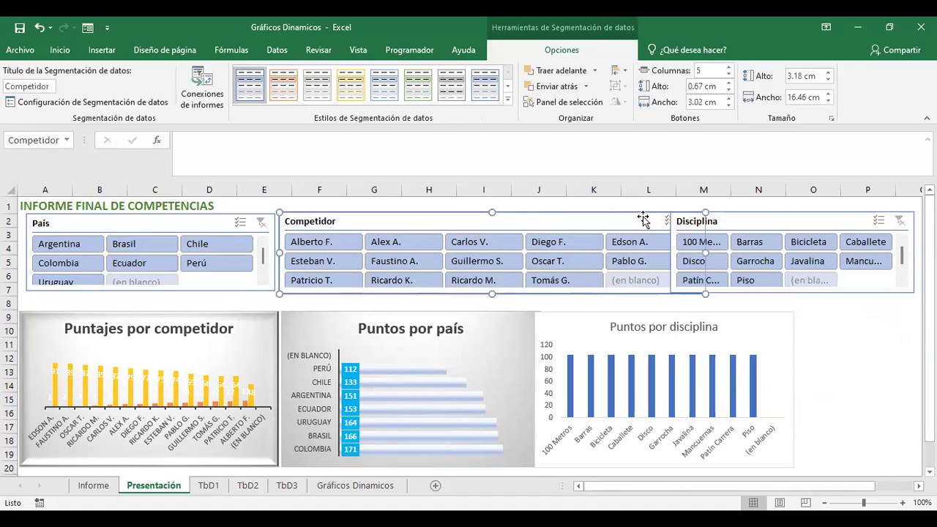
drag(704, 253, 662, 250)
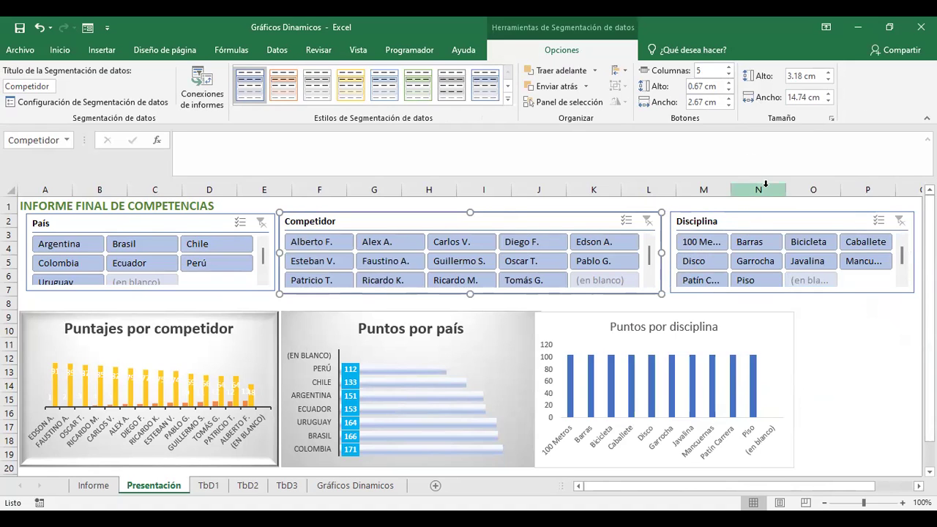
drag(725, 222, 718, 221)
Make the Disciplina slicer 10 cm wide and 3.5 cm tall
click(801, 97)
text(10)
key(Return)
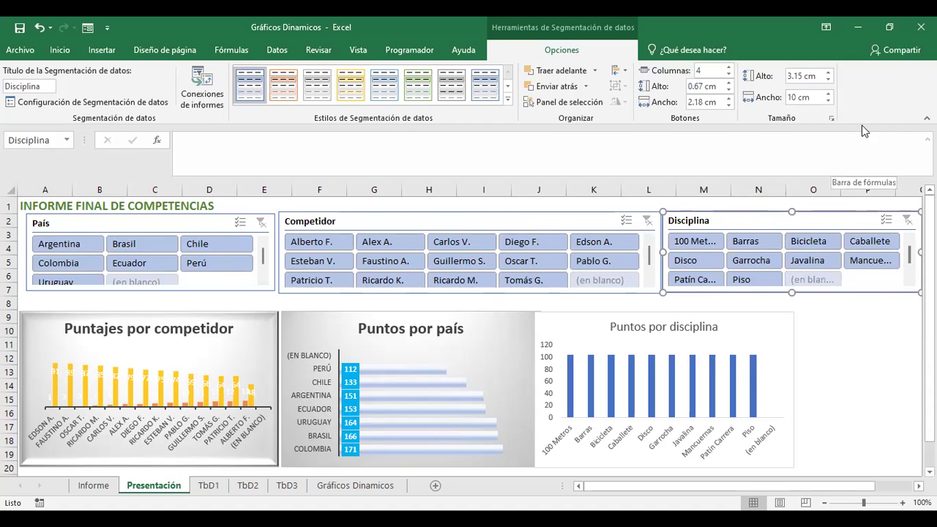
click(803, 76)
text(3)
key(Return)
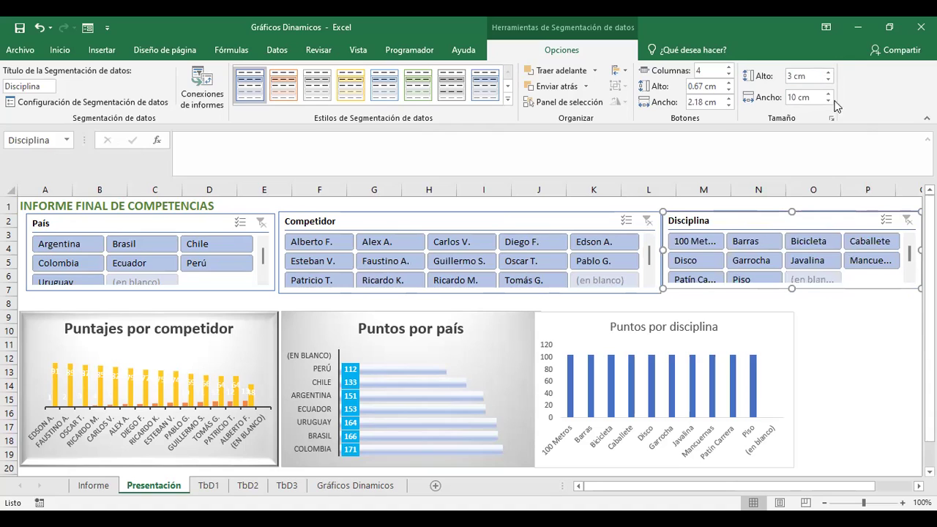
click(819, 78)
text(3.5)
key(Return)
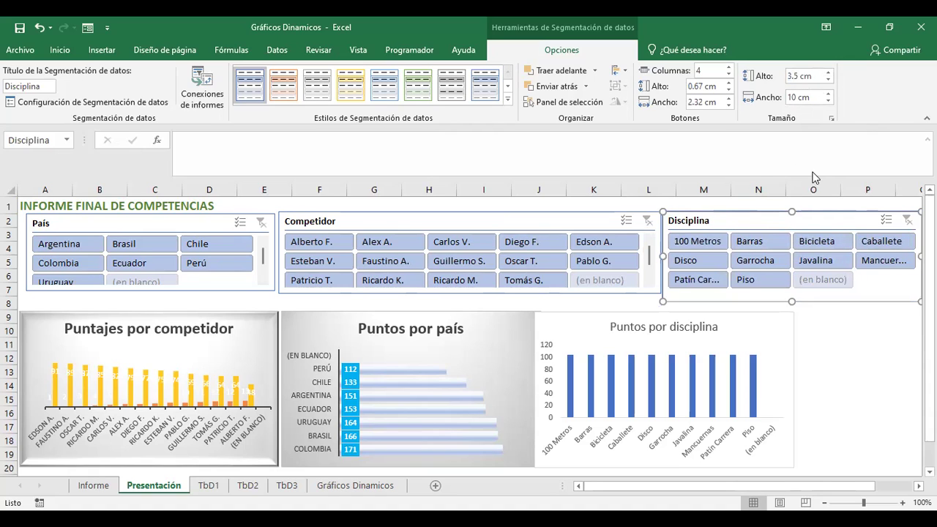
Set the Competidor slicer's height to 3.5 cm
click(613, 216)
click(798, 76)
text(3.5)
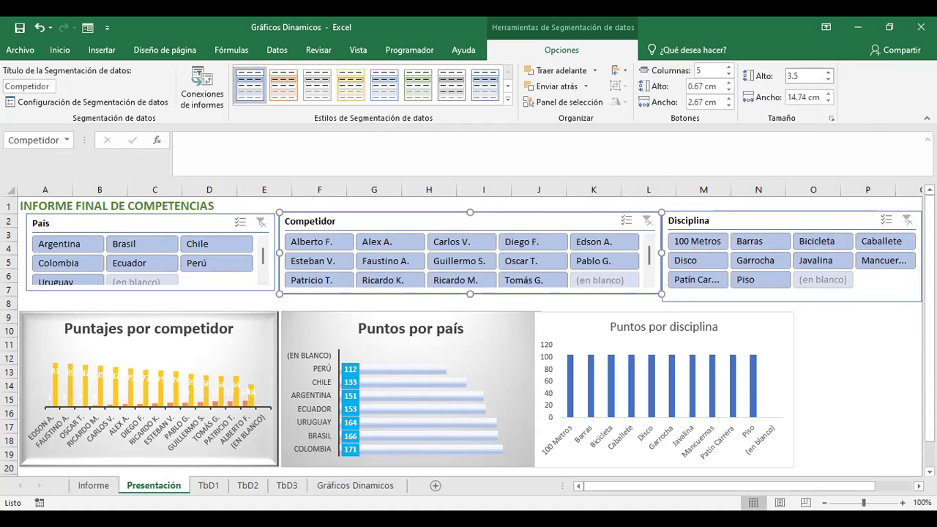
click(809, 97)
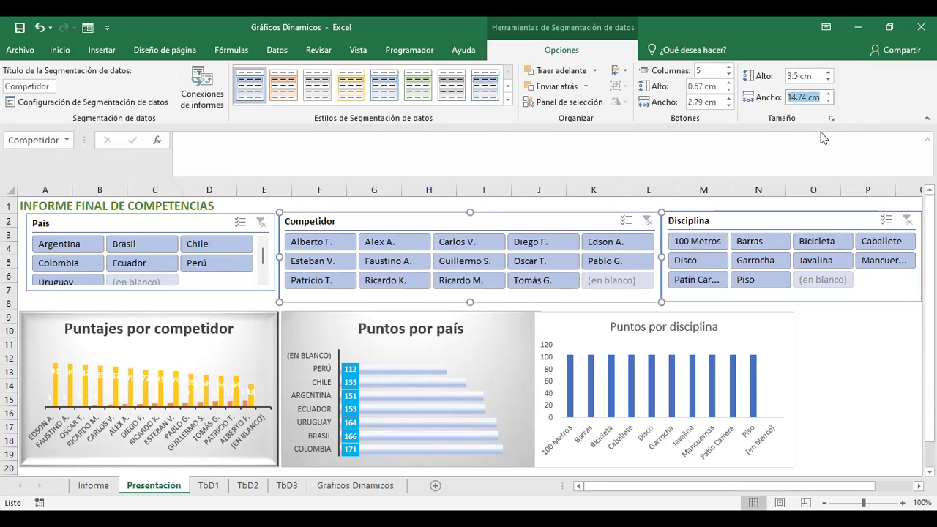
Make the País slicer 3.5 cm tall and 10 cm wide
click(207, 223)
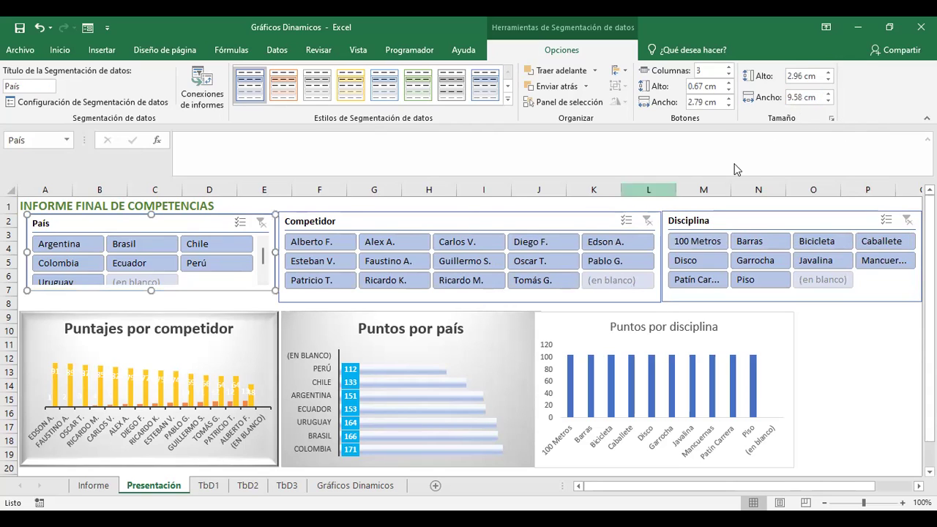
click(818, 74)
text(3.5)
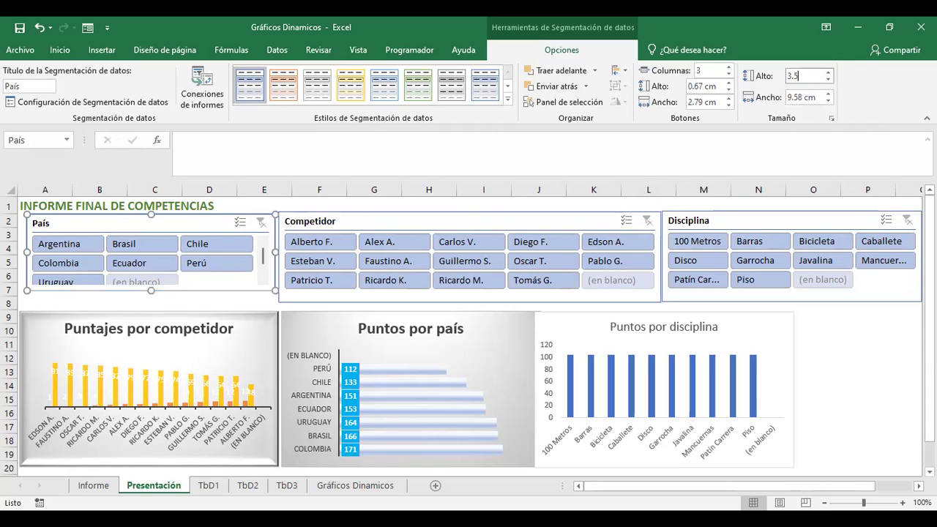
key(Return)
click(809, 98)
text(10)
key(Return)
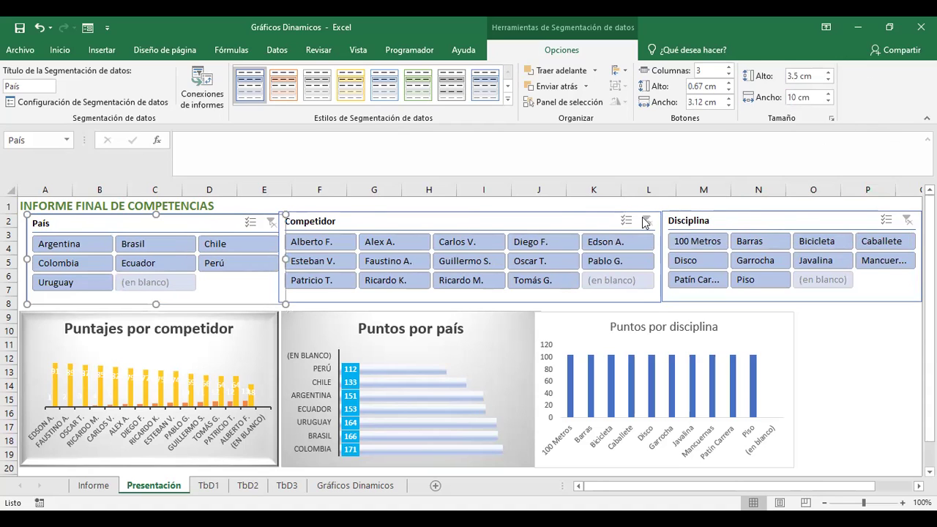
Nudge the three slicers into one aligned row and shift the Puntos por disciplina chart slightly right
click(566, 222)
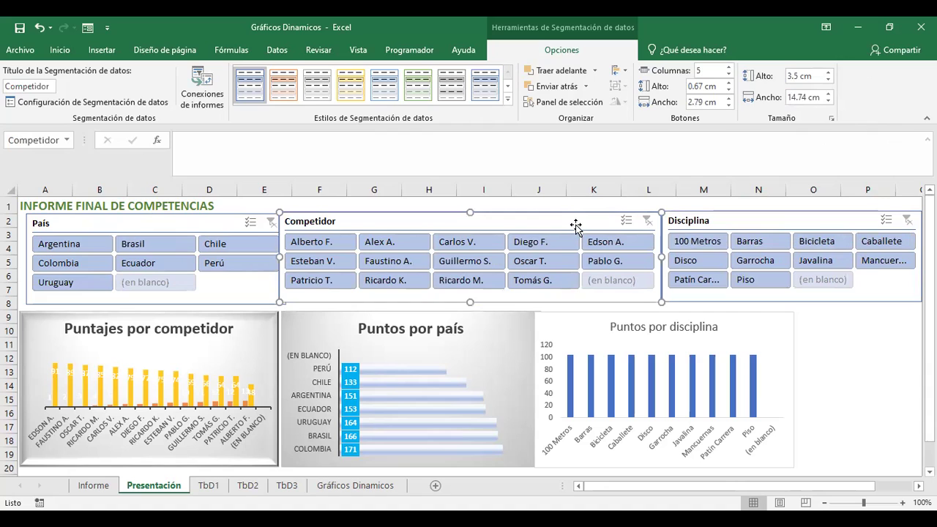
drag(213, 222, 206, 219)
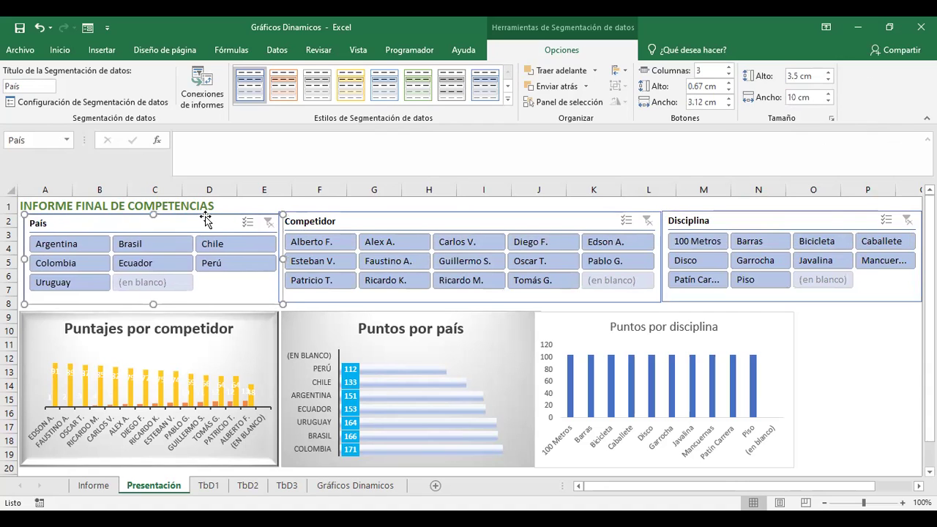
click(397, 217)
drag(399, 222, 399, 224)
click(728, 218)
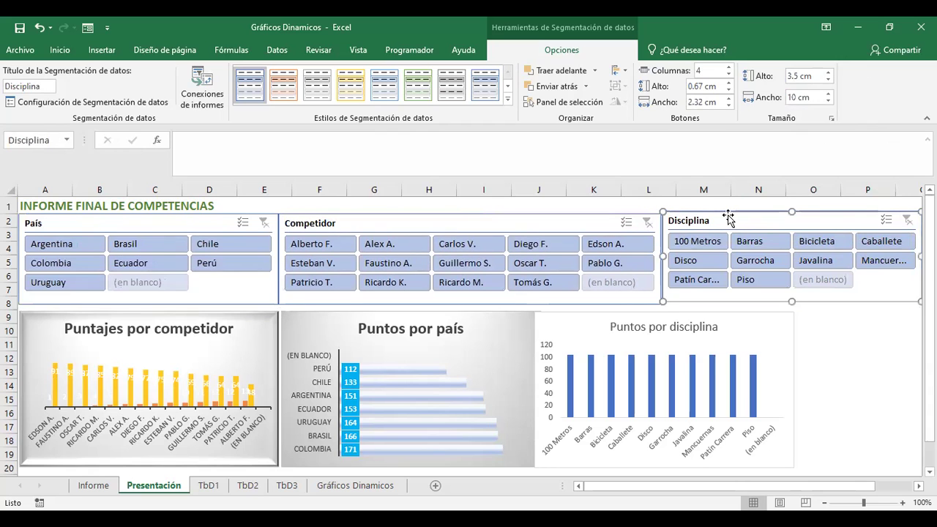
drag(728, 219, 728, 222)
click(867, 358)
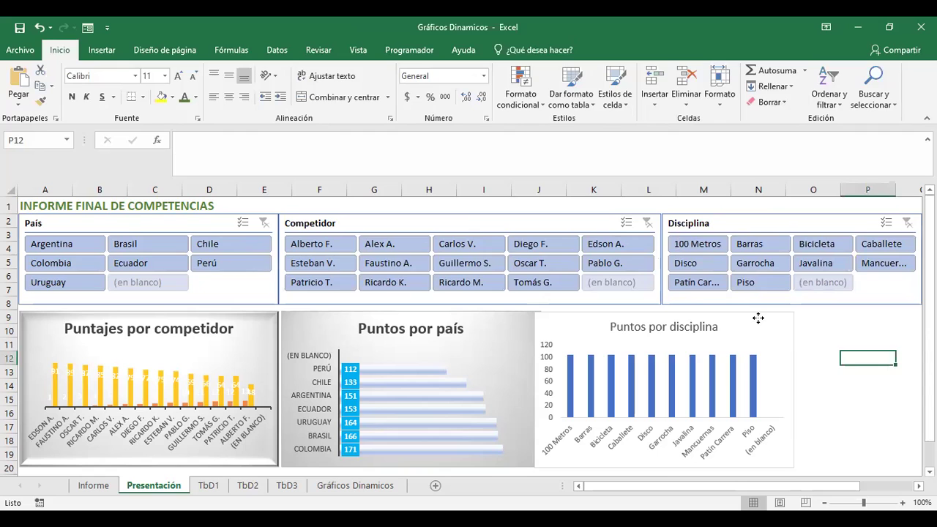
drag(758, 326, 766, 327)
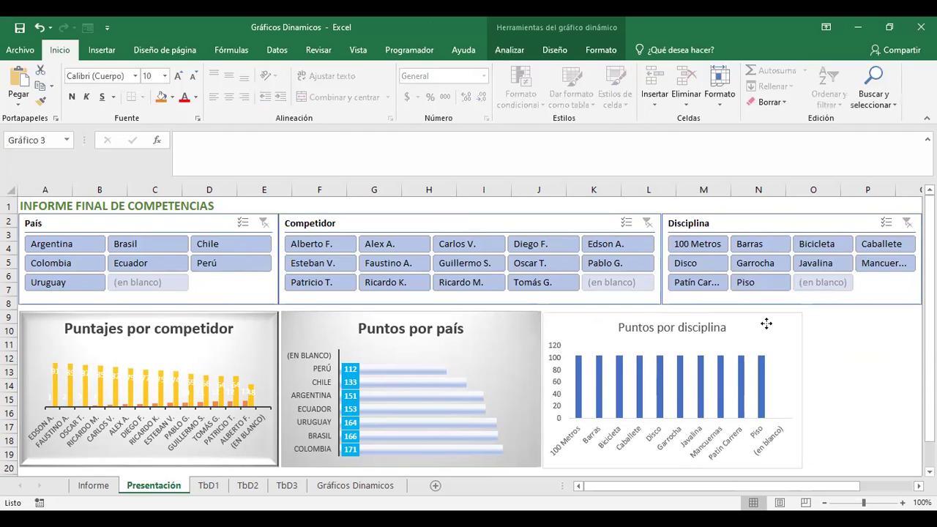
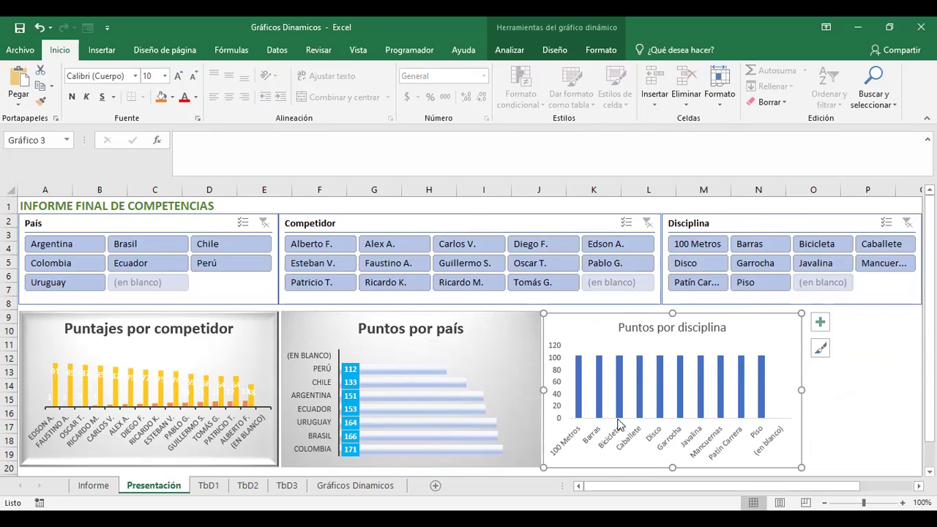
Connect the País slicer to TablaDinámica2 and TablaDinámica3 through Conexiones de informes
click(212, 215)
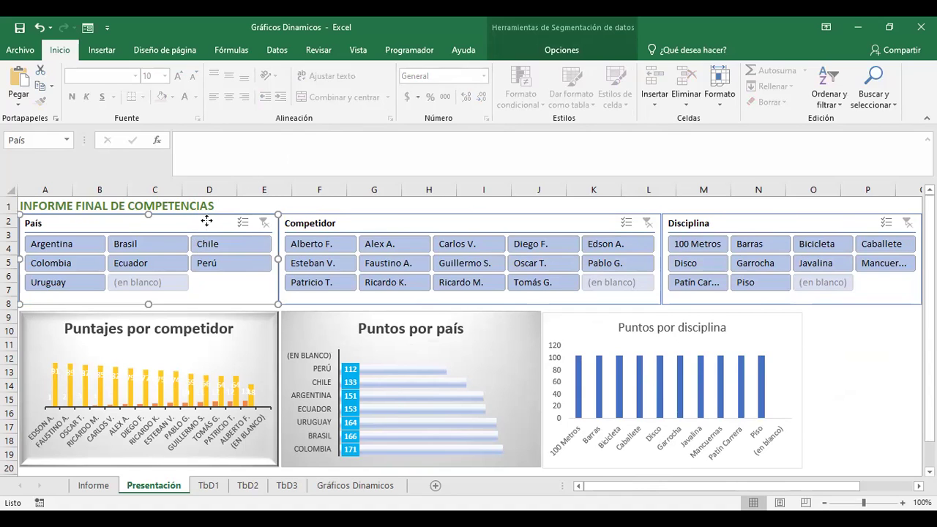
right_click(205, 227)
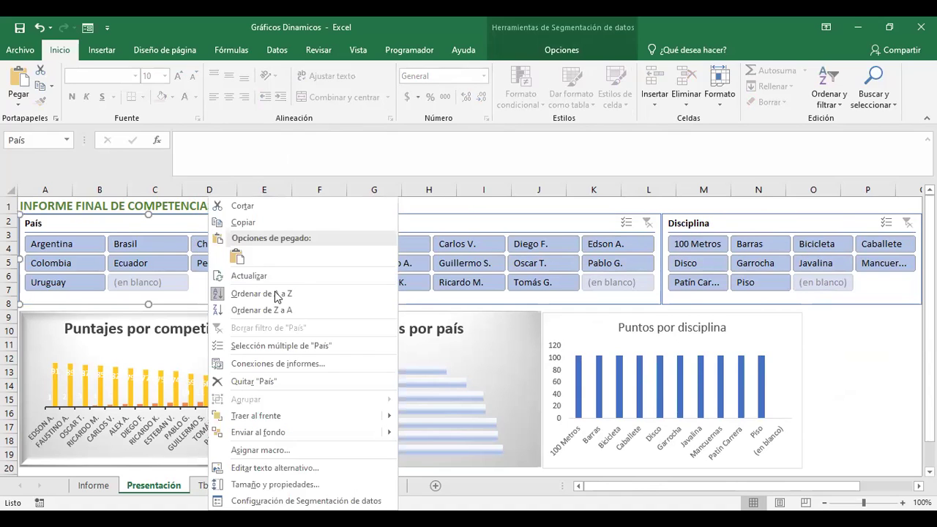
click(347, 363)
click(192, 383)
click(192, 396)
click(192, 396)
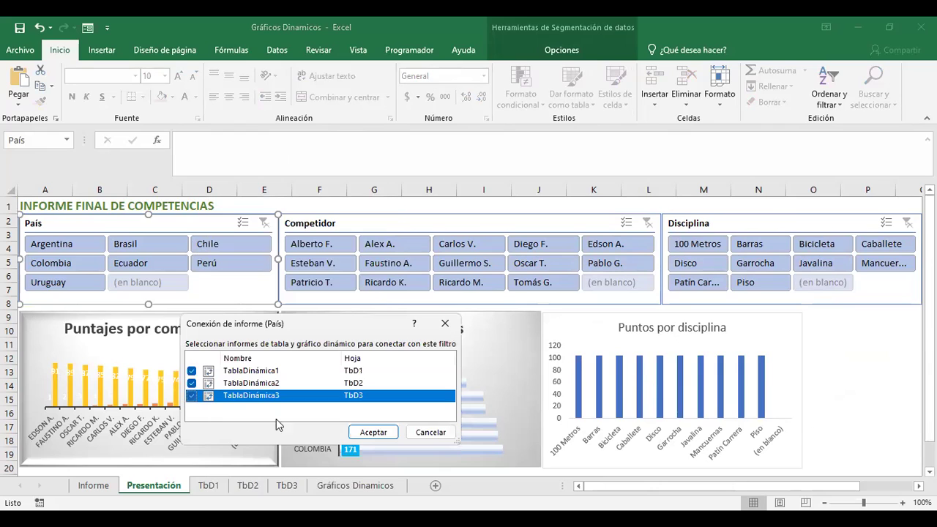
click(384, 438)
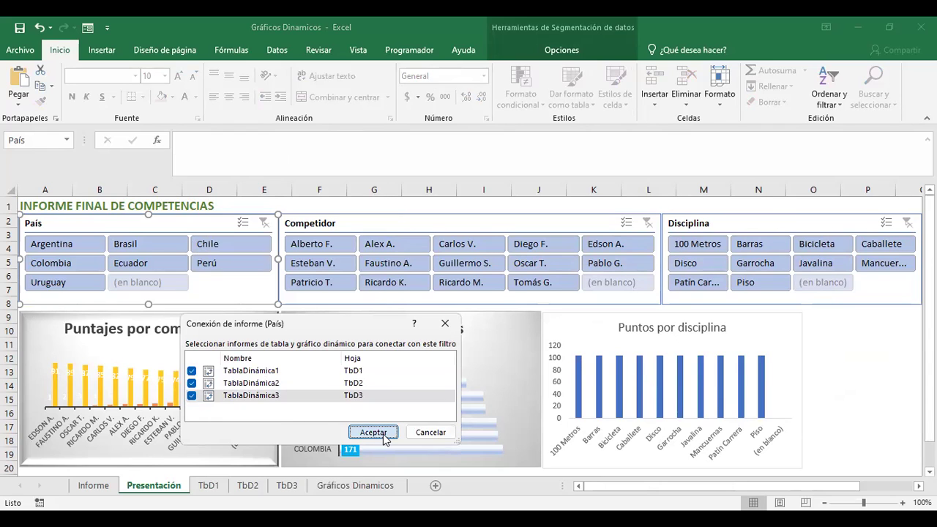
Connect the Competidor slicer to TablaDinámica2 and TablaDinámica3 as well
click(371, 224)
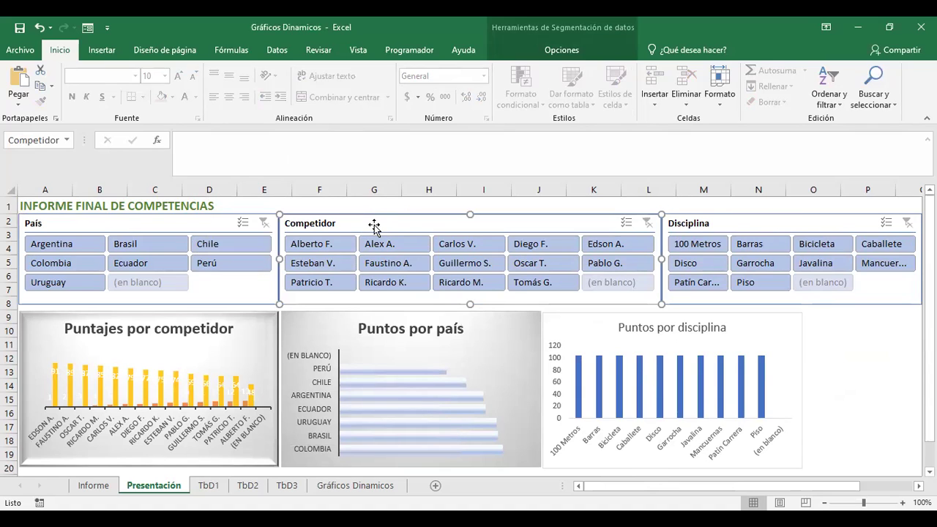
key(shift+F10)
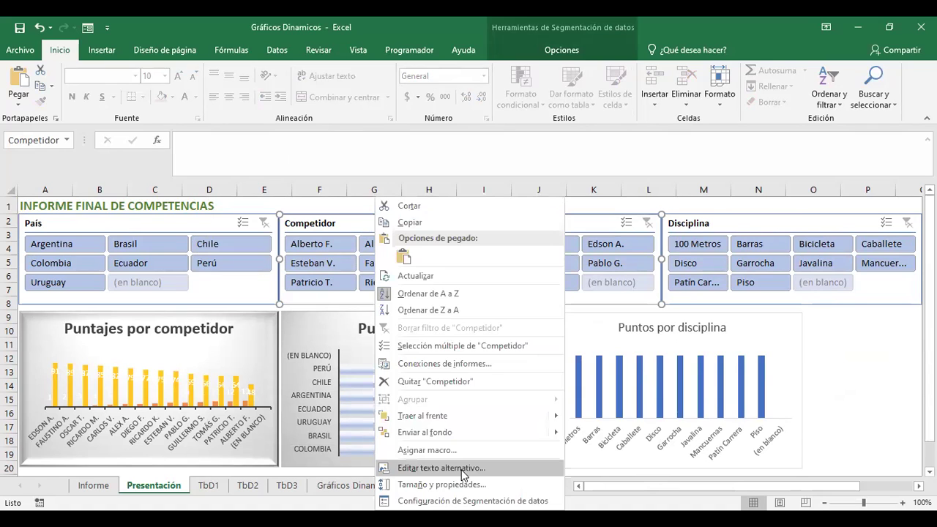
click(492, 365)
click(363, 382)
click(364, 395)
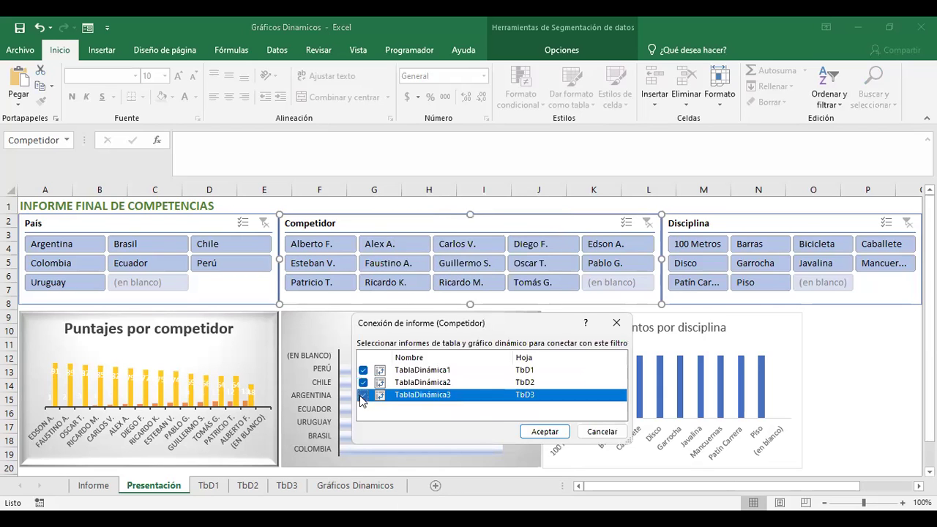
click(558, 433)
Confirm the Disciplina slicer's report connections to all three pivot tables
click(748, 224)
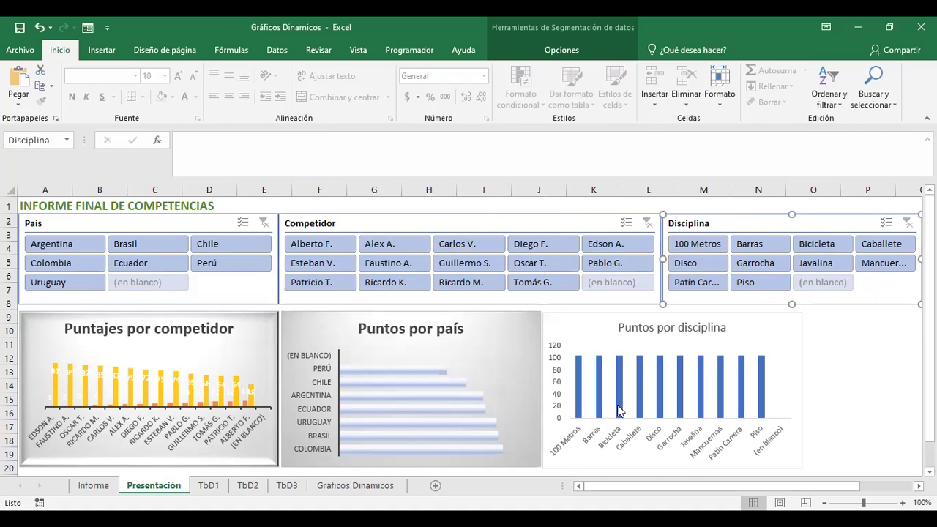
key(shift+F10)
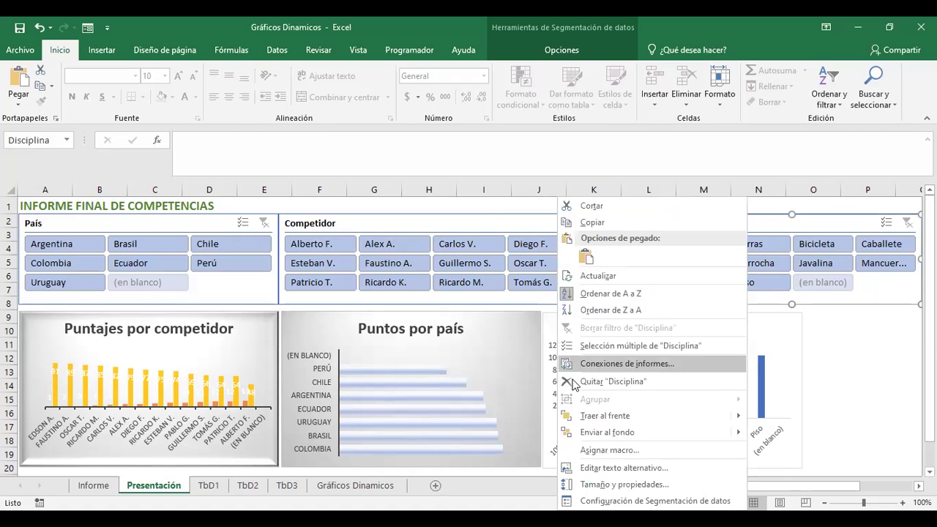
key(Return)
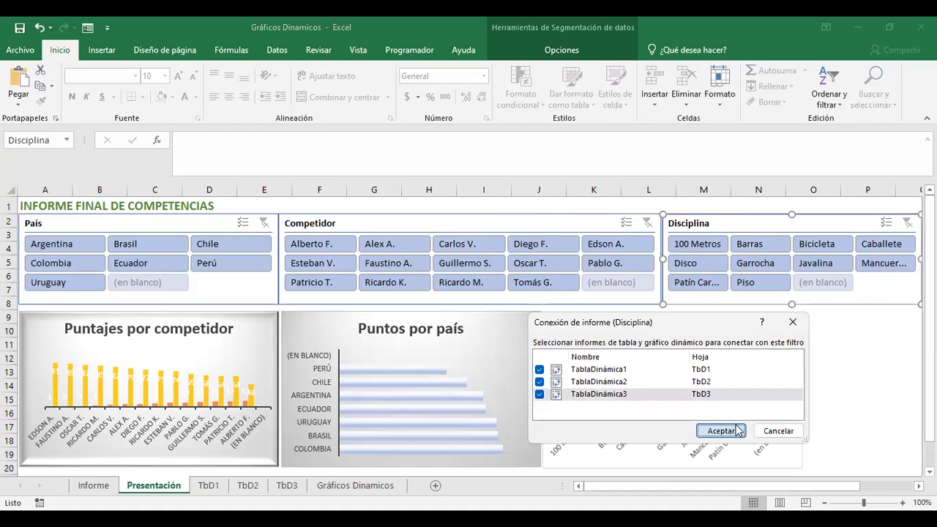
click(738, 431)
click(868, 358)
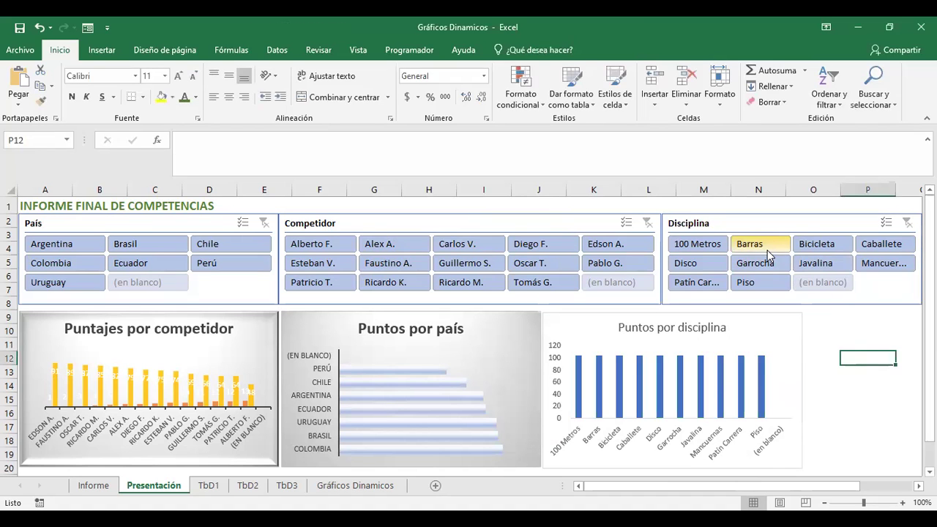
Try single filters Disco, Carlos V., Argentina and Ecuador, then clear the country filter
click(714, 265)
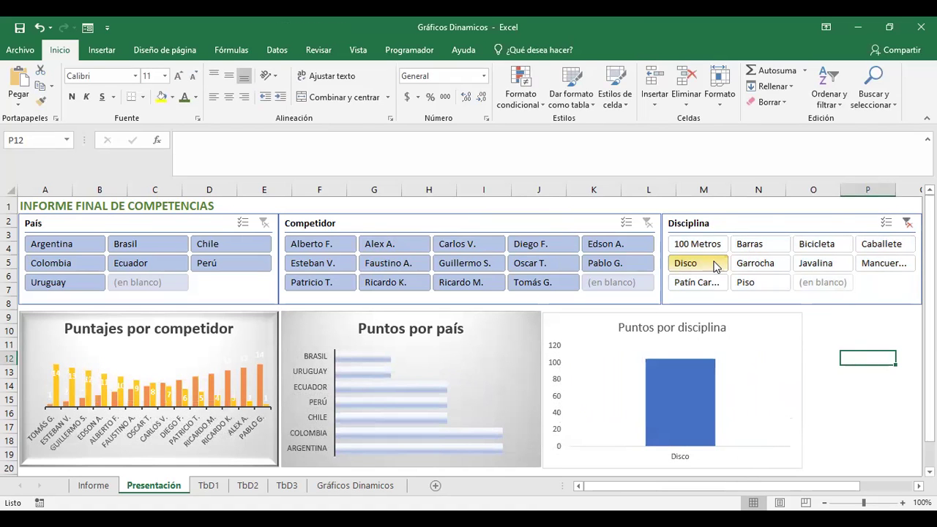
click(471, 246)
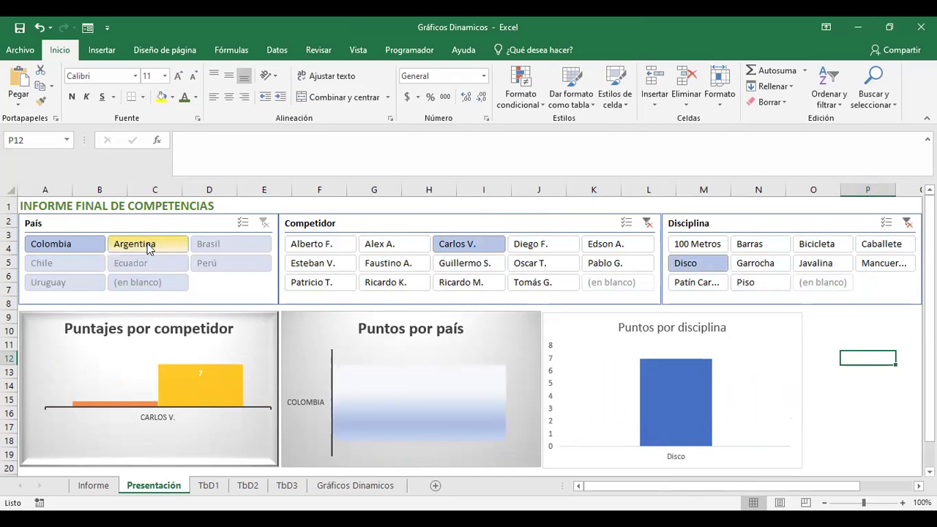
click(143, 245)
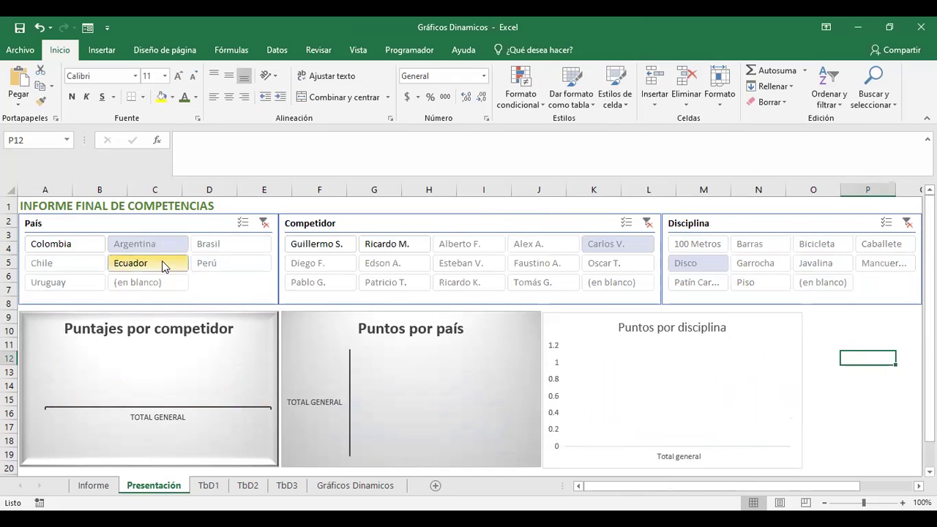
click(163, 264)
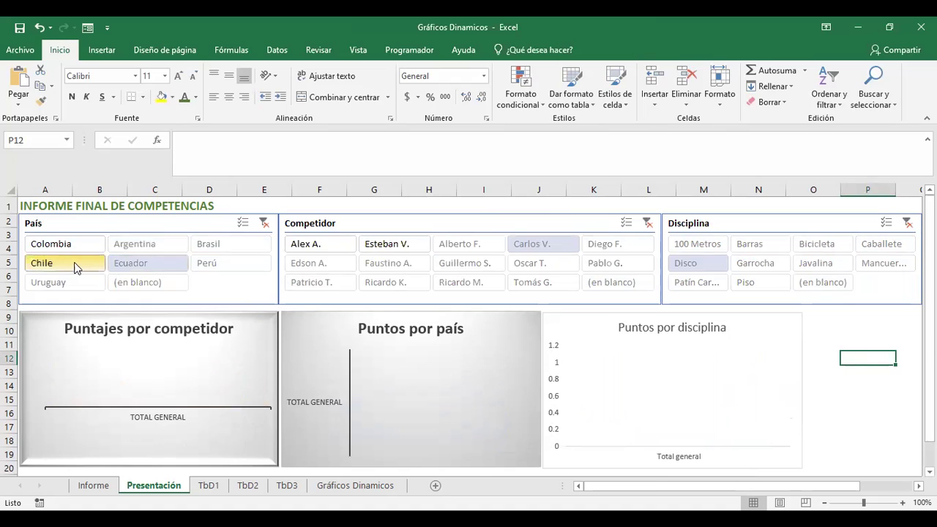
click(264, 227)
click(242, 223)
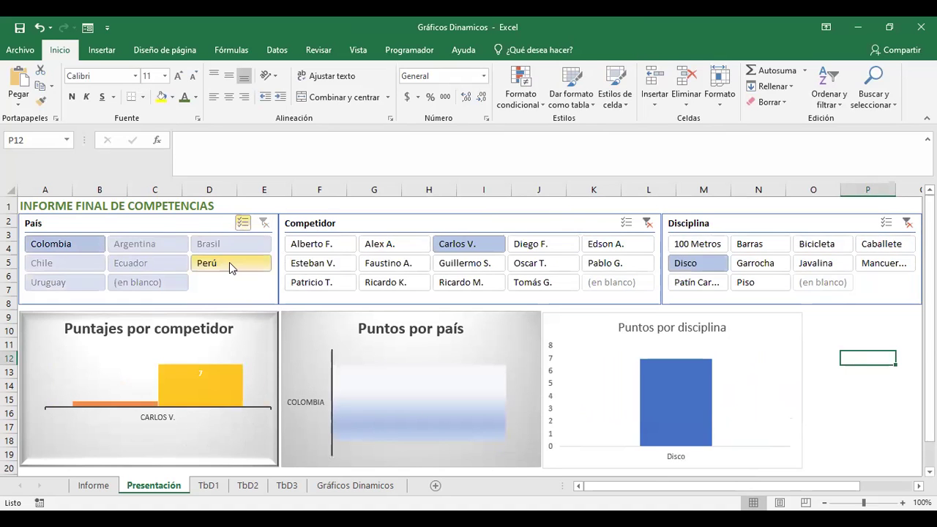
click(229, 262)
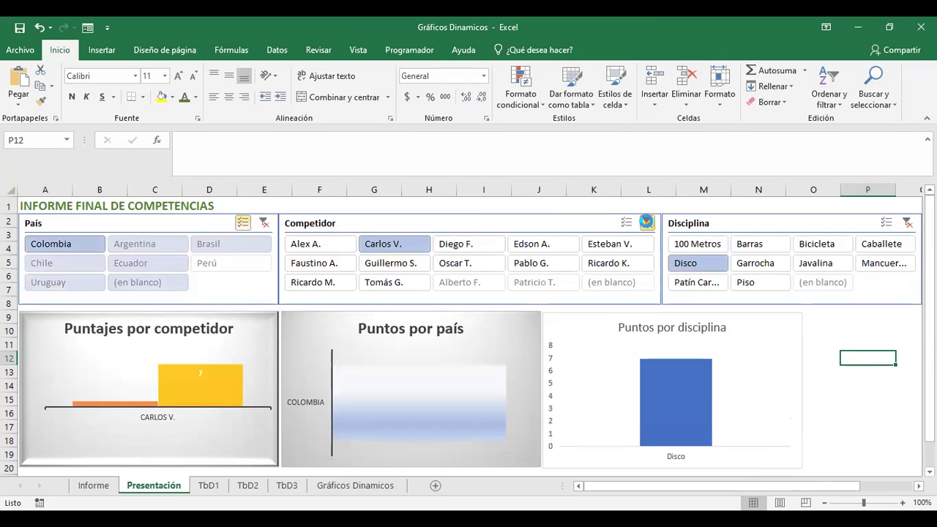
click(648, 222)
click(623, 249)
click(554, 249)
click(626, 223)
click(612, 265)
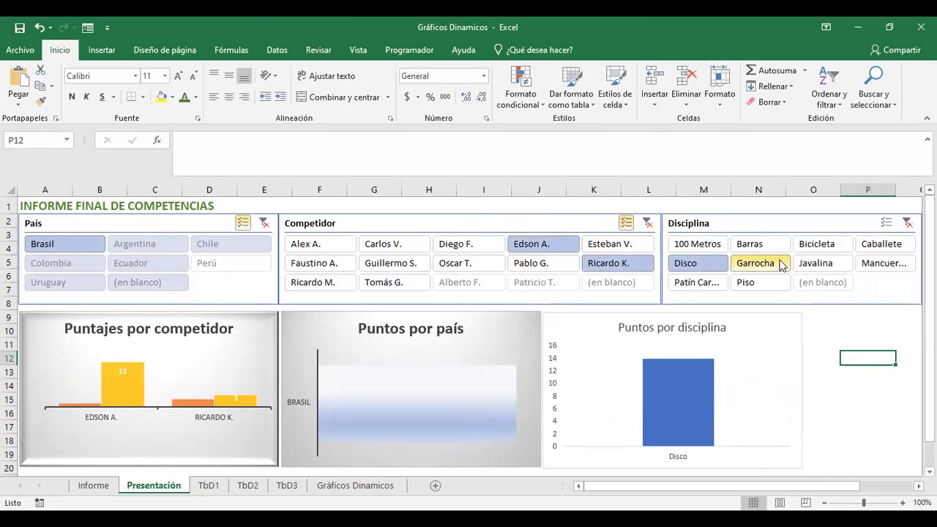
scroll(607, 381, down, 1)
scroll(474, 379, up, 1)
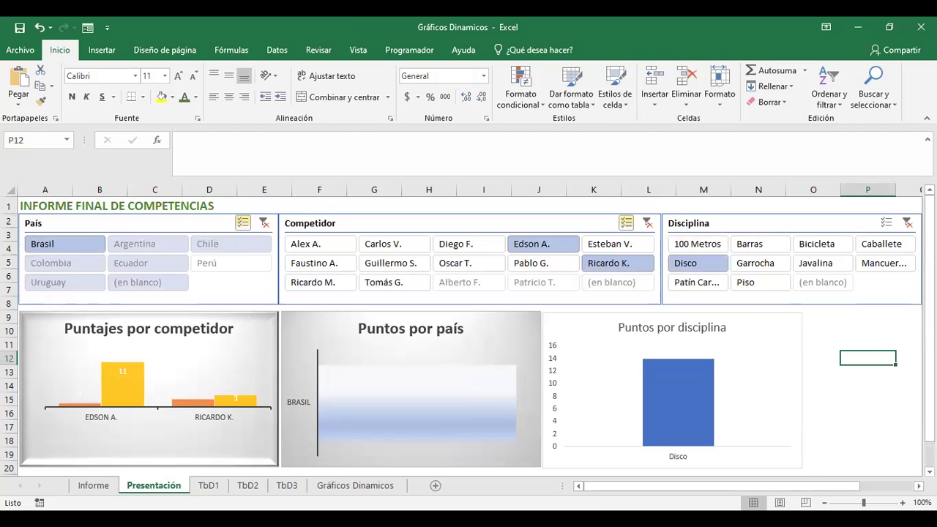
click(882, 244)
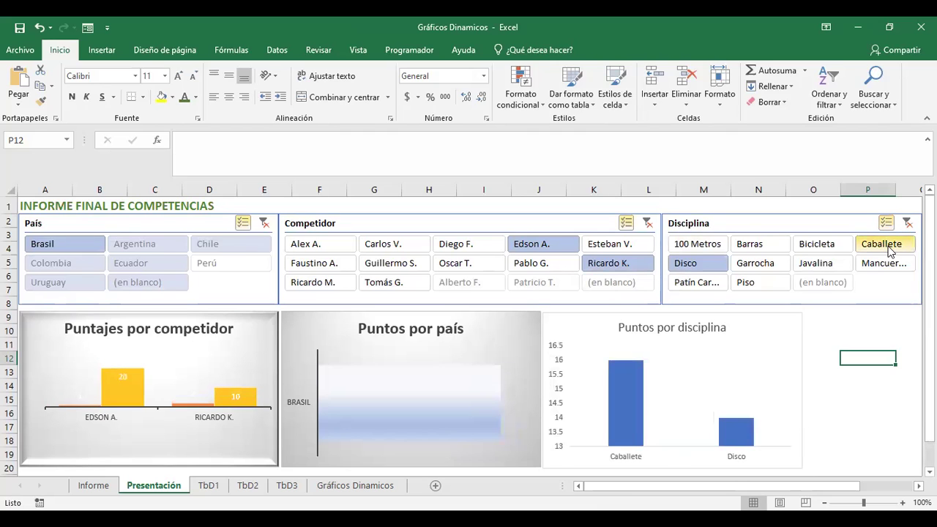
click(827, 248)
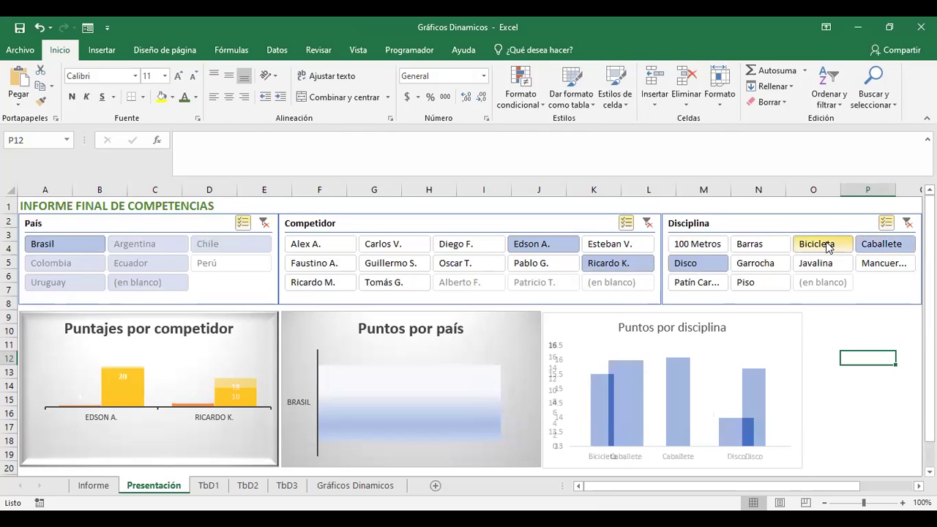
click(743, 283)
click(222, 263)
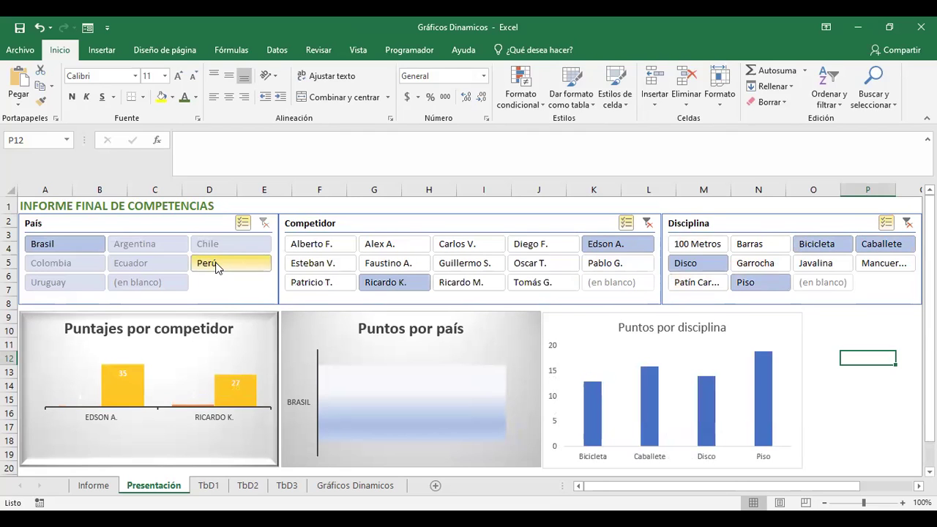
click(337, 284)
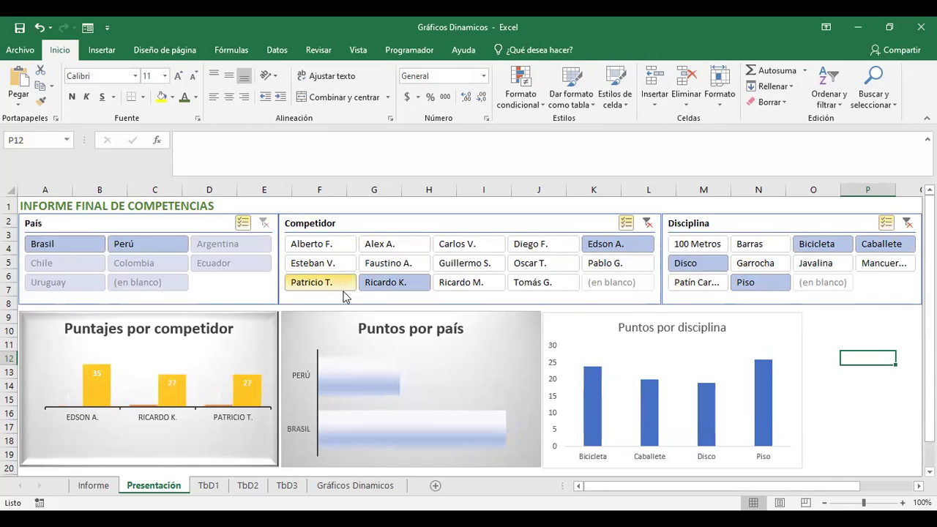
scroll(498, 337, down, 1)
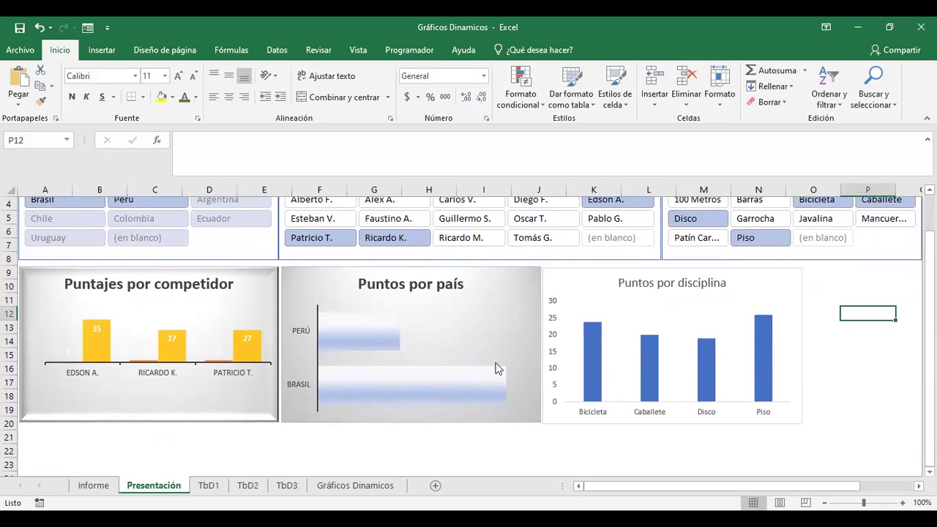
click(368, 389)
scroll(367, 388, up, 1)
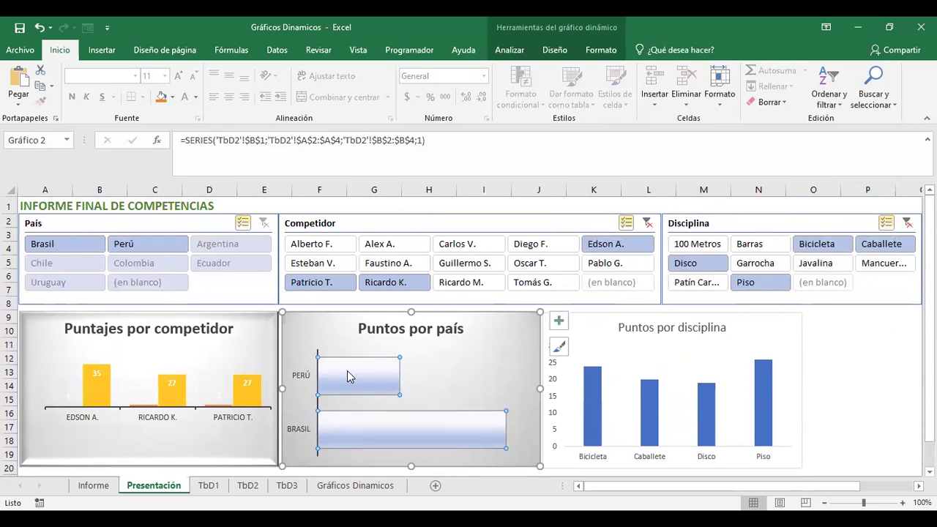
mouse_move(359, 339)
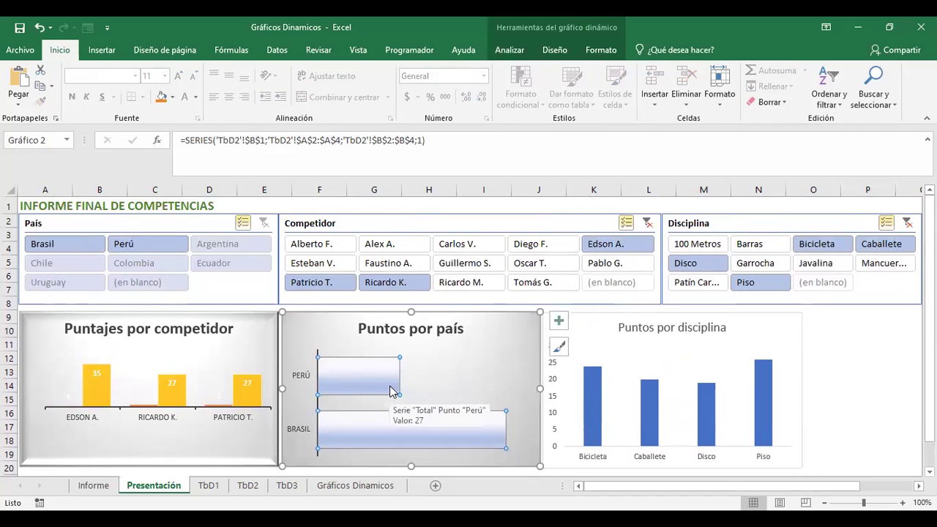
Add centred data labels to the Puntos por país bars and open their full formatting options
click(559, 321)
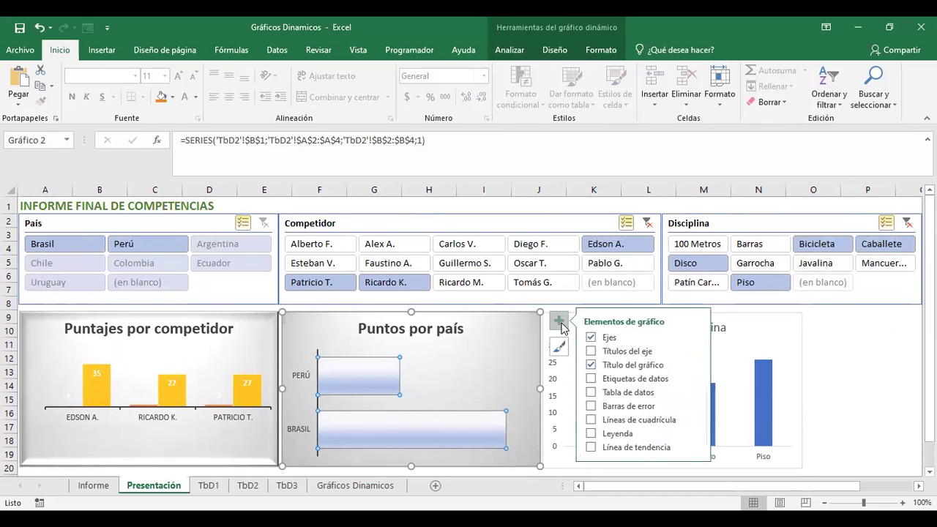
click(698, 379)
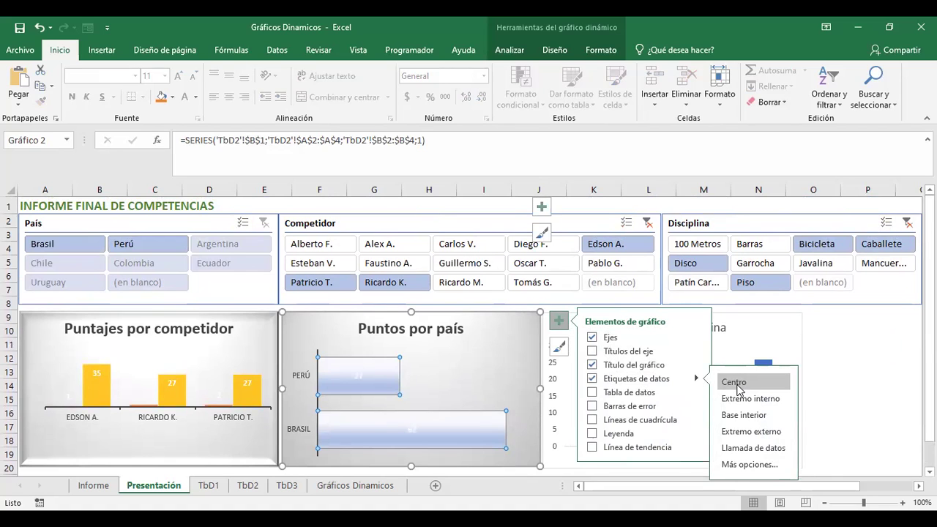
click(750, 465)
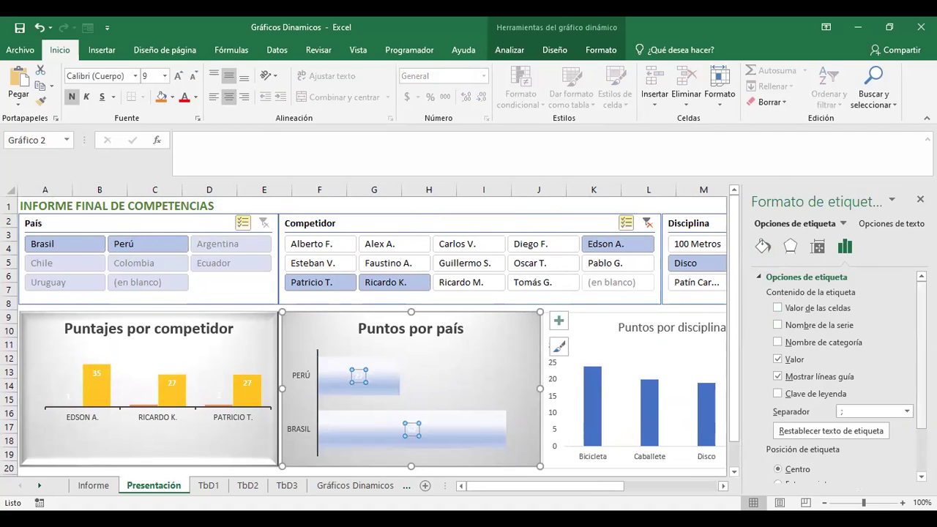
scroll(813, 326, down, 2)
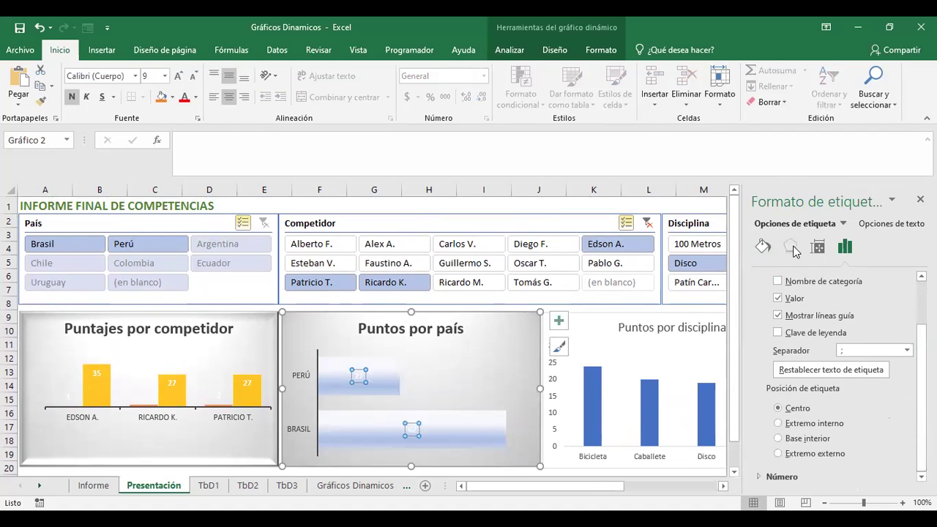
Browse the data label pane's effects, fill, size and label option sections
click(791, 247)
click(763, 247)
click(818, 247)
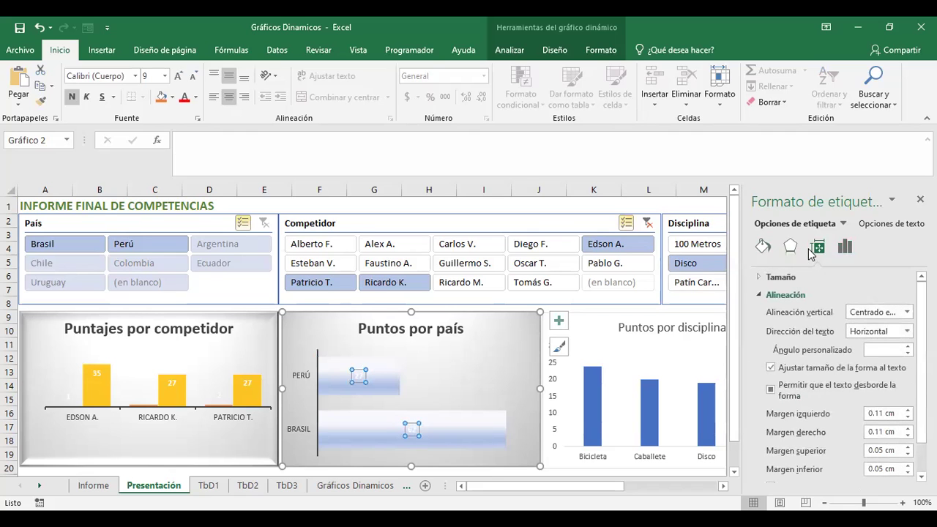
click(789, 249)
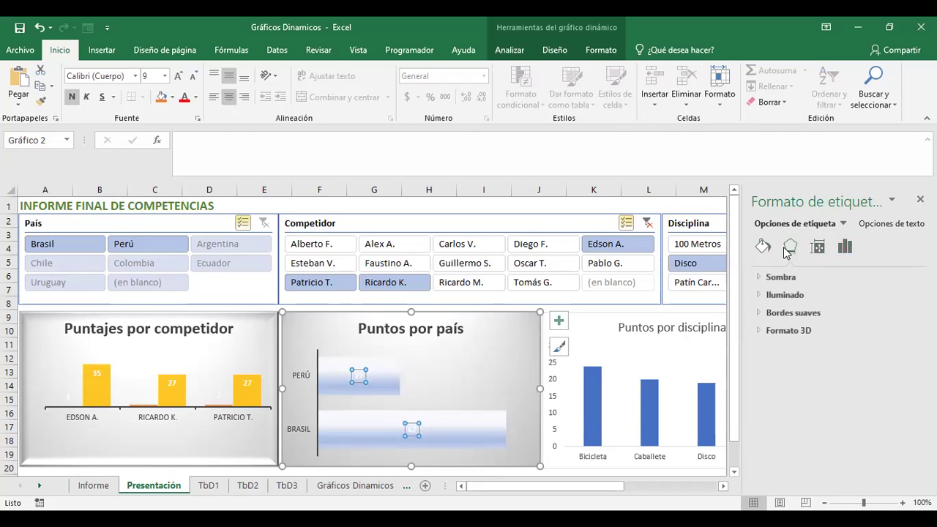
click(761, 255)
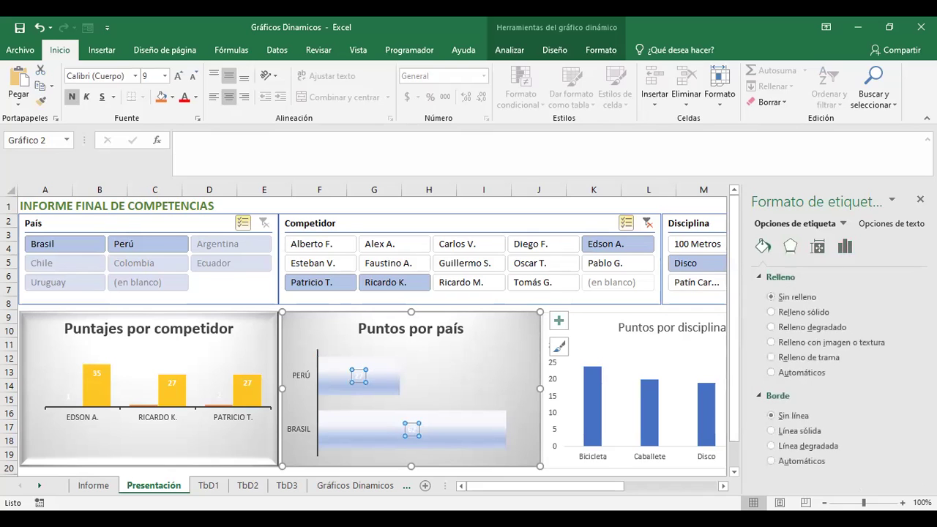
click(791, 247)
click(818, 247)
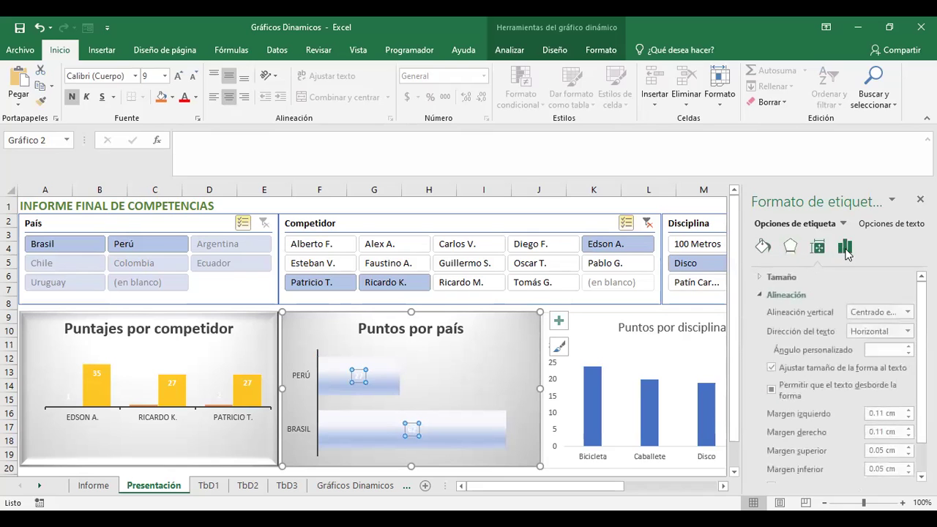
click(845, 247)
scroll(842, 373, down, 3)
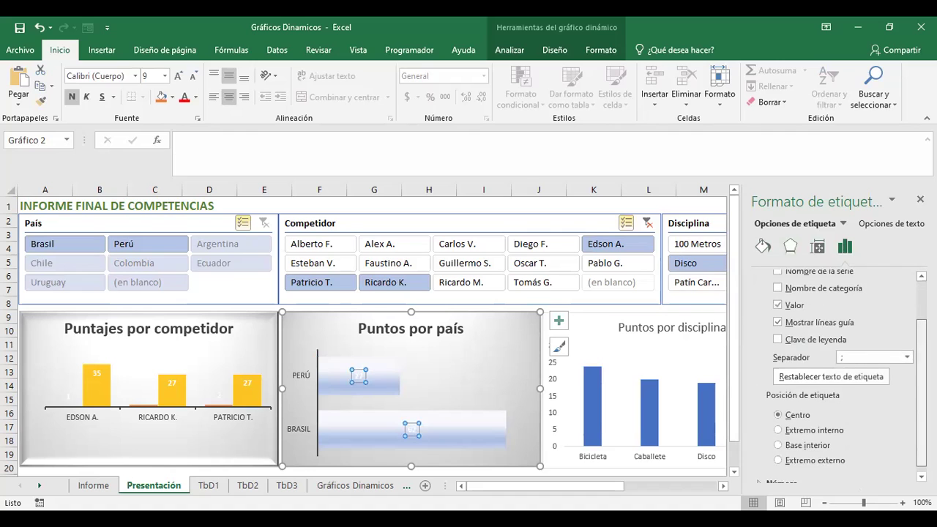
Give the data labels a solid fill after trying a gradient
click(763, 247)
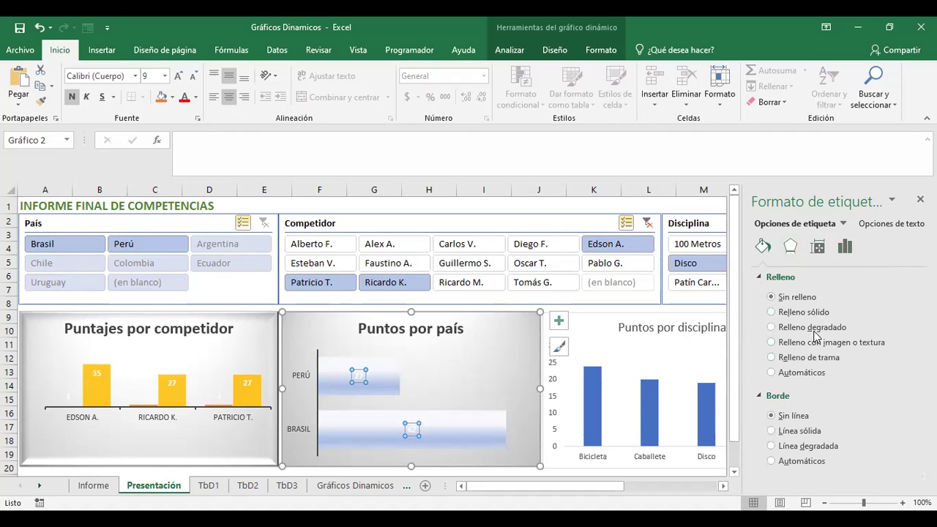
click(817, 329)
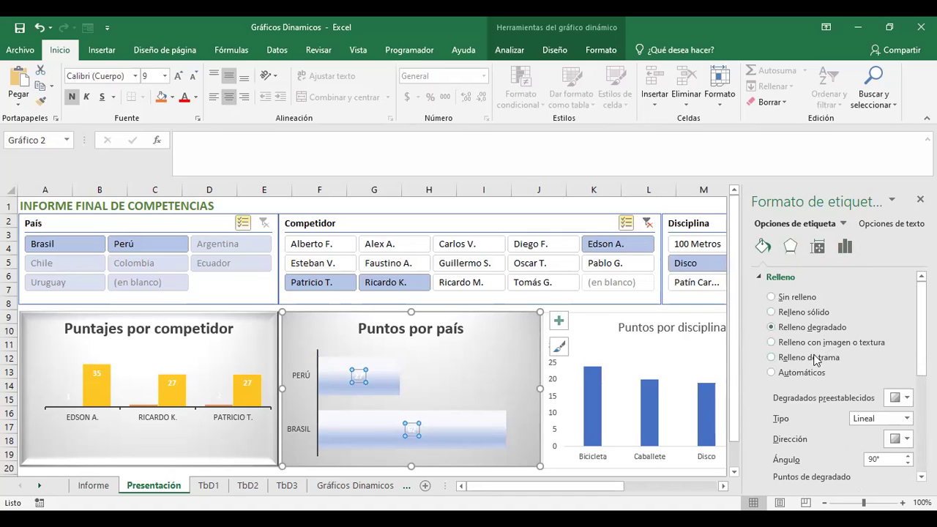
click(804, 313)
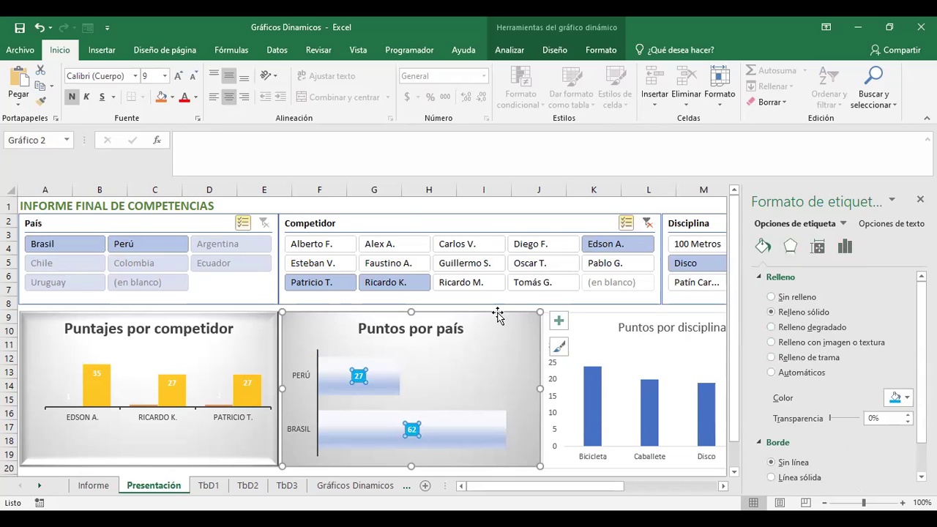
click(408, 213)
click(408, 209)
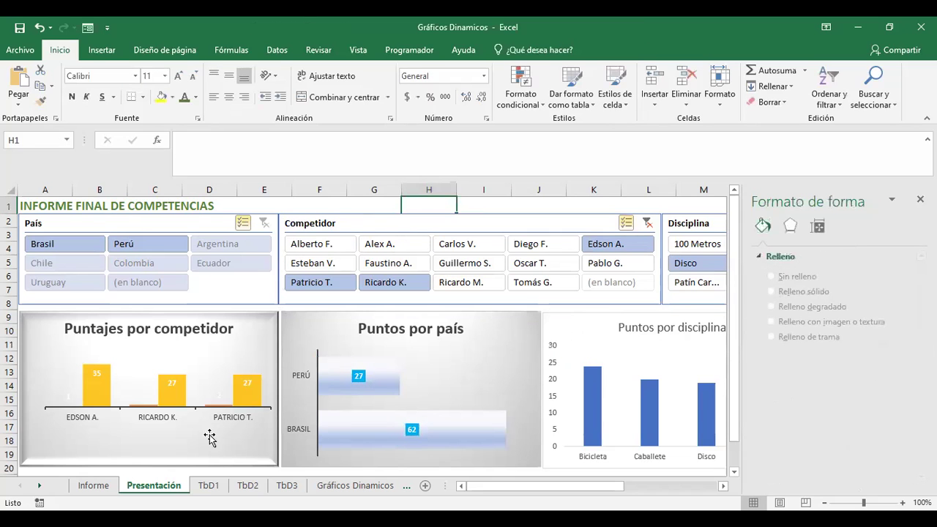
Close the Formato de forma pane
scroll(386, 390, down, 1)
click(388, 447)
scroll(388, 447, up, 1)
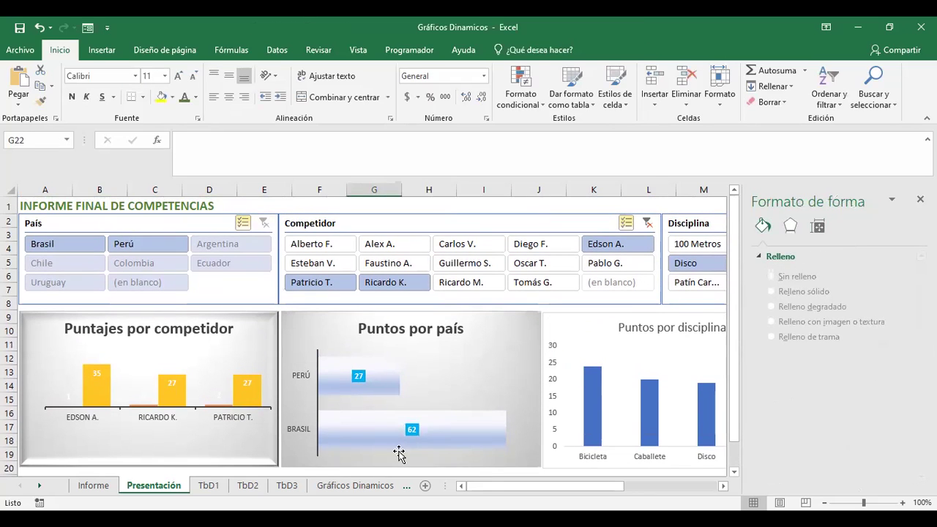
click(921, 199)
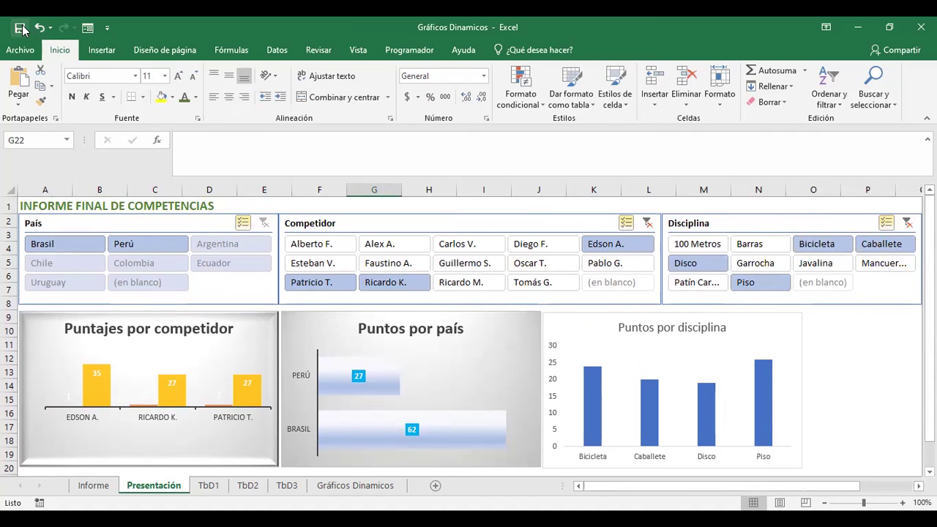
click(871, 335)
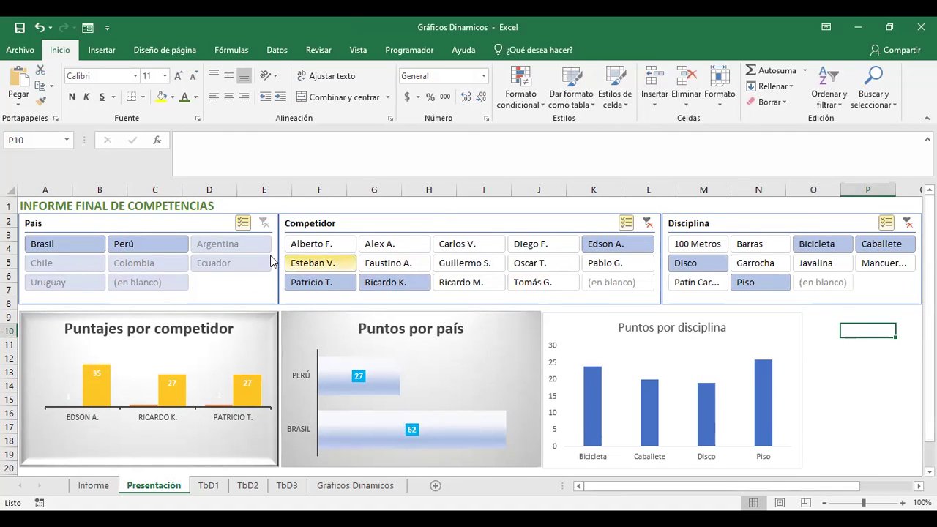
Insert a blank row at row 2, shifting the slicers and charts down
click(88, 205)
click(10, 221)
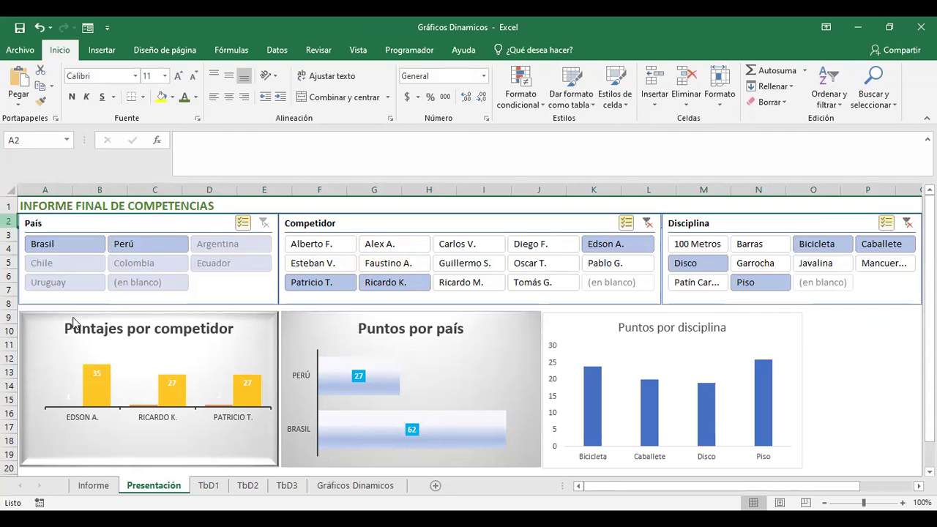
right_click(10, 221)
click(44, 314)
click(277, 204)
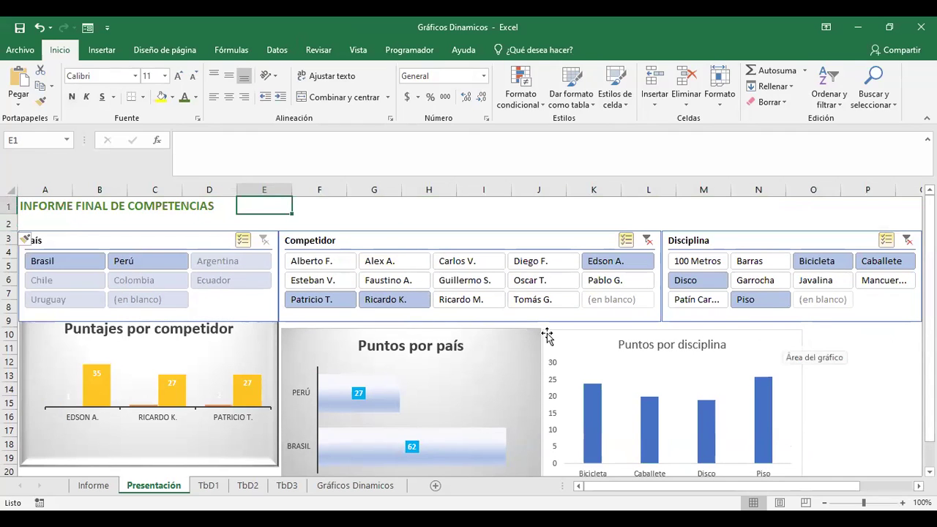
Align the Puntajes por competidor and Puntos por país charts into an even row
click(267, 326)
drag(266, 326, 267, 328)
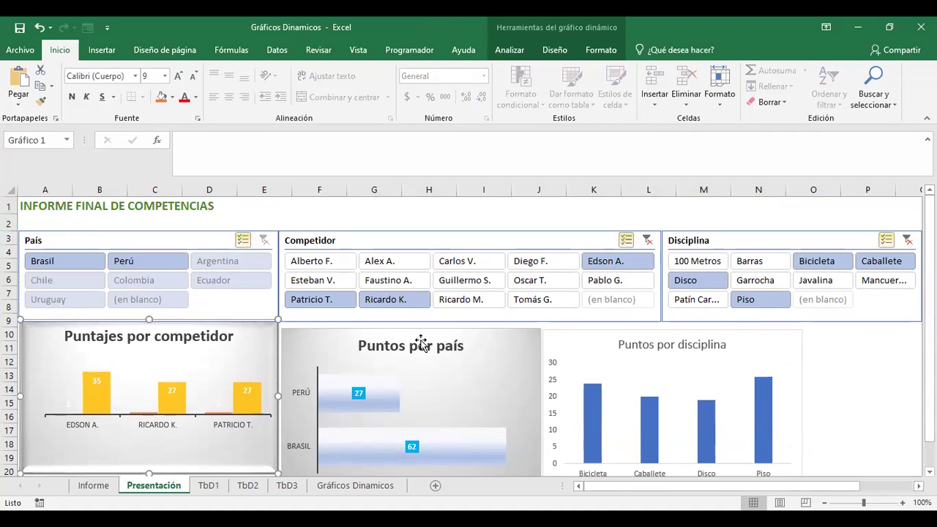
drag(324, 335, 350, 330)
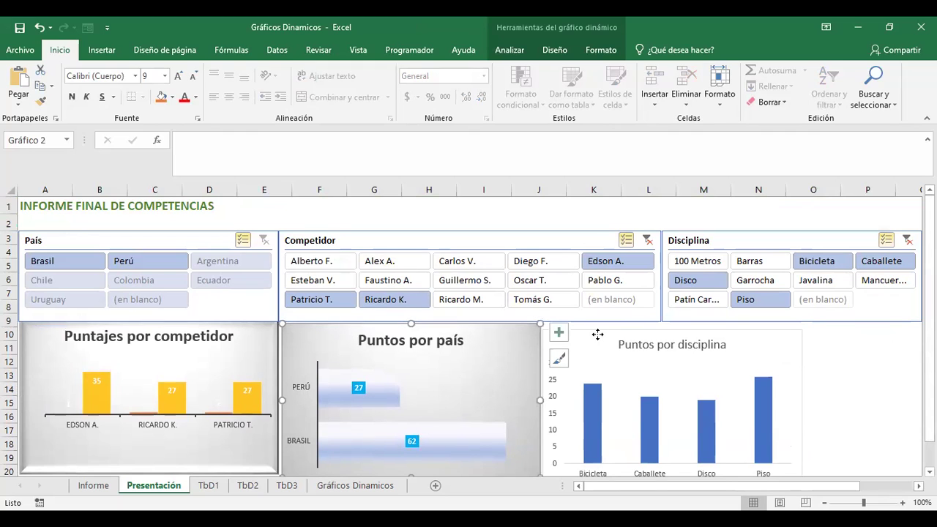
click(875, 347)
click(115, 218)
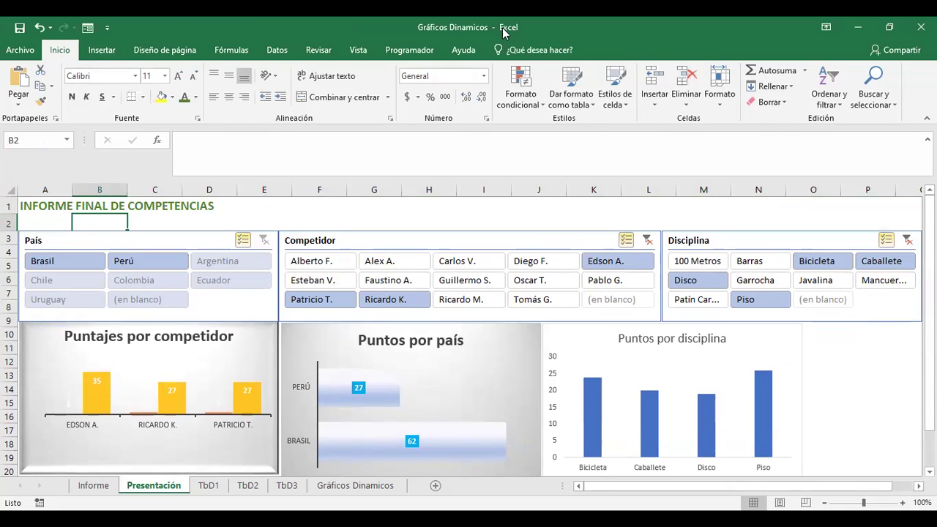
Turn off multi-select and clear the País, Competidor and Disciplina slicer filters
click(261, 246)
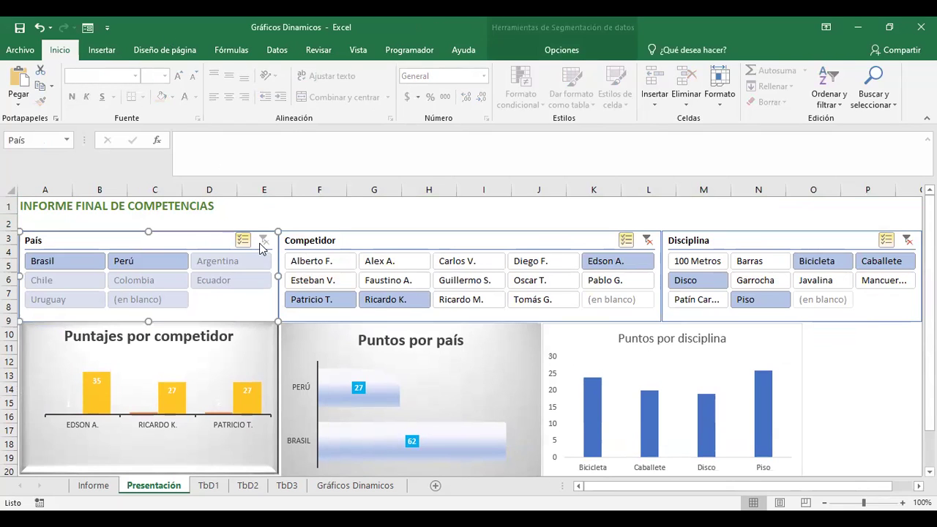
click(249, 241)
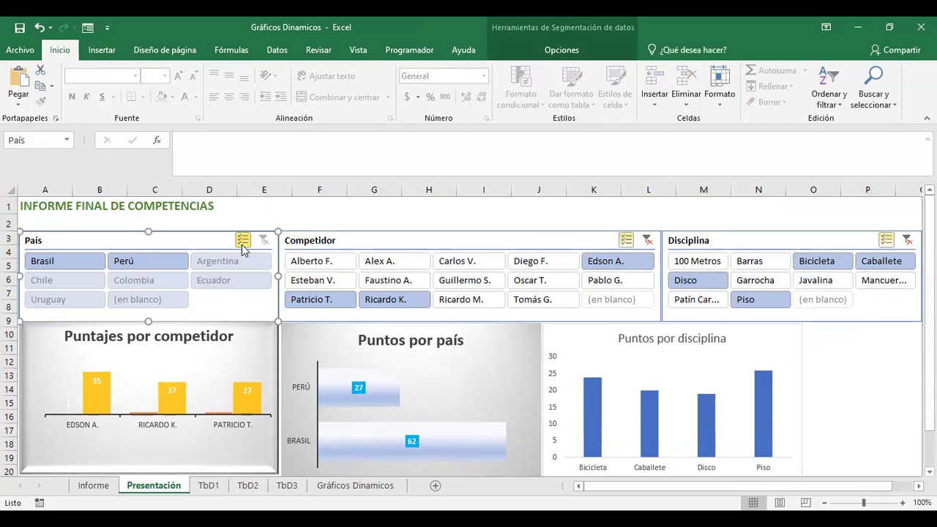
click(647, 241)
click(886, 240)
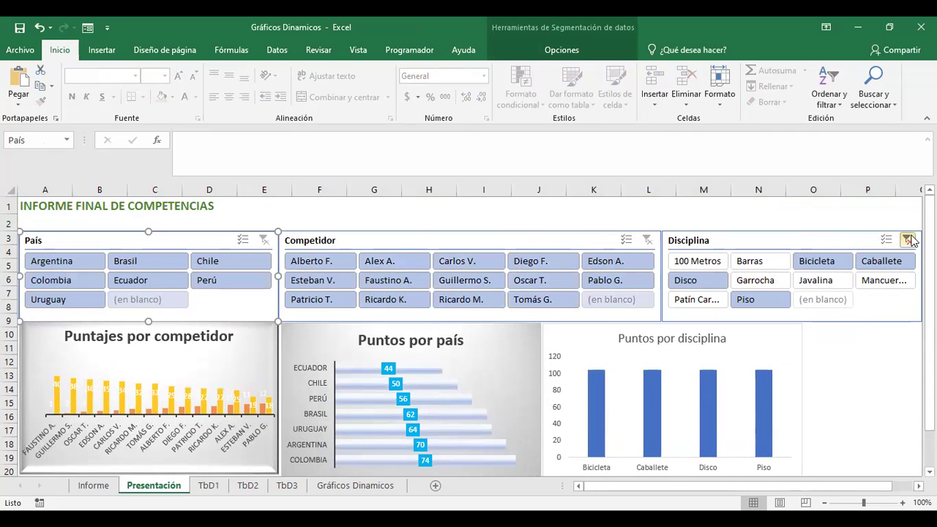
click(908, 240)
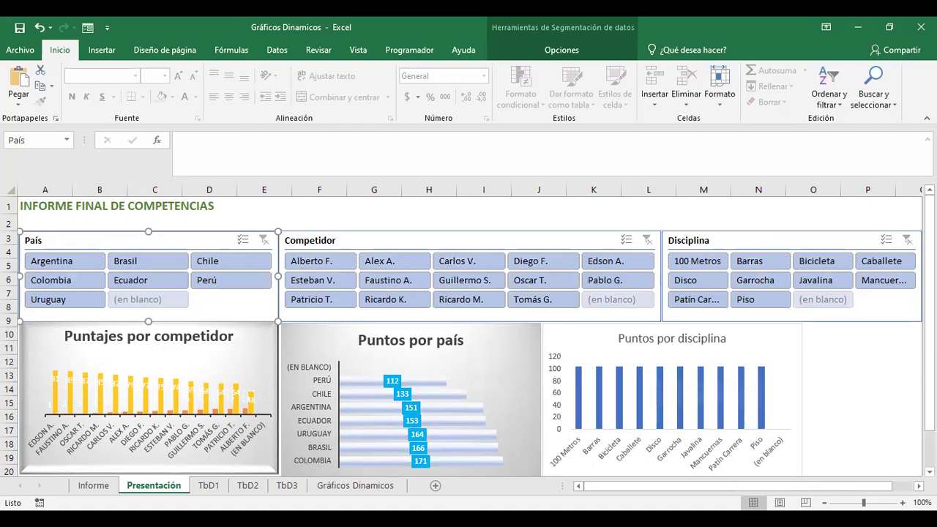
click(607, 206)
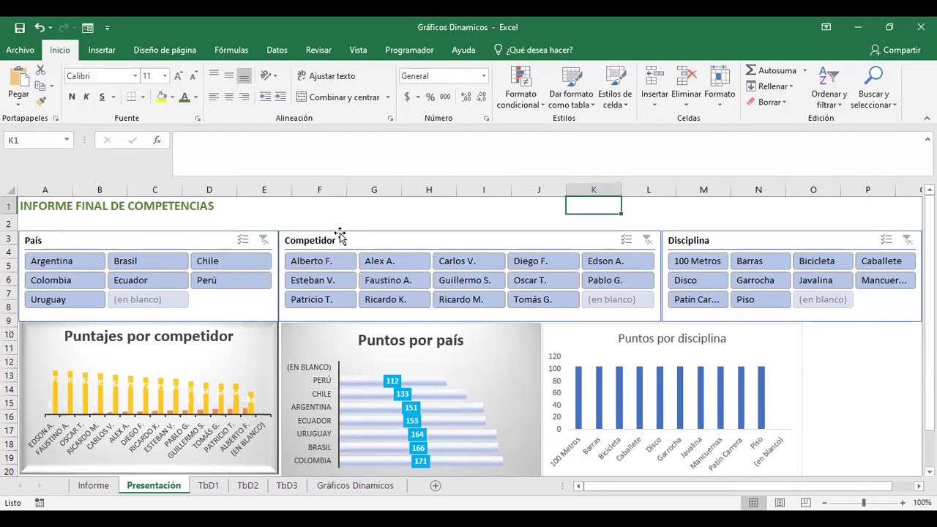
click(307, 331)
click(511, 50)
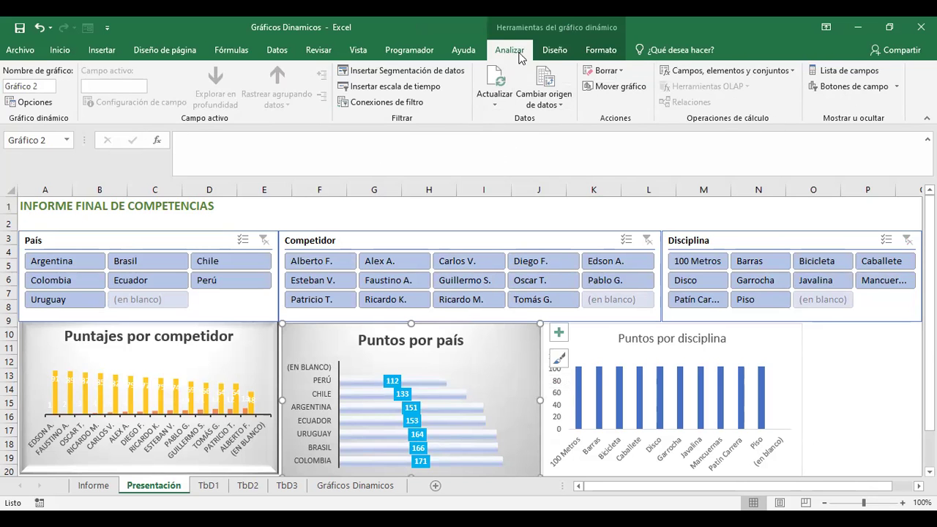
click(555, 51)
click(594, 53)
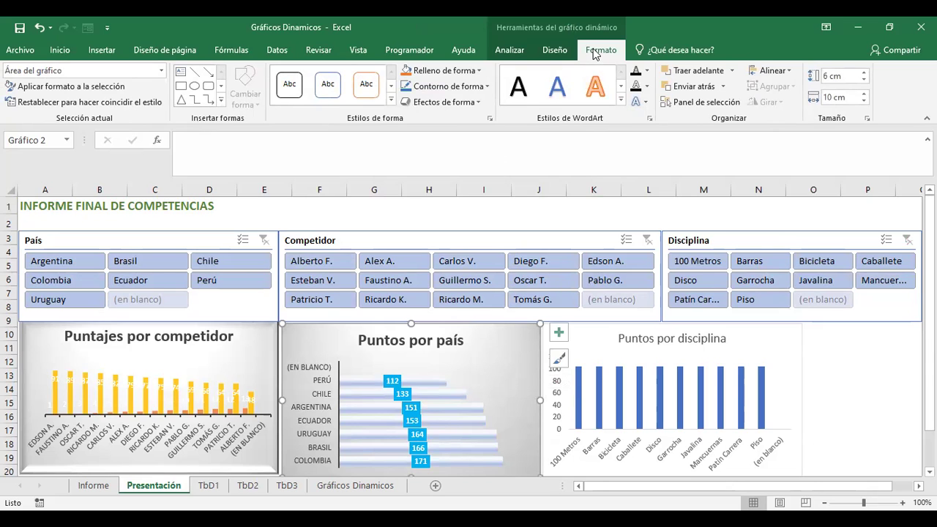
click(797, 220)
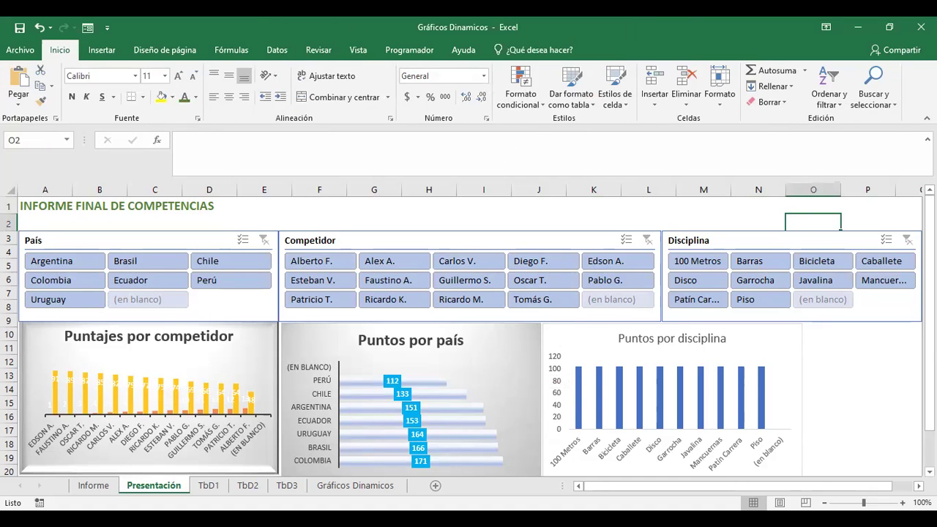
scroll(376, 303, down, 1)
scroll(416, 249, up, 1)
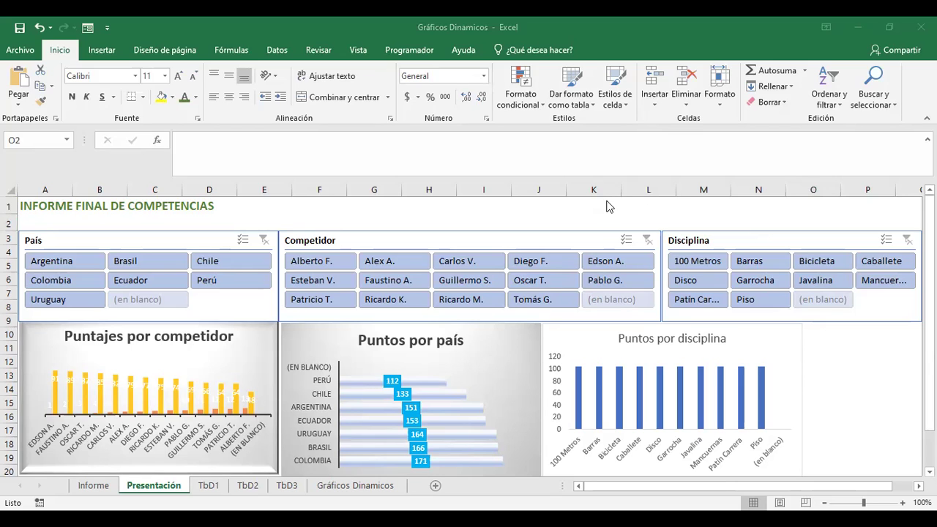
click(842, 344)
click(894, 324)
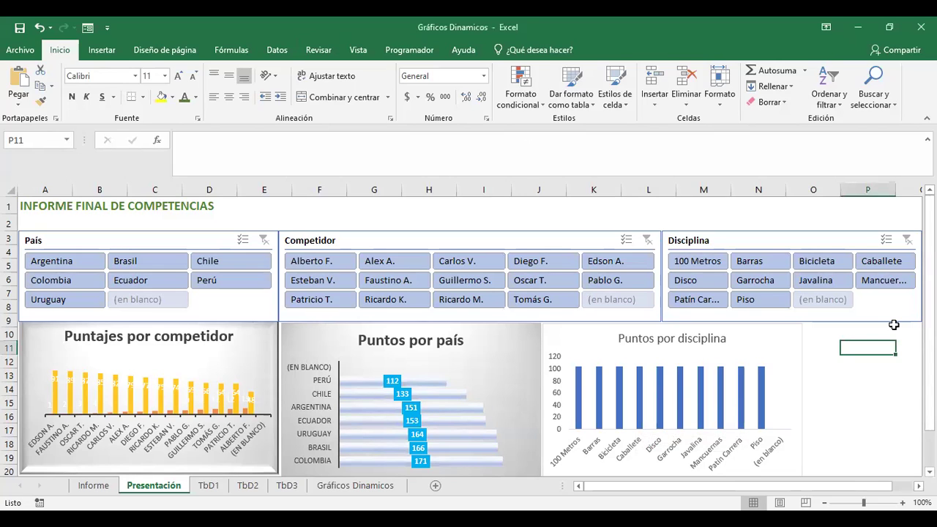